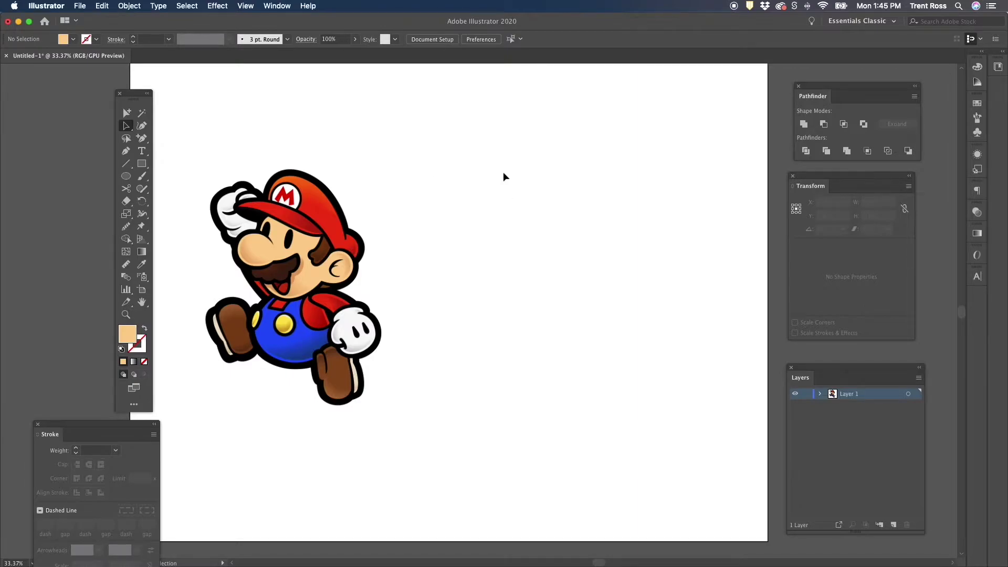
# Show the rulers and place four horizontal guides at the character's hat top, chin, nose bottom and nose top
pyautogui.press('super+r')
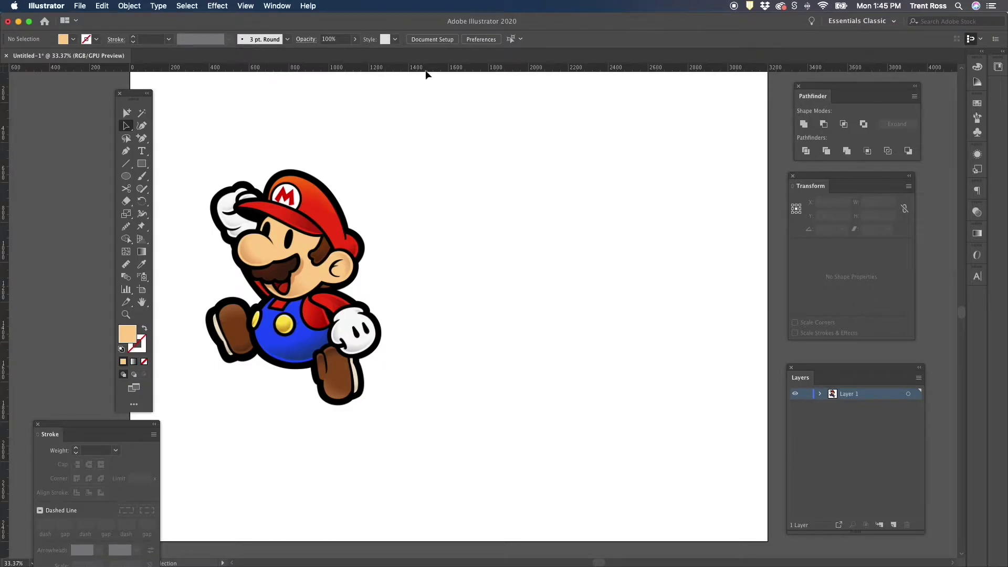
pyautogui.moveTo(437, 68); pyautogui.dragTo(436, 173)
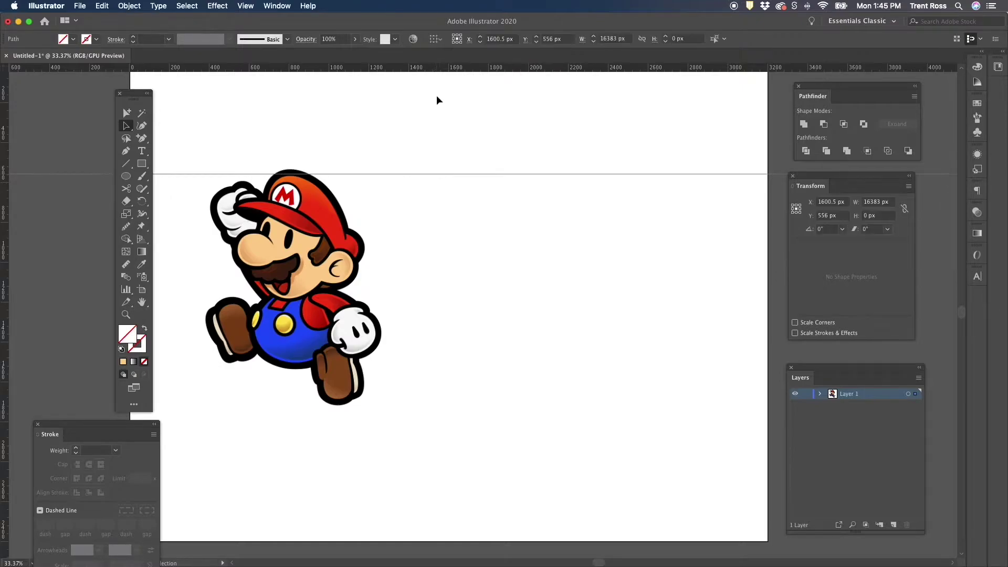
pyautogui.moveTo(429, 70); pyautogui.dragTo(392, 300)
pyautogui.moveTo(386, 67); pyautogui.dragTo(376, 266)
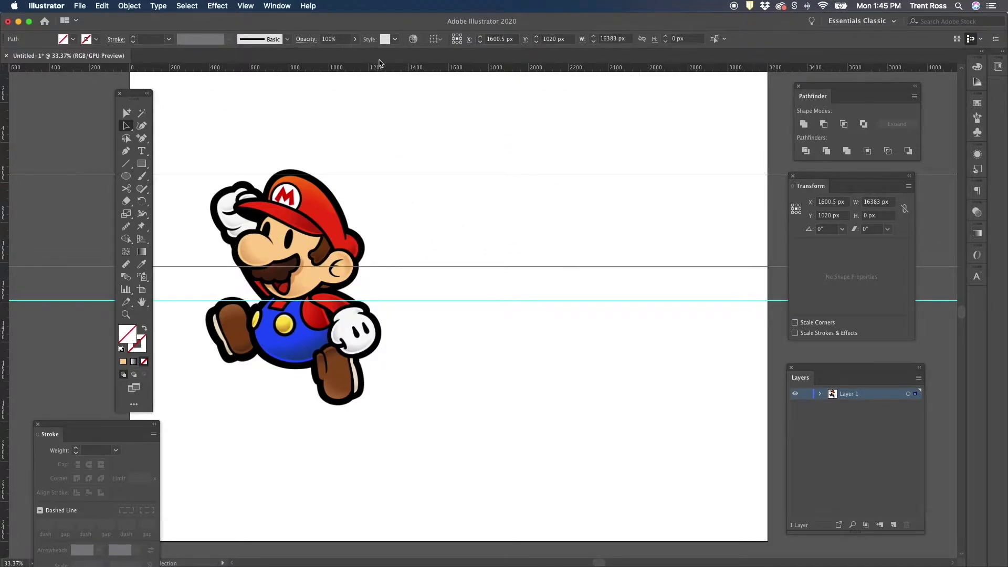
pyautogui.moveTo(381, 69); pyautogui.dragTo(351, 233)
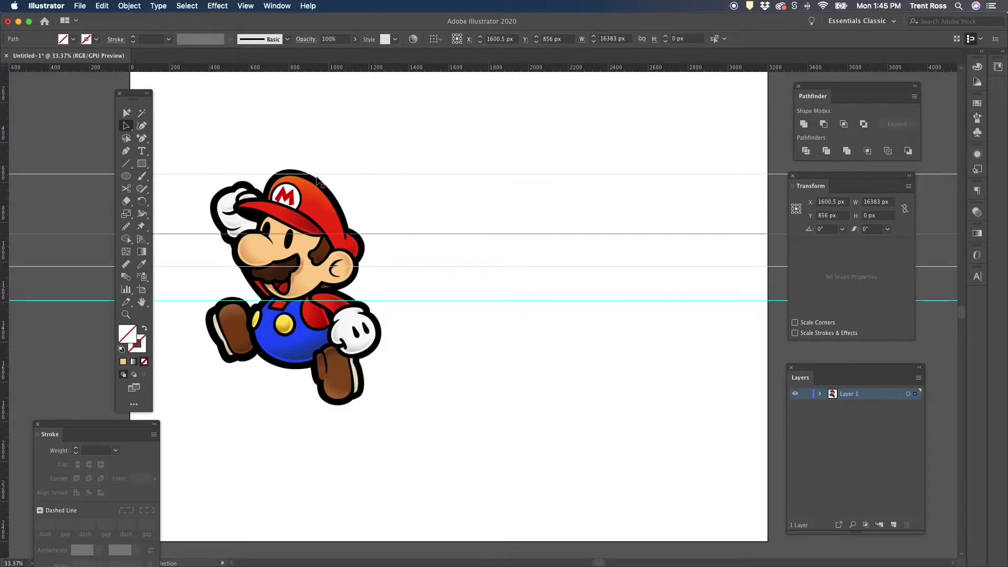
# Lock Layer 1 holding the reference character and add a new layer above it
pyautogui.hscroll(2, 540, 268)
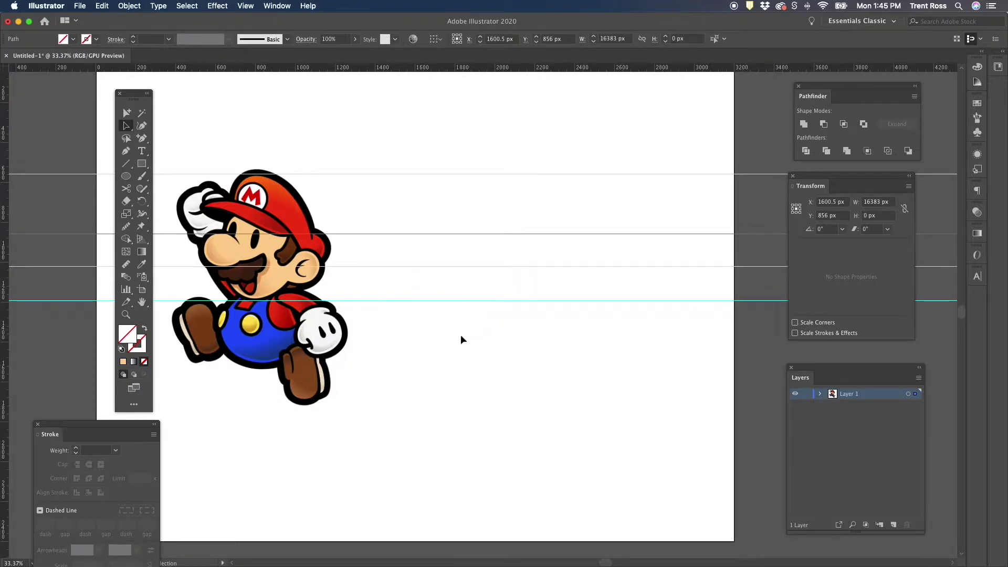
pyautogui.click(806, 393)
pyautogui.click(893, 525)
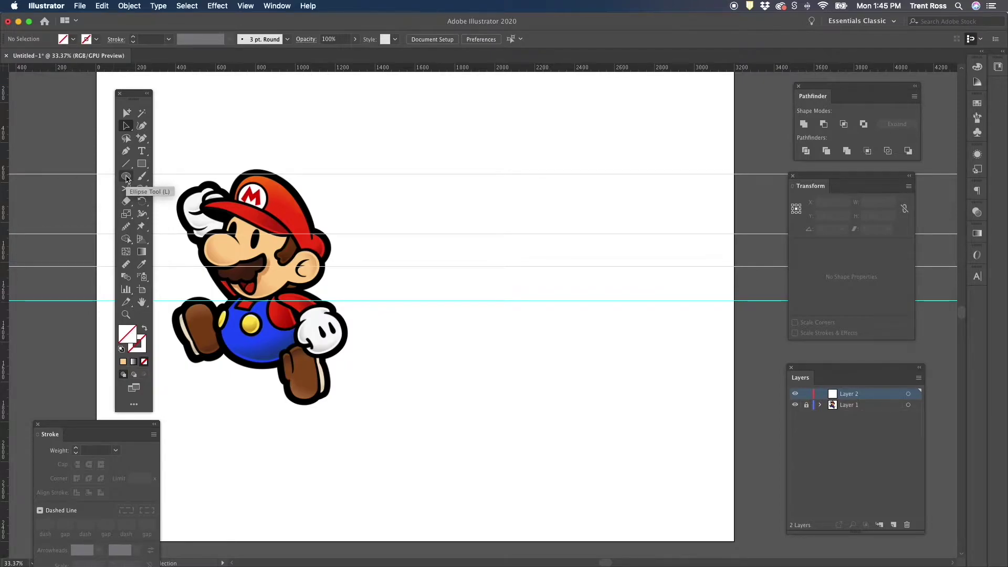
# Draw a head ellipse about 389 × 500 px beside the character, filled with its sampled skin tone, and nudge it toward the chin guide
pyautogui.moveTo(136, 104); pyautogui.dragTo(119, 98)
pyautogui.click(109, 168)
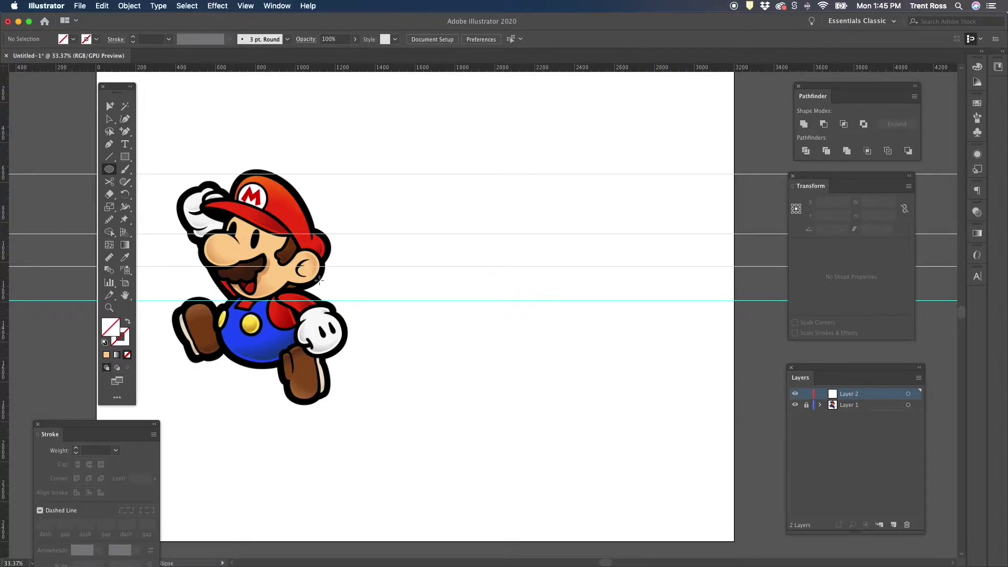
pyautogui.moveTo(387, 199); pyautogui.dragTo(465, 299)
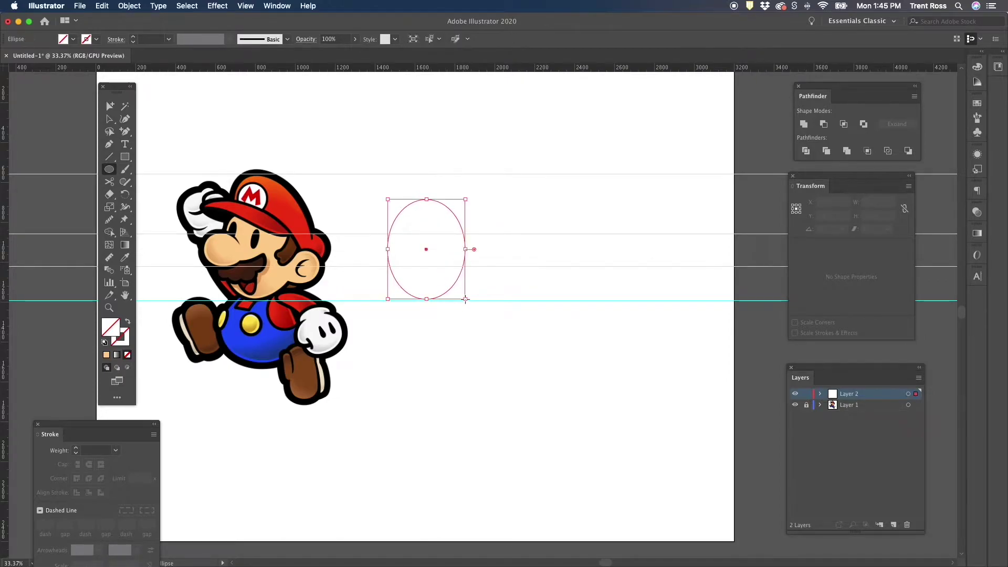
pyautogui.press('i')
pyautogui.click(273, 242)
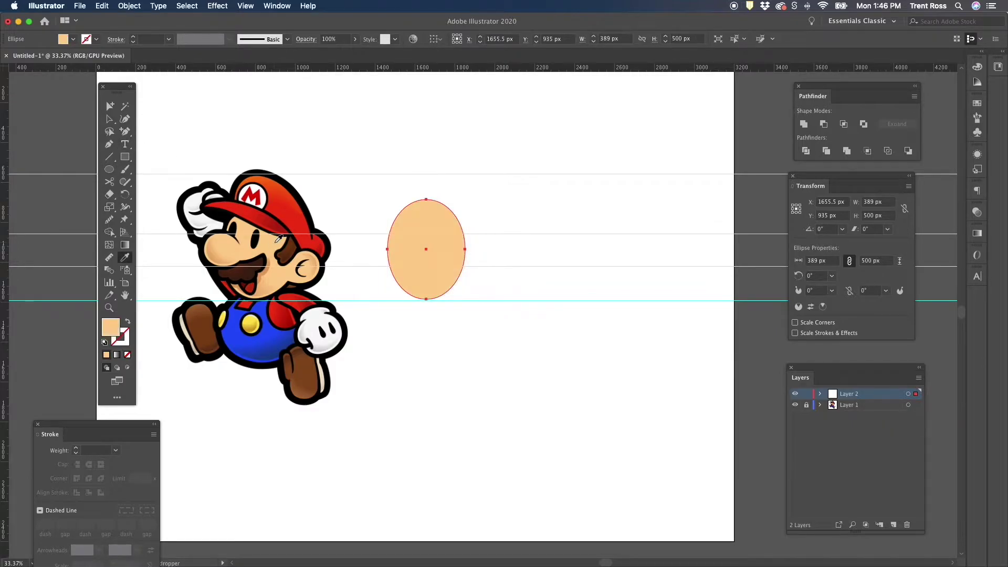
pyautogui.click(110, 119)
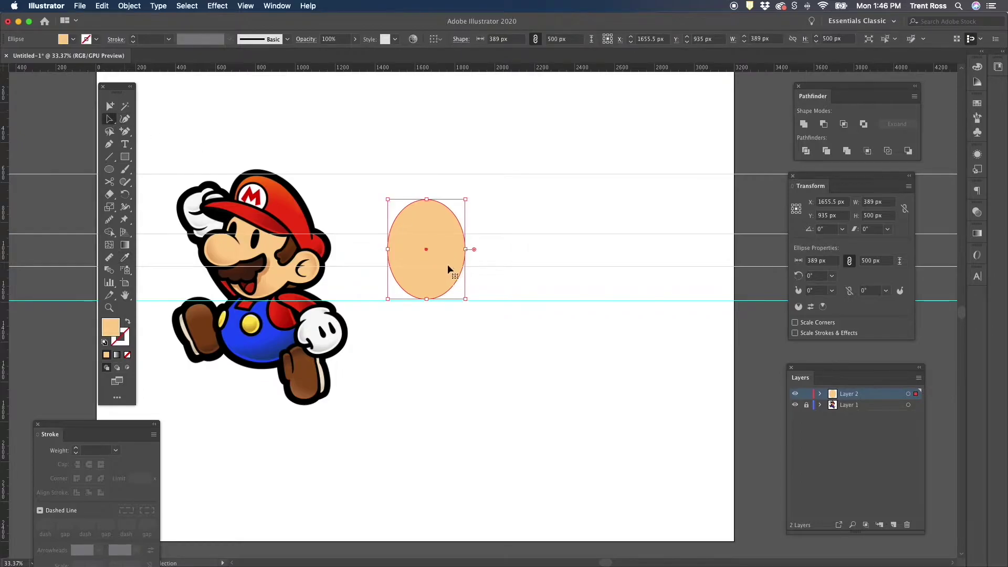
pyautogui.moveTo(445, 263)
pyautogui.mouseDown()
pyautogui.moveTo(279, 264)
pyautogui.moveTo(447, 262)
pyautogui.moveTo(455, 253)
pyautogui.mouseUp()
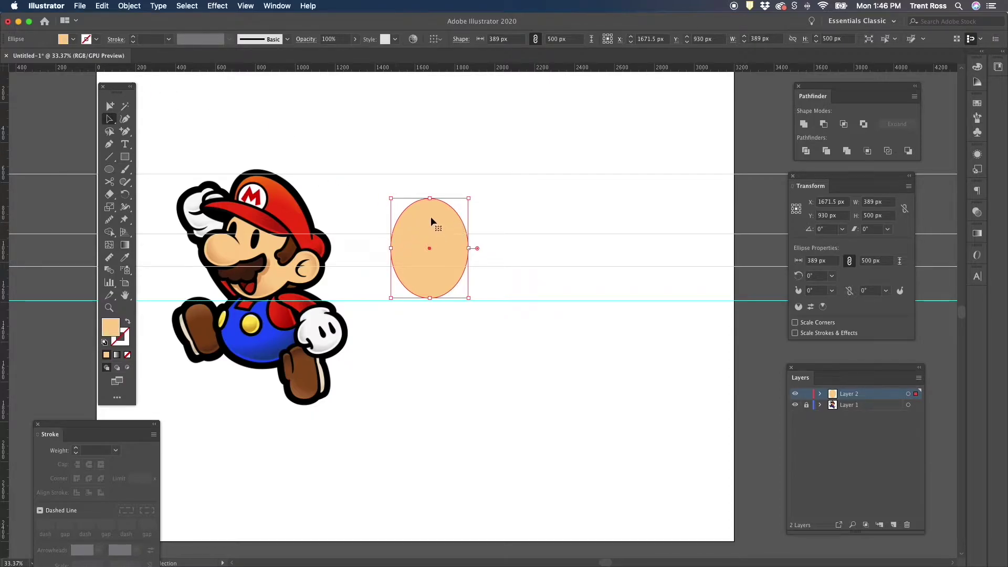
# Give the head ellipse a black 16 pt stroke
pyautogui.click(96, 39)
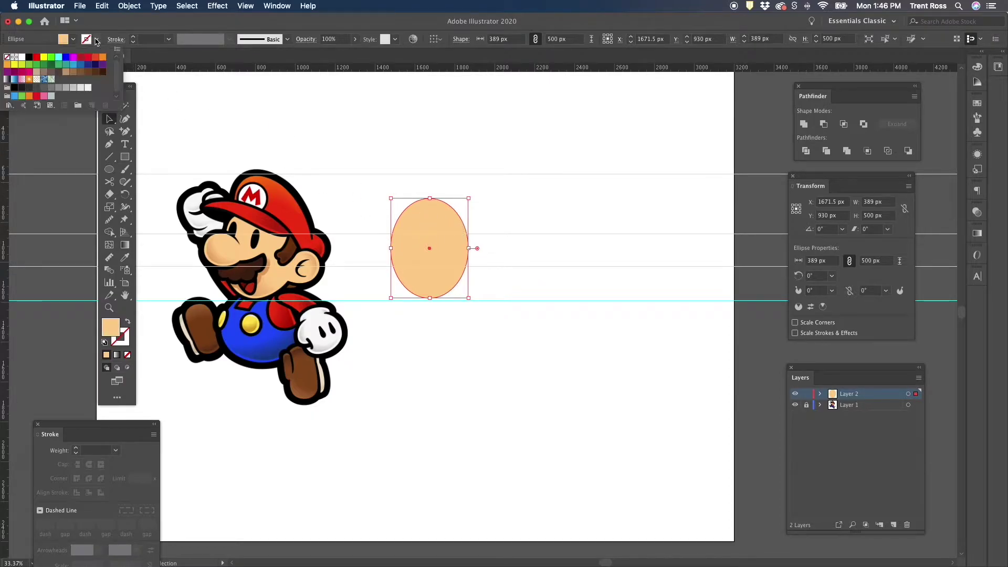
pyautogui.click(29, 57)
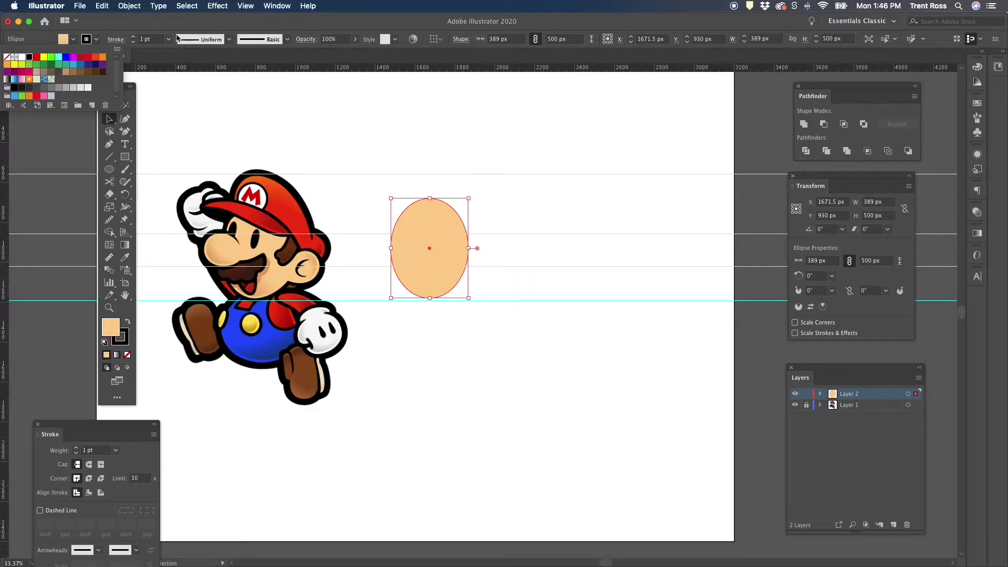
pyautogui.click(169, 39)
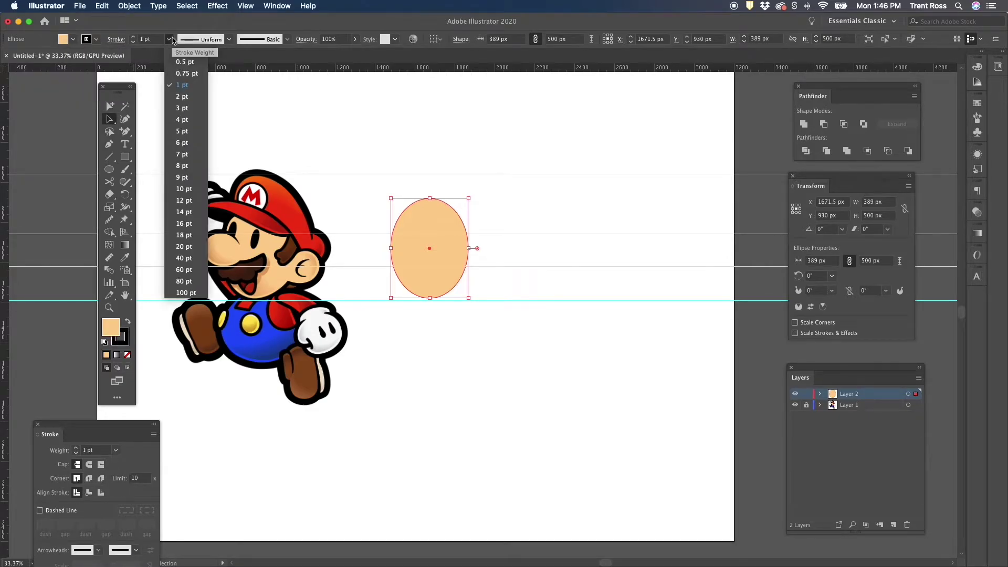
pyautogui.click(185, 224)
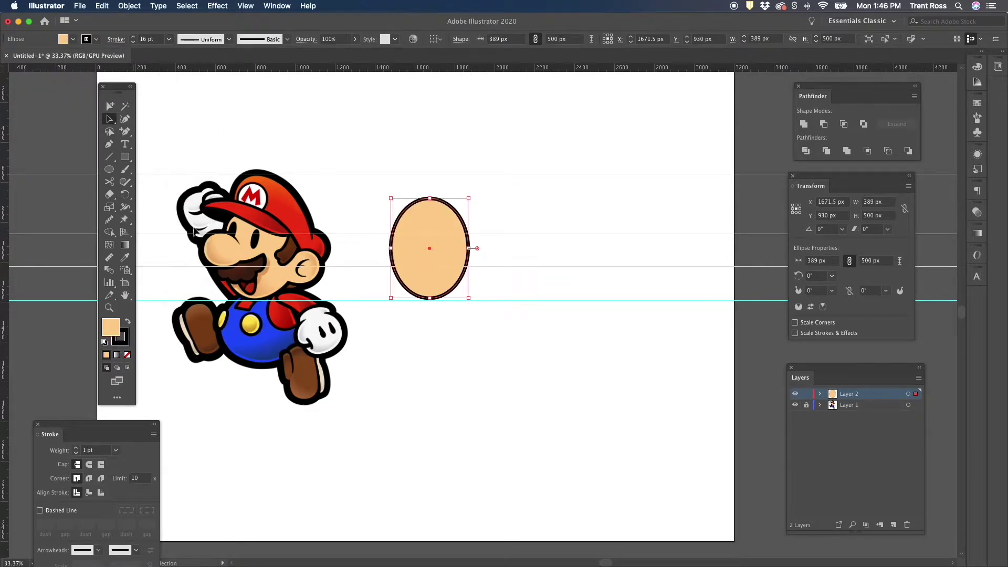
pyautogui.click(370, 291)
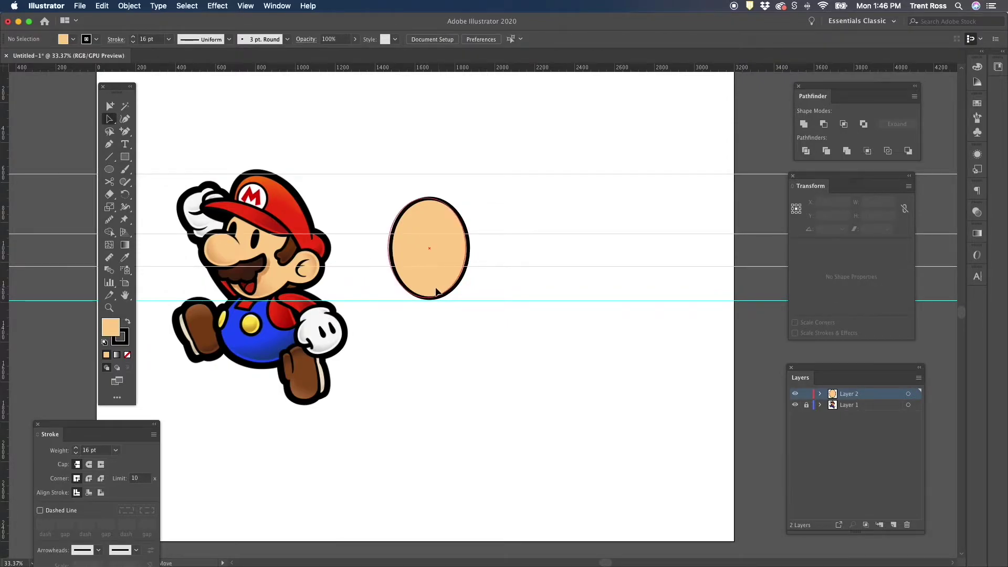
# Reposition the head ellipse so its lower edge sits on the chin guide
pyautogui.click(436, 292)
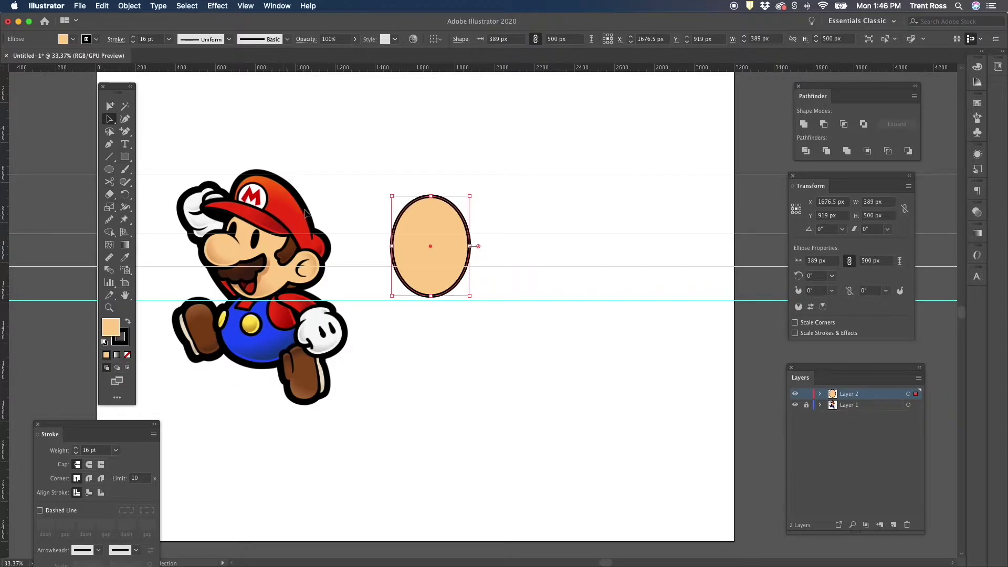
pyautogui.click(372, 193)
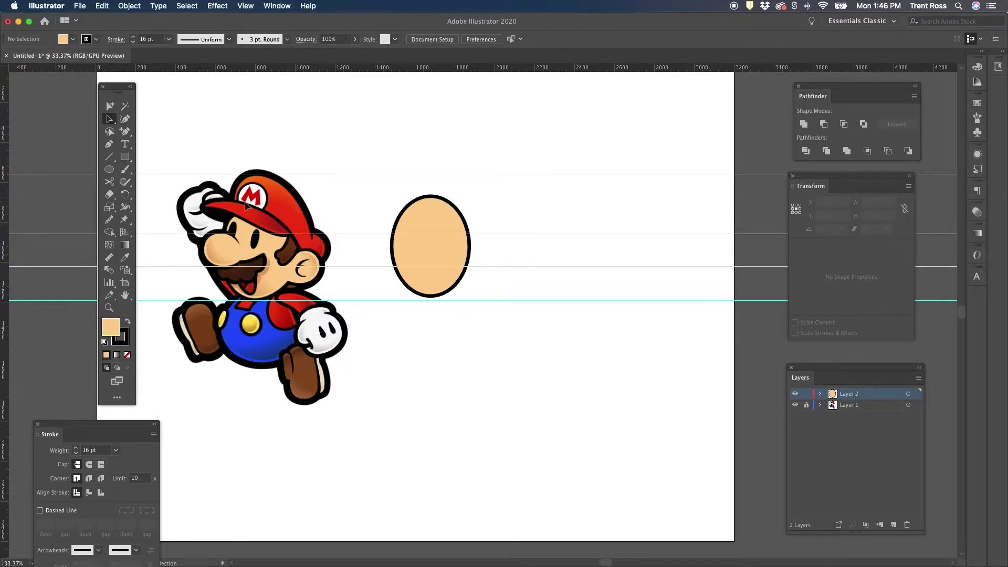
pyautogui.click(451, 211)
pyautogui.moveTo(440, 207); pyautogui.dragTo(443, 209)
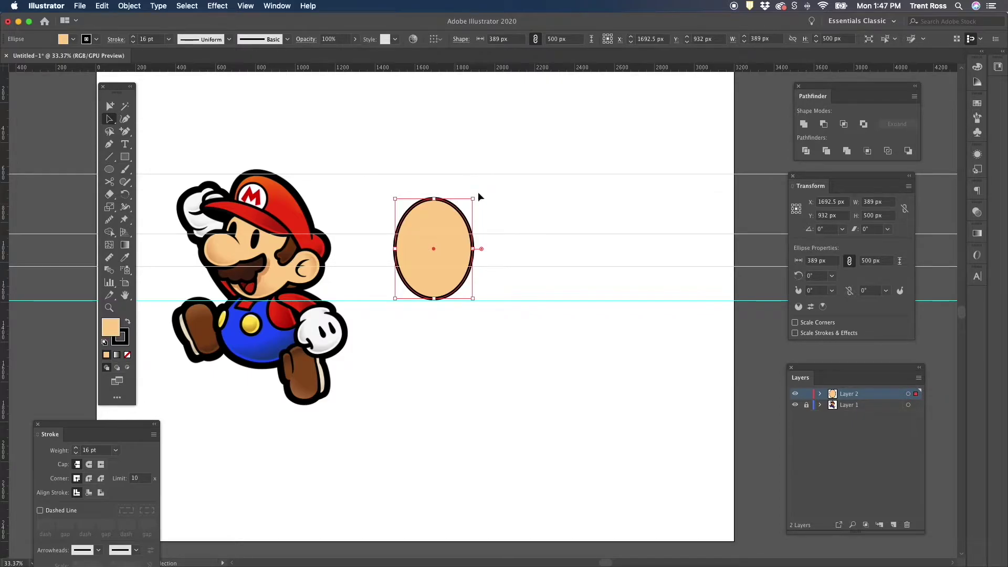
pyautogui.moveTo(447, 209); pyautogui.dragTo(439, 214)
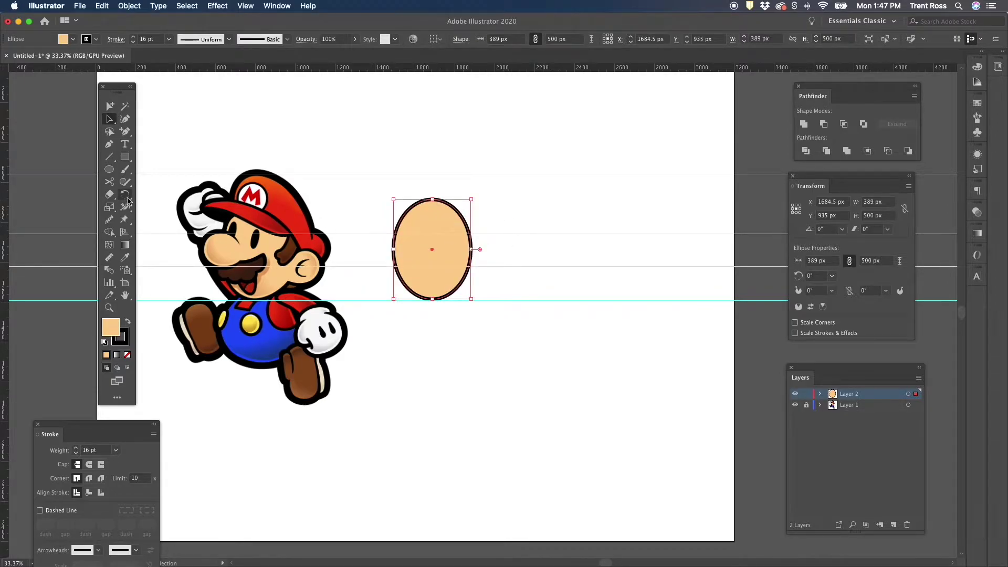
# Draw a nose ellipse overlapping the head's left edge and fit it between the two nose guides at about 216 × 177 px
pyautogui.click(109, 169)
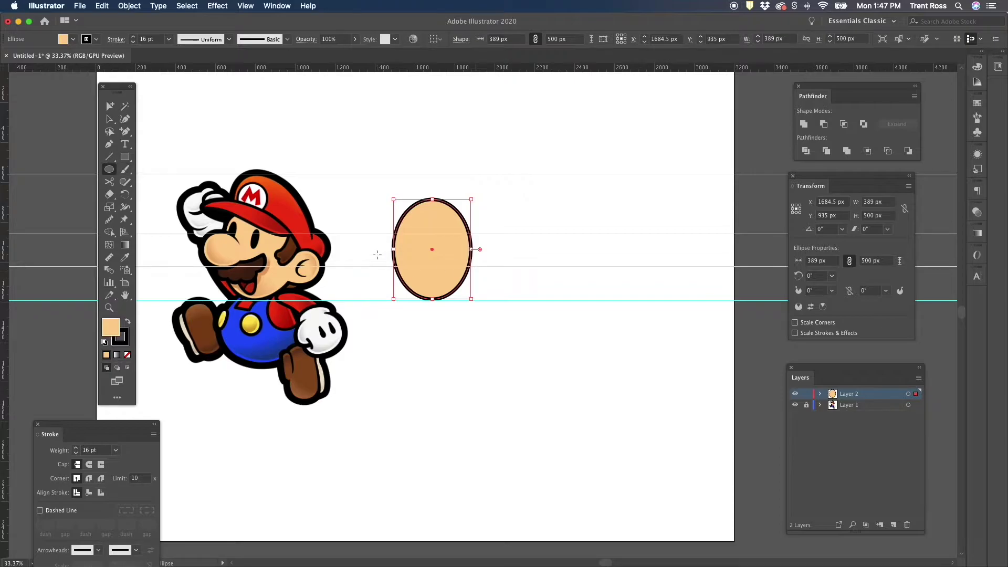
pyautogui.moveTo(380, 236); pyautogui.dragTo(422, 270)
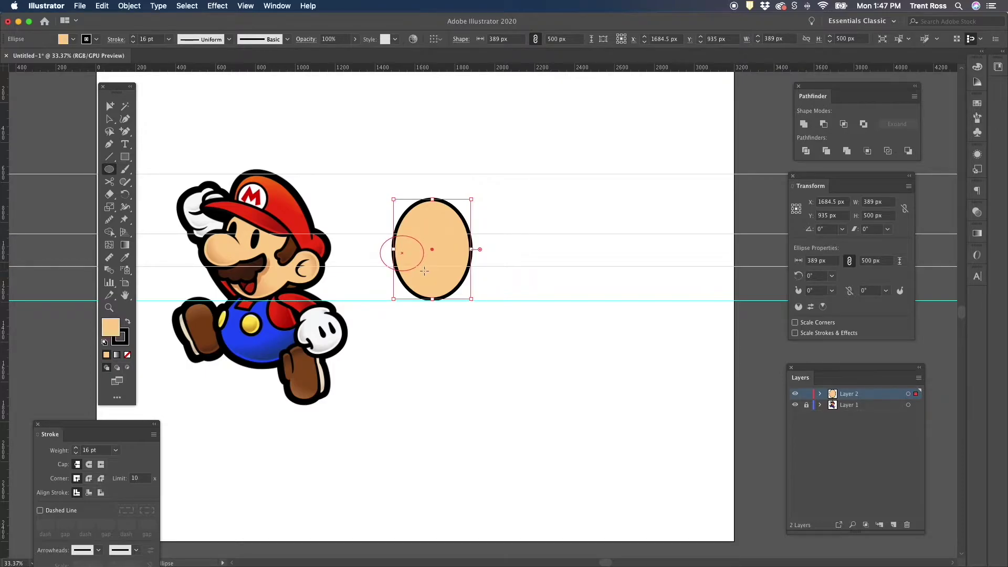
pyautogui.moveTo(424, 272); pyautogui.dragTo(424, 273)
pyautogui.press('a')
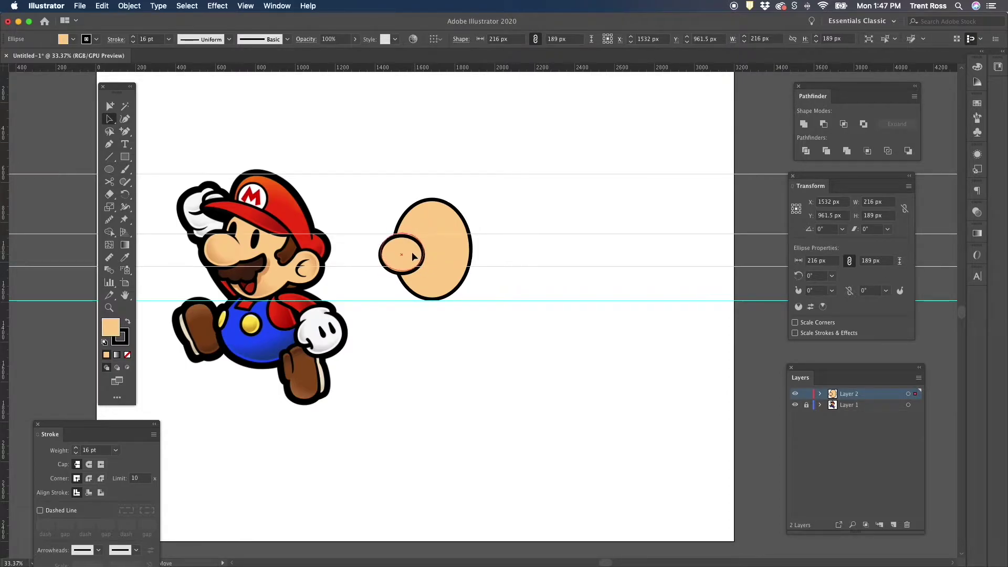
pyautogui.moveTo(415, 255); pyautogui.dragTo(414, 252)
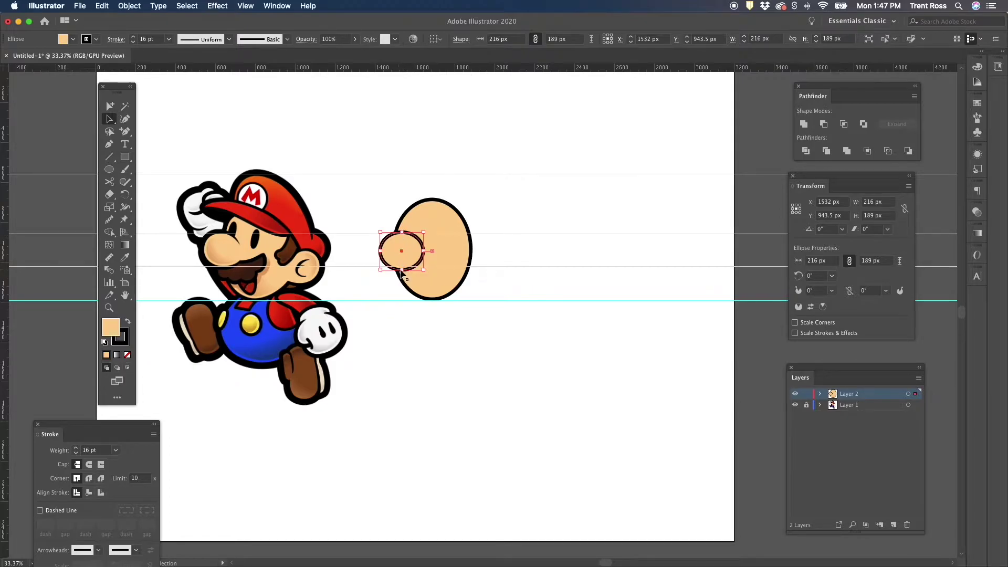
pyautogui.moveTo(401, 270); pyautogui.dragTo(404, 269)
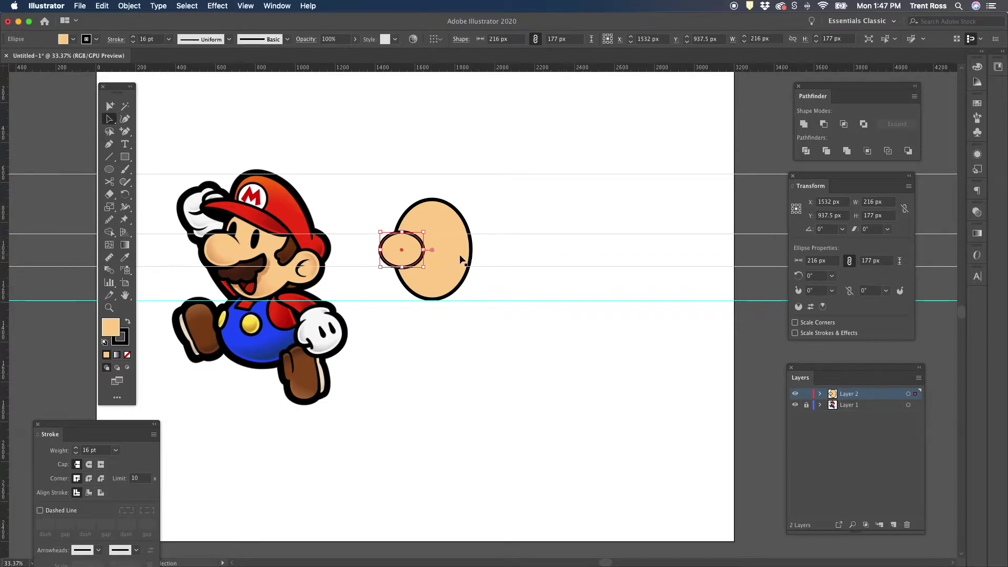
# Cut the nose ellipse's outline with the Scissors tool at two points on its right side, inside the face
pyautogui.scroll(2, 411, 250)
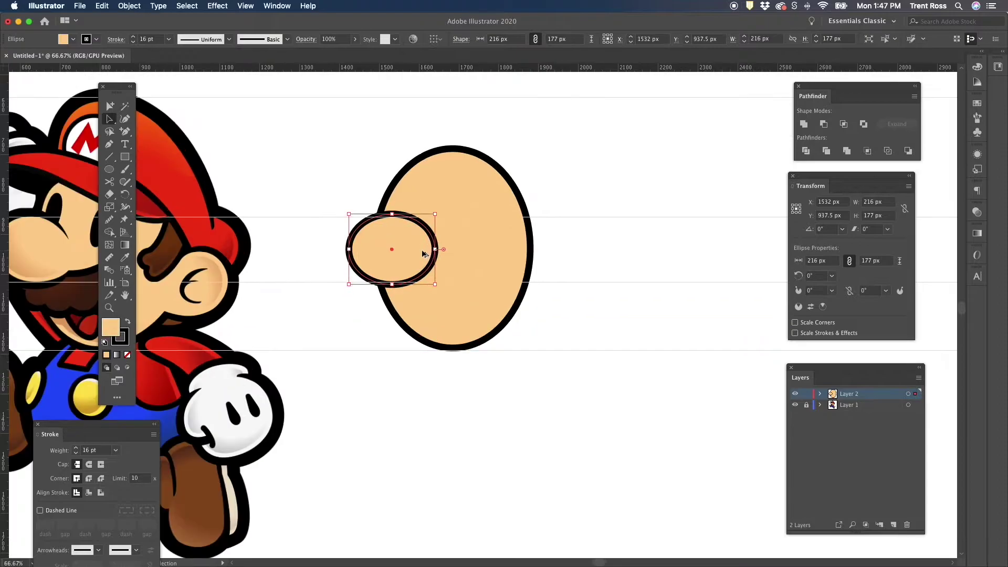
pyautogui.scroll(1, 524, 361)
pyautogui.click(521, 363)
pyautogui.click(436, 281)
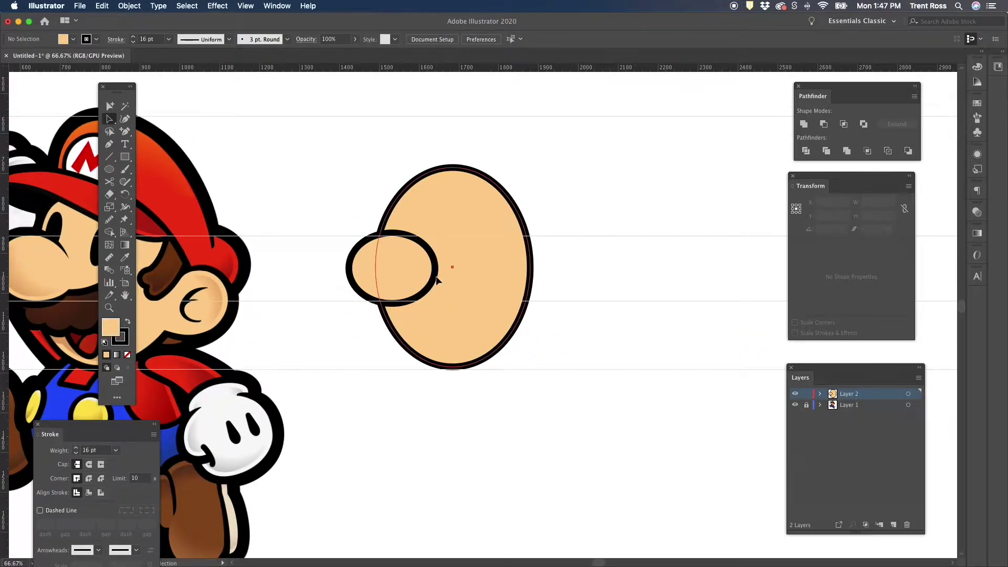
pyautogui.click(433, 279)
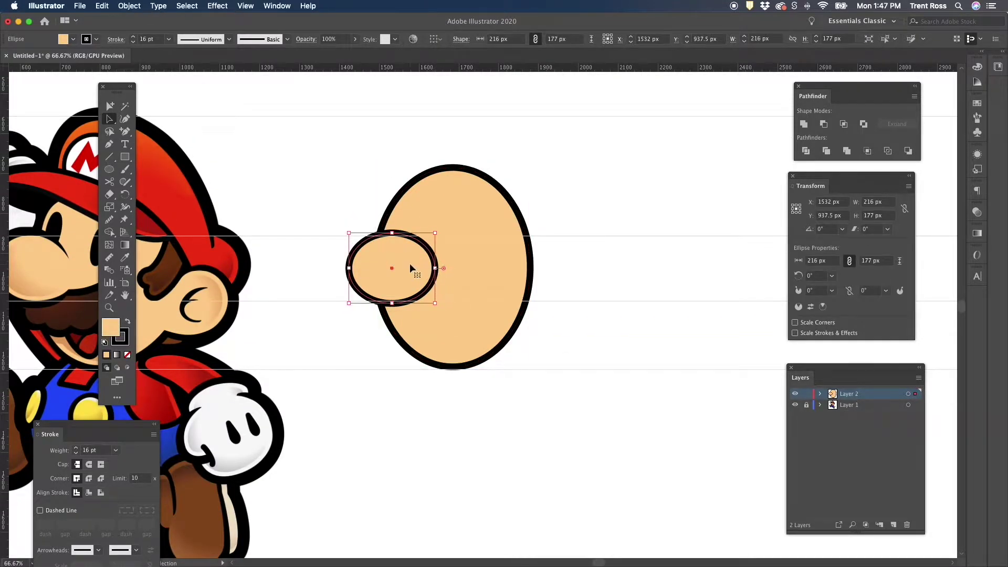
pyautogui.press('c')
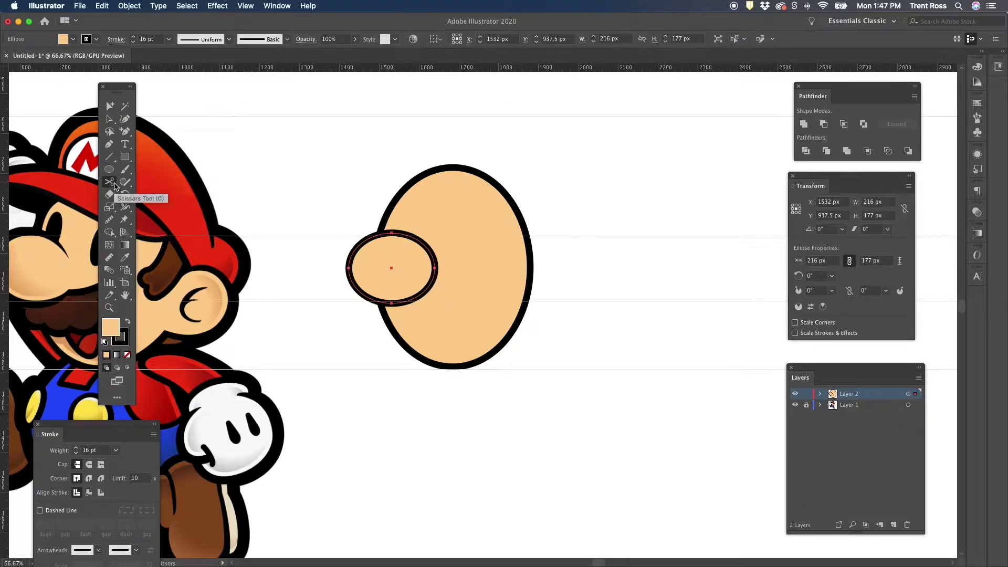
pyautogui.click(429, 254)
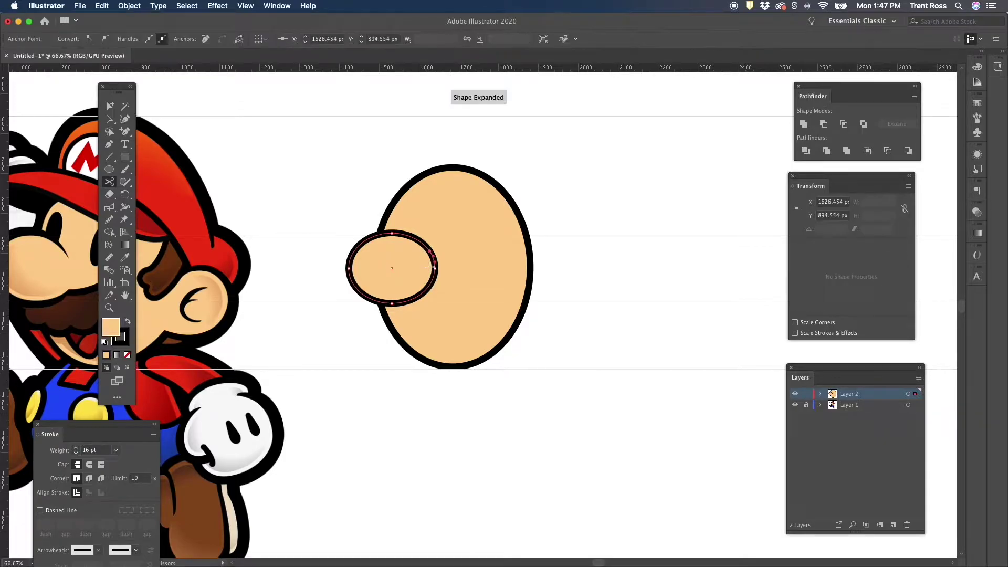
pyautogui.click(422, 292)
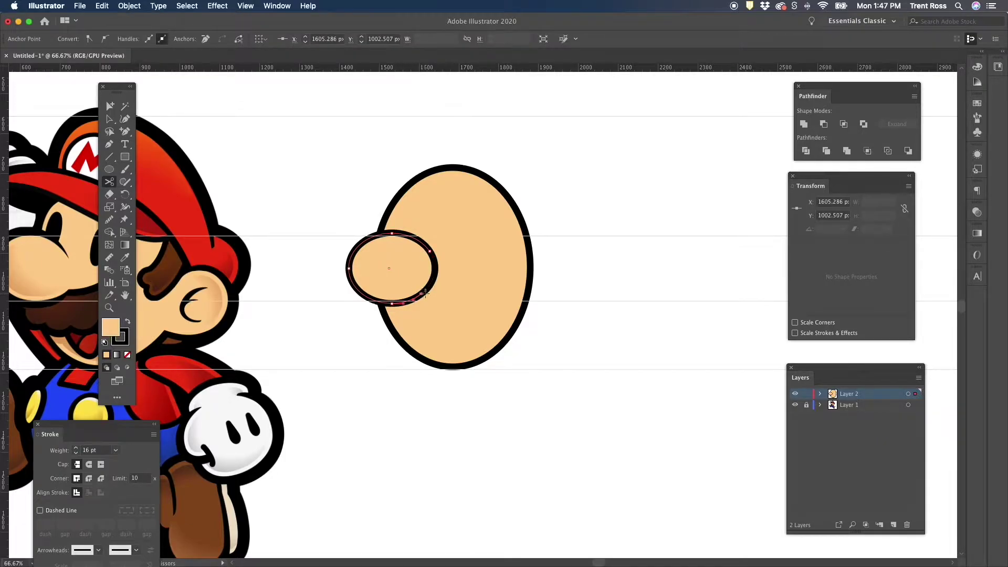
# Delete the cut outline segment on the nose's right side so the nose opens into the face
pyautogui.press('a')
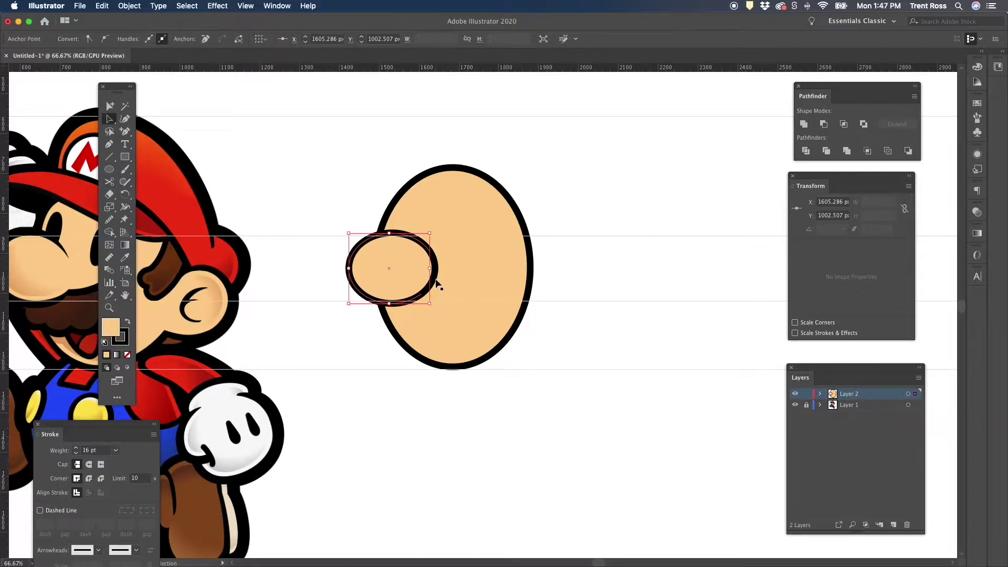
pyautogui.click(439, 284)
pyautogui.click(433, 281)
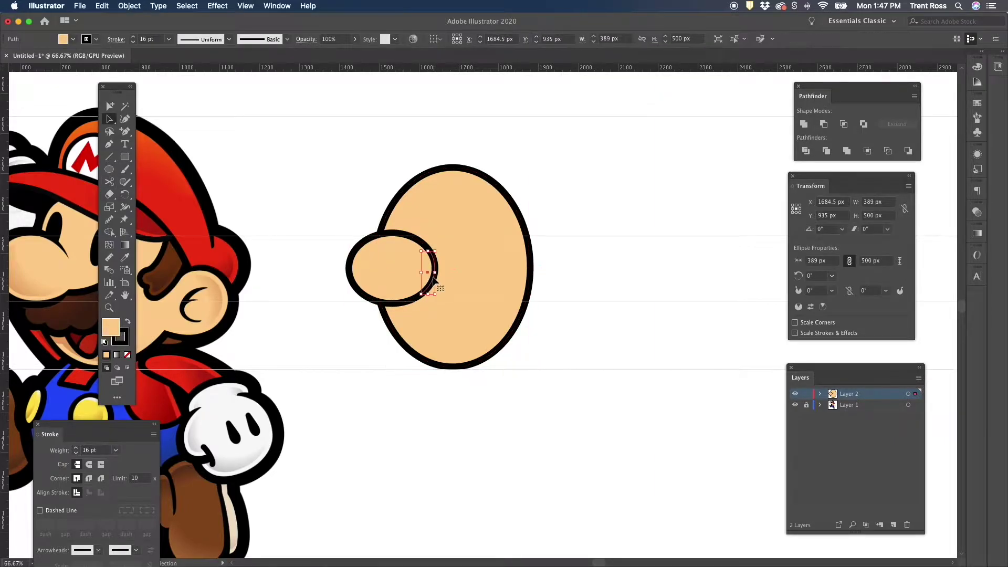
pyautogui.press('Delete')
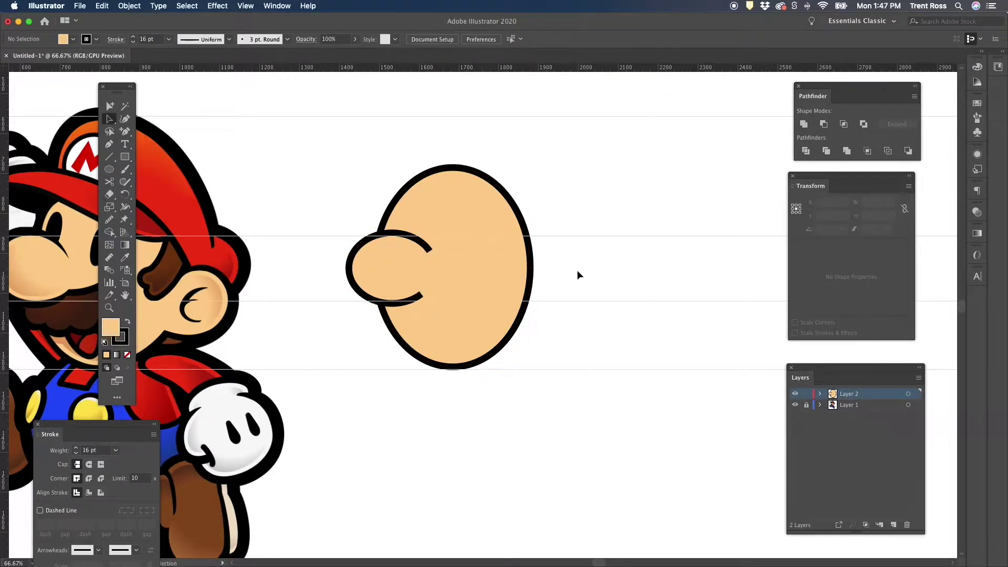
# Apply the lens-shaped width profile that tapers at both ends to the open nose outline
pyautogui.click(358, 254)
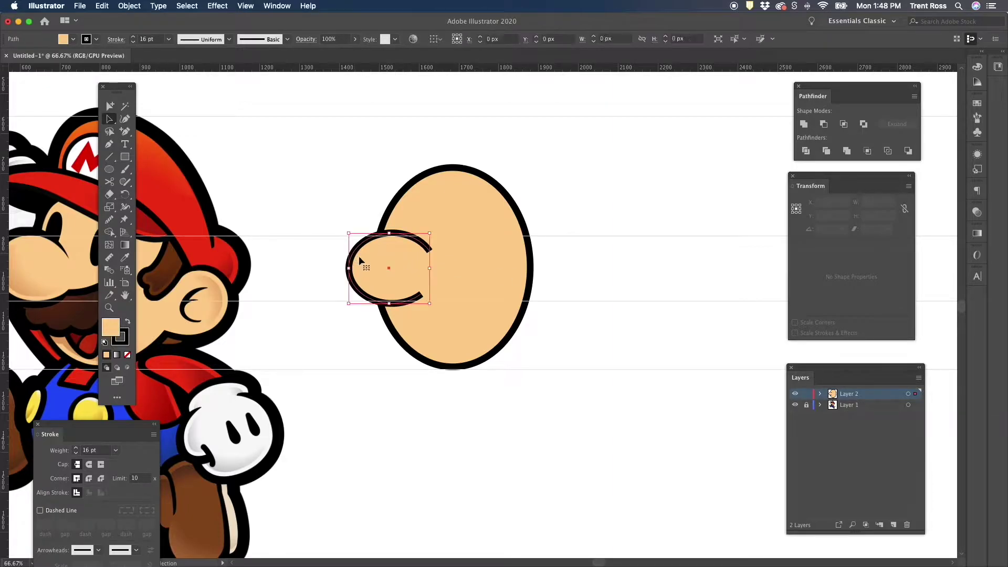
pyautogui.click(230, 40)
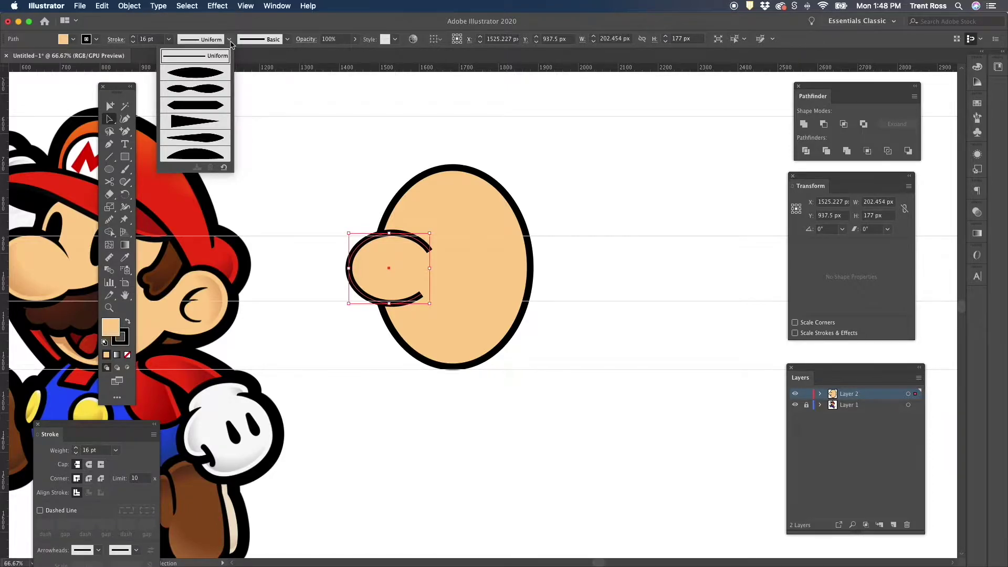
pyautogui.click(203, 76)
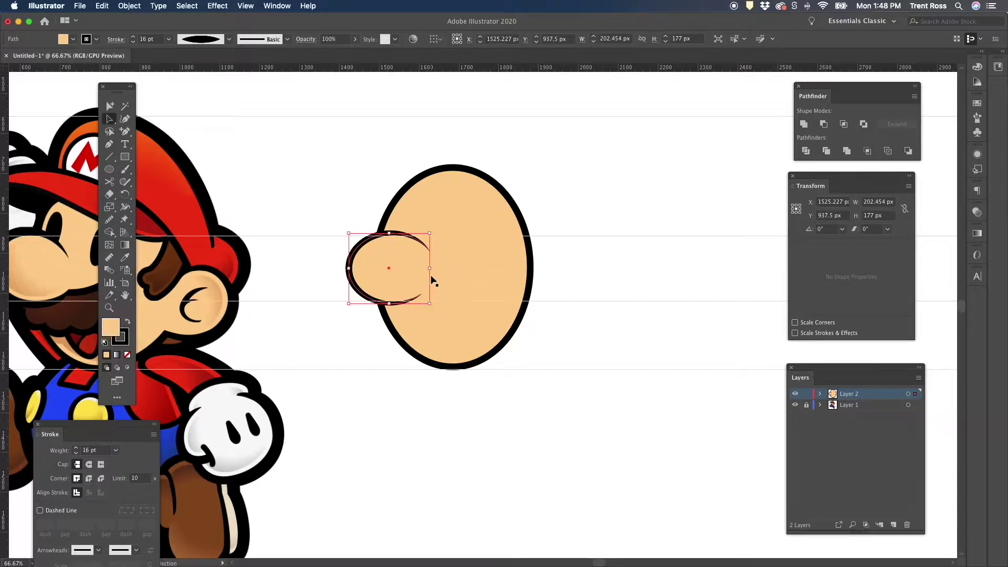
# Narrow the nose to about 188 px wide, rotate it slightly clockwise to about 356.75°, and nudge it into place against the head
pyautogui.moveTo(431, 270); pyautogui.dragTo(424, 269)
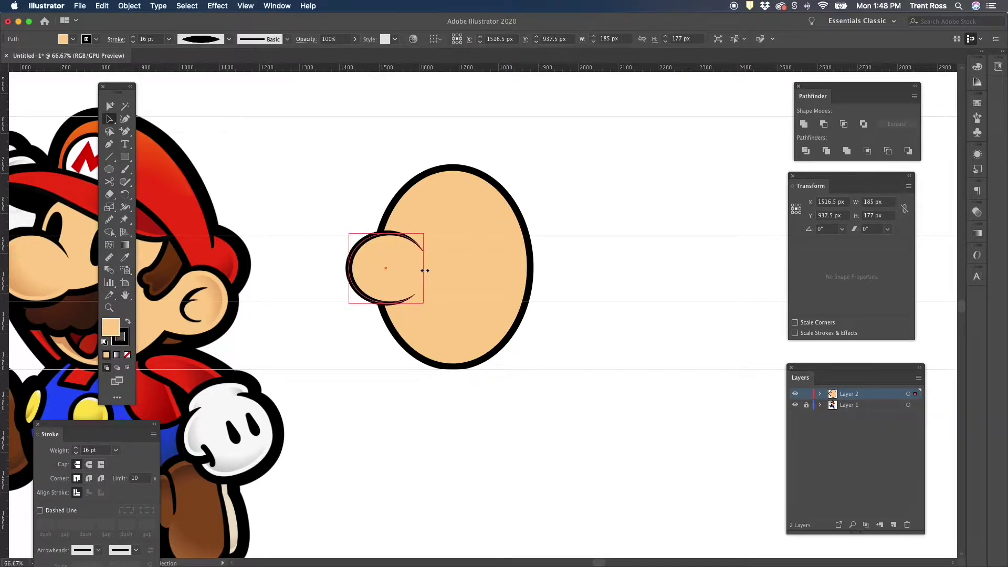
pyautogui.moveTo(423, 270); pyautogui.dragTo(424, 270)
pyautogui.moveTo(428, 231); pyautogui.dragTo(429, 234)
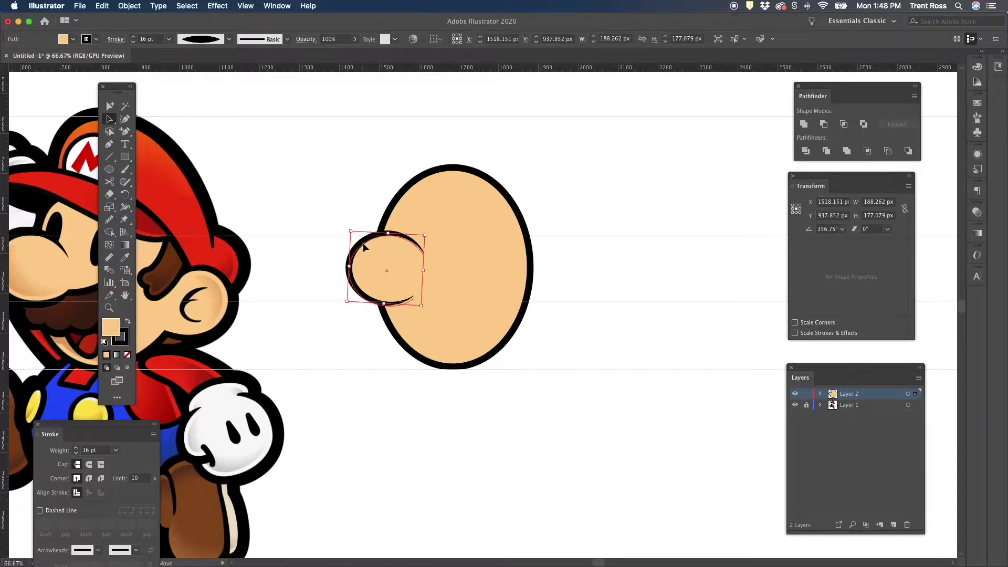
pyautogui.moveTo(363, 242); pyautogui.dragTo(364, 243)
# Increase the nose outline's stroke weight to 20 pt to match the reference Mario's line thickness, and deselect it
pyautogui.hscroll(-5, 296, 267)
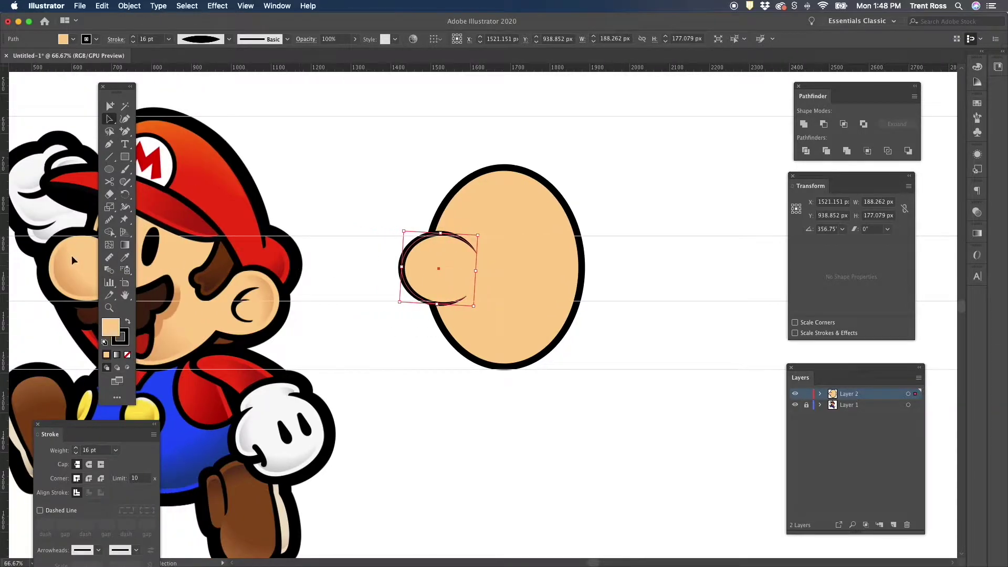
pyautogui.hscroll(-10, 248, 259)
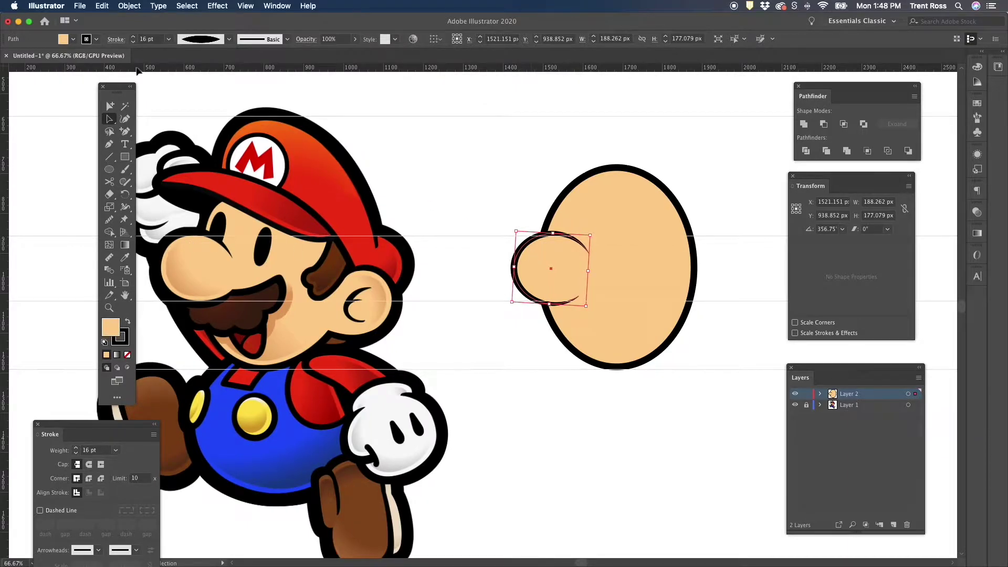
pyautogui.click(169, 40)
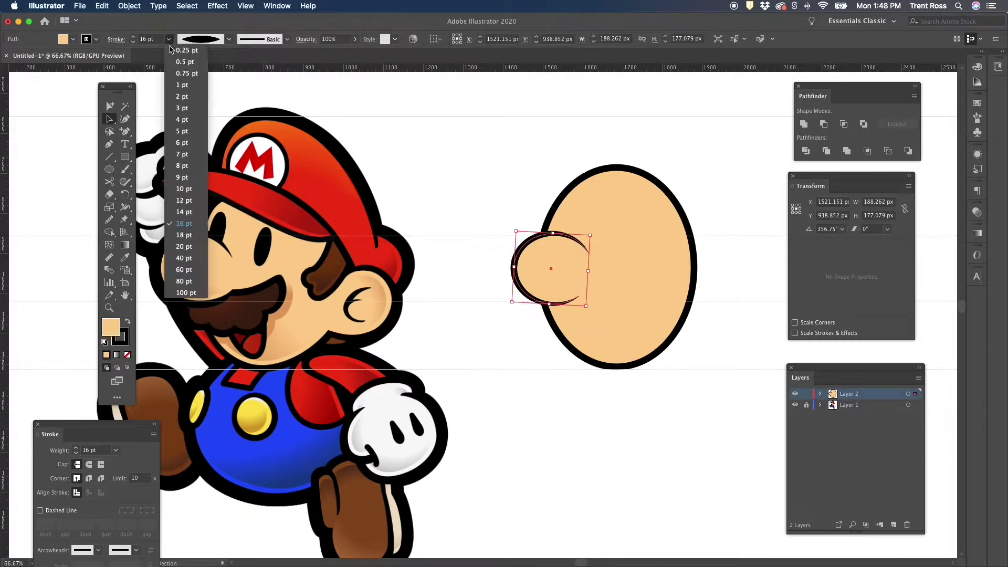
pyautogui.click(183, 235)
pyautogui.click(169, 40)
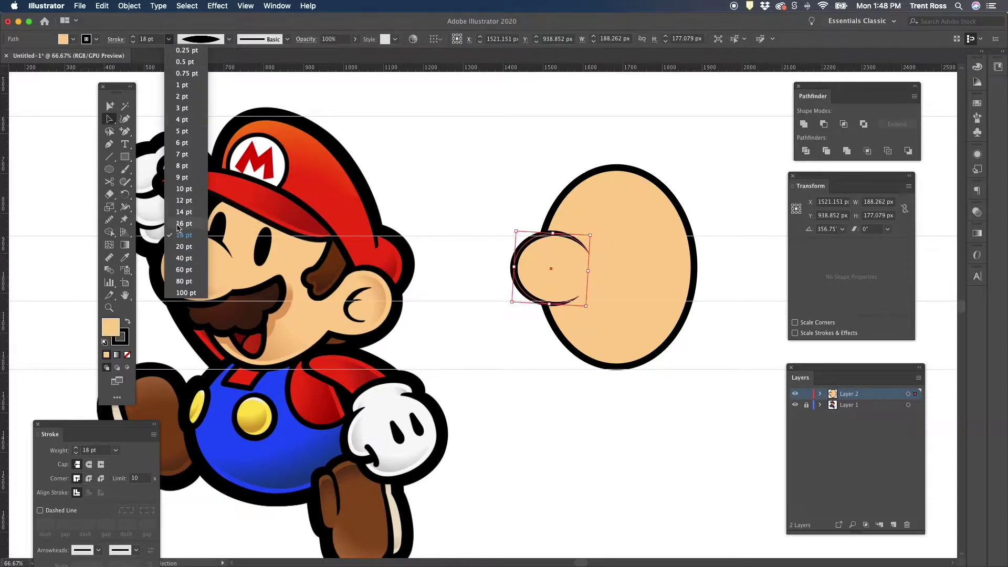
pyautogui.click(190, 247)
pyautogui.hscroll(-5, 380, 259)
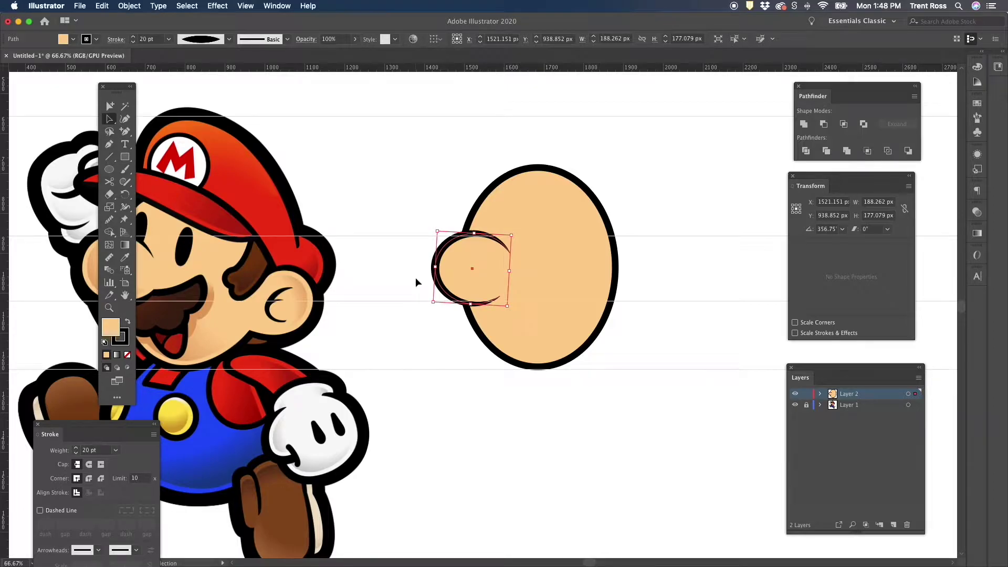
pyautogui.hscroll(-3, 414, 282)
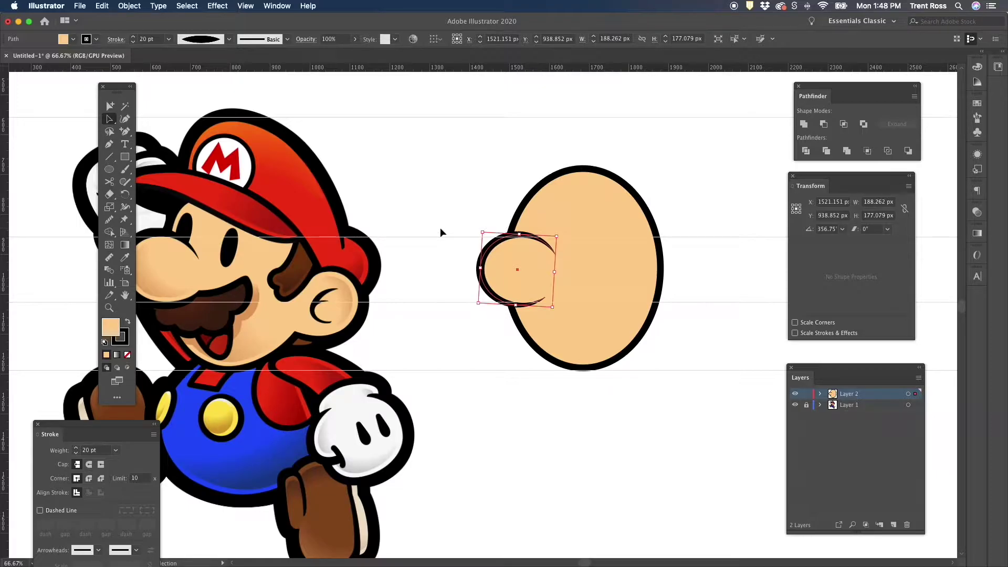
pyautogui.hscroll(1, 440, 231)
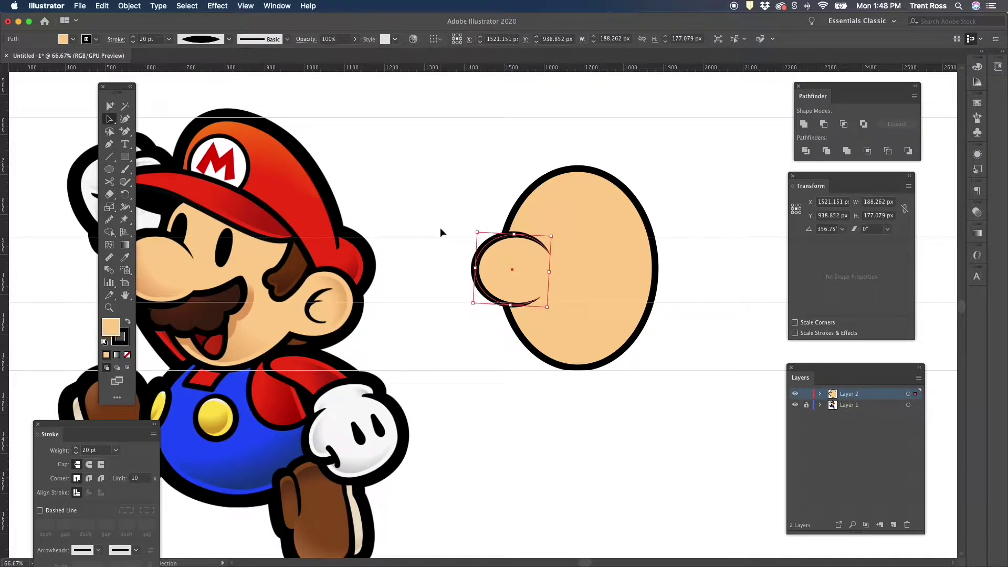
pyautogui.hscroll(3, 440, 229)
pyautogui.hscroll(-5, 428, 212)
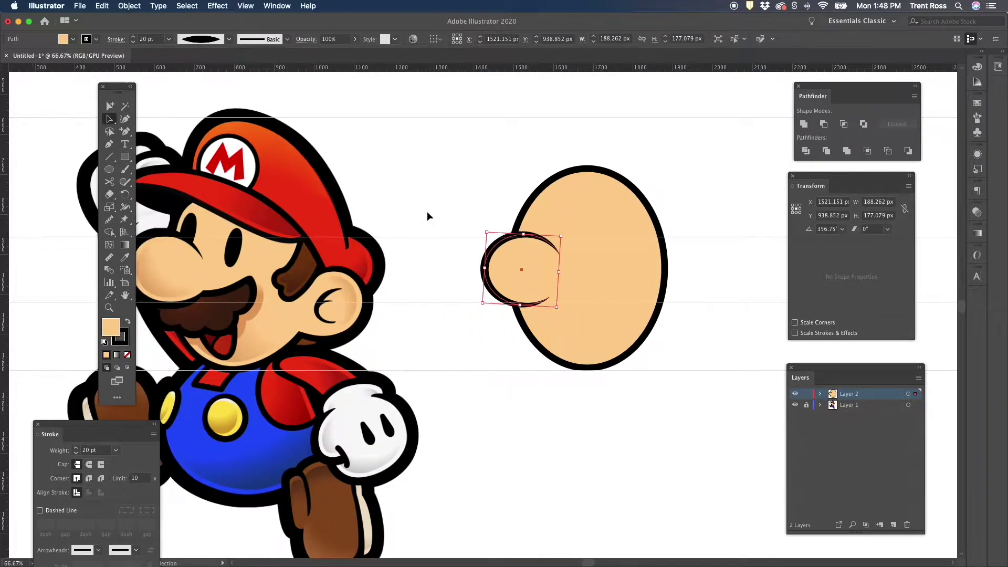
pyautogui.click(452, 212)
pyautogui.hscroll(1, 535, 281)
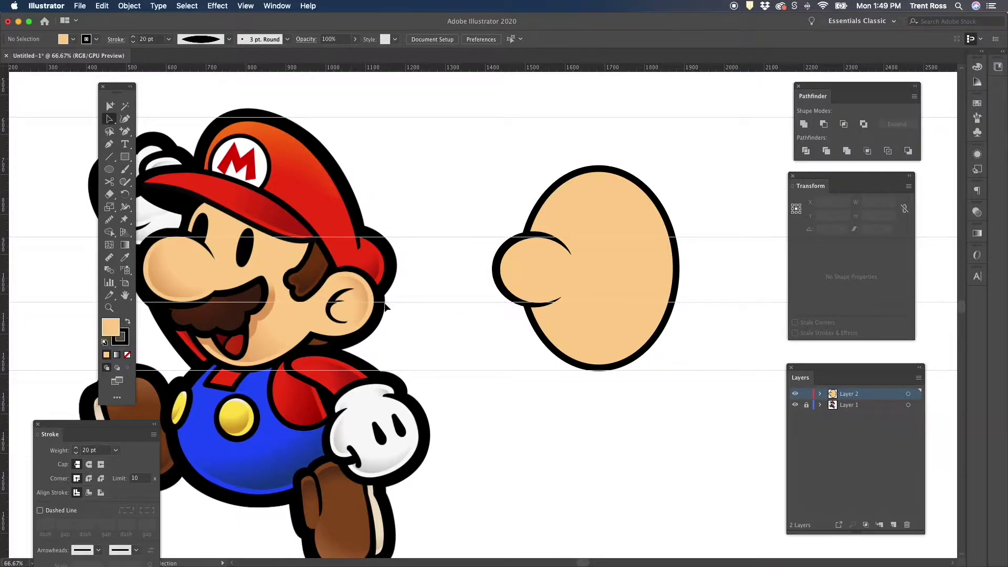
# Start a moustache path with the Pen tool from the nose's lower line end up to a right tip, and curve two scallops back beneath it
pyautogui.click(109, 144)
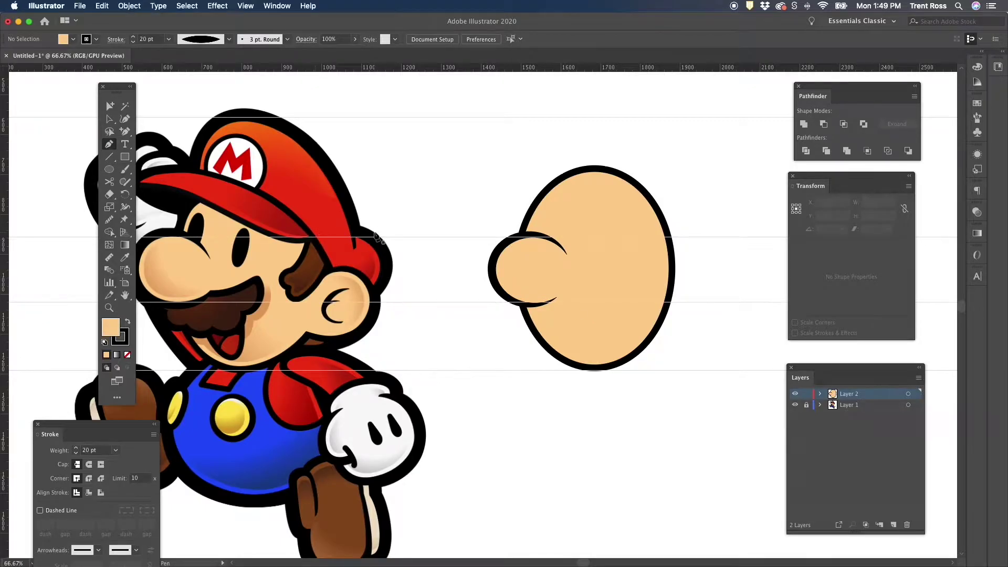
pyautogui.hscroll(4, 377, 236)
pyautogui.hscroll(-3, 407, 272)
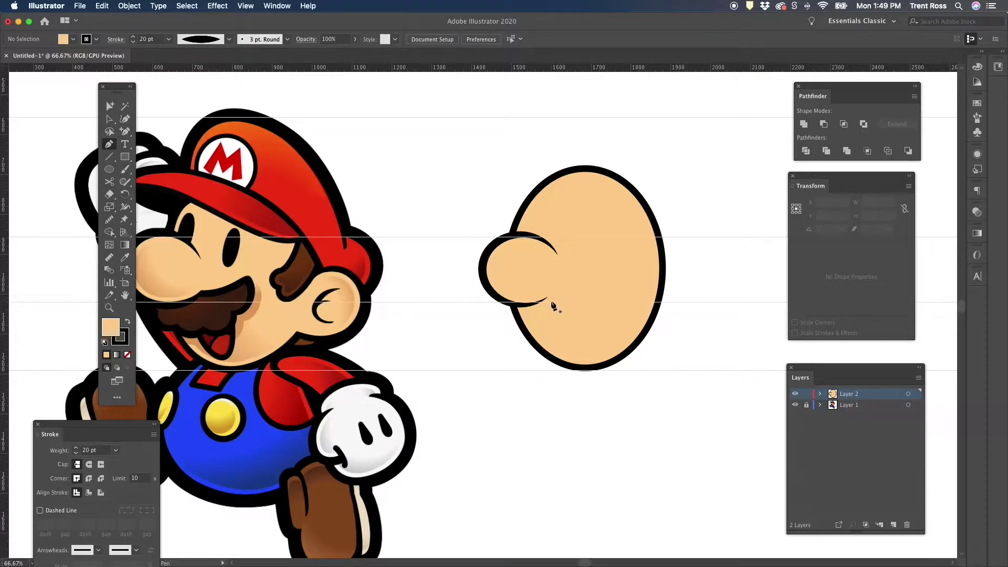
pyautogui.click(549, 300)
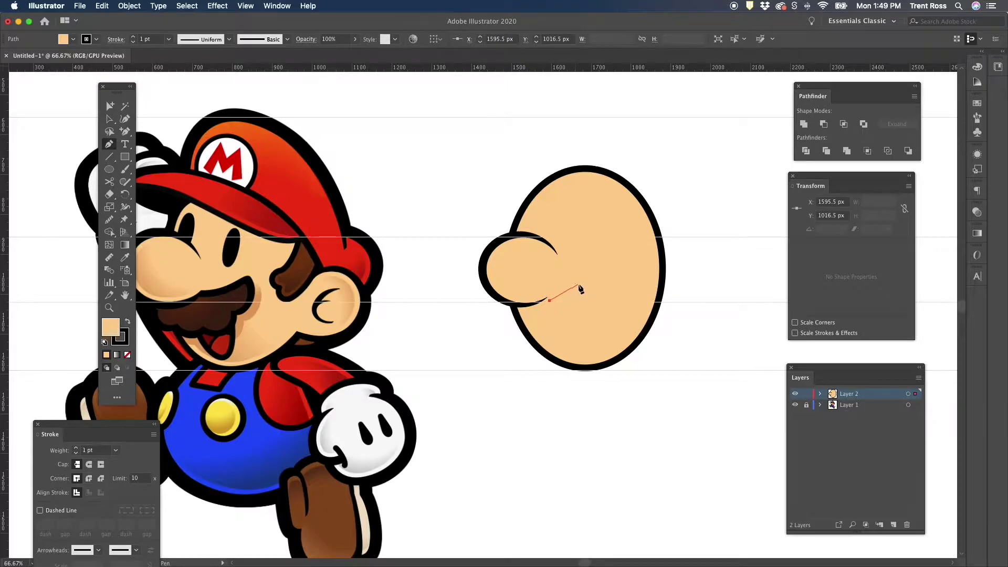
pyautogui.click(583, 281)
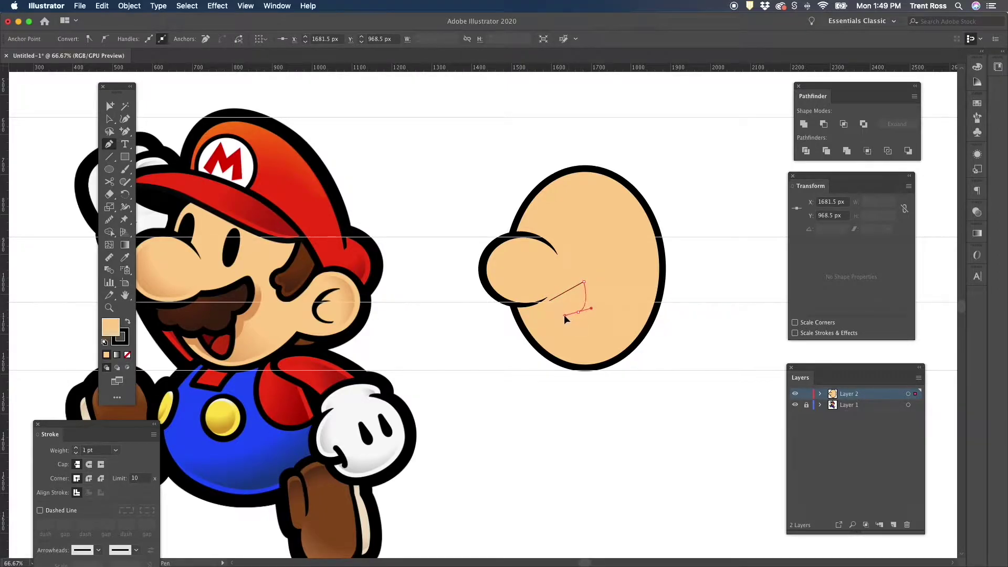
pyautogui.moveTo(577, 312); pyautogui.dragTo(565, 314)
pyautogui.click(578, 311)
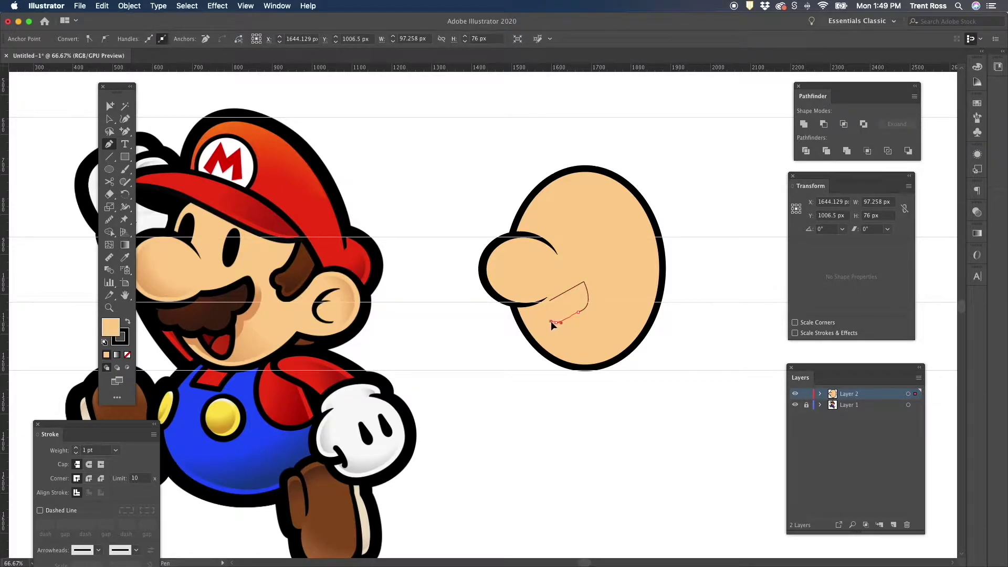
pyautogui.moveTo(538, 314); pyautogui.dragTo(558, 323)
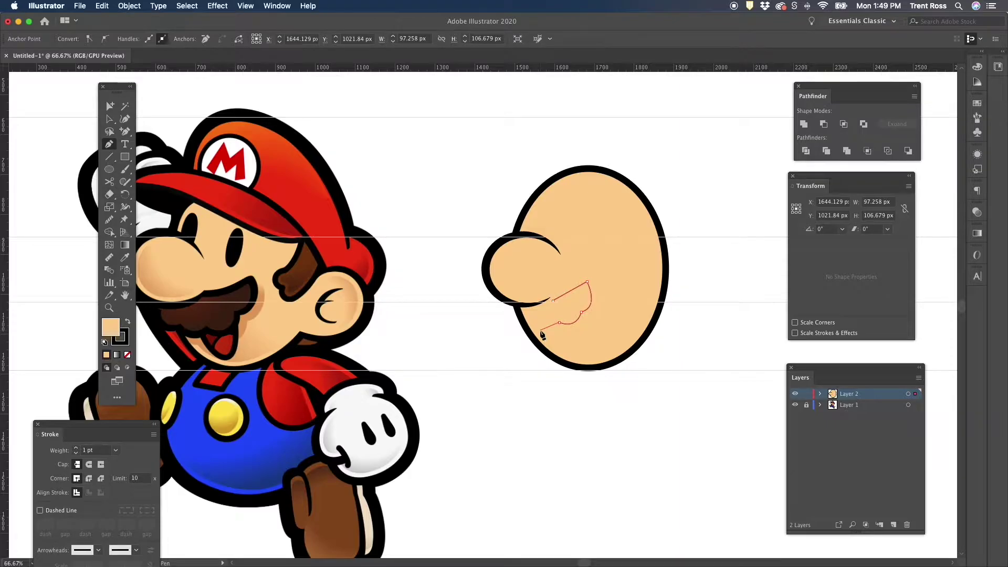
# Continue the moustache's scallops leftward past the head's edge, round its left end, and close the path under the nose at about 238 × 133 px
pyautogui.moveTo(538, 331); pyautogui.dragTo(516, 324)
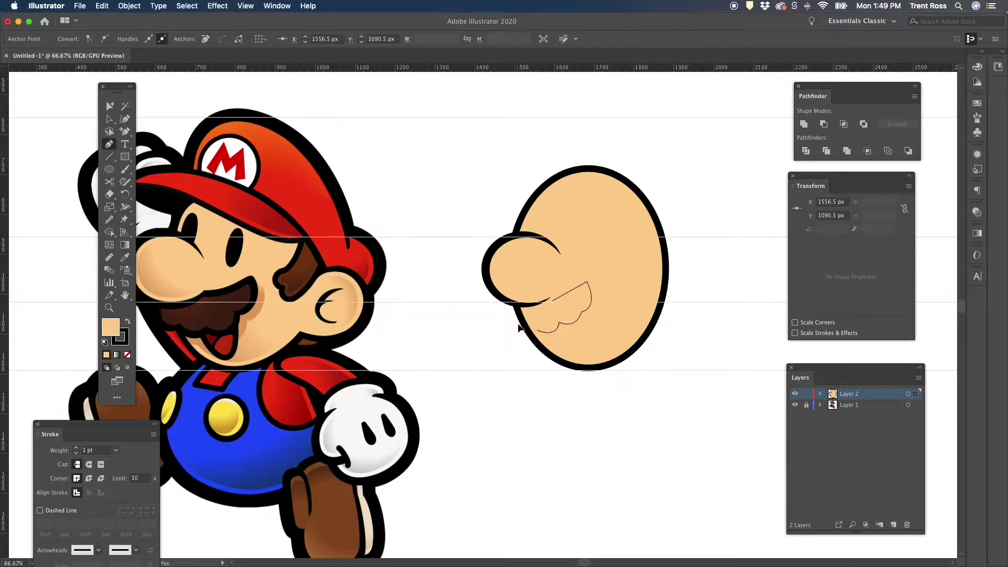
pyautogui.click(537, 330)
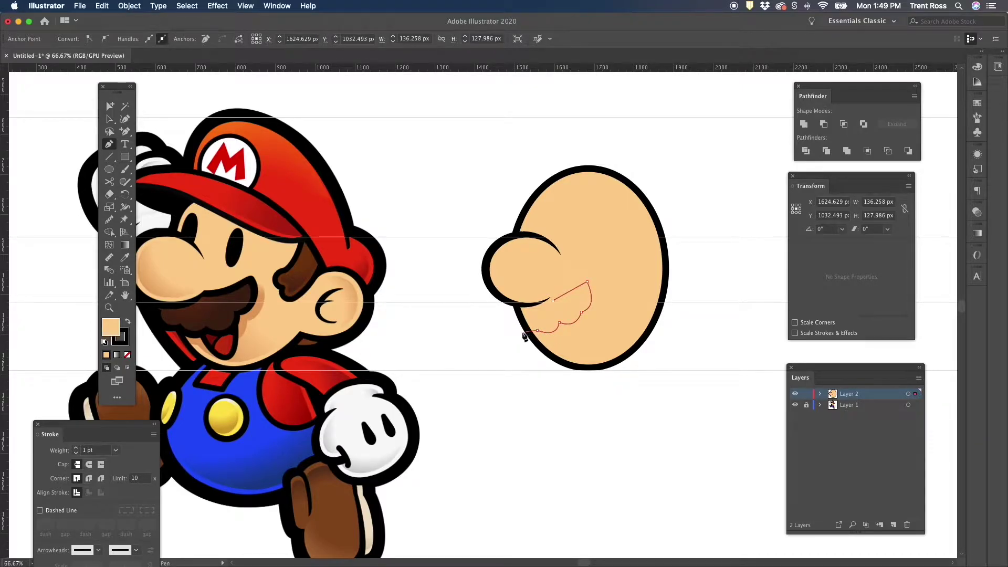
pyautogui.moveTo(505, 322); pyautogui.dragTo(496, 304)
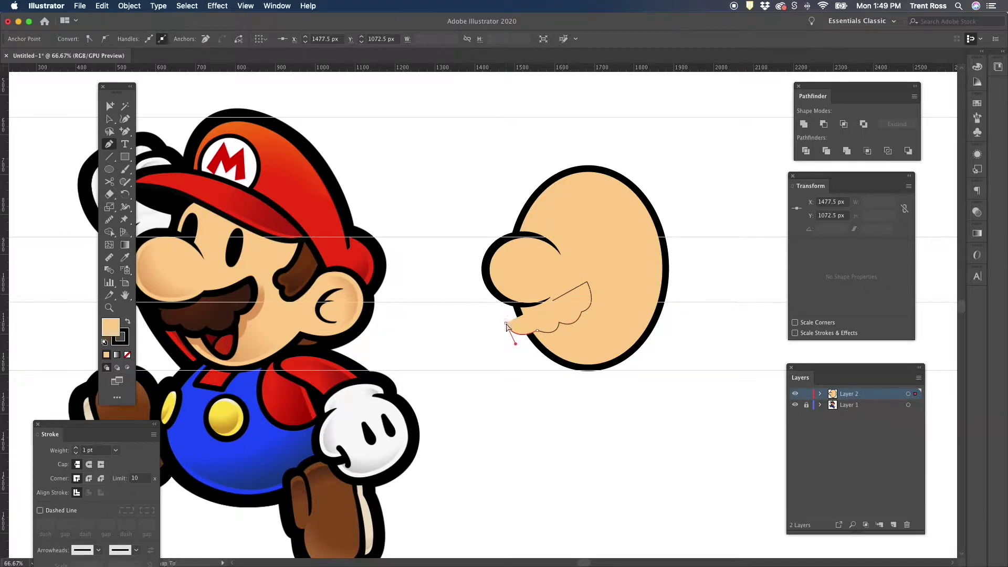
pyautogui.click(505, 322)
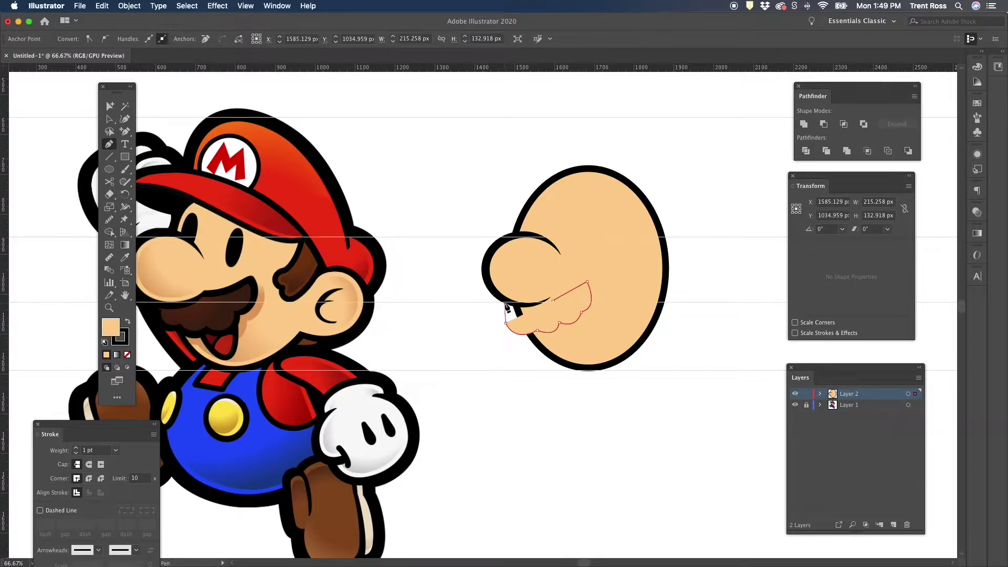
pyautogui.moveTo(504, 304)
pyautogui.mouseDown()
pyautogui.moveTo(520, 288)
pyautogui.moveTo(505, 299)
pyautogui.mouseUp()
pyautogui.scroll(-1, 524, 293)
pyautogui.click(557, 300)
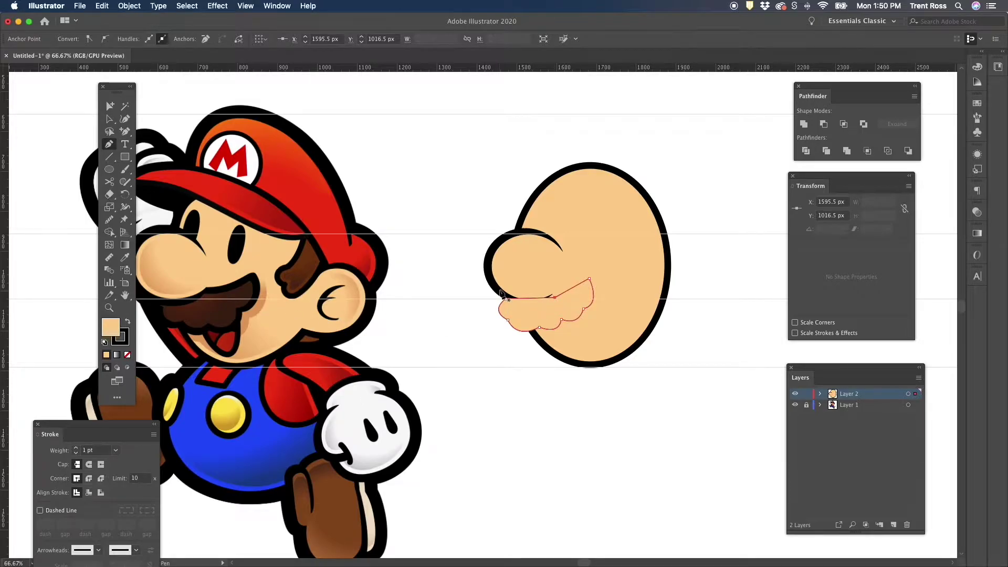
# Fill the moustache with the dark brown sampled from the reference Mario's moustache, with no stroke, and deselect it
pyautogui.press('i')
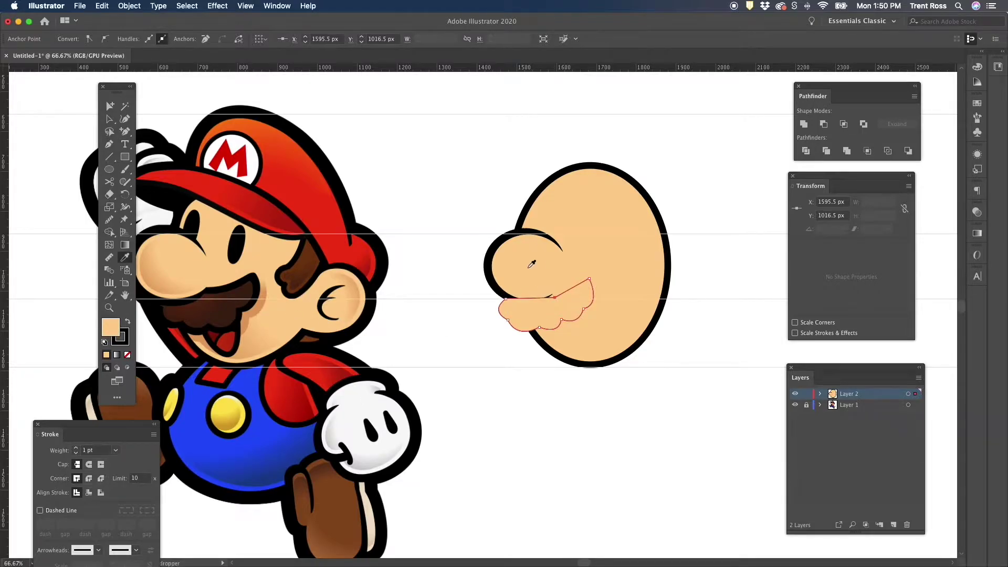
pyautogui.click(241, 293)
pyautogui.press('a')
pyautogui.hscroll(5, 470, 341)
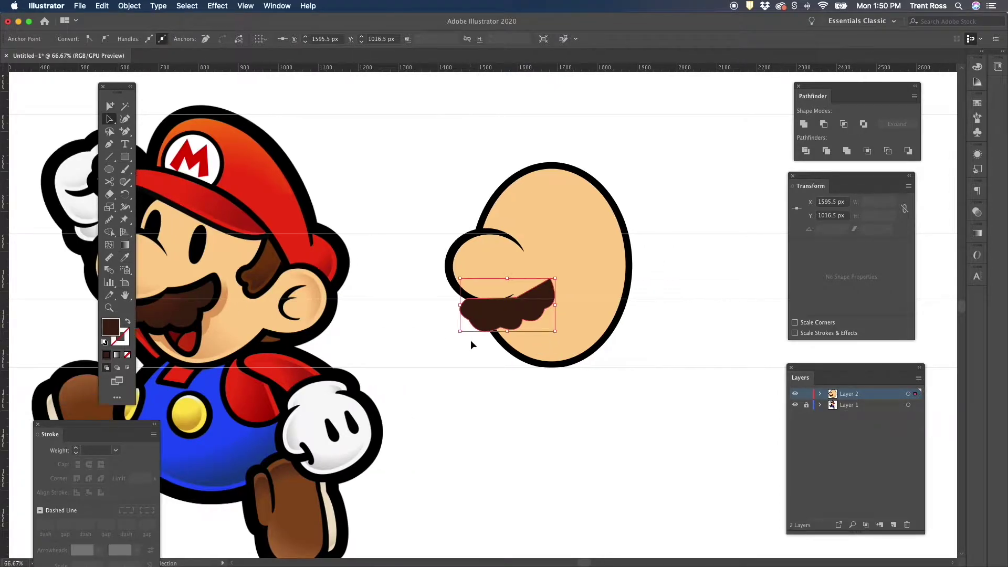
pyautogui.click(666, 282)
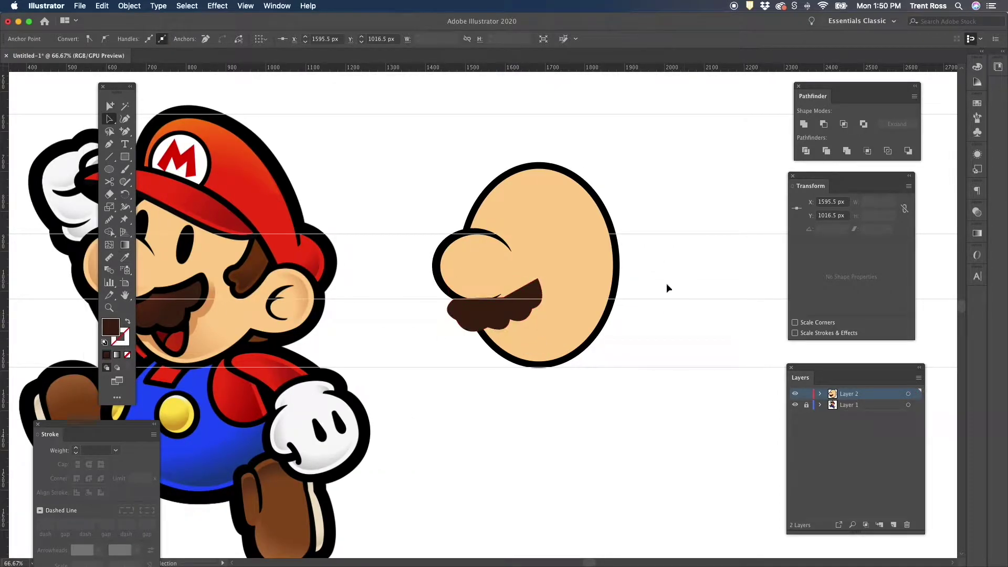
# Round out the moustache's lower scallops on its right half with the Curvature tool
pyautogui.click(529, 326)
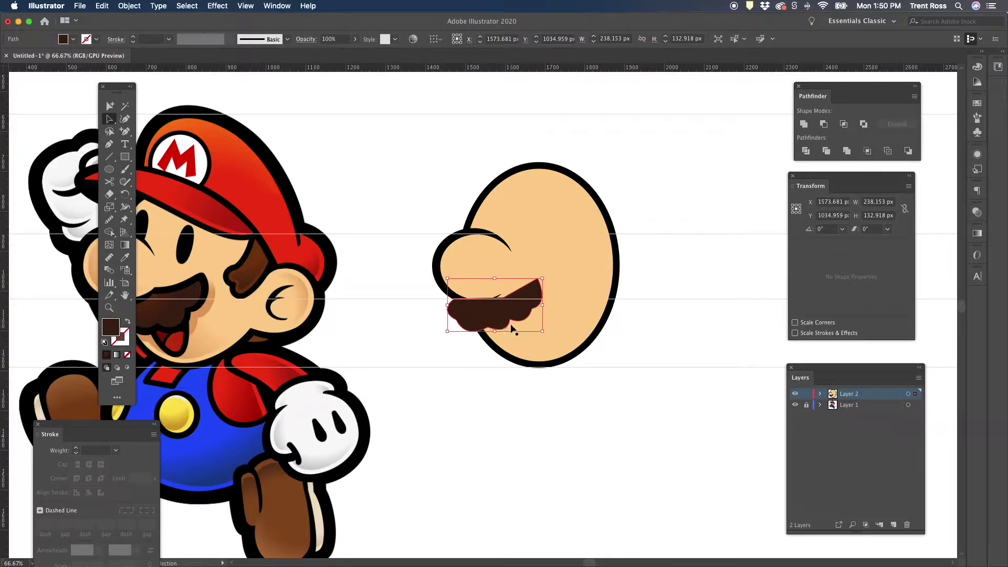
pyautogui.scroll(2, 517, 328)
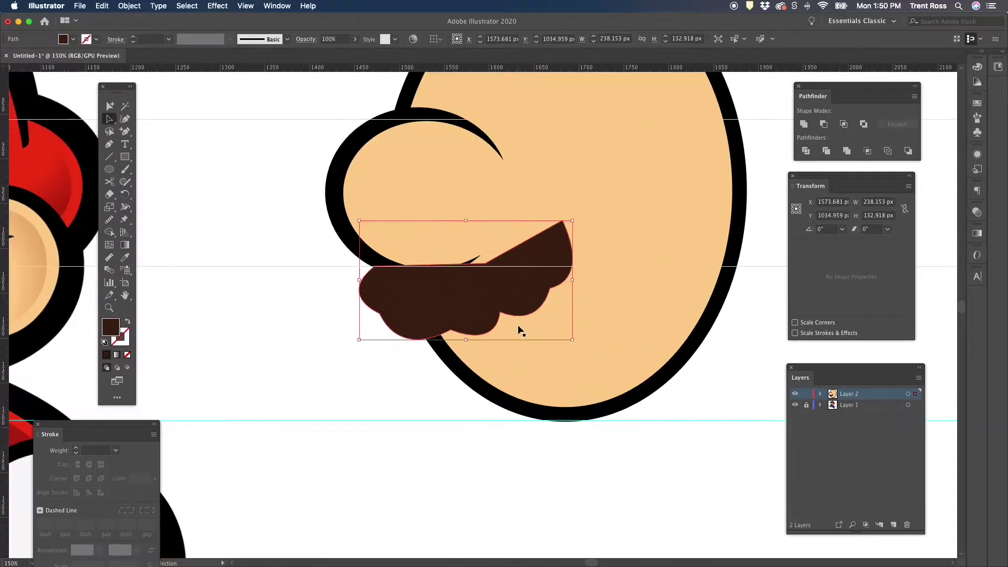
pyautogui.scroll(1, 517, 328)
pyautogui.hscroll(1, 517, 328)
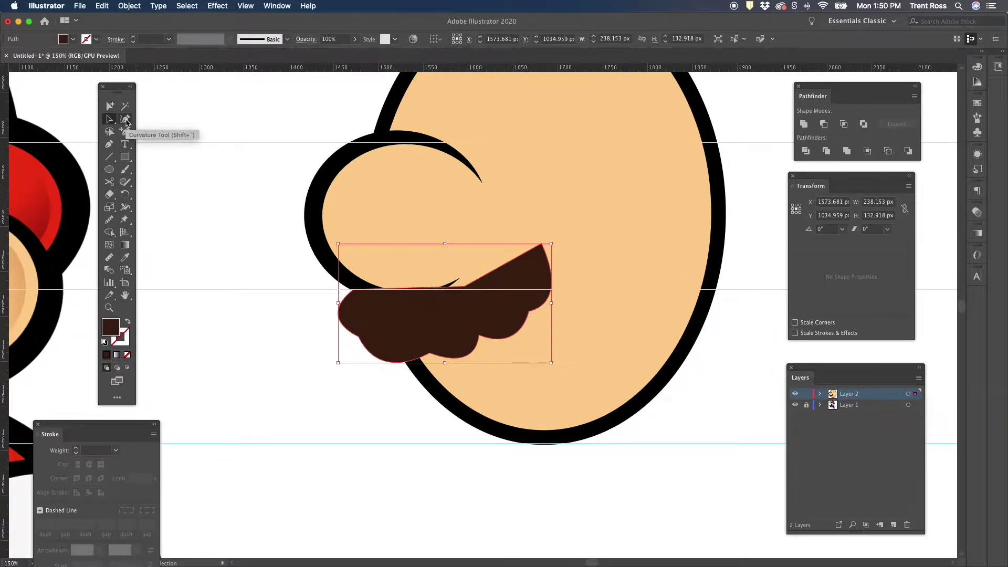
pyautogui.click(126, 122)
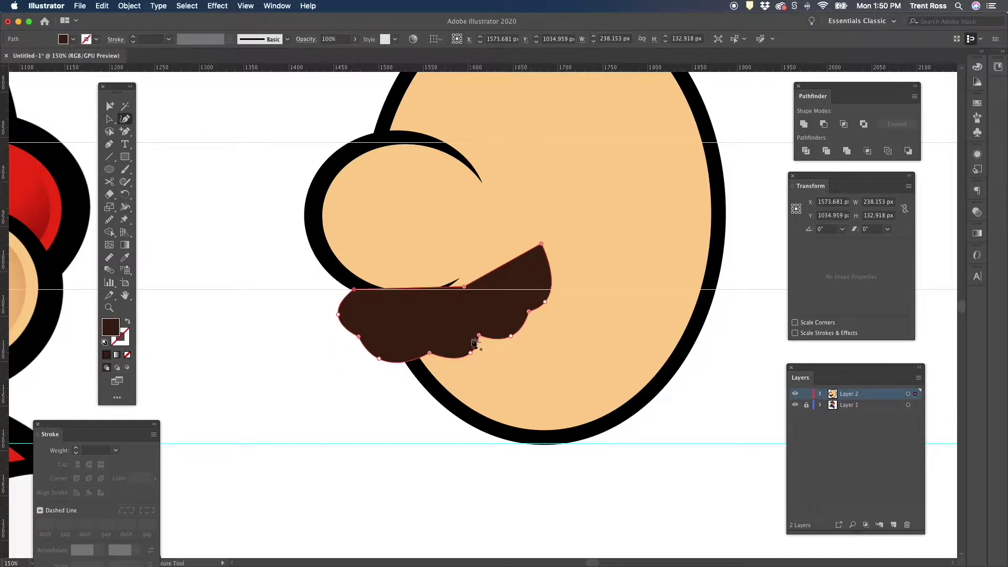
pyautogui.click(463, 359)
pyautogui.moveTo(513, 340); pyautogui.dragTo(513, 338)
pyautogui.moveTo(545, 302); pyautogui.dragTo(547, 300)
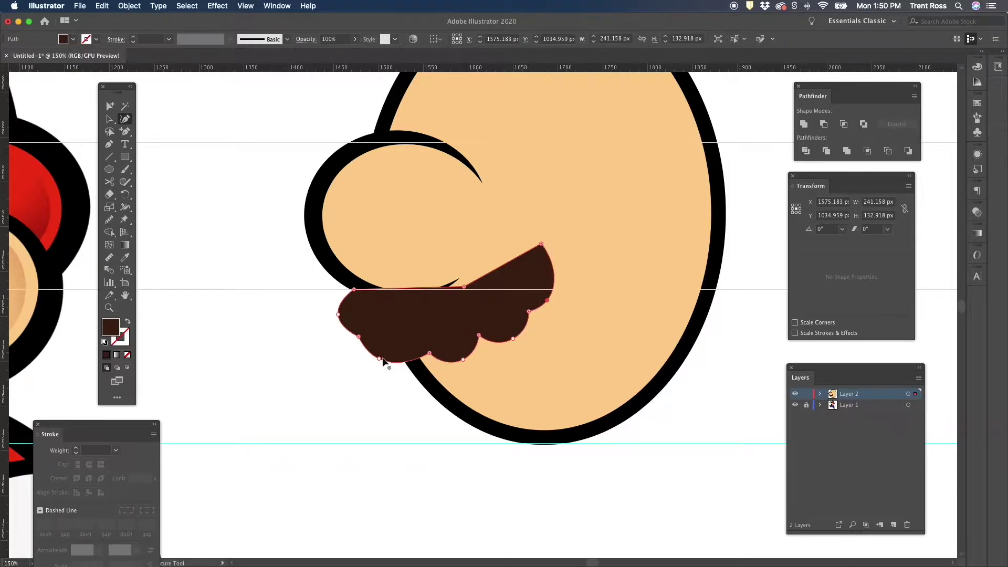
# Reshape the moustache's left scallops, tucking its upper-left corner under the nose and shifting the notches between the lobes
pyautogui.moveTo(386, 360); pyautogui.dragTo(360, 274)
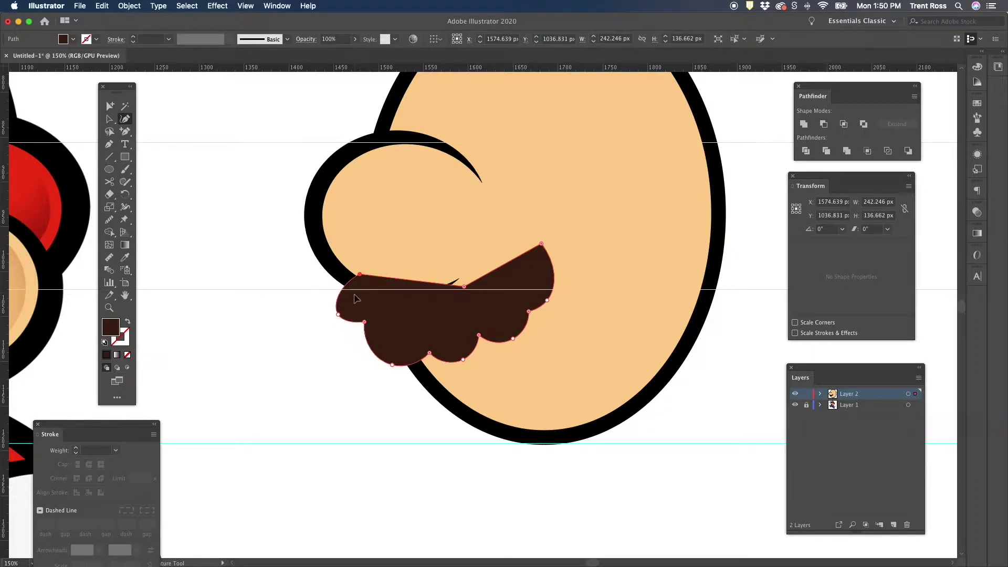
pyautogui.moveTo(339, 315); pyautogui.dragTo(357, 305)
pyautogui.moveTo(393, 366); pyautogui.dragTo(420, 355)
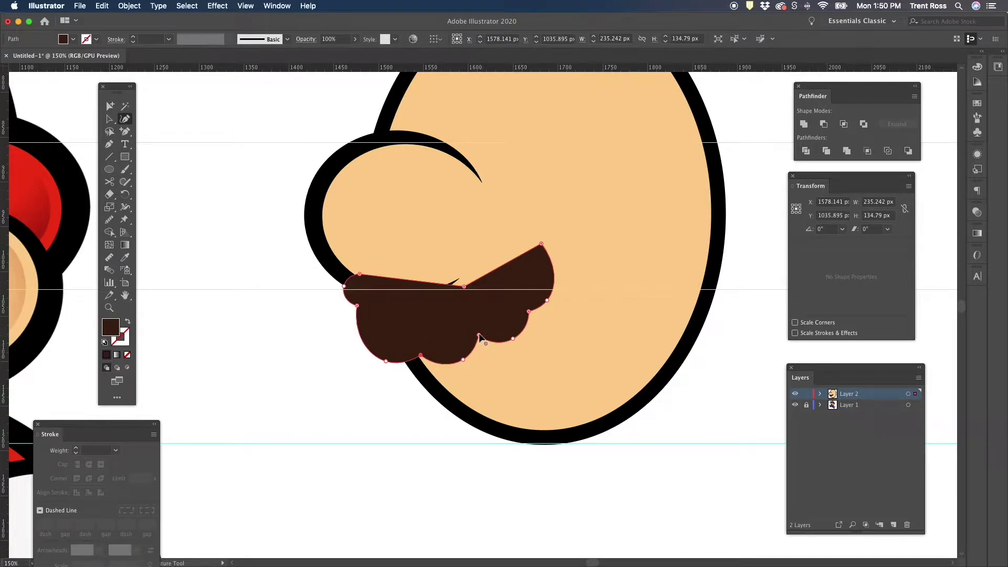
# Remove the middle anchor from the moustache's top edge and bow that edge downward under the nose with the Curvature tool
pyautogui.moveTo(480, 339); pyautogui.dragTo(479, 340)
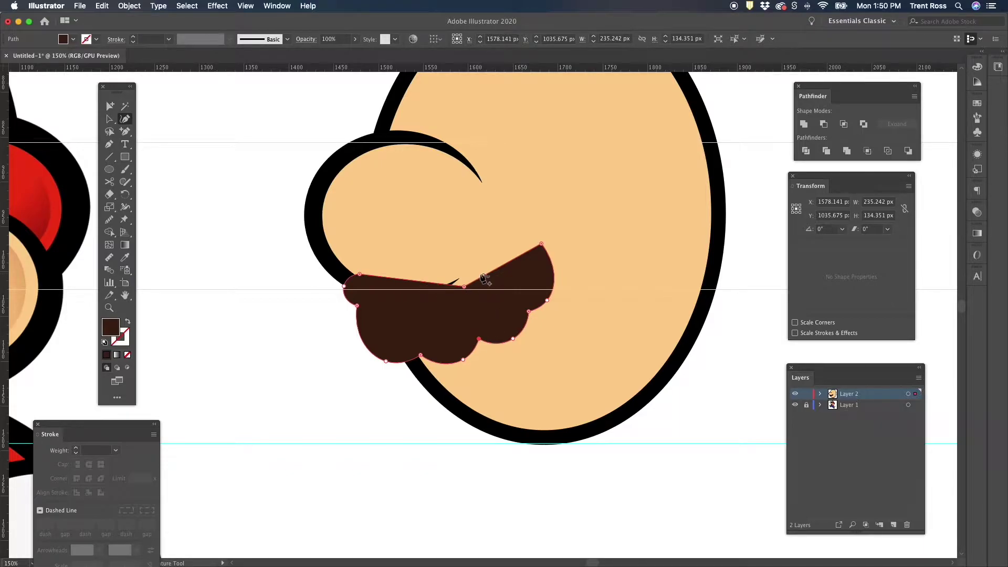
pyautogui.press('p')
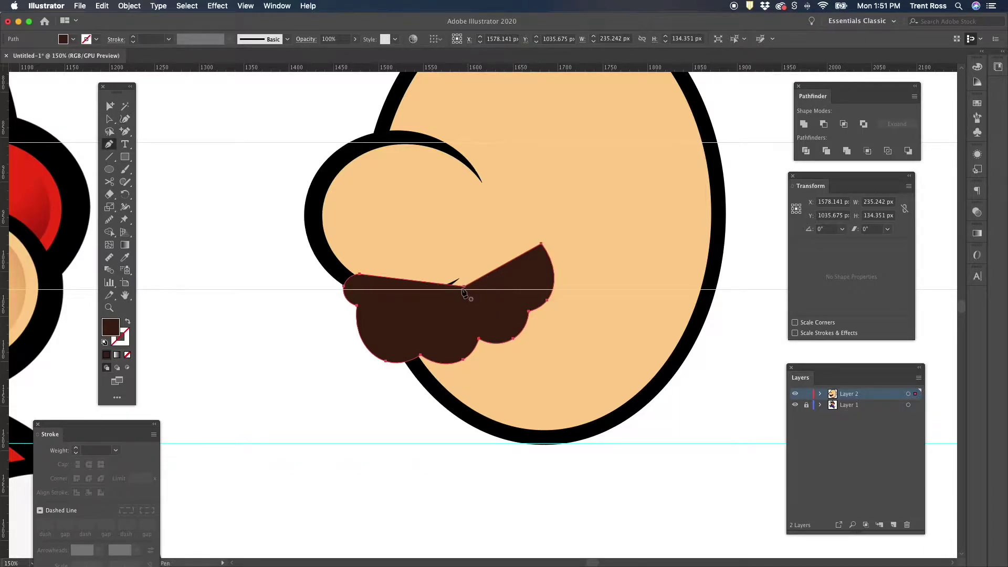
pyautogui.click(463, 287)
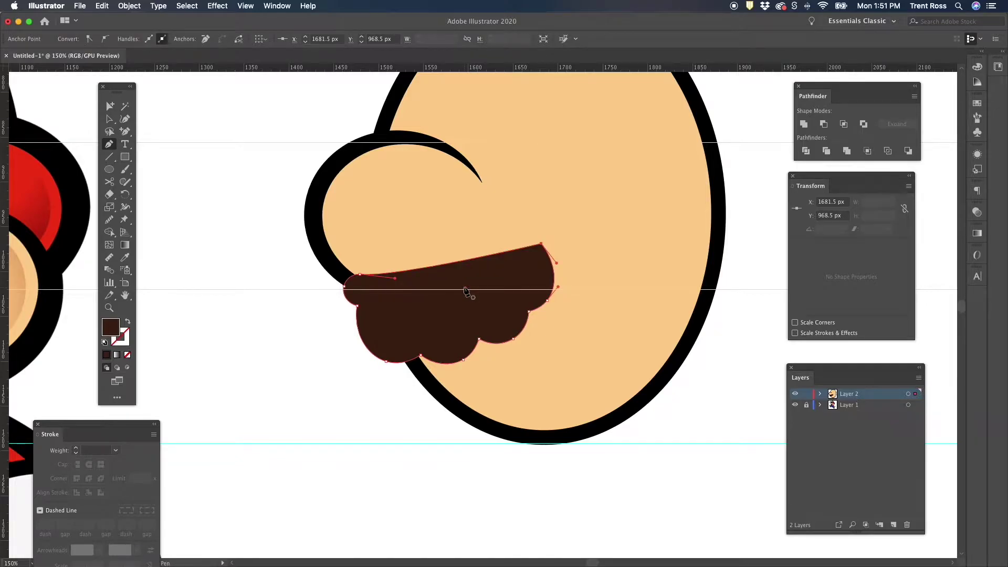
pyautogui.hotkey('shift', '`')
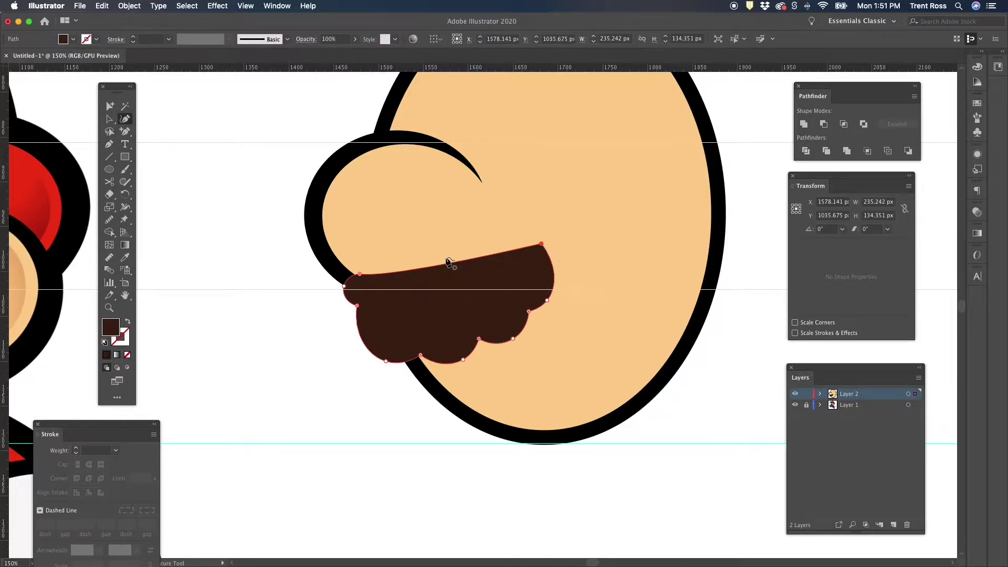
pyautogui.moveTo(452, 269); pyautogui.dragTo(459, 284)
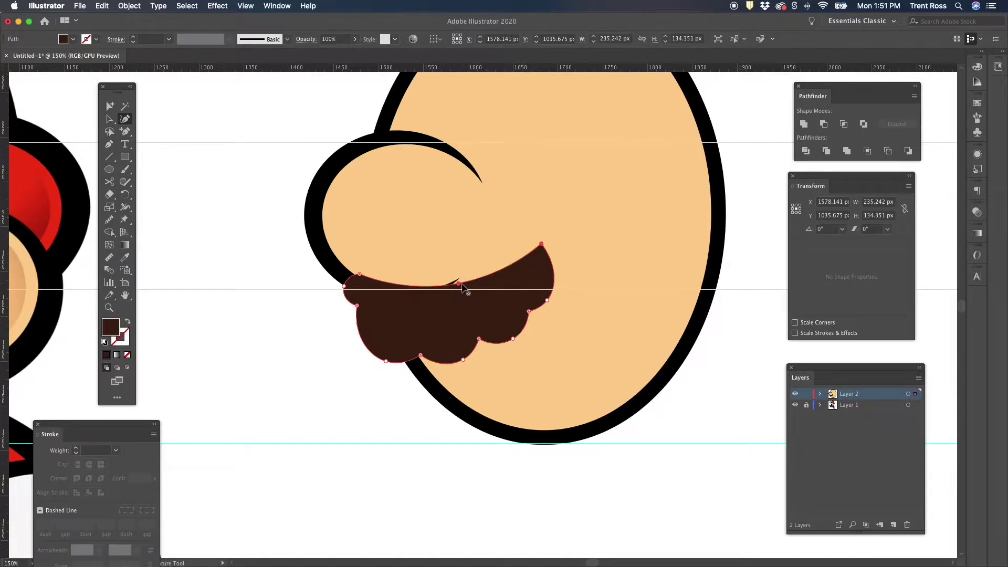
pyautogui.press('v')
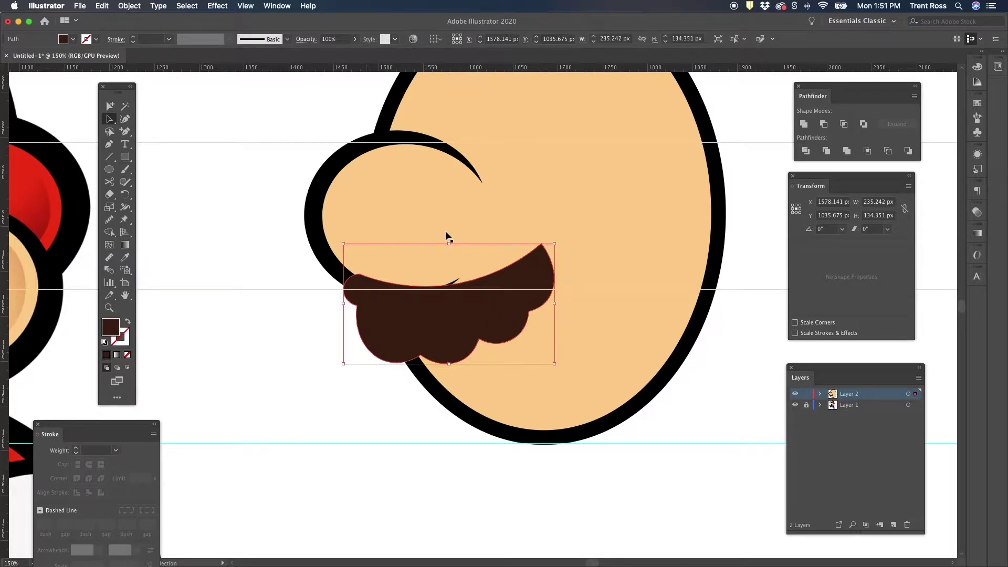
# Send the moustache backward so the nose outline overlaps it, and deselect it
pyautogui.scroll(-1, 450, 320)
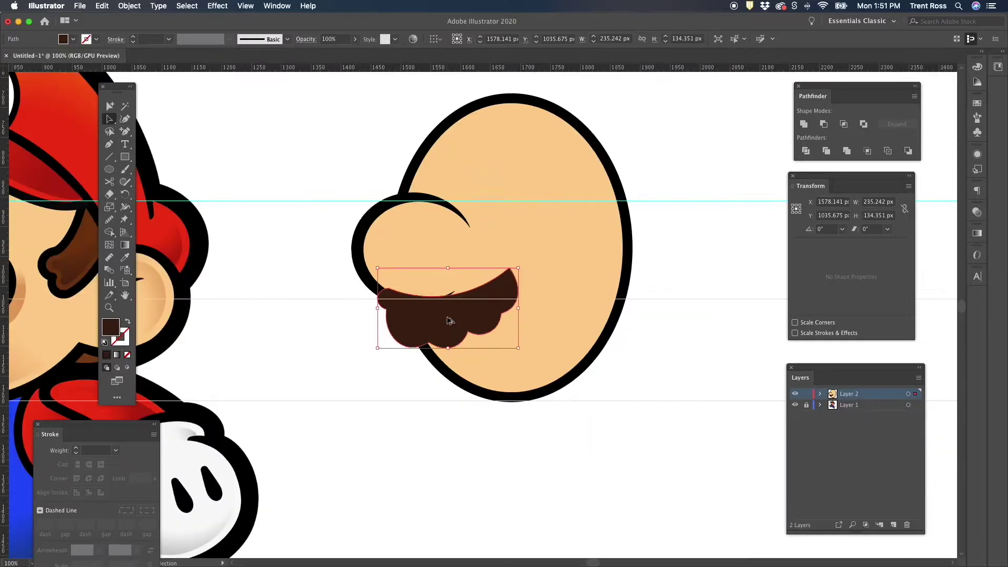
pyautogui.scroll(-1, 449, 321)
pyautogui.scroll(1, 450, 320)
pyautogui.hscroll(-3, 449, 321)
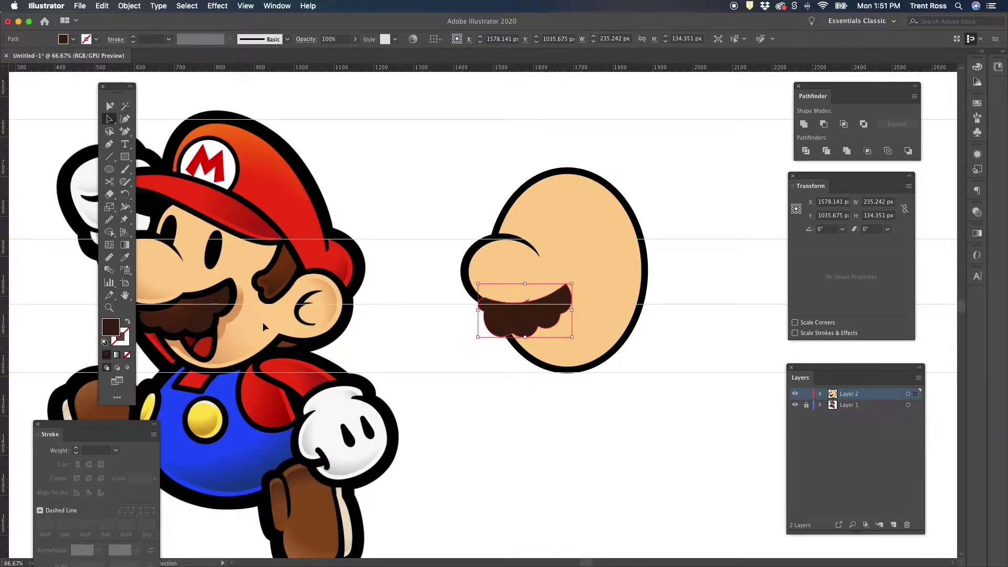
pyautogui.hscroll(-5, 223, 314)
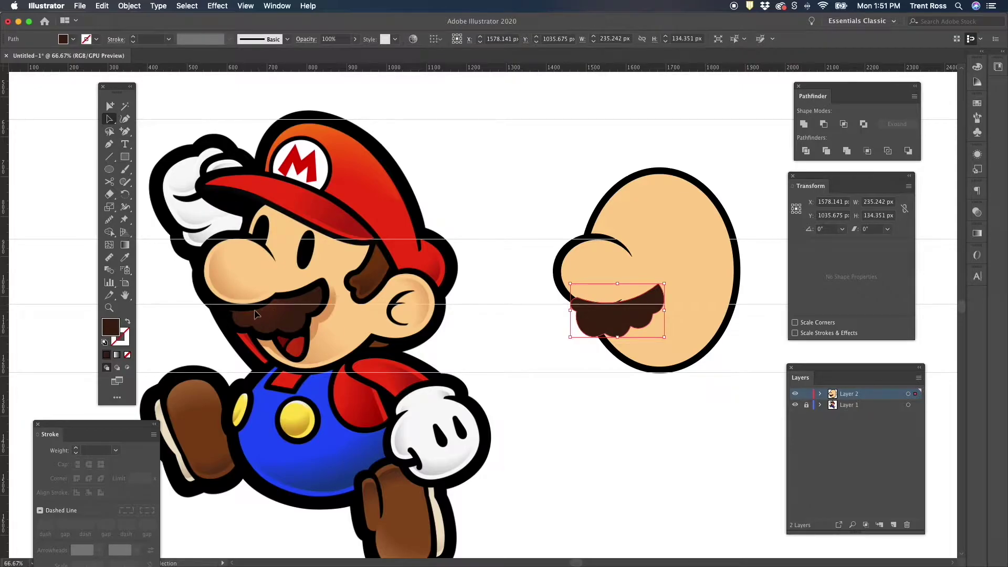
pyautogui.hscroll(6, 552, 298)
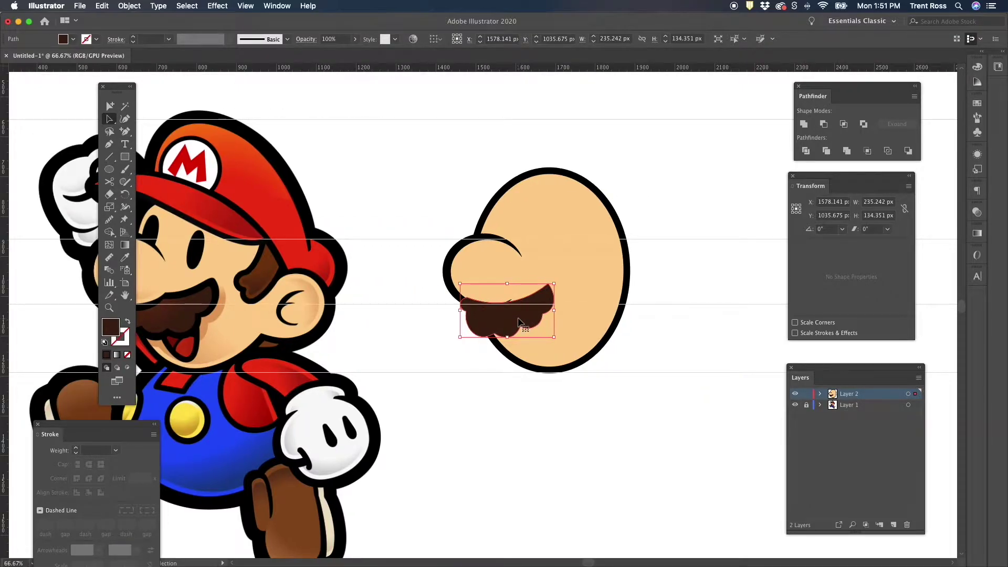
pyautogui.click(518, 322)
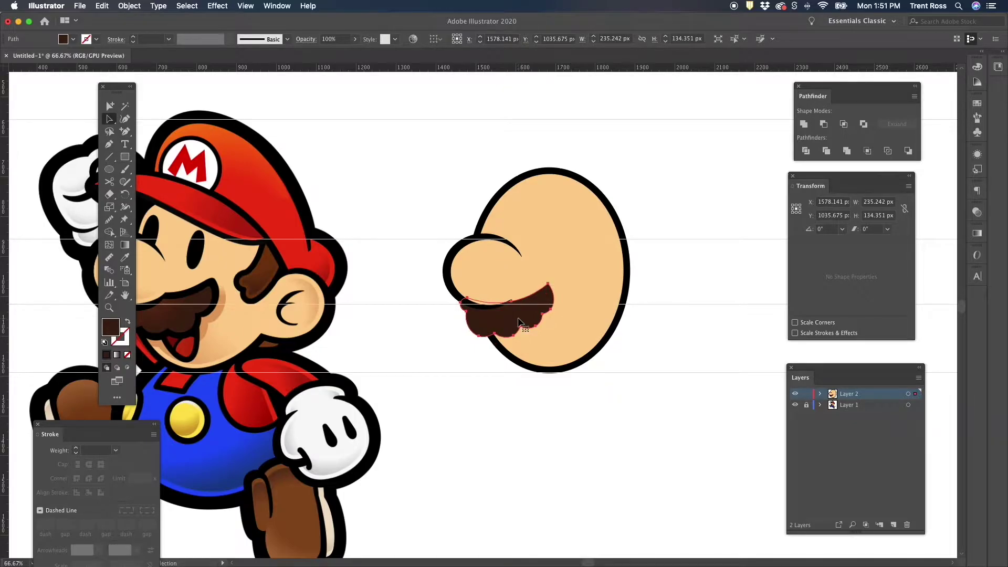
pyautogui.click(640, 342)
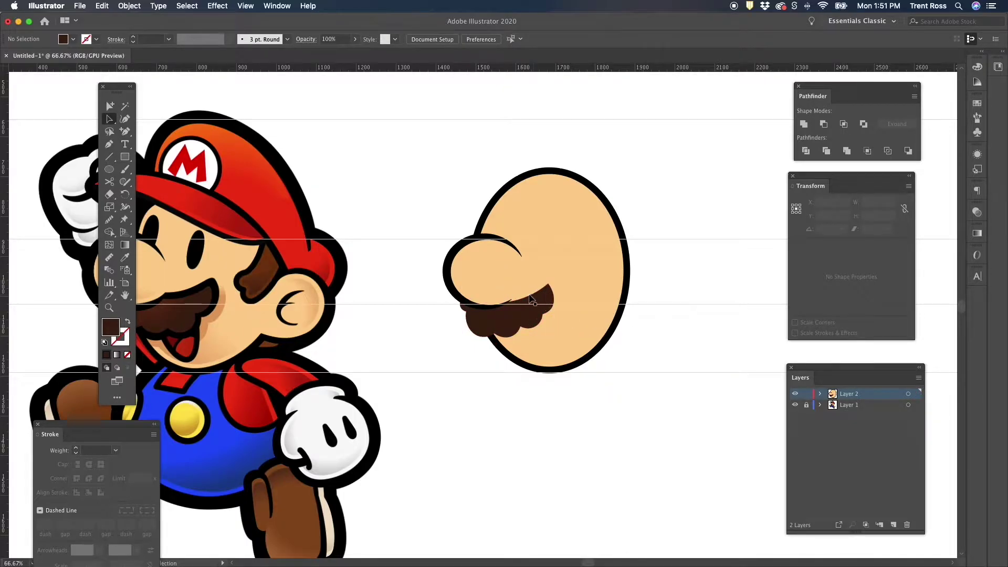
pyautogui.scroll(2, 531, 299)
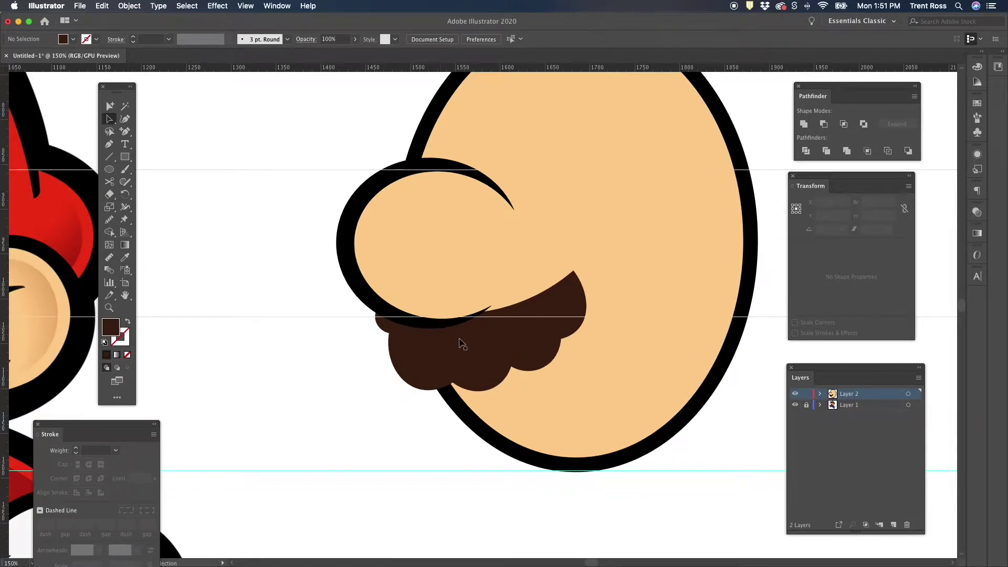
pyautogui.click(487, 344)
pyautogui.rightClick(482, 344)
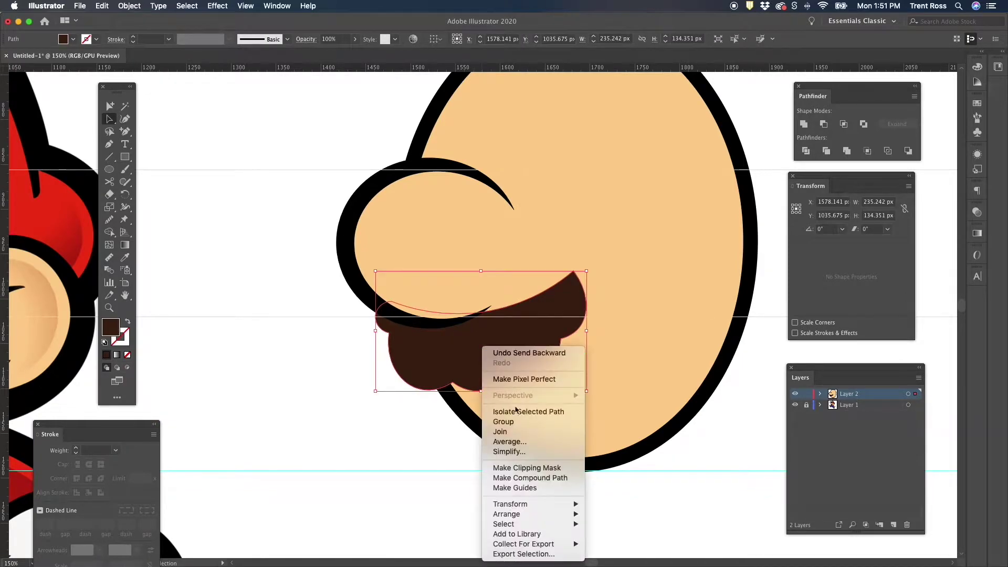
pyautogui.moveTo(532, 513)
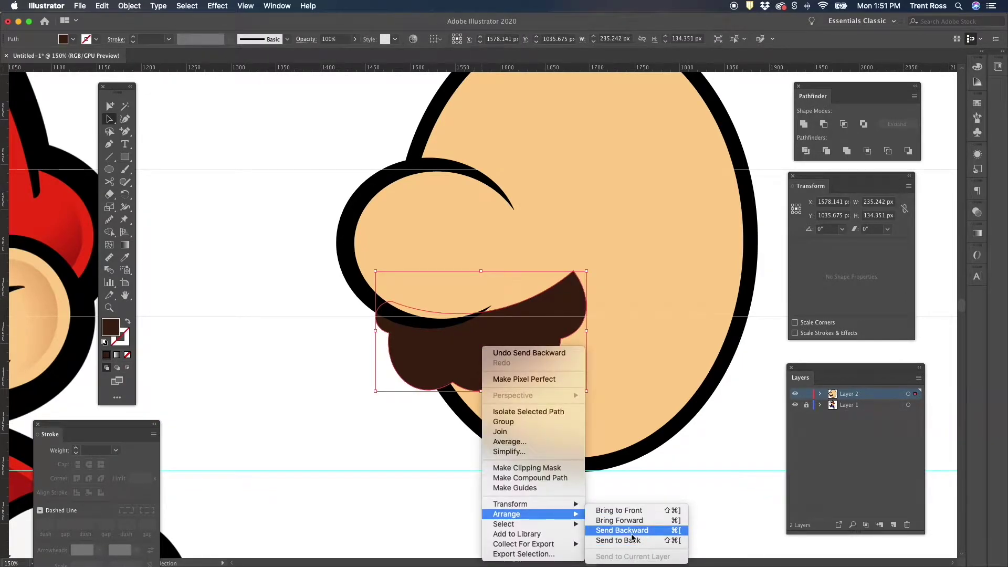
pyautogui.click(431, 443)
# Give the moustache a black stroke, trying 18 pt and settling on 14 pt, and deselect it
pyautogui.scroll(-2, 472, 405)
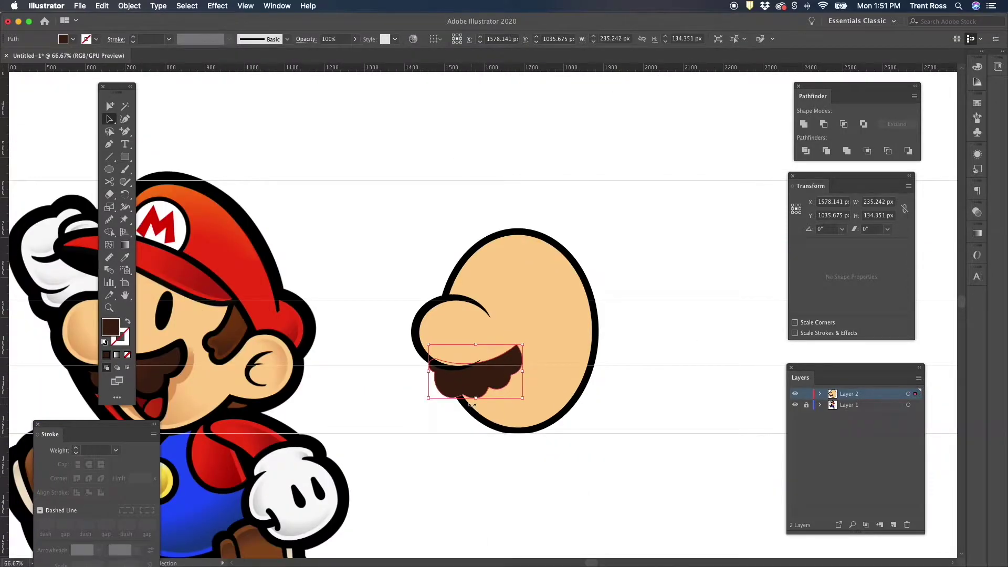
pyautogui.hscroll(-5, 436, 394)
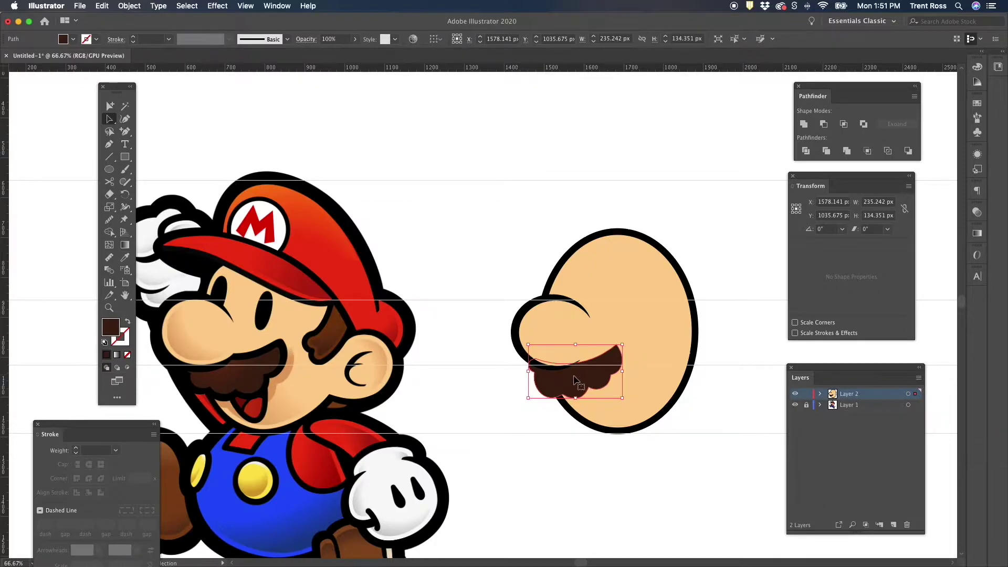
pyautogui.click(96, 39)
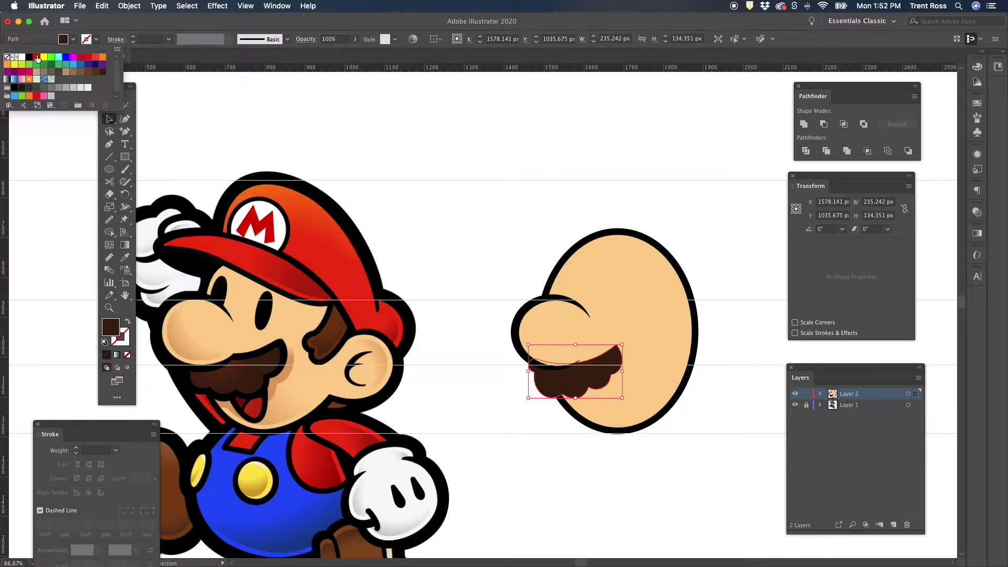
pyautogui.click(29, 59)
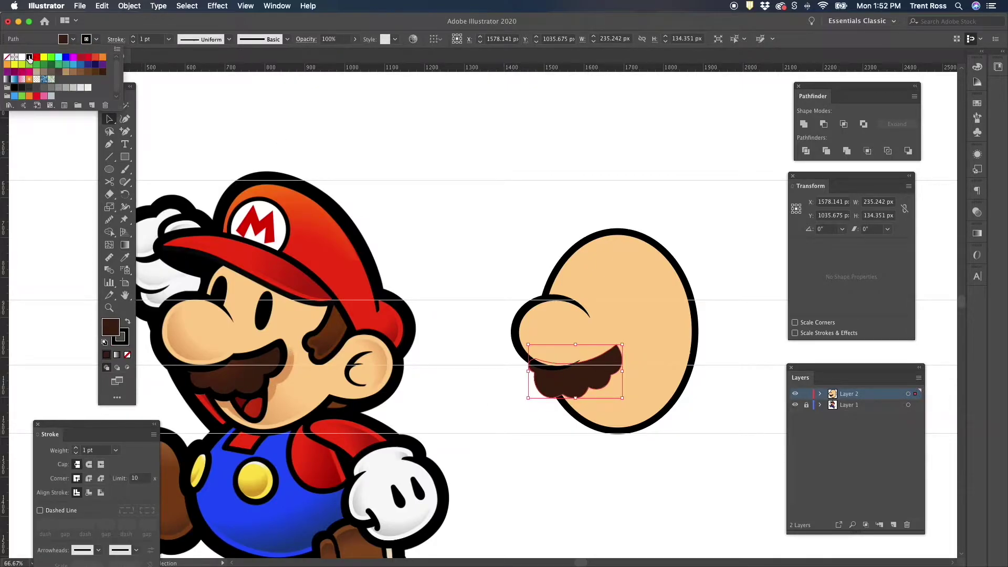
pyautogui.click(172, 42)
pyautogui.click(169, 39)
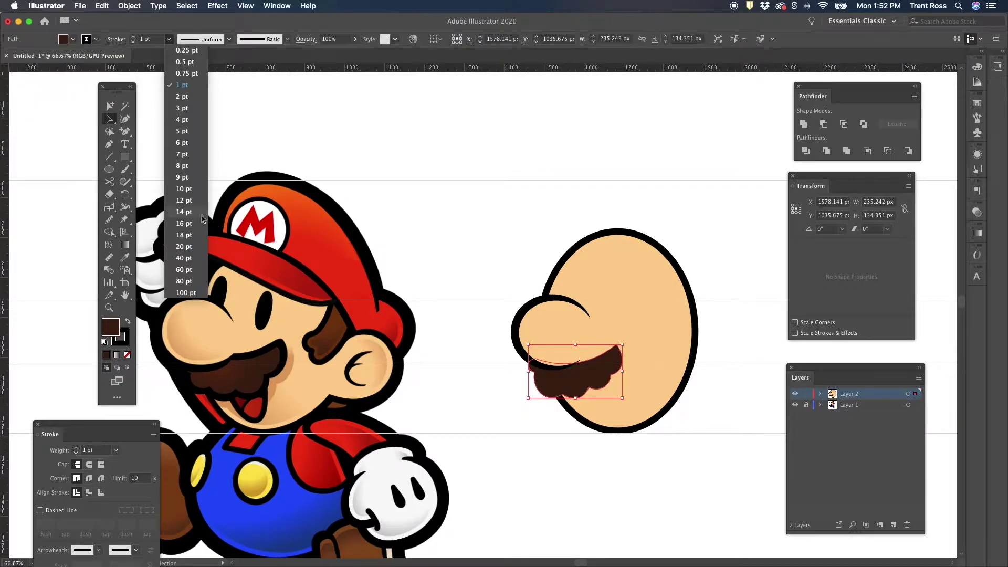
pyautogui.click(193, 234)
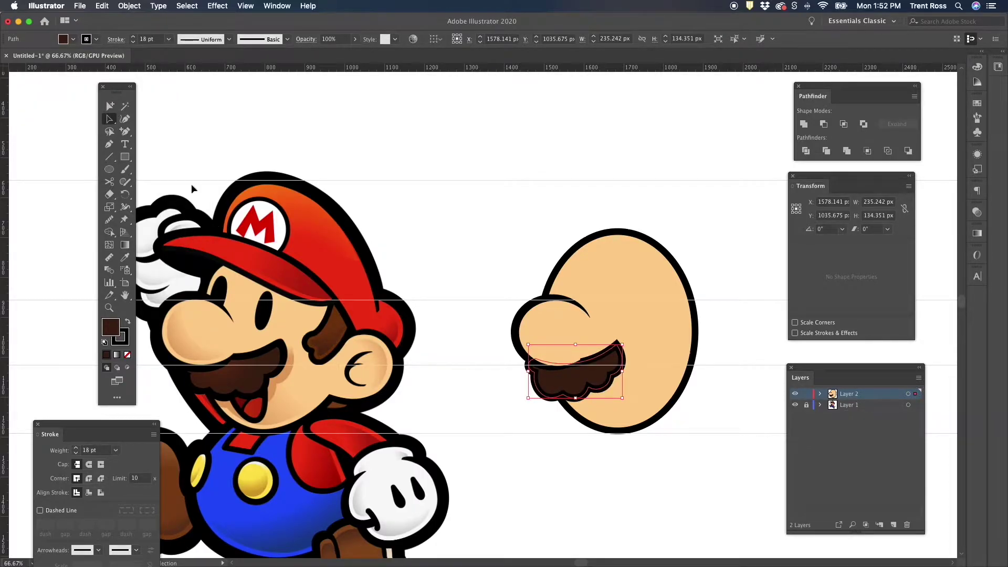
pyautogui.click(169, 40)
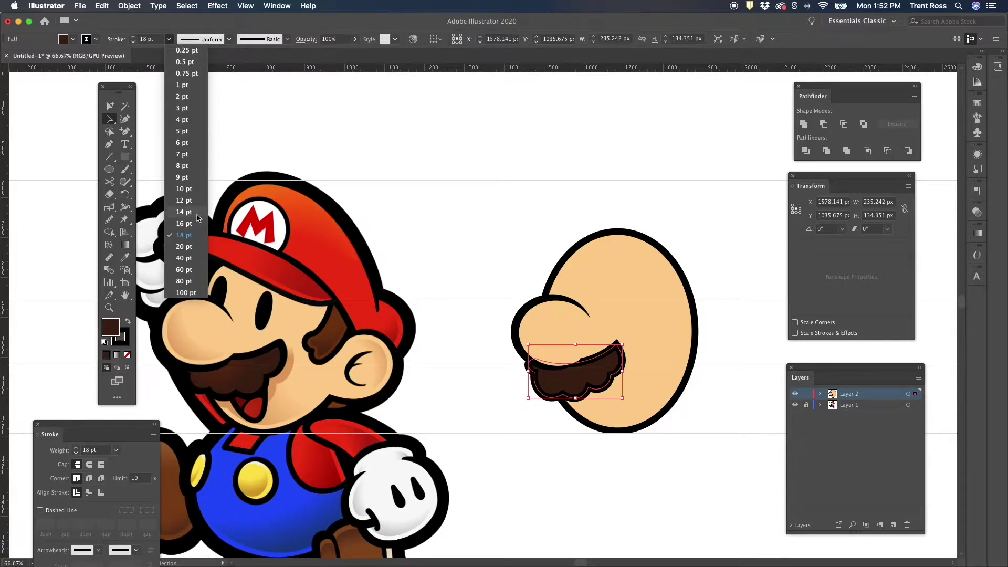
pyautogui.click(195, 216)
pyautogui.click(551, 450)
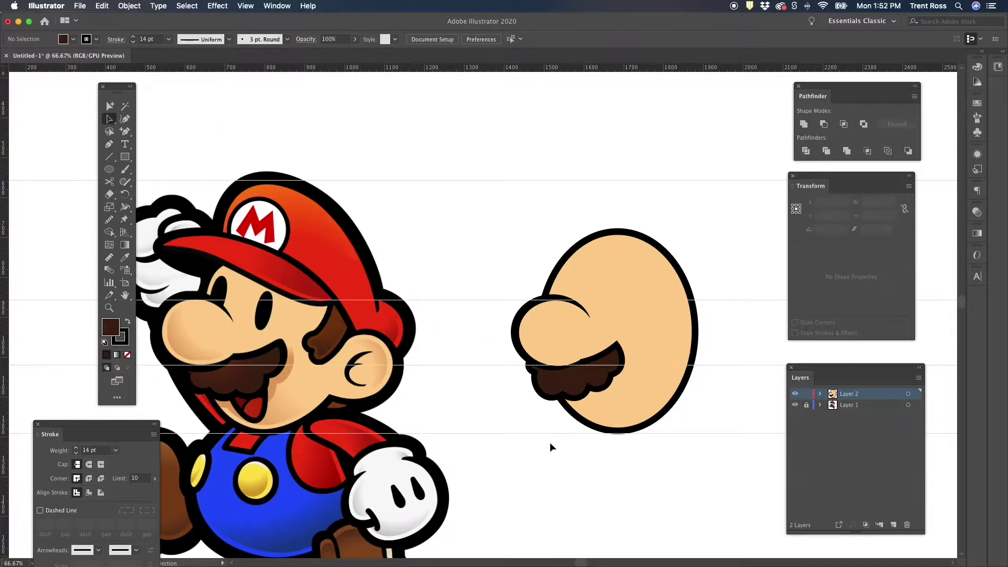
# Nudge the moustache down 2 px below the nose
pyautogui.hscroll(2, 550, 442)
pyautogui.click(580, 372)
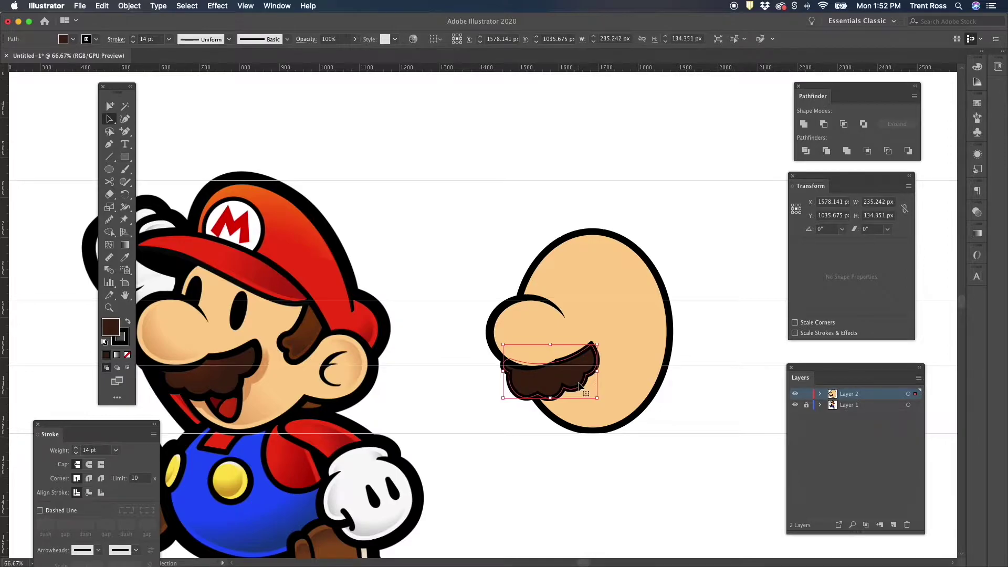
pyautogui.hscroll(1, 592, 440)
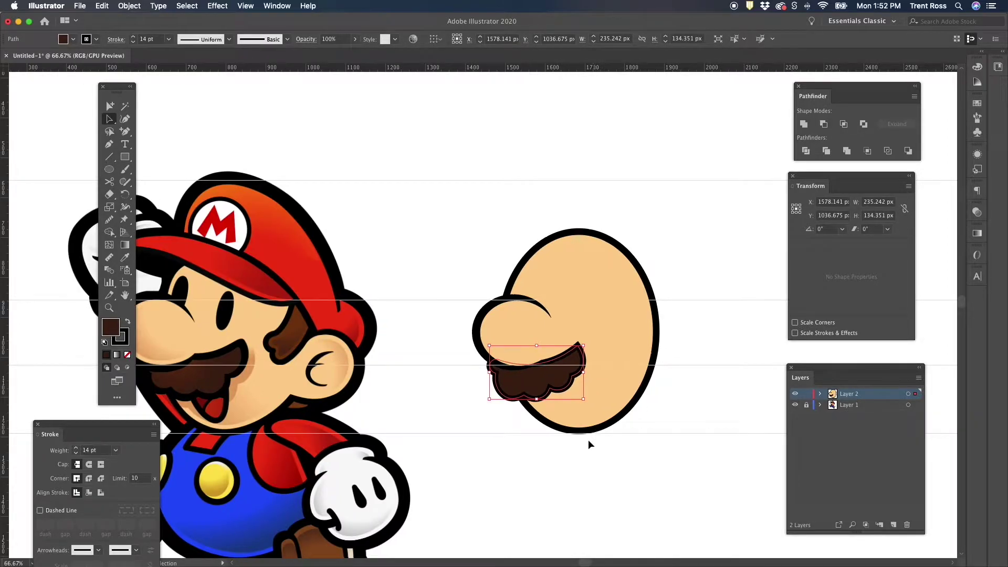
pyautogui.click(571, 467)
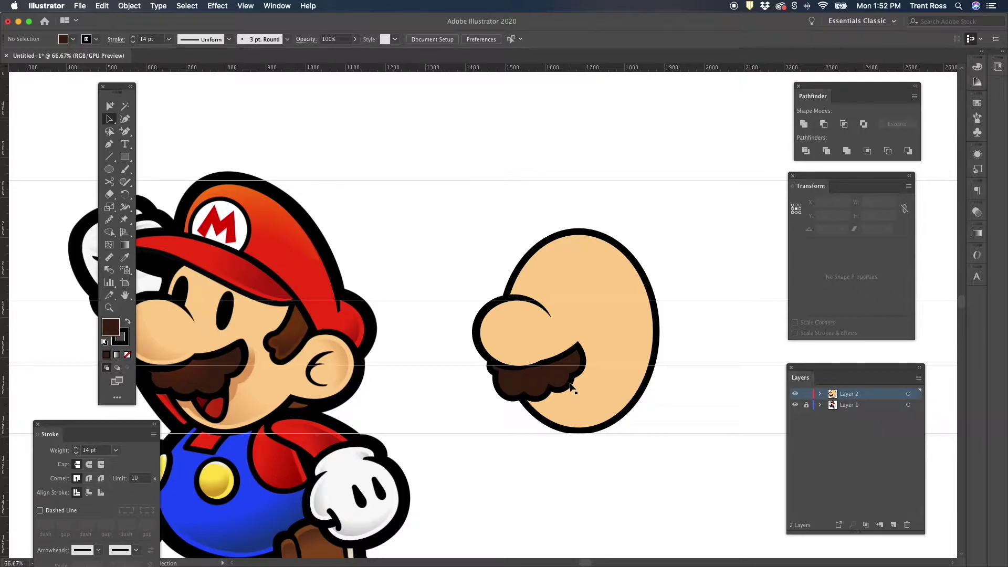
pyautogui.hscroll(-1, 492, 398)
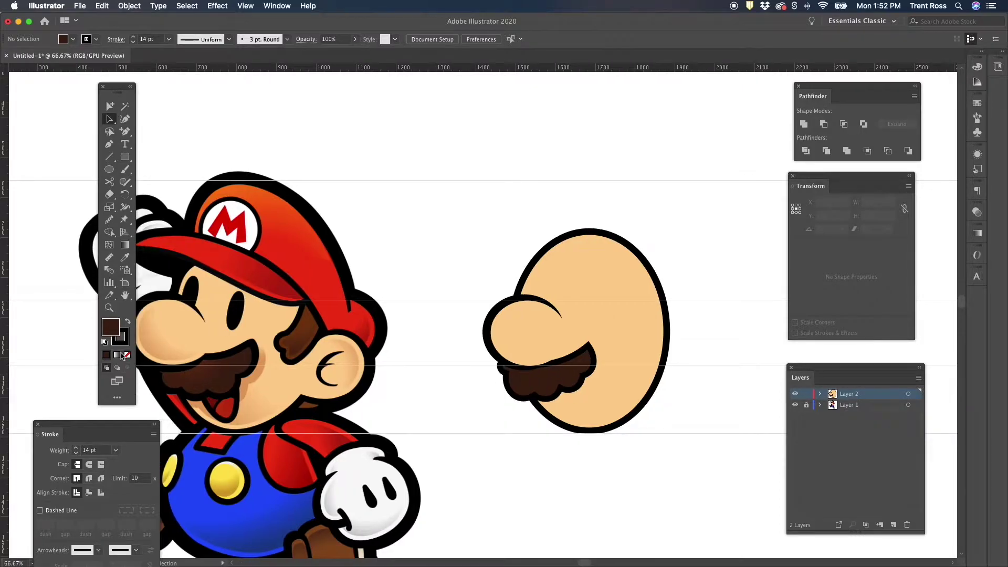
pyautogui.click(530, 391)
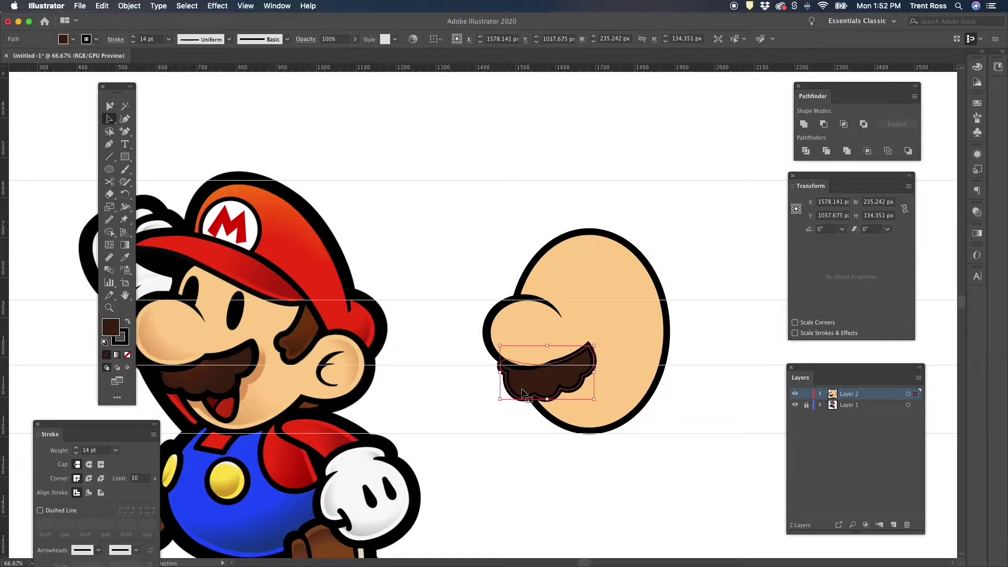
# Adjust the notch and bottom of the moustache's middle lobe with the Curvature tool, making the shape slightly shallower, and deselect it
pyautogui.hotkey('shift', '`')
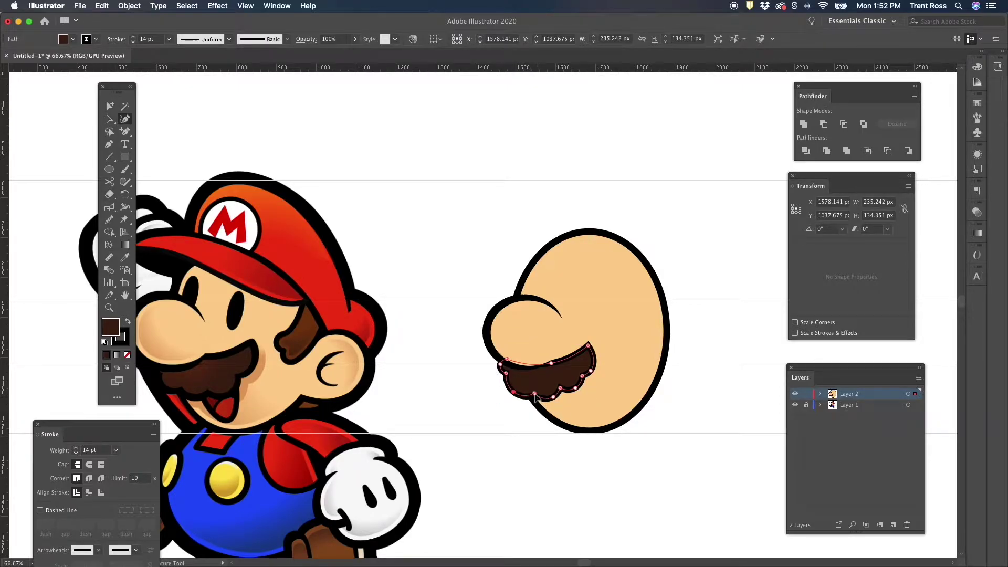
pyautogui.click(533, 392)
pyautogui.click(550, 396)
pyautogui.press('a')
pyautogui.click(568, 479)
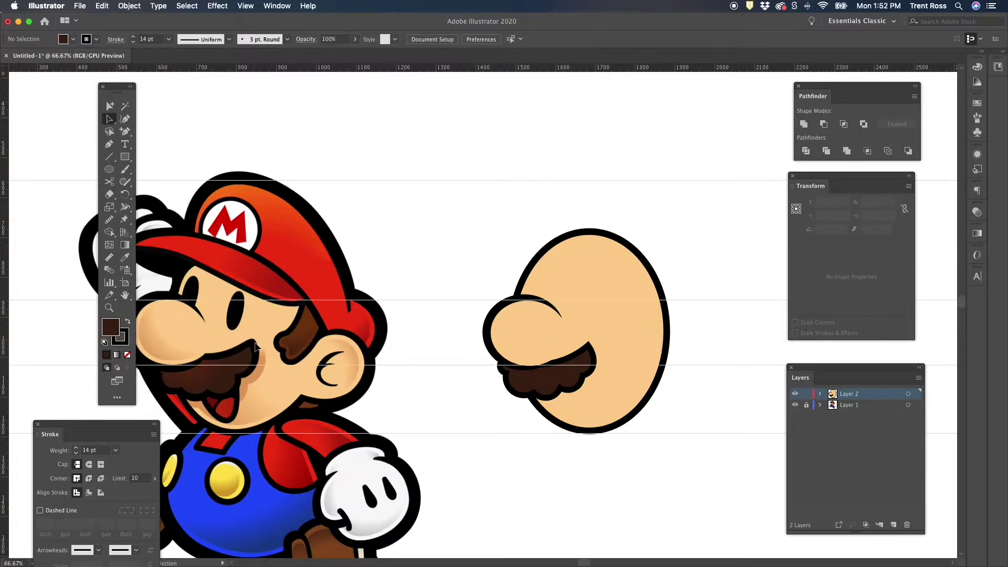
# Set the moustache's stroke corners to Round Join, move the Stroke settings clear of the head, and deselect the moustache
pyautogui.click(591, 353)
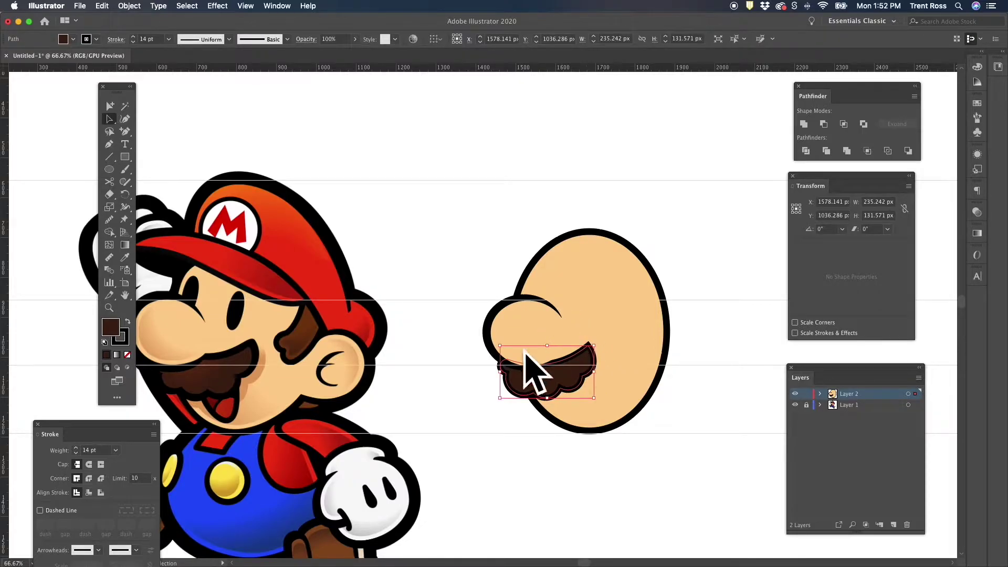
pyautogui.moveTo(101, 429)
pyautogui.mouseDown()
pyautogui.moveTo(593, 181)
pyautogui.moveTo(717, 103)
pyautogui.mouseUp()
pyautogui.click(706, 153)
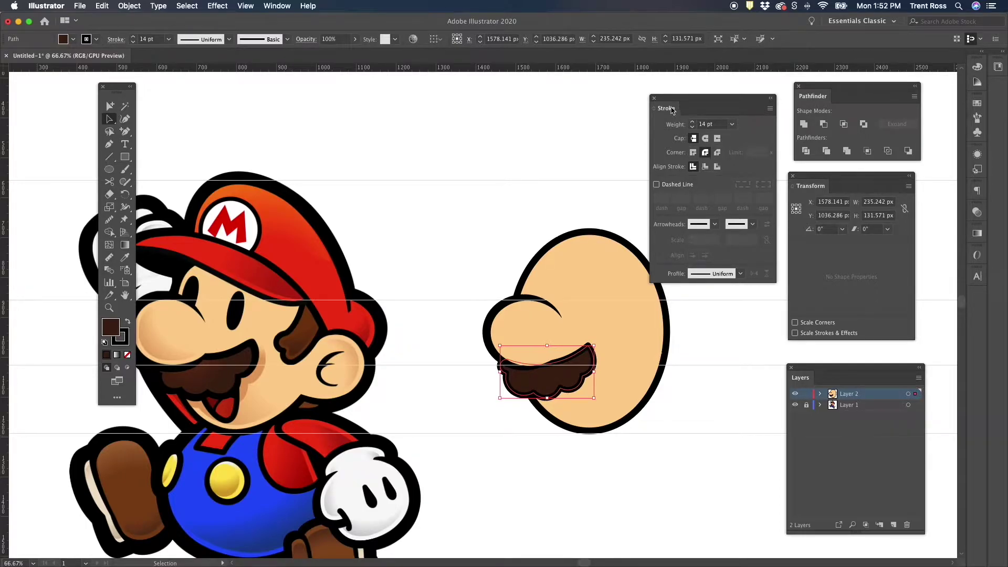
pyautogui.moveTo(671, 112); pyautogui.dragTo(637, 444)
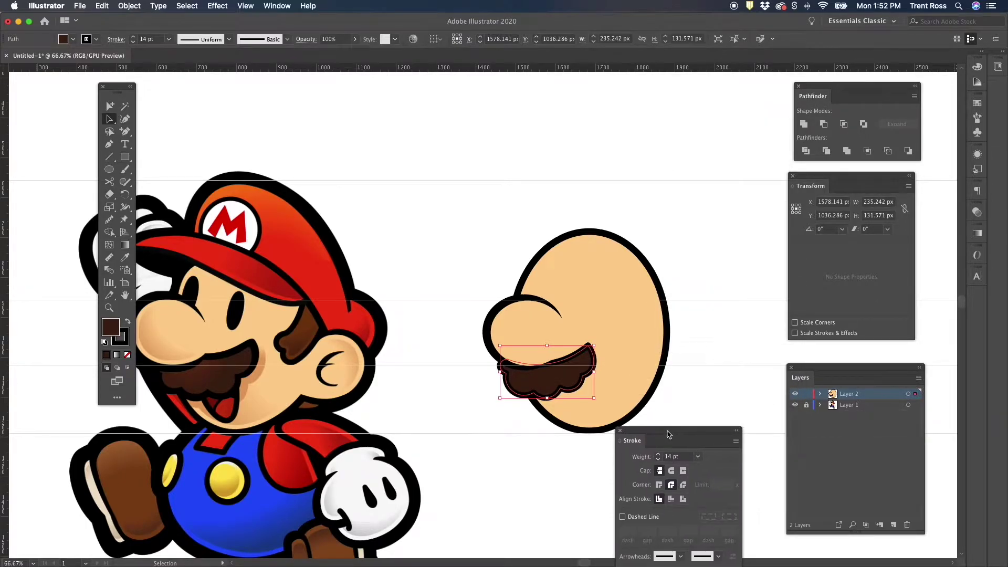
pyautogui.click(694, 335)
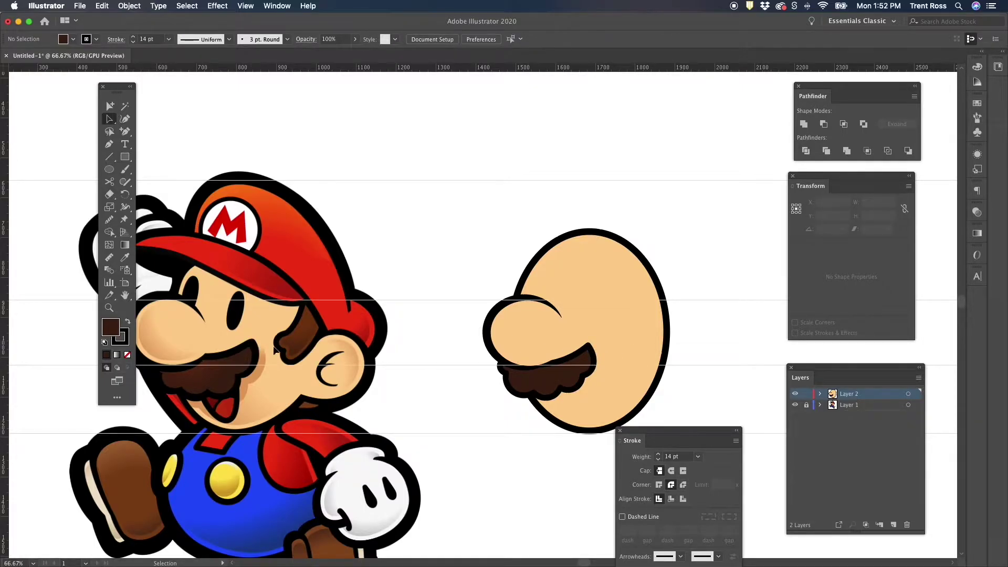
pyautogui.hscroll(2, 597, 346)
pyautogui.scroll(-1, 597, 346)
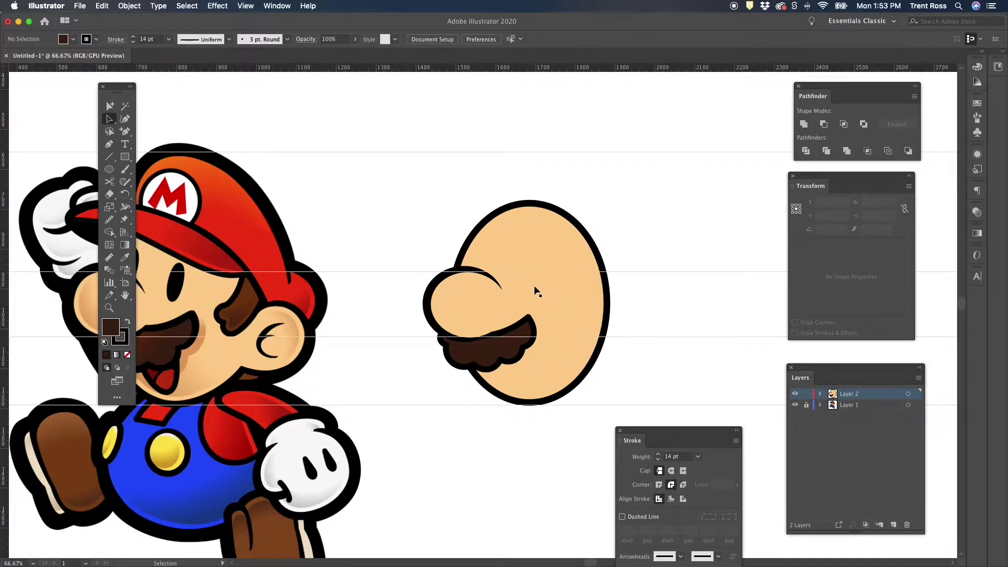
pyautogui.scroll(1, 535, 291)
pyautogui.hscroll(-1, 535, 291)
pyautogui.scroll(-1, 588, 322)
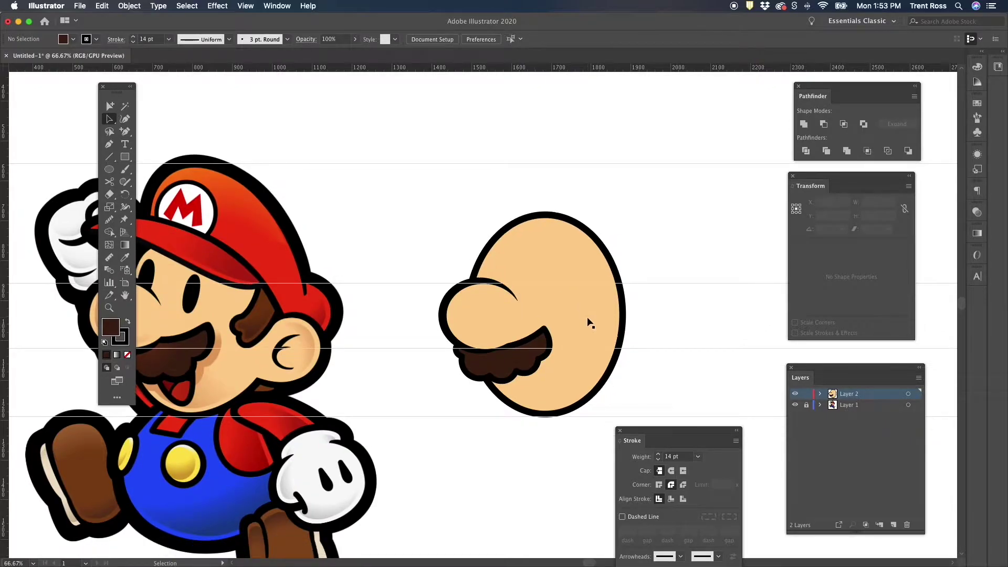
pyautogui.hscroll(-1, 587, 323)
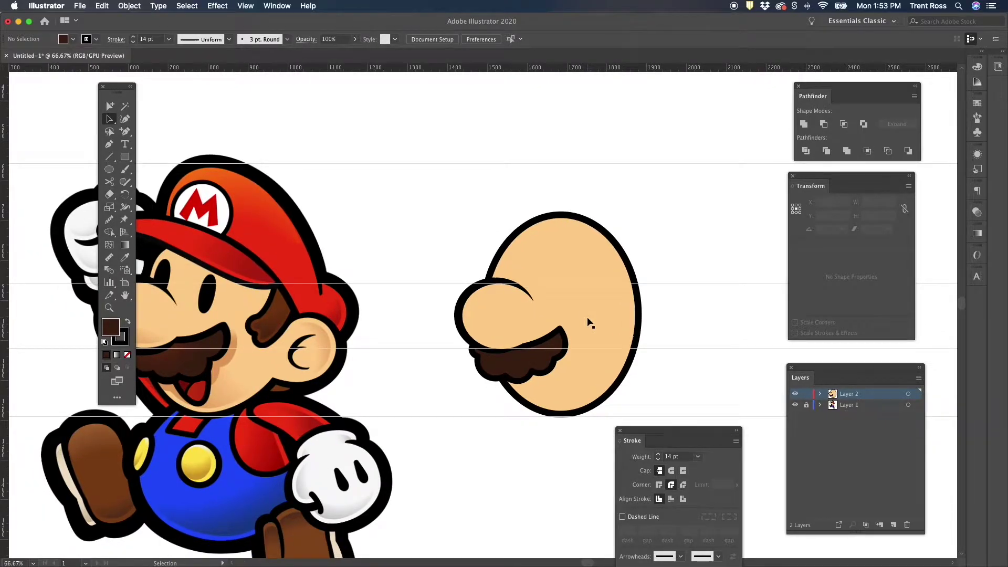
pyautogui.scroll(-1, 617, 322)
pyautogui.hscroll(1, 617, 322)
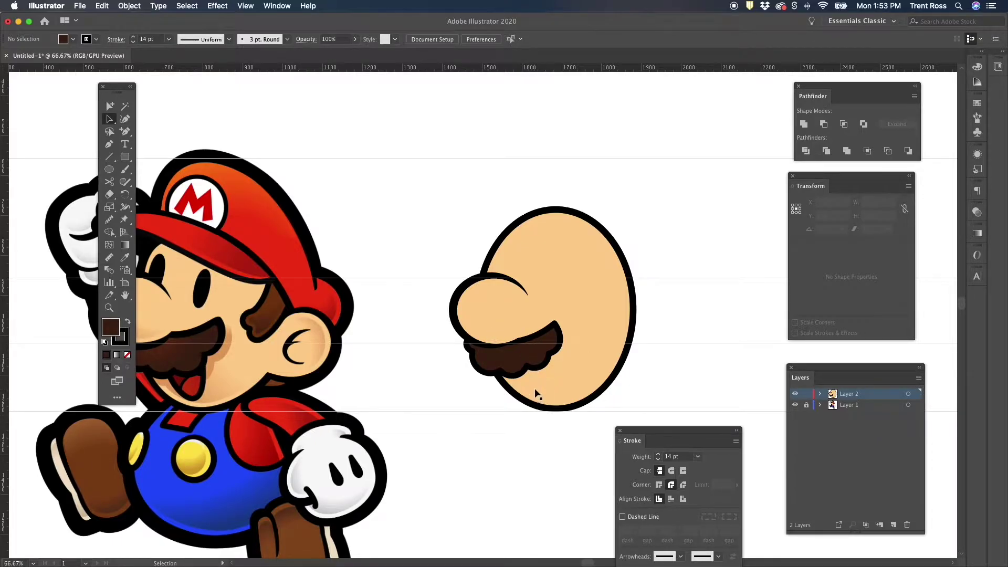
pyautogui.hscroll(-2, 503, 344)
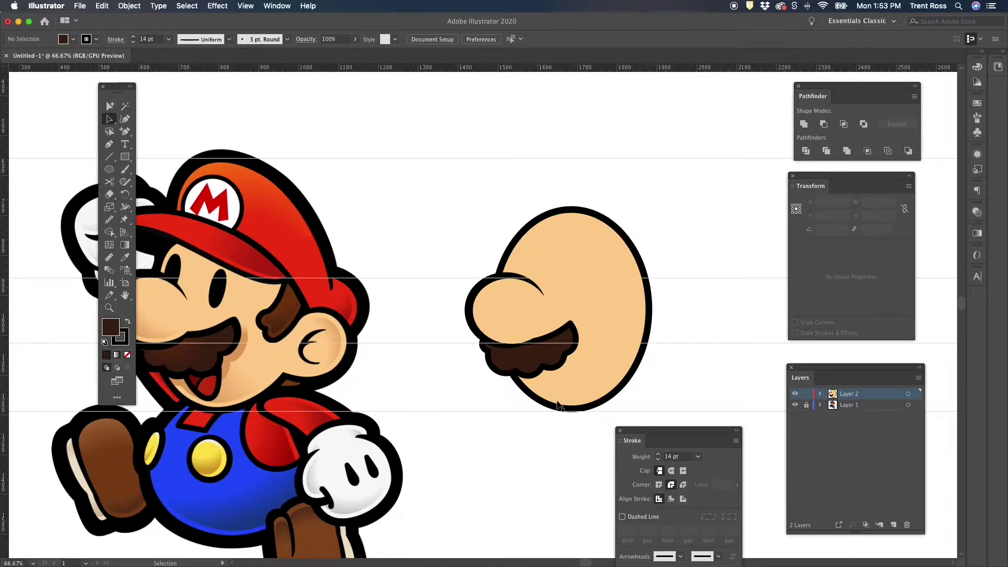
pyautogui.hscroll(1, 561, 373)
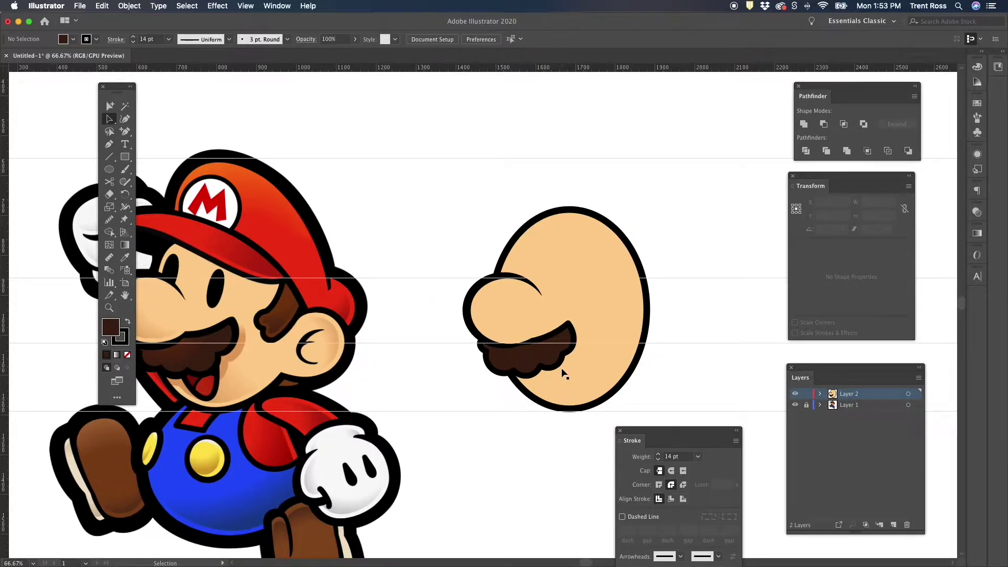
# Draw a 77 × 112 px mouth ellipse below the moustache, rotate it about 12°, and shift it left so it overlaps the moustache
pyautogui.click(110, 169)
pyautogui.moveTo(552, 353); pyautogui.dragTo(584, 397)
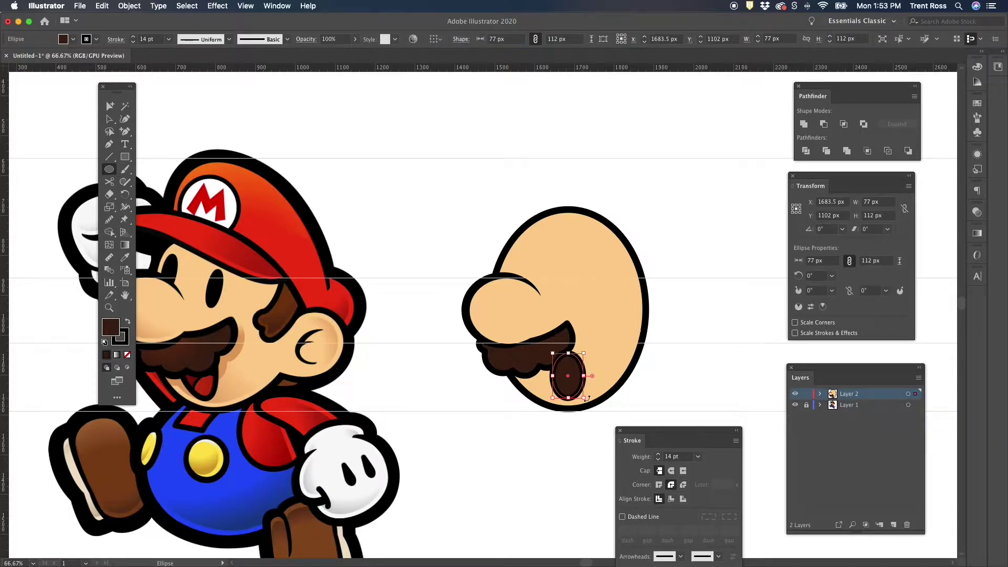
pyautogui.press('v')
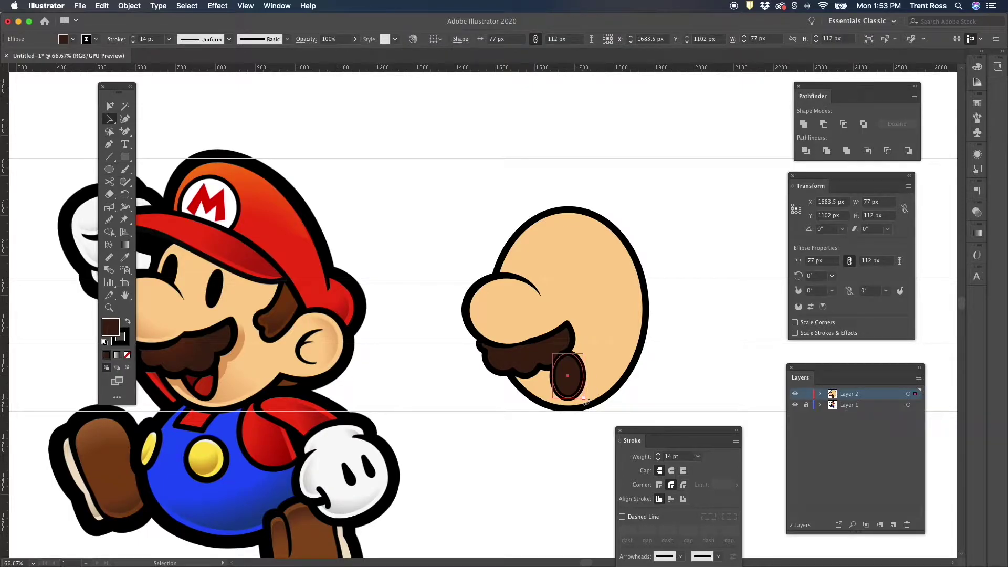
pyautogui.moveTo(586, 402); pyautogui.dragTo(561, 389)
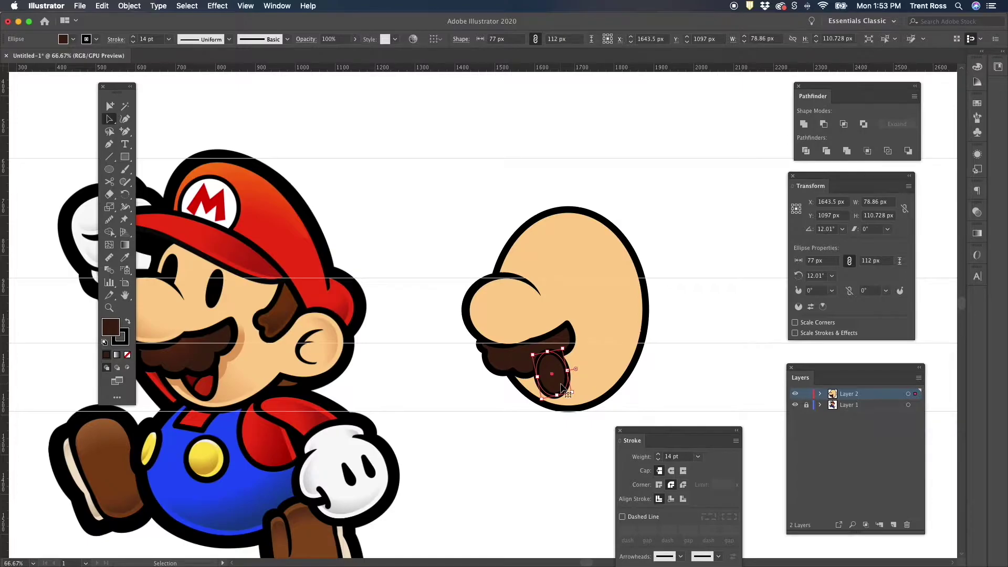
# Send the mouth ellipse backward until it sits behind the moustache but in front of the head, and deselect it
pyautogui.rightClick(561, 389)
pyautogui.moveTo(608, 516)
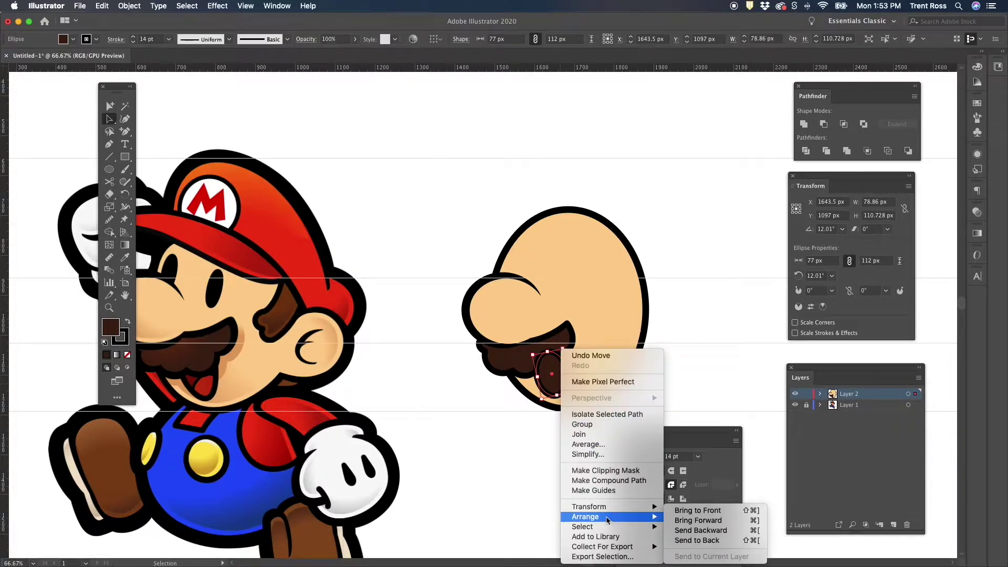
pyautogui.click(701, 530)
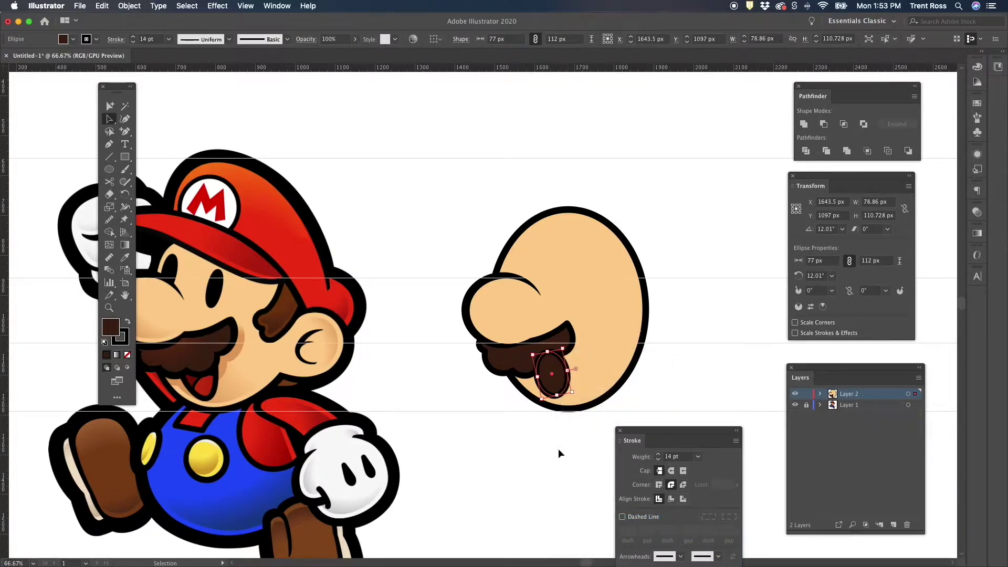
pyautogui.rightClick(557, 391)
pyautogui.moveTo(635, 530)
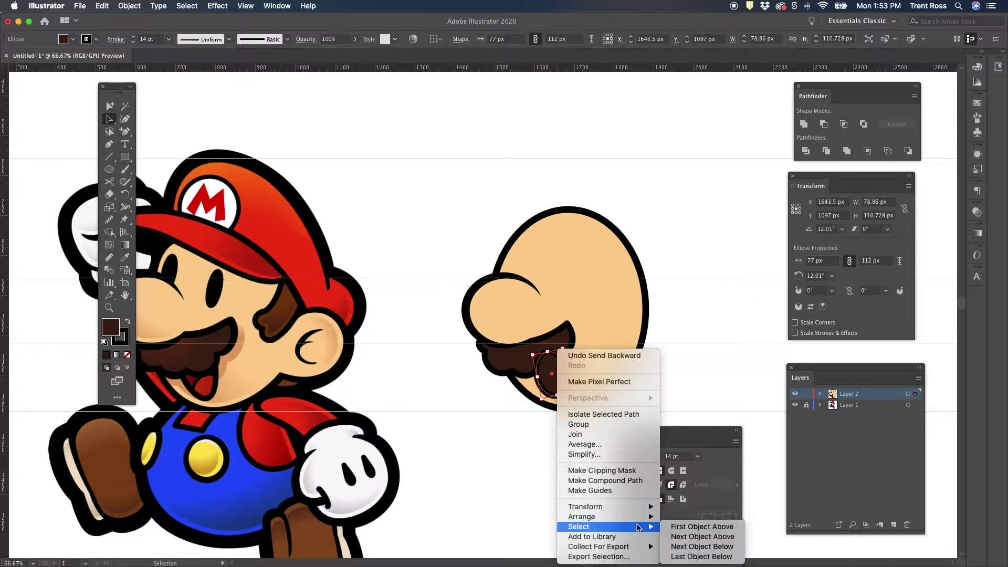
pyautogui.click(674, 529)
pyautogui.click(569, 451)
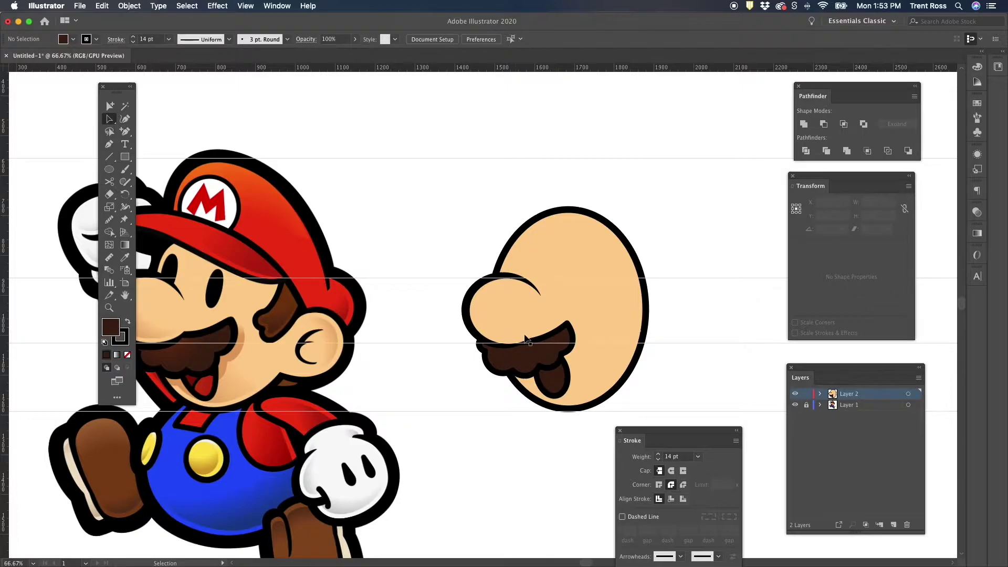
# Narrow the mouth ellipse to about 71 px and thin its stroke, trying 12 pt and settling on 10 pt
pyautogui.moveTo(555, 383); pyautogui.dragTo(571, 371)
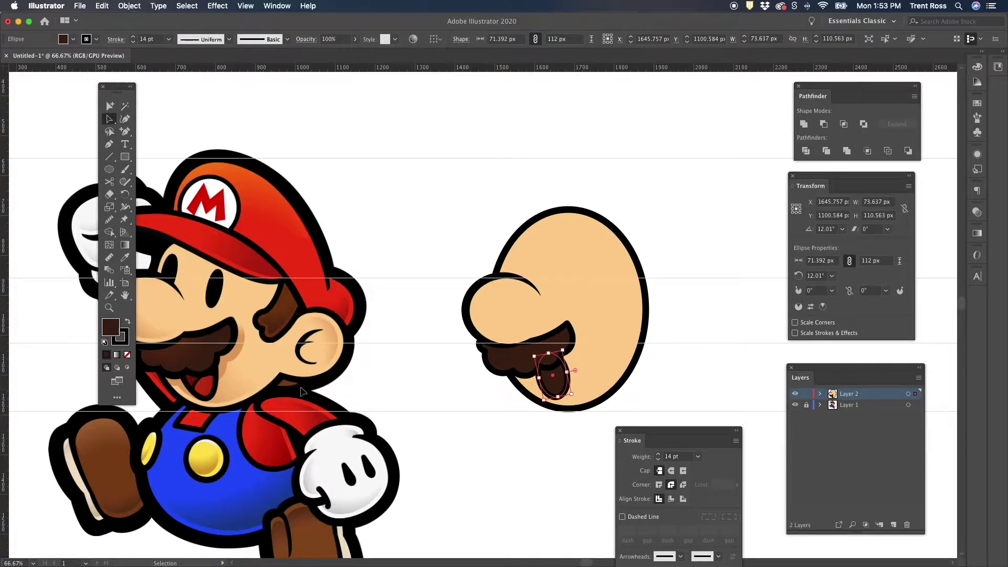
pyautogui.click(168, 39)
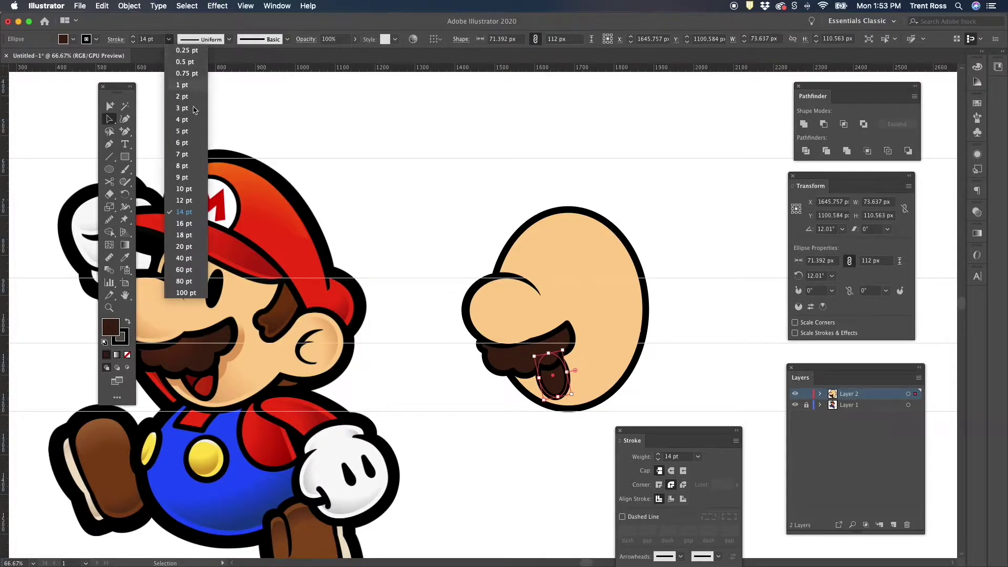
pyautogui.click(184, 200)
pyautogui.click(494, 527)
pyautogui.click(560, 395)
pyautogui.click(168, 40)
pyautogui.click(184, 188)
pyautogui.click(548, 421)
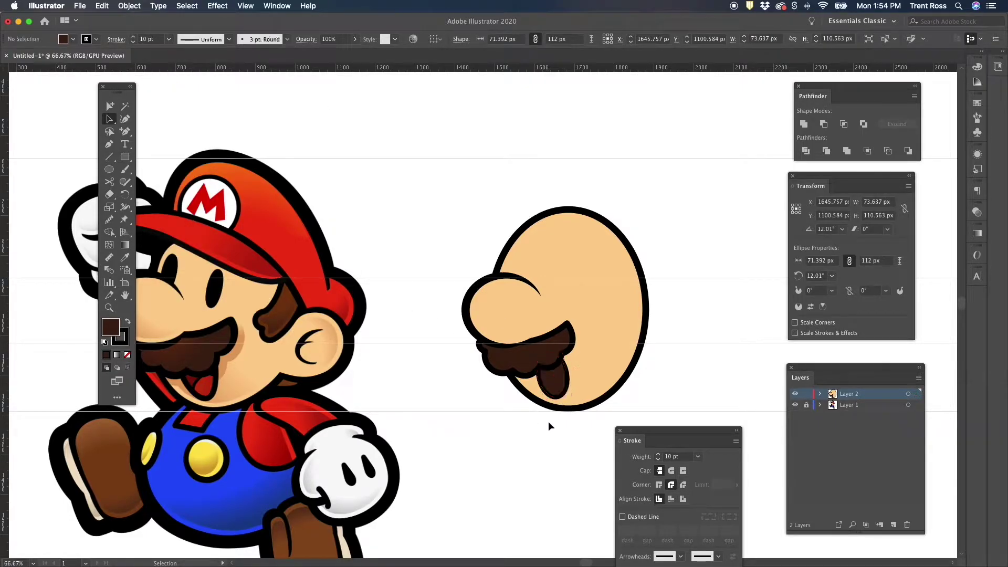
# Move the mouth ellipse about 12 px left and 3 px up under the moustache, and nudge it 4 px back to the right
pyautogui.click(555, 392)
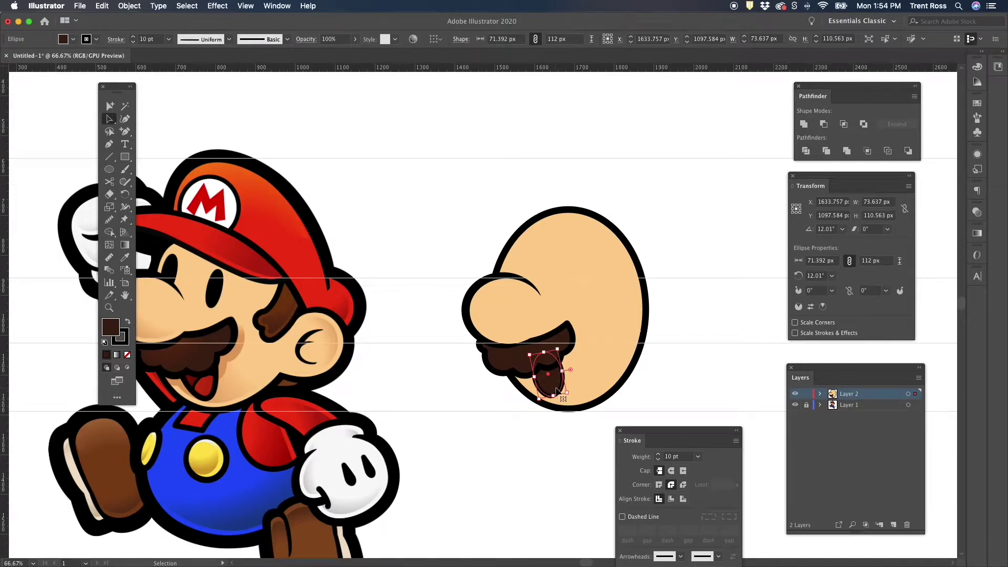
pyautogui.press('Right')
pyautogui.press('Right')
pyautogui.press('Right')
pyautogui.press('Right')
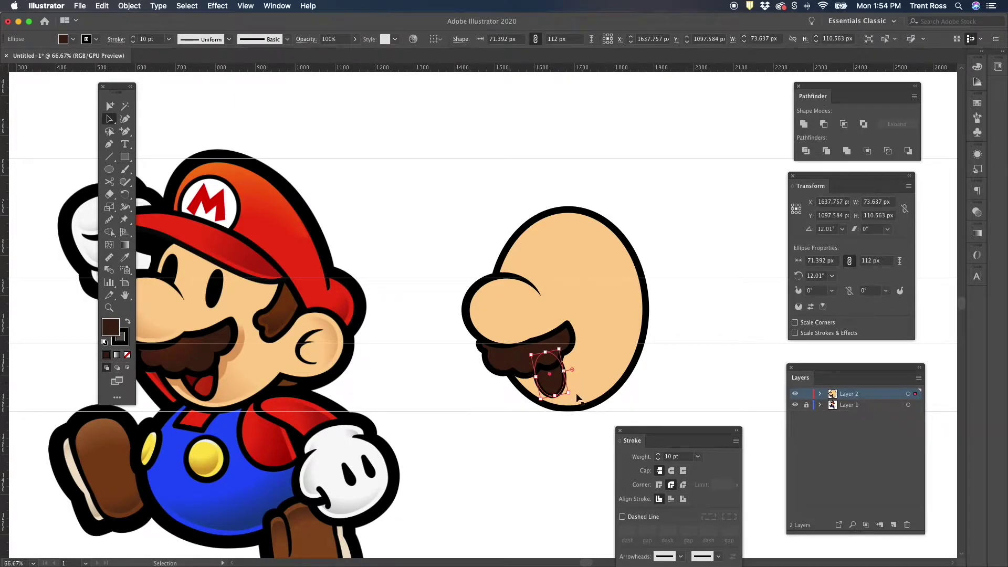
# Fill the mouth ellipse with the dark red sampled from the reference Mario's mouth, and deselect it
pyautogui.press('i')
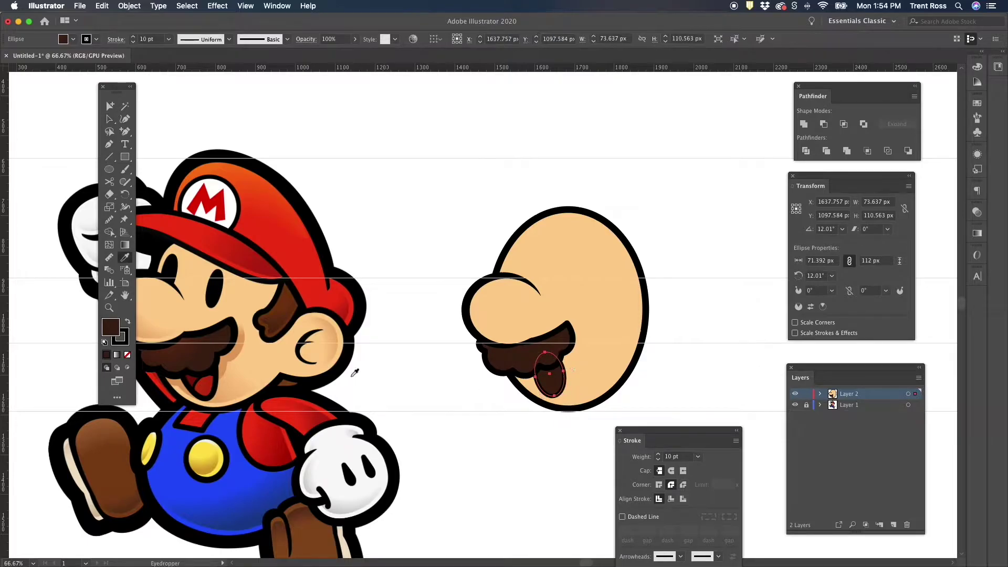
pyautogui.click(196, 375)
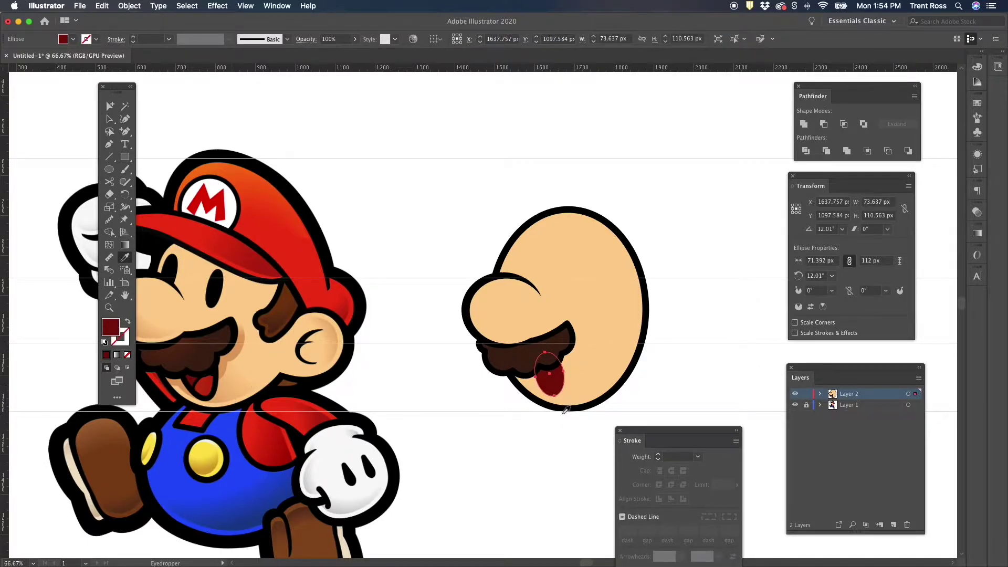
pyautogui.press('a')
pyautogui.click(576, 466)
# Give the mouth ellipse a black 10 pt stroke and deselect it
pyautogui.click(557, 390)
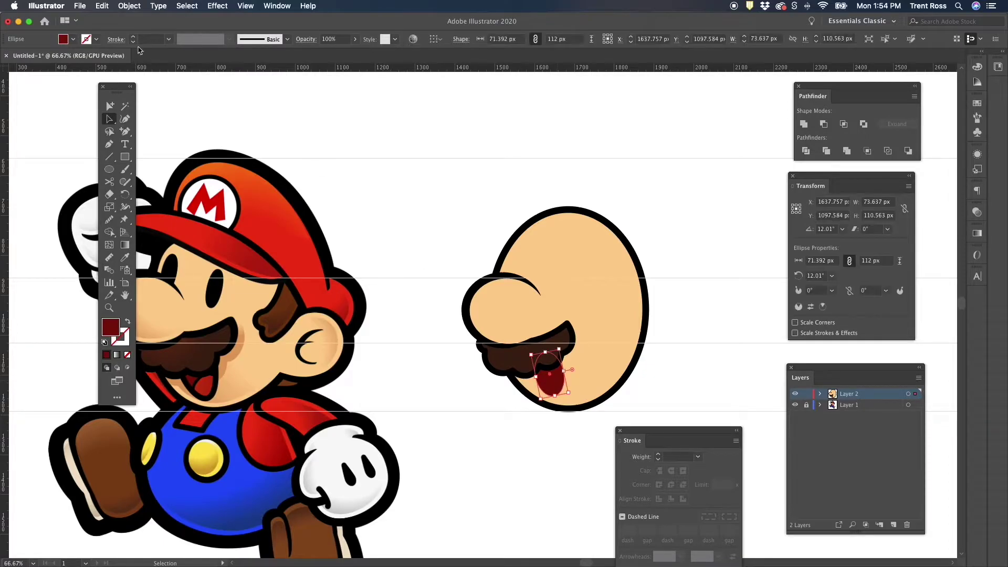
pyautogui.click(96, 39)
pyautogui.click(28, 57)
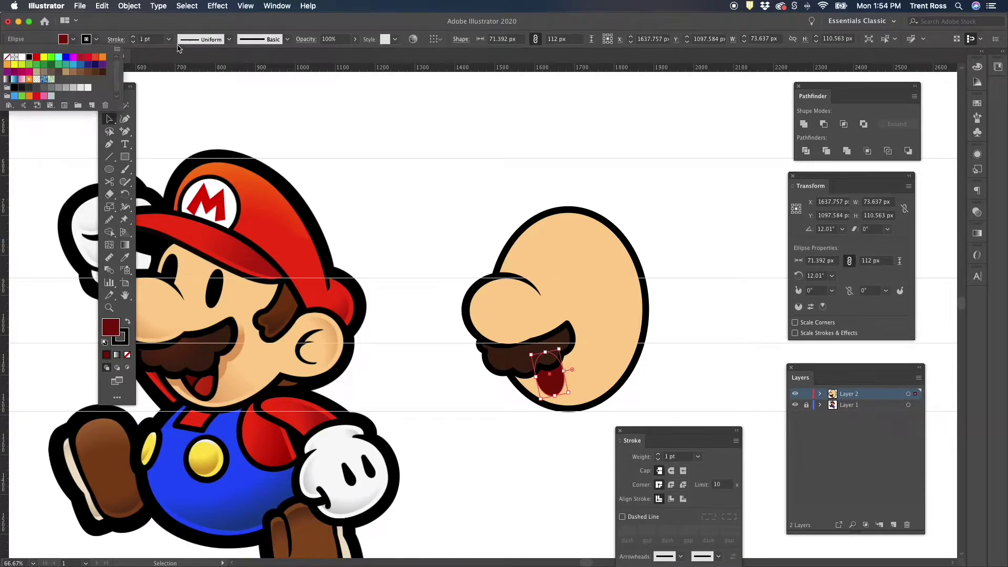
pyautogui.click(168, 39)
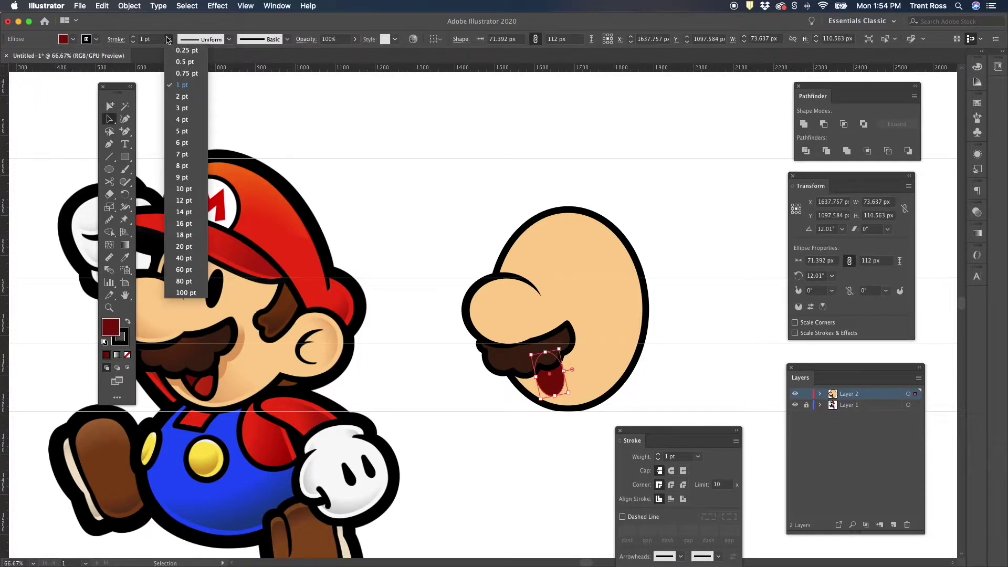
pyautogui.click(189, 197)
pyautogui.click(563, 533)
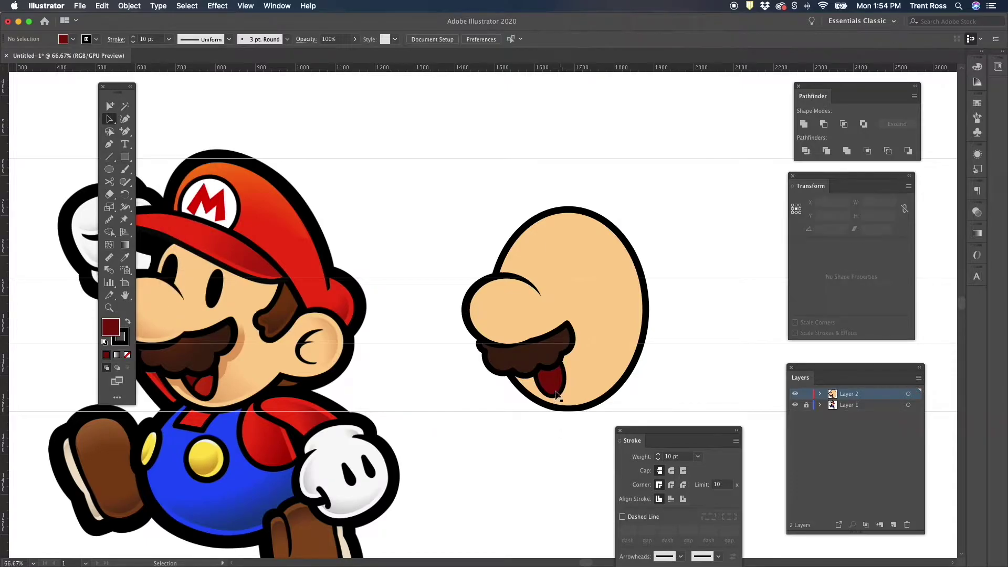
# Reposition the mouth ellipse under the moustache, tilting it to about 14.6° and setting its width to about 74 px
pyautogui.click(555, 397)
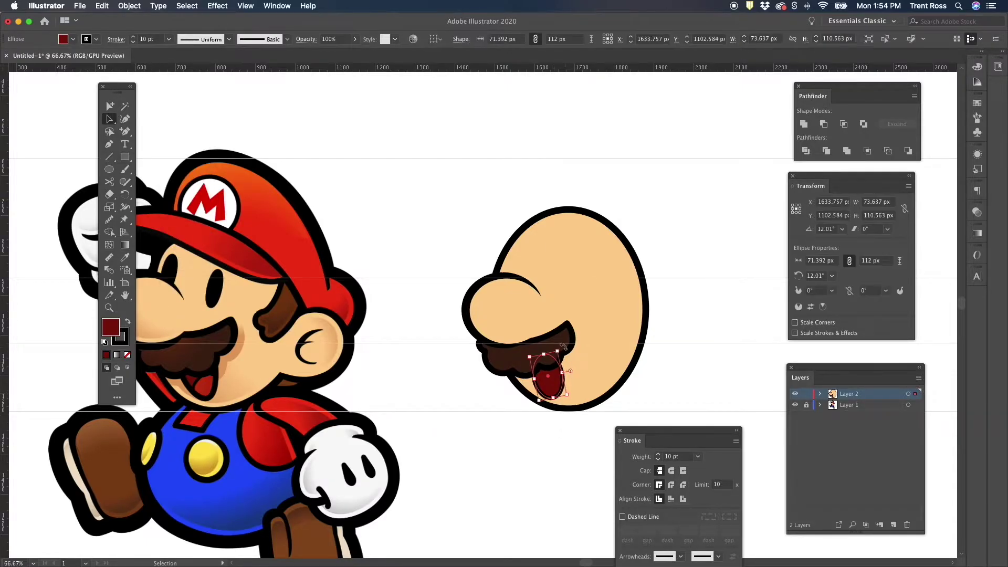
pyautogui.press('super+bracketleft')
pyautogui.moveTo(561, 346); pyautogui.dragTo(560, 346)
pyautogui.press('super+z')
pyautogui.click(553, 433)
pyautogui.click(553, 384)
pyautogui.moveTo(561, 347); pyautogui.dragTo(560, 346)
pyautogui.moveTo(561, 388); pyautogui.dragTo(561, 372)
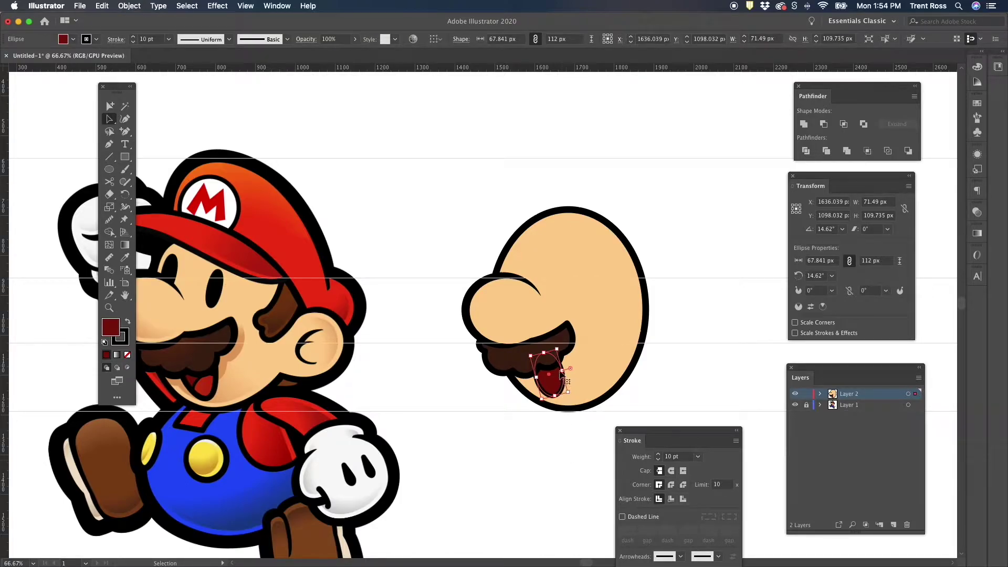
pyautogui.moveTo(564, 371); pyautogui.dragTo(567, 371)
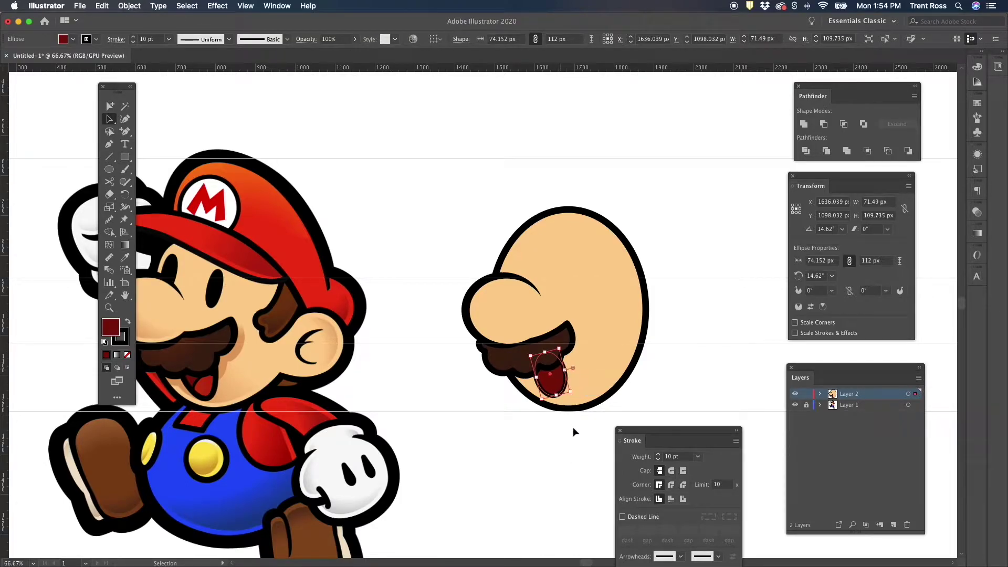
pyautogui.click(476, 396)
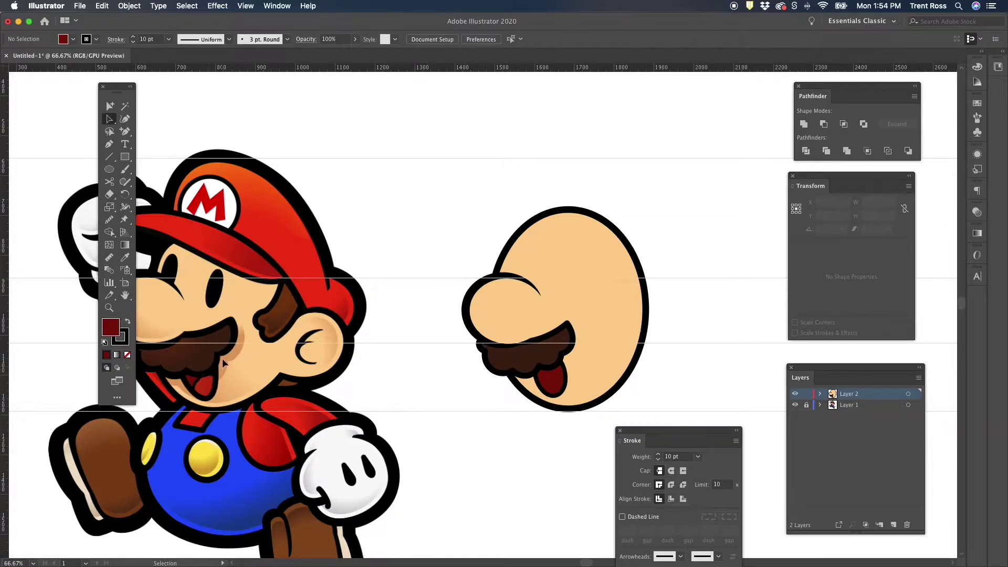
# Stretch the mouth ellipse upward behind the moustache to about 127 px tall, adjust its tilt to about 13.8°, and deselect it
pyautogui.click(549, 374)
pyautogui.moveTo(545, 354); pyautogui.dragTo(572, 347)
pyautogui.click(565, 448)
pyautogui.click(549, 384)
pyautogui.moveTo(573, 396); pyautogui.dragTo(574, 395)
pyautogui.click(565, 442)
pyautogui.click(549, 385)
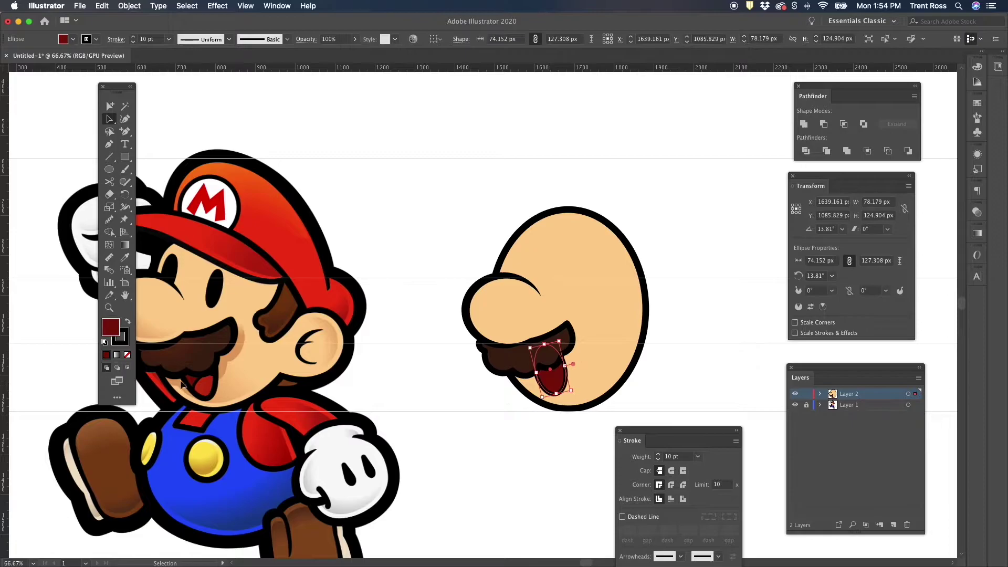
pyautogui.click(547, 441)
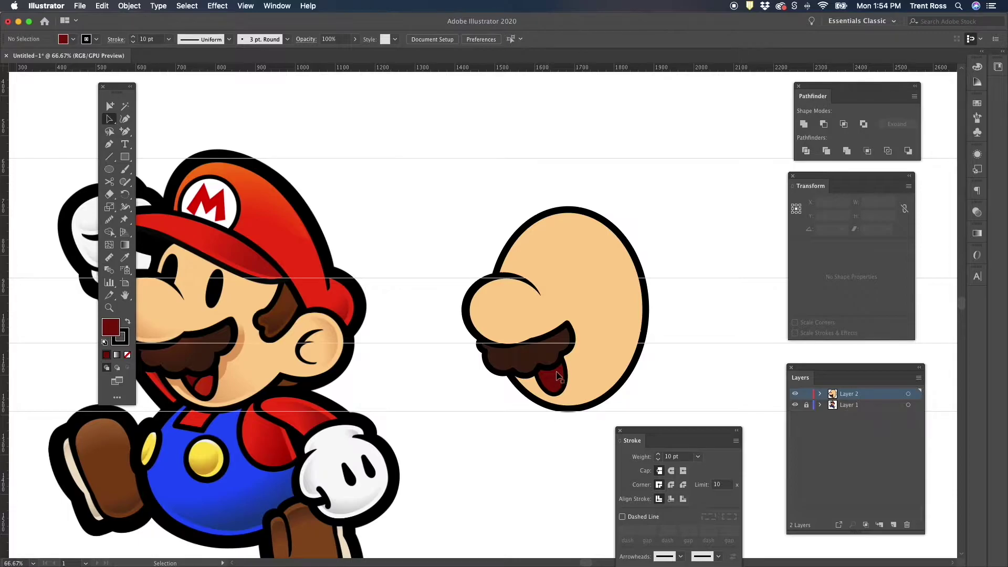
# Isolate the mouth ellipse for editing on its own
pyautogui.scroll(3, 556, 388)
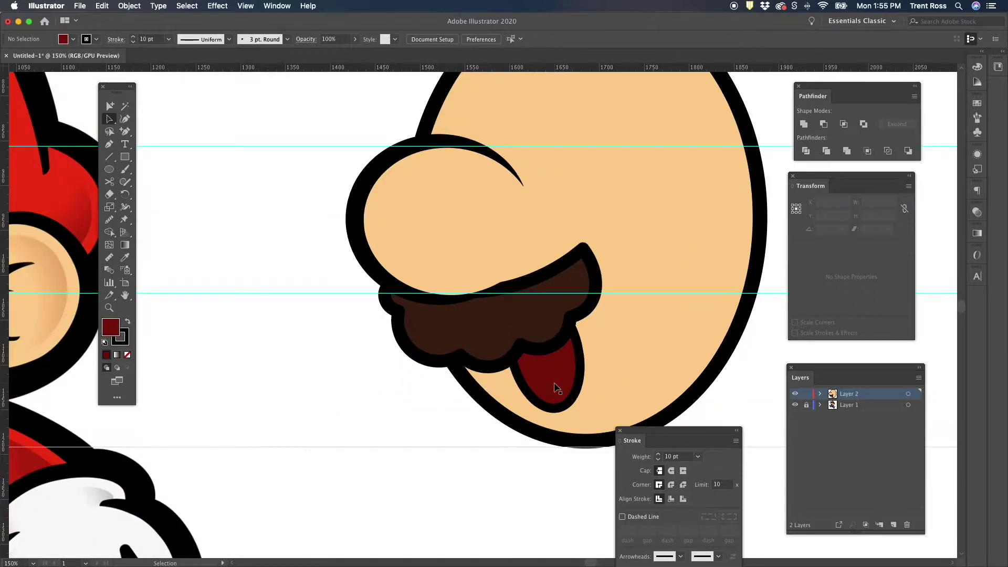
pyautogui.doubleClick(556, 388)
pyautogui.hscroll(5, 554, 387)
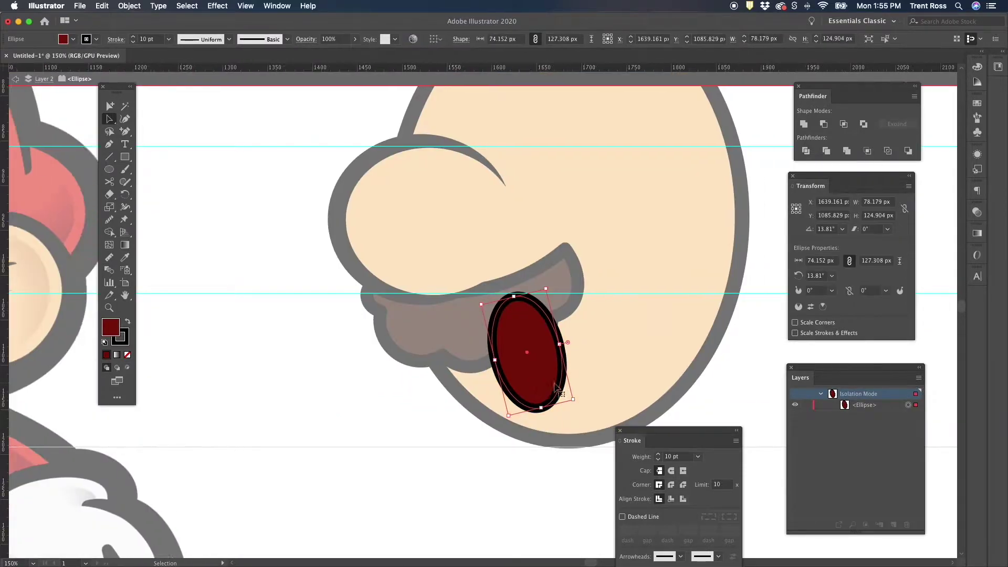
pyautogui.hscroll(2, 554, 387)
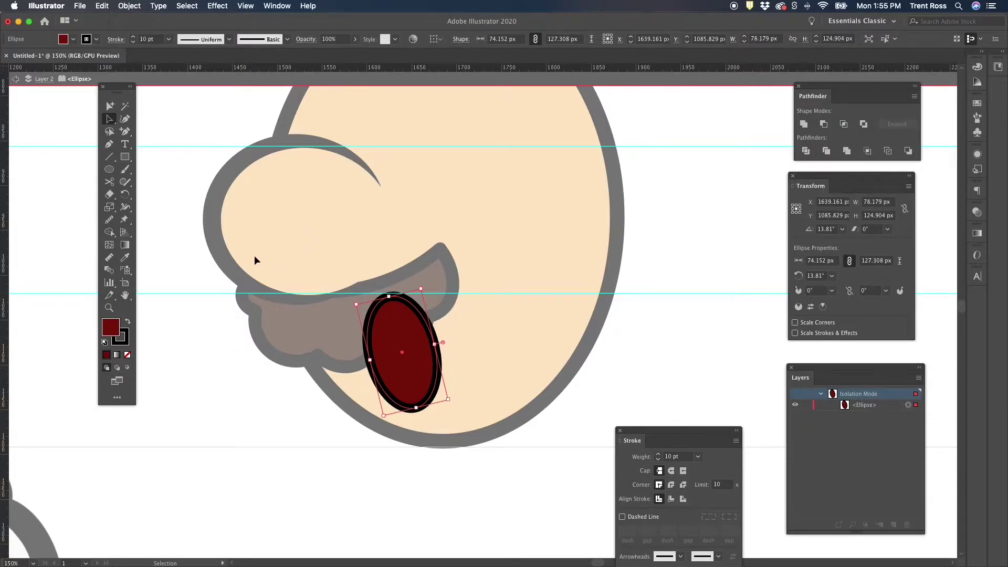
# Draw a closed tongue shape inside the lower part of the mouth ellipse with the Pen tool
pyautogui.click(108, 144)
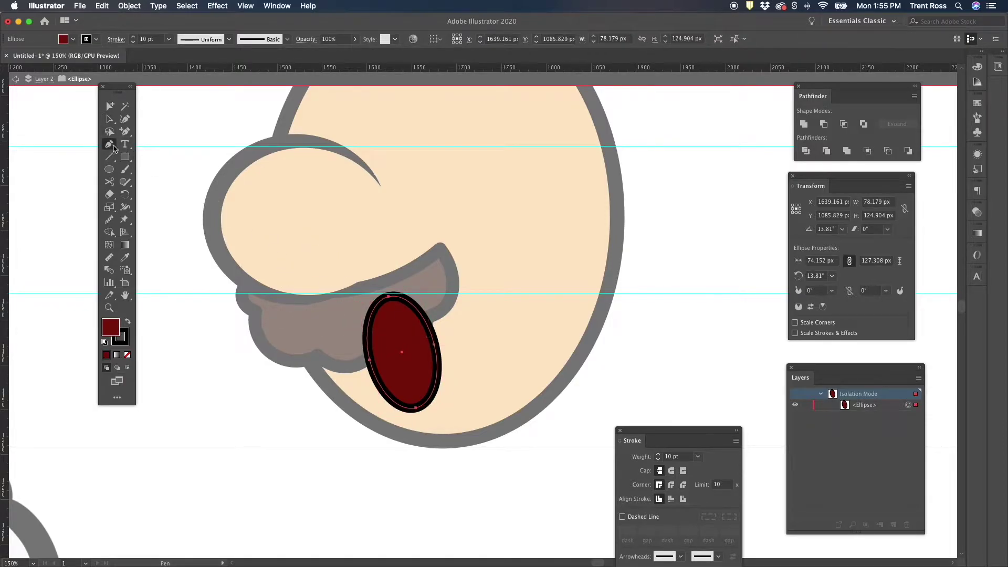
pyautogui.click(427, 343)
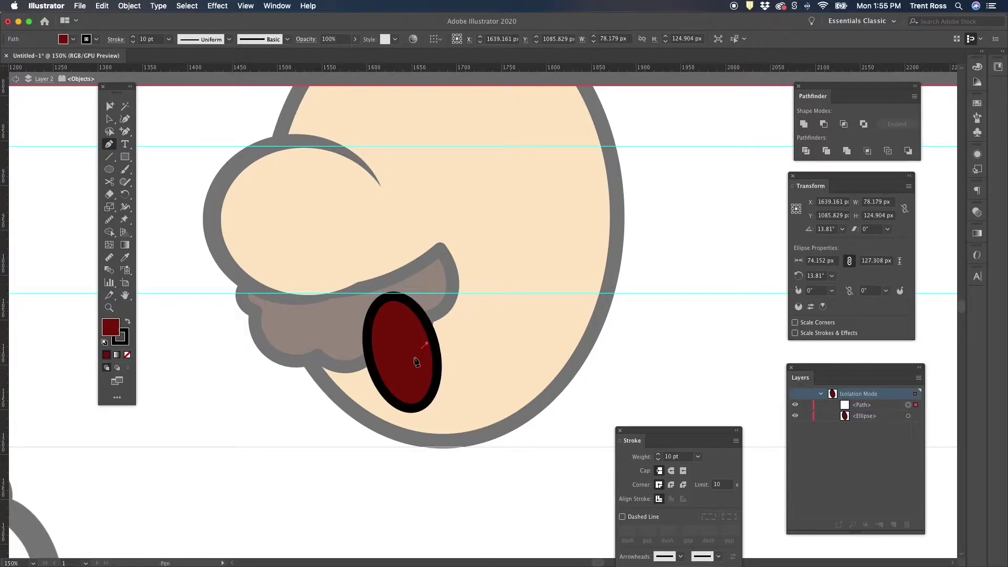
pyautogui.click(397, 397)
pyautogui.moveTo(406, 409); pyautogui.dragTo(411, 444)
pyautogui.click(427, 344)
# Reshape the tongue with the Curvature tool to fit the mouth's lower edge, about 50 by 70 px, and leave isolation mode
pyautogui.hotkey('shift', '`')
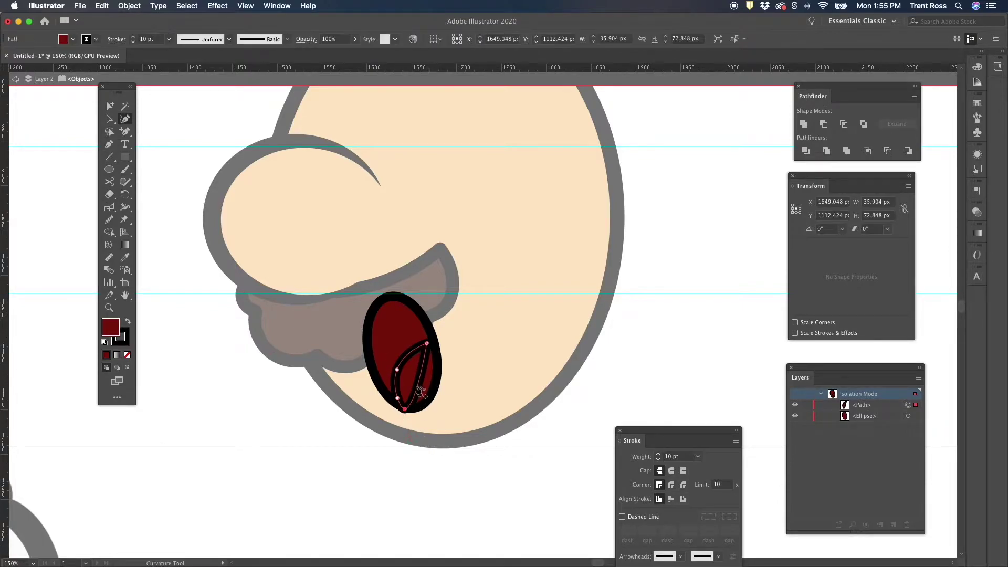
pyautogui.moveTo(407, 410); pyautogui.dragTo(425, 402)
pyautogui.moveTo(429, 345); pyautogui.dragTo(433, 342)
pyautogui.moveTo(397, 399); pyautogui.dragTo(396, 402)
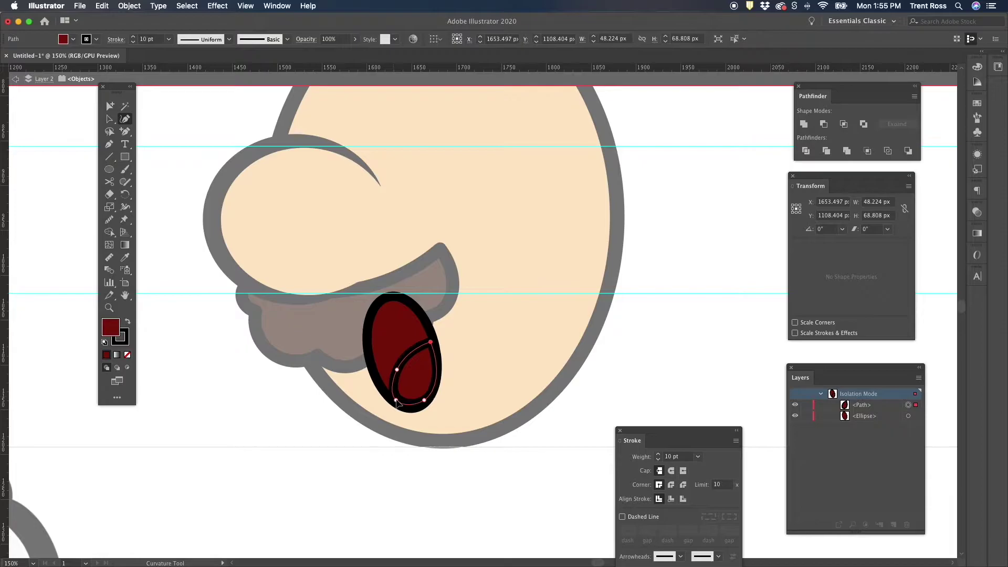
pyautogui.press('v')
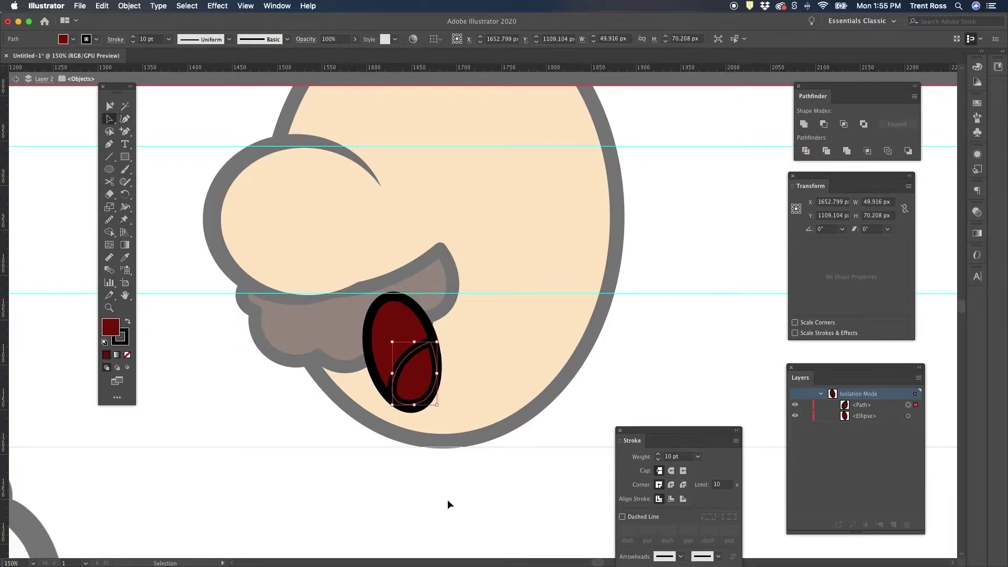
pyautogui.doubleClick(432, 466)
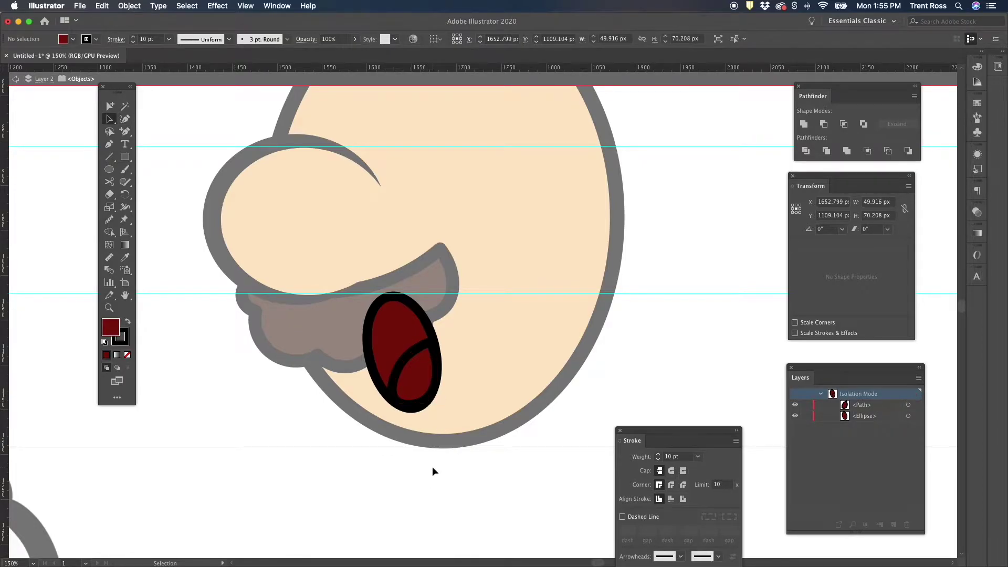
# Set the tongue's stroke weight to 6 pt and deselect it
pyautogui.scroll(-2, 420, 454)
pyautogui.click(425, 417)
pyautogui.hscroll(-5, 105, 427)
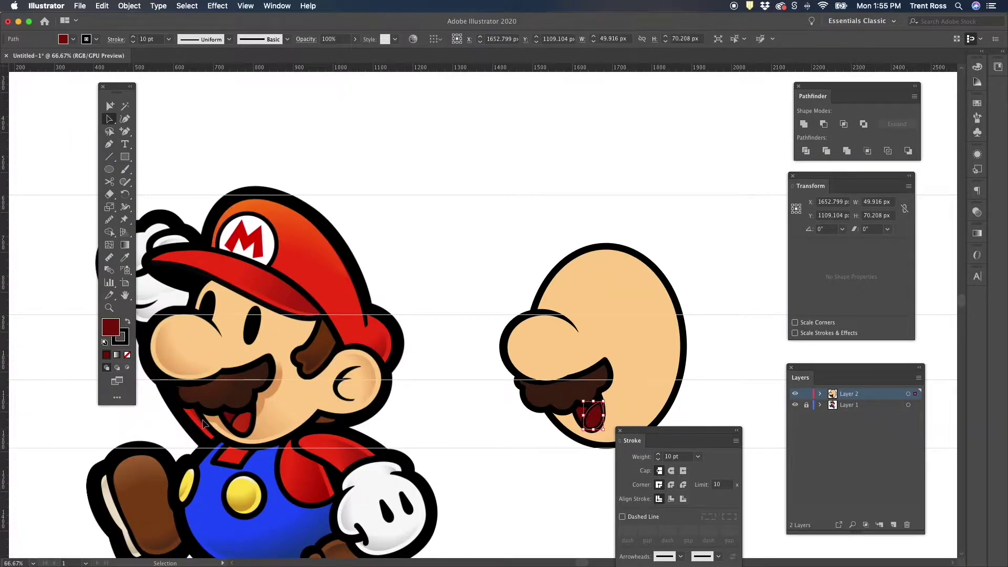
pyautogui.hscroll(4, 358, 389)
pyautogui.scroll(-1, 358, 389)
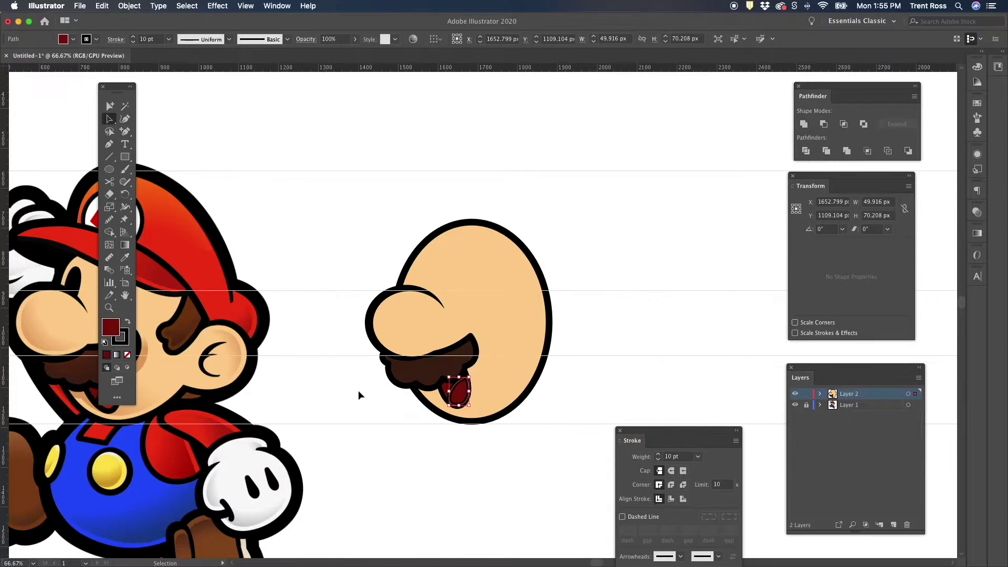
pyautogui.click(168, 39)
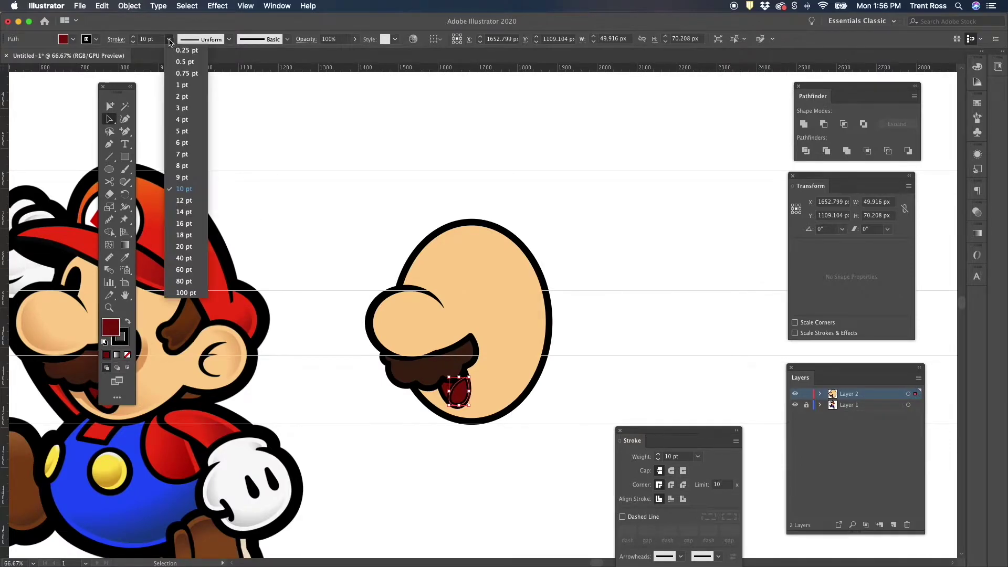
pyautogui.click(191, 145)
pyautogui.click(438, 434)
# Fill the tongue with the red sampled from the reference Mario's tongue
pyautogui.hscroll(1, 462, 420)
pyautogui.scroll(-1, 462, 420)
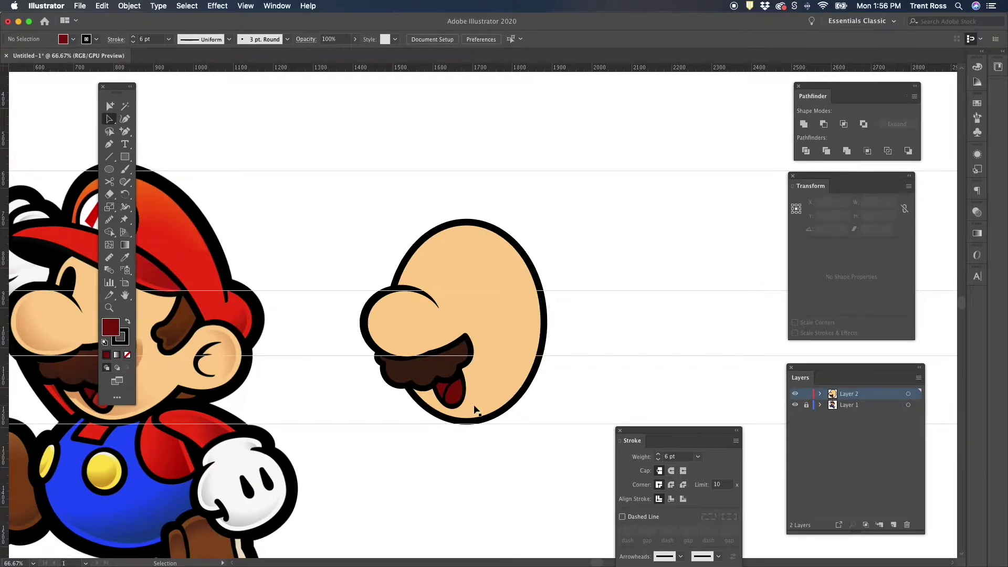
pyautogui.hscroll(-3, 473, 409)
pyautogui.scroll(-1, 473, 409)
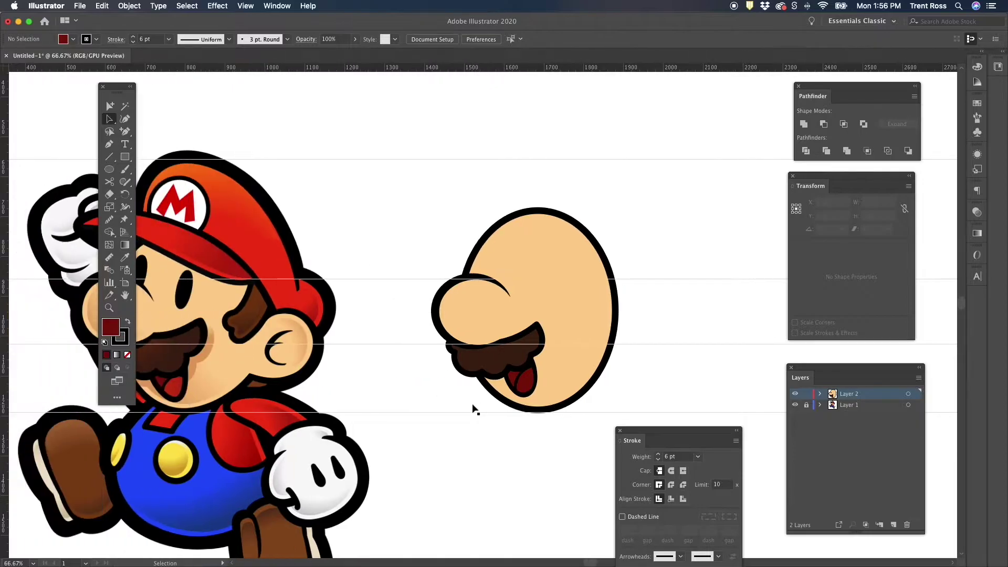
pyautogui.click(517, 385)
pyautogui.hscroll(-3, 400, 376)
pyautogui.press('i')
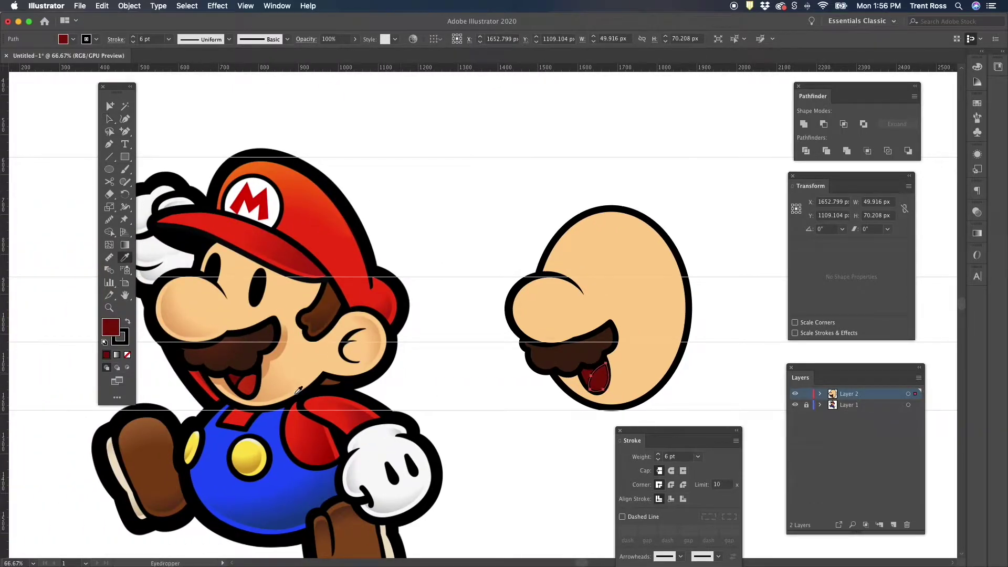
pyautogui.click(253, 379)
# Give the tongue a black 6 pt stroke again and deselect it
pyautogui.hscroll(4, 496, 382)
pyautogui.press('a')
pyautogui.press('super+shift+a')
pyautogui.click(488, 377)
pyautogui.click(73, 39)
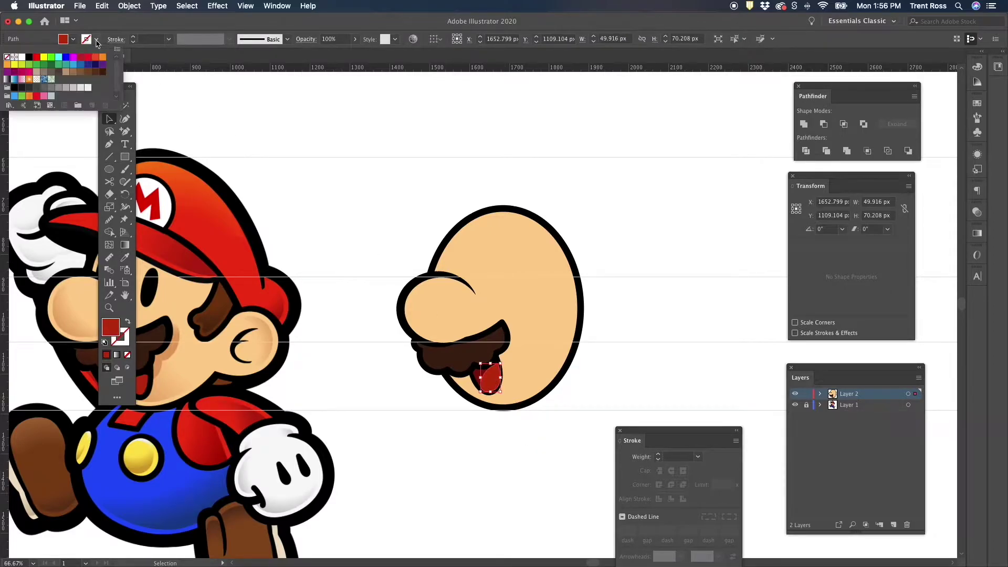
pyautogui.click(29, 57)
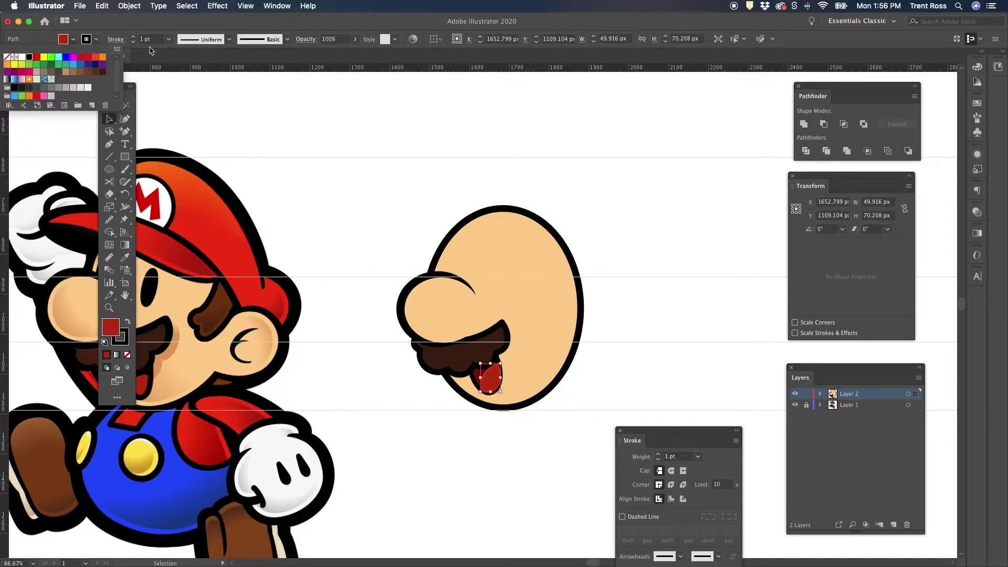
pyautogui.click(168, 39)
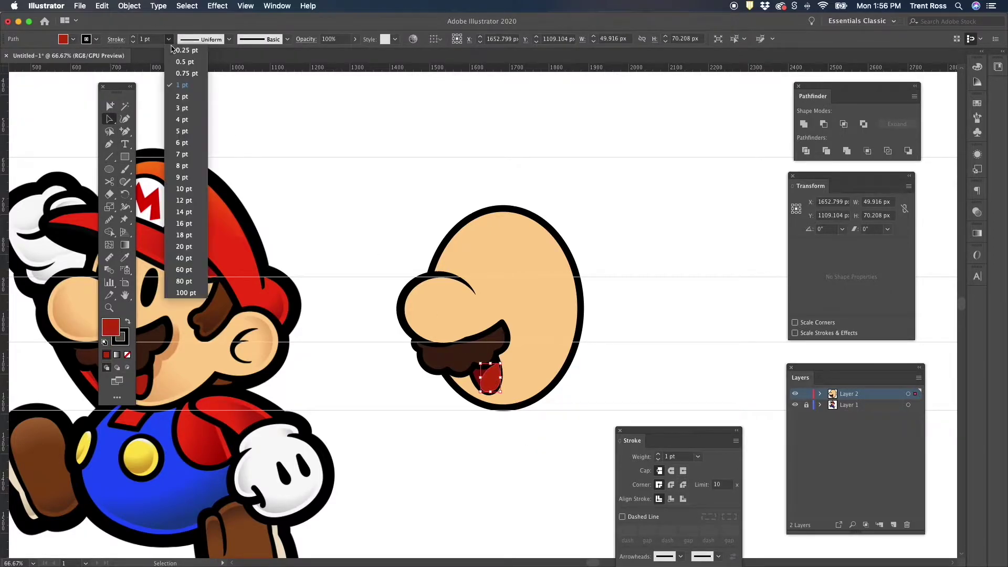
pyautogui.click(193, 148)
pyautogui.click(512, 455)
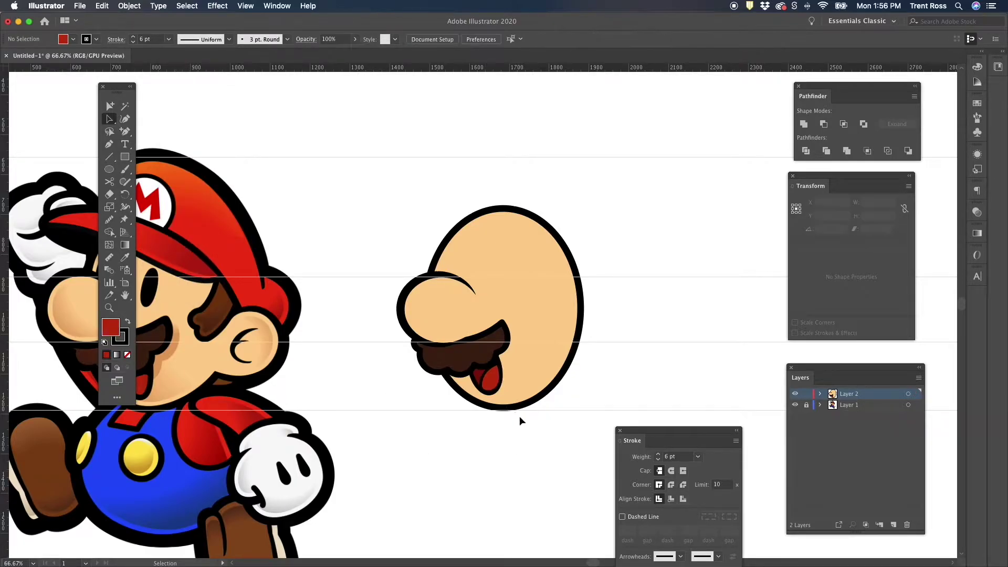
# Compare the new head's mouth and outlines with the reference Mario, moving the floating tool palette clear of the figure
pyautogui.hscroll(-2, 455, 411)
pyautogui.hscroll(-1, 455, 411)
pyautogui.hscroll(2, 456, 410)
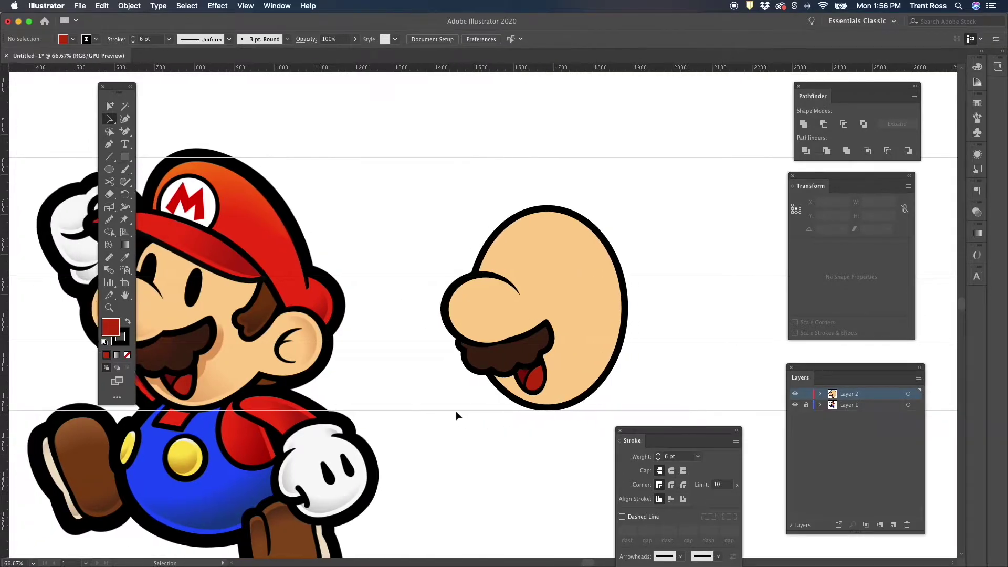
pyautogui.hscroll(5, 455, 410)
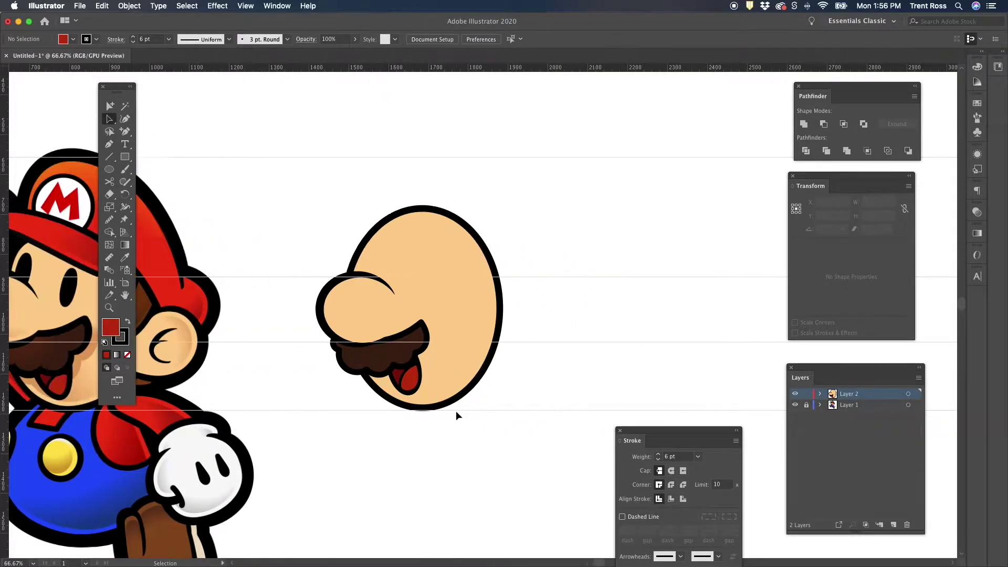
pyautogui.hscroll(1, 432, 398)
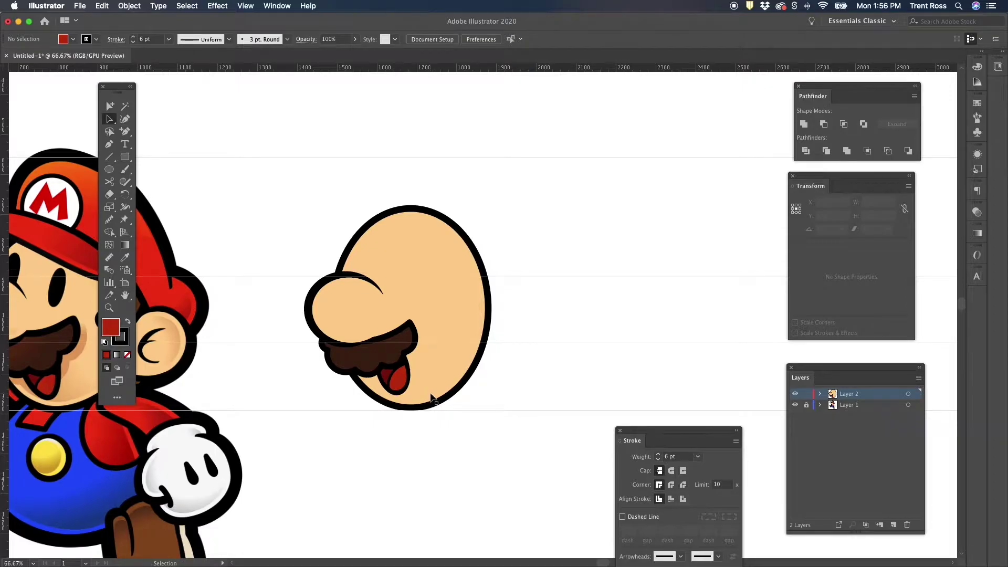
pyautogui.scroll(1, 431, 397)
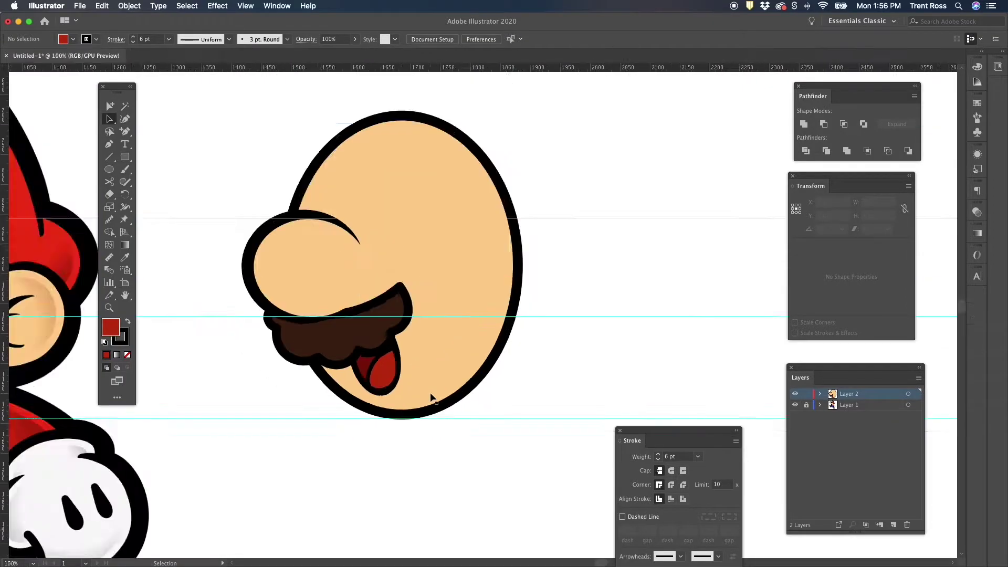
pyautogui.scroll(-2, 431, 398)
pyautogui.hscroll(-3, 430, 394)
pyautogui.scroll(-1, 430, 394)
pyautogui.moveTo(118, 96); pyautogui.dragTo(58, 96)
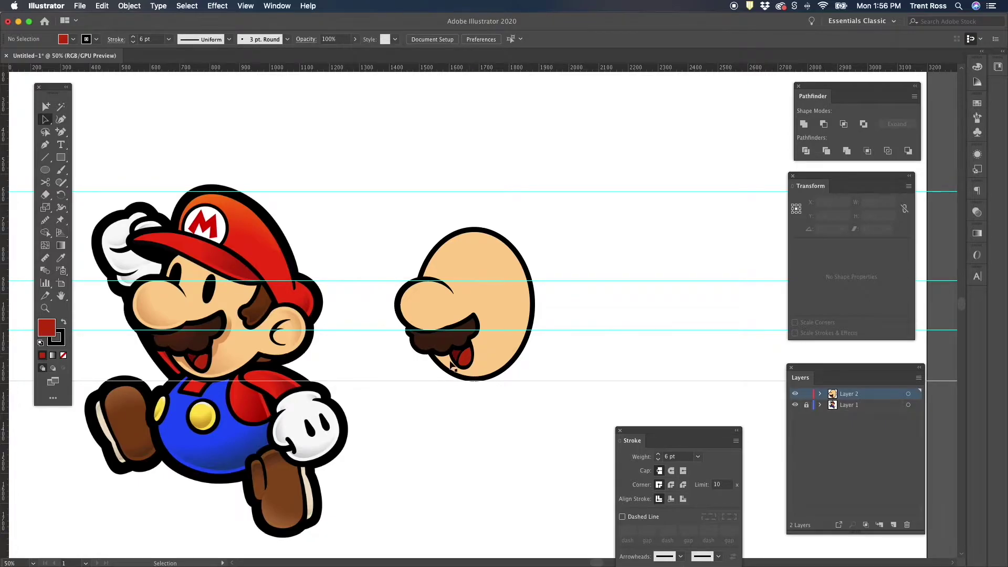
# Set the nose's stroke weight to 24 pt and deselect it
pyautogui.click(417, 298)
pyautogui.click(168, 39)
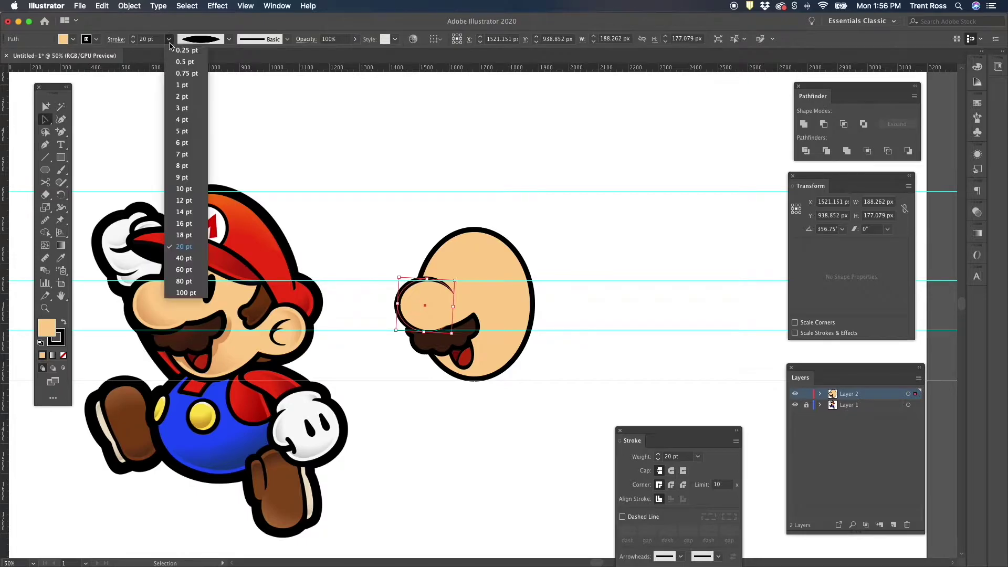
pyautogui.click(161, 39)
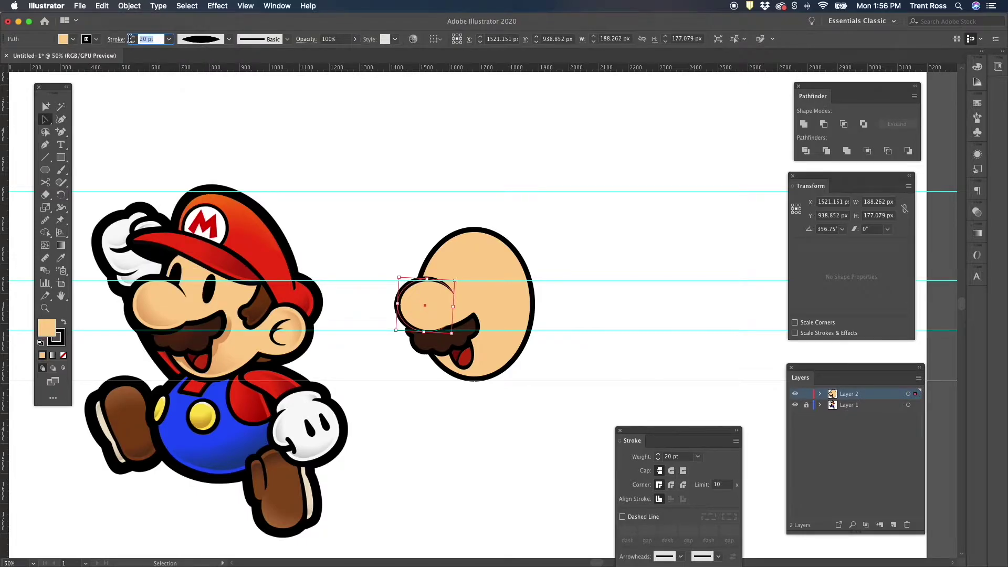
pyautogui.write('24')
pyautogui.press('Return')
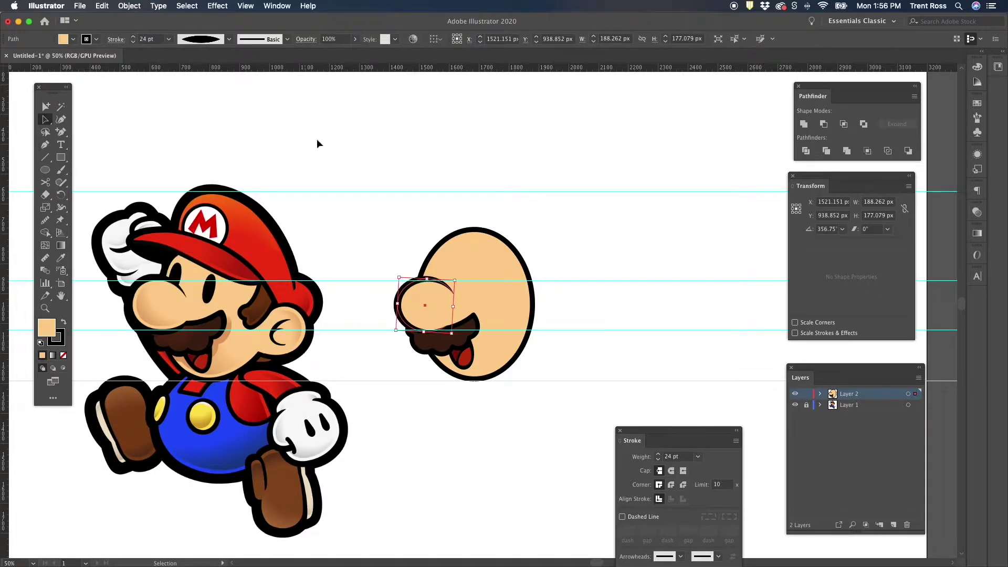
pyautogui.click(364, 211)
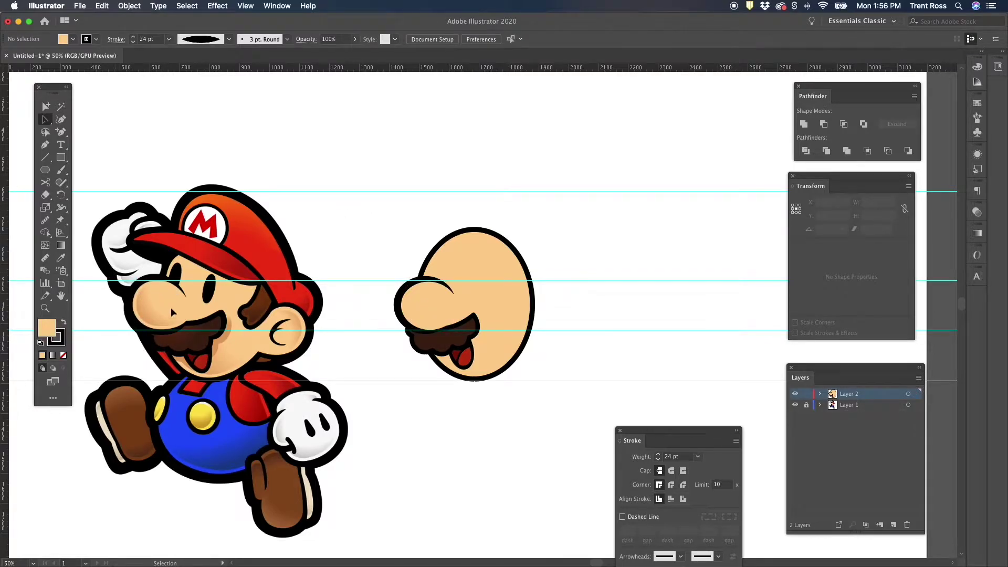
# Duplicate the nose as an ear on the back edge of the head, rotated to about 194.8° and sized about 170 by 178 px
pyautogui.hscroll(2, 469, 327)
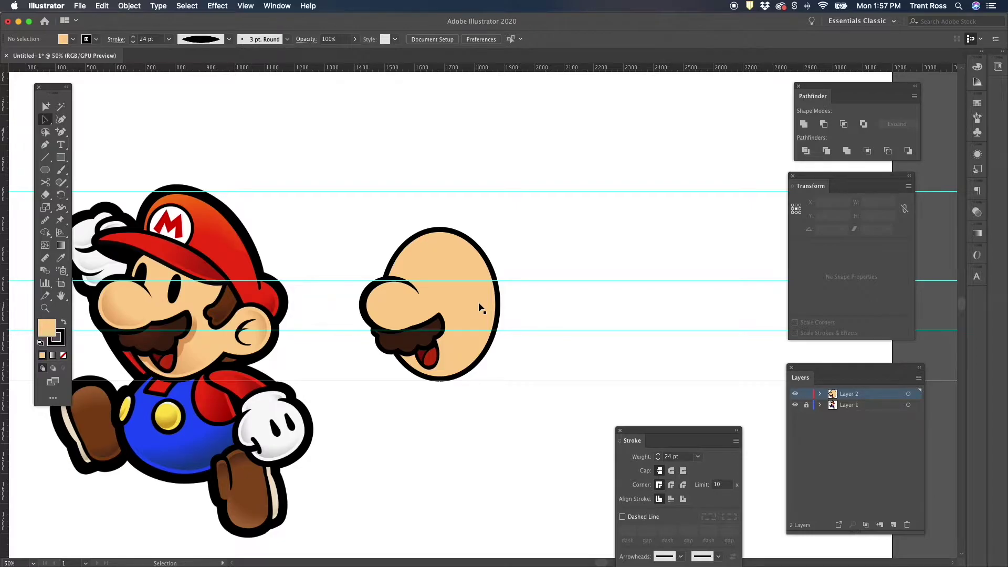
pyautogui.click(393, 311)
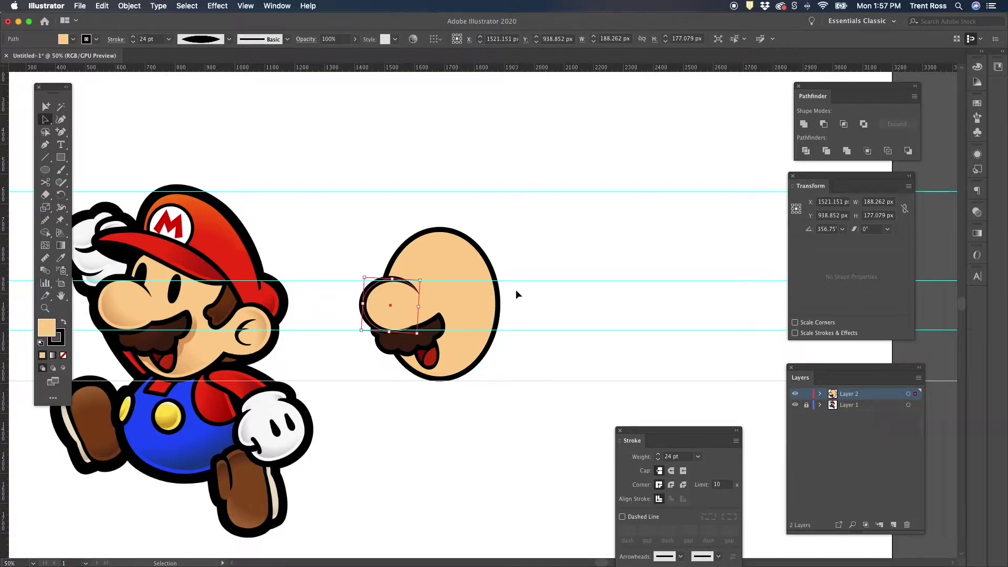
pyautogui.moveTo(408, 295); pyautogui.dragTo(511, 350)
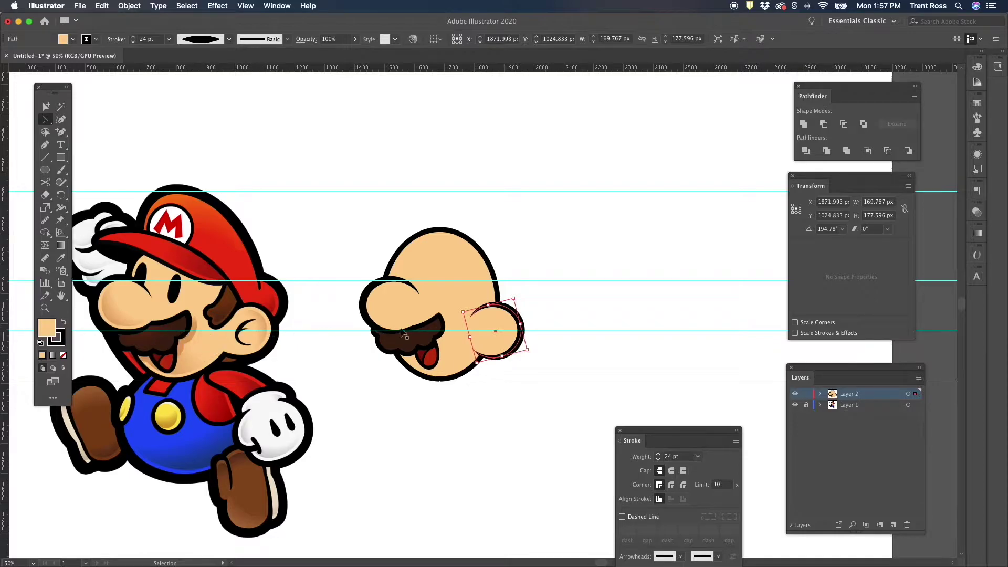
pyautogui.moveTo(520, 351); pyautogui.dragTo(521, 347)
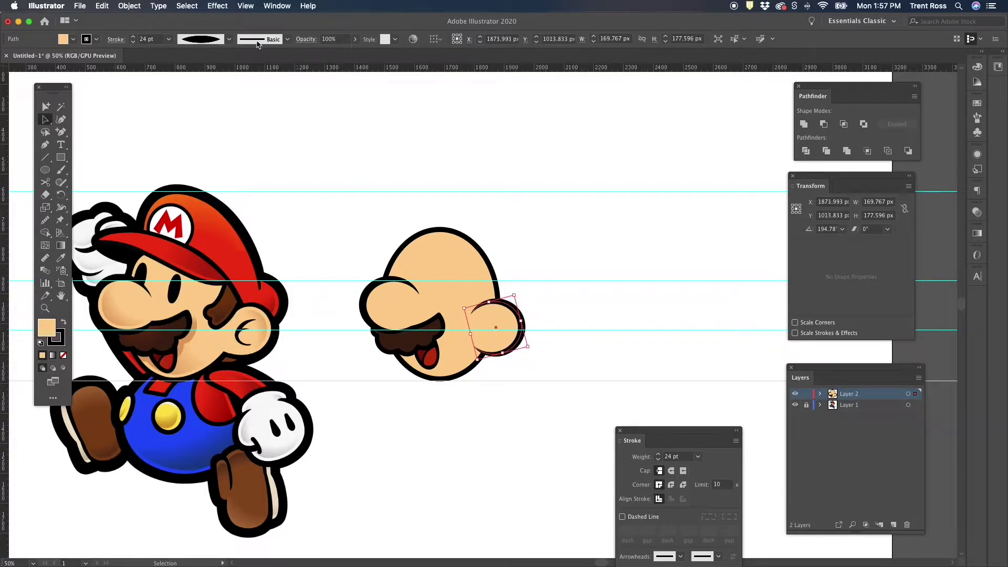
# Set the ear's stroke to 20 pt, scale it to about 160 by 167 px, and reposition it against the head
pyautogui.click(168, 39)
pyautogui.click(189, 205)
pyautogui.moveTo(529, 347); pyautogui.dragTo(516, 340)
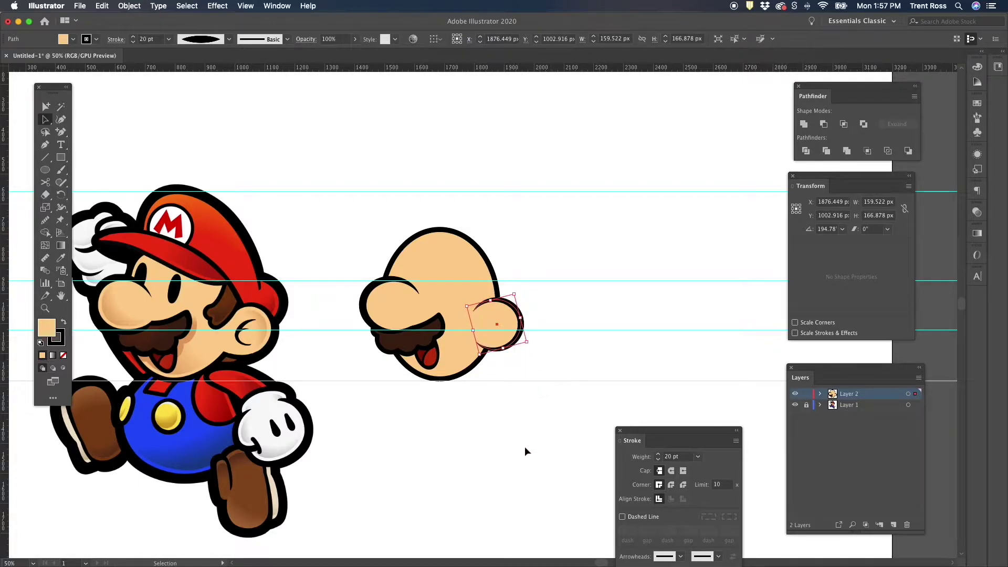
pyautogui.scroll(-1, 513, 344)
pyautogui.moveTo(513, 341); pyautogui.dragTo(510, 348)
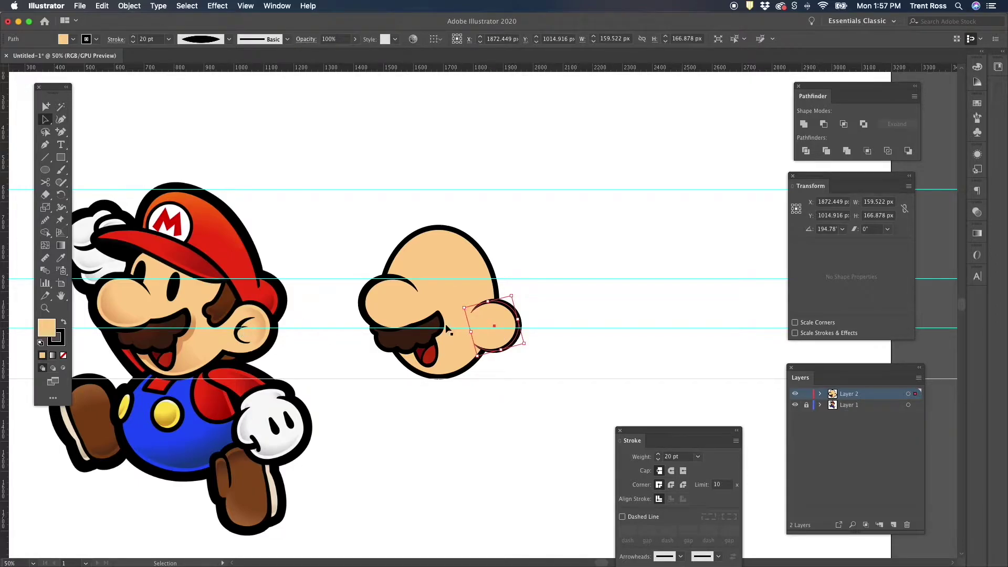
pyautogui.click(555, 367)
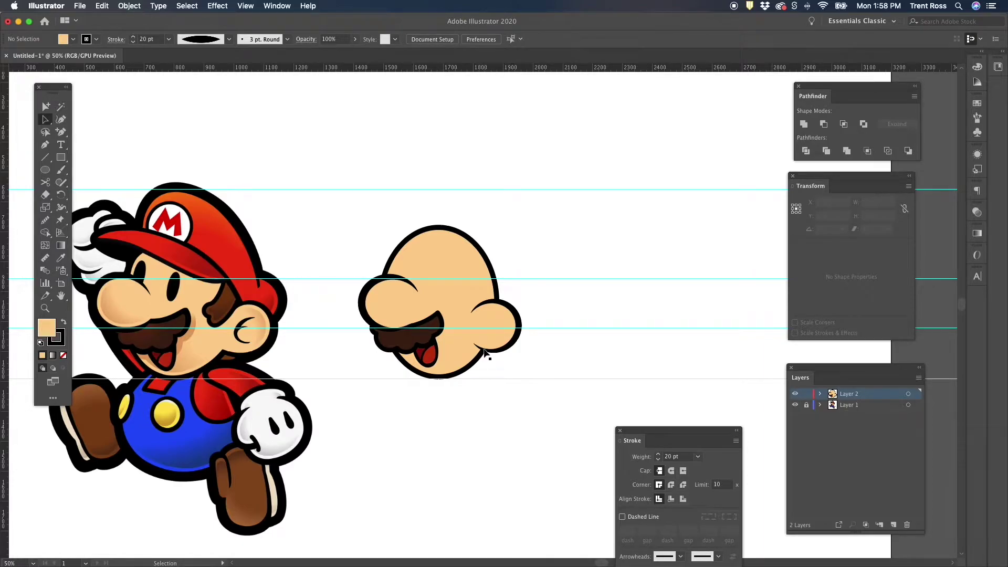
# Cut the ear's outline with the Scissors tool where its lower end crosses the head's edge and delete the leftover end piece
pyautogui.hscroll(1, 488, 354)
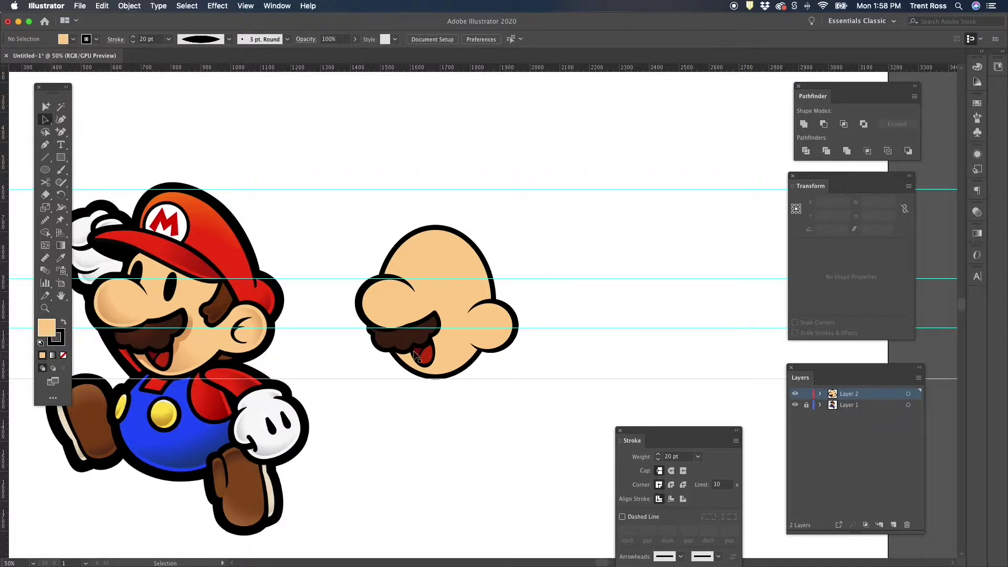
pyautogui.scroll(1, 475, 356)
pyautogui.scroll(1, 478, 354)
pyautogui.click(477, 354)
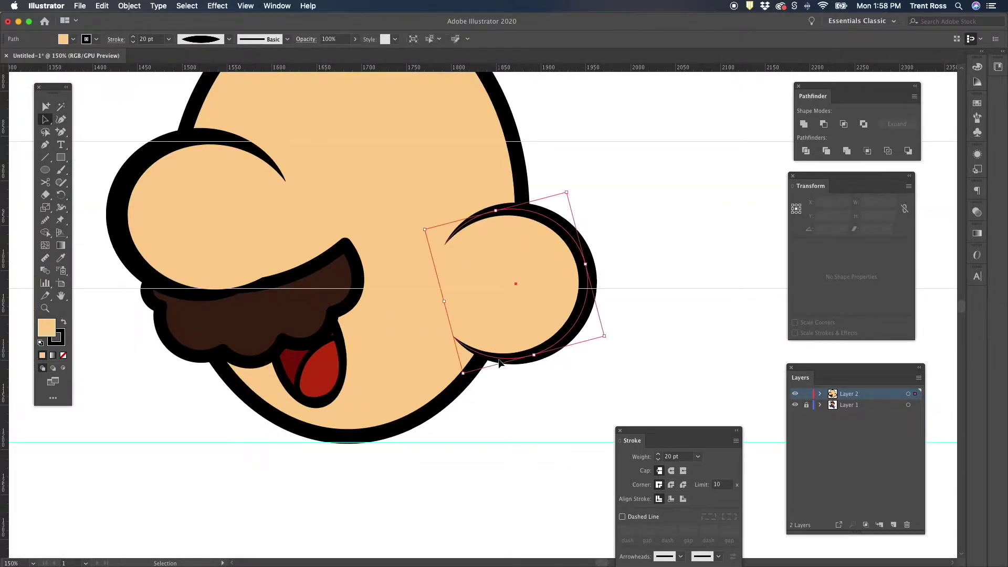
pyautogui.press('c')
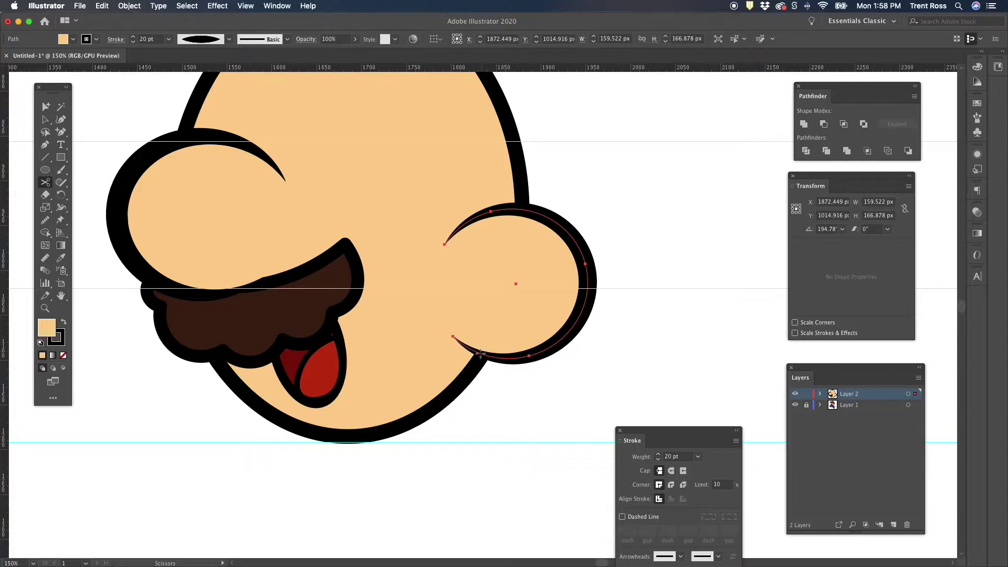
pyautogui.click(480, 355)
pyautogui.press('a')
pyautogui.click(467, 352)
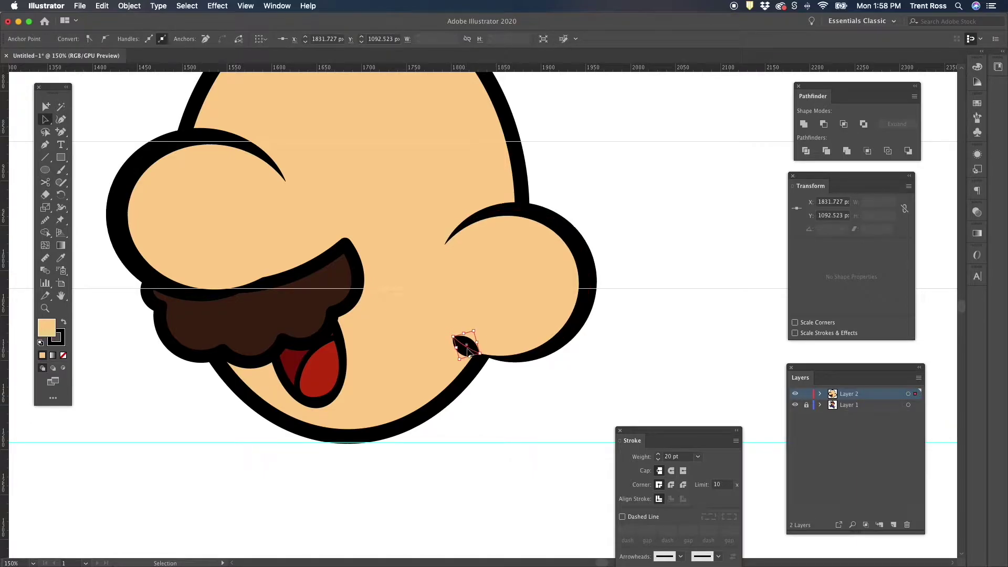
pyautogui.press('Delete')
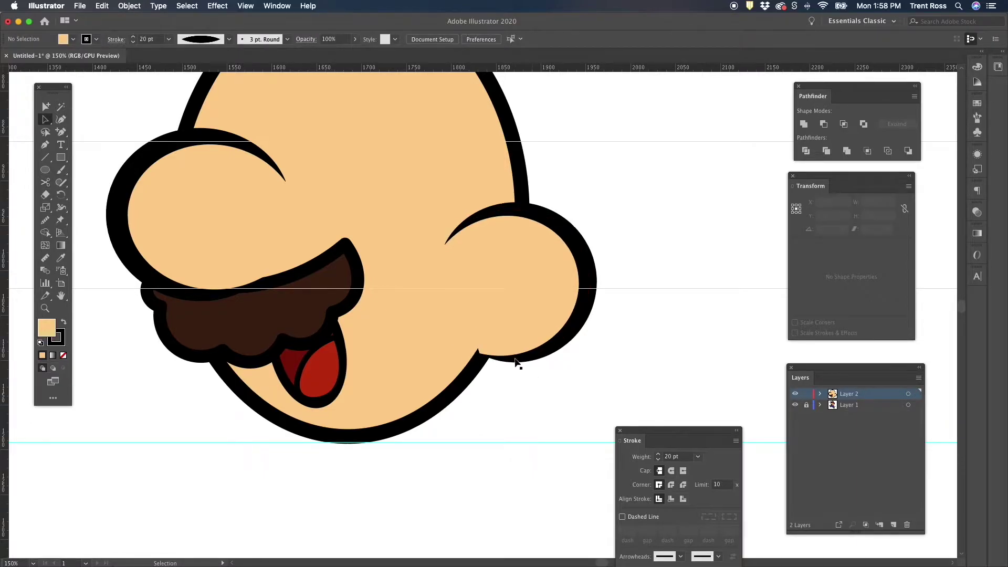
# Rotate the ear slightly so that its cut lower end meets the head's outline, and deselect it
pyautogui.click(519, 360)
pyautogui.moveTo(611, 342); pyautogui.dragTo(601, 347)
pyautogui.click(591, 368)
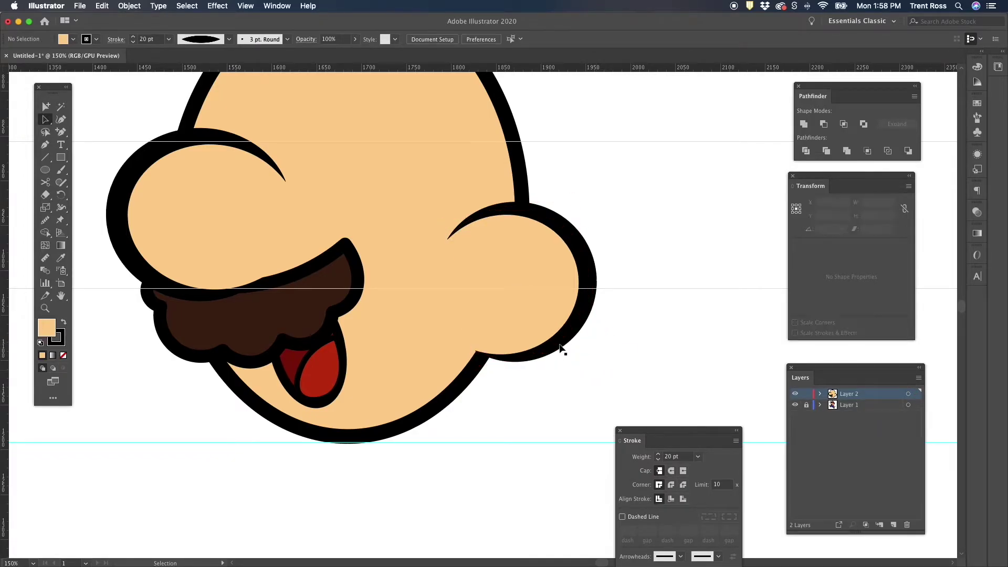
pyautogui.click(560, 347)
pyautogui.moveTo(585, 345); pyautogui.dragTo(618, 355)
pyautogui.click(543, 385)
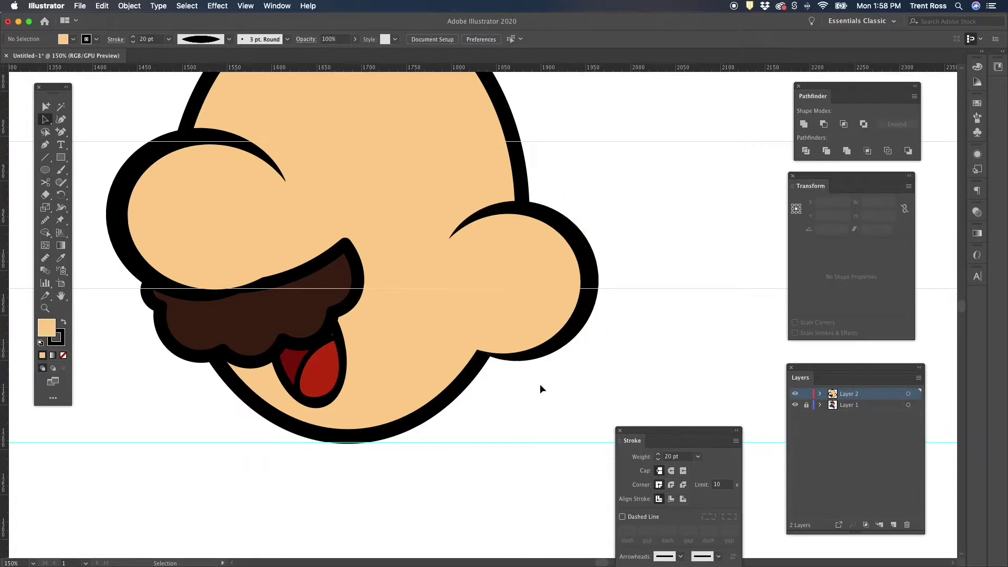
pyautogui.scroll(-5, 539, 383)
pyautogui.scroll(1, 540, 385)
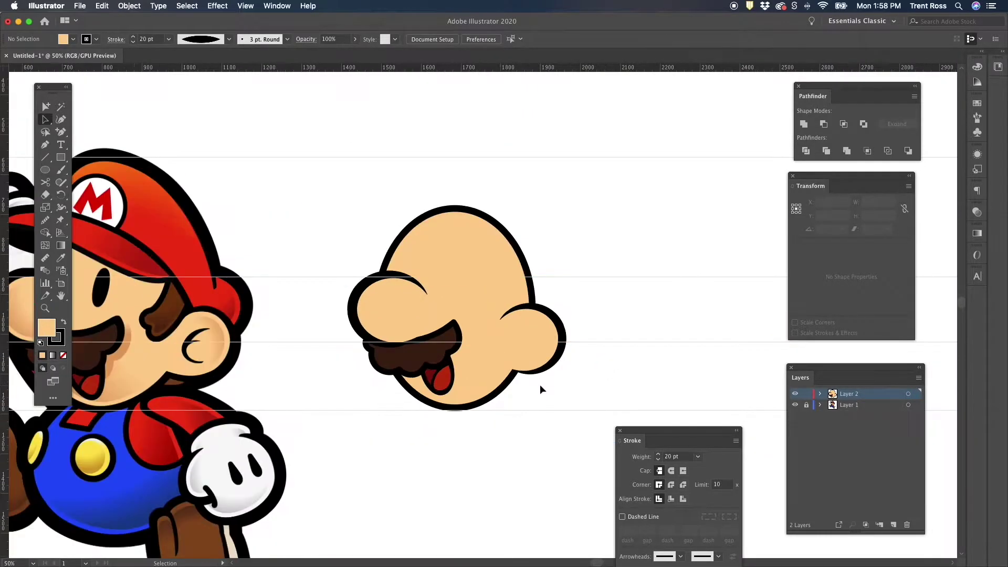
# Rotate the ear to about 193.9° and nudge it up and towards the face
pyautogui.click(556, 324)
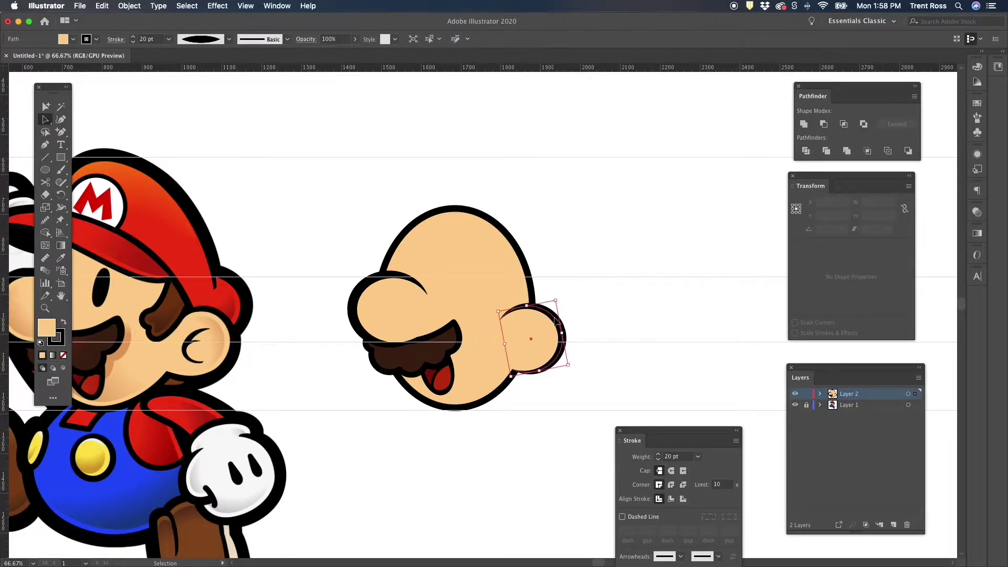
pyautogui.moveTo(560, 299); pyautogui.dragTo(563, 307)
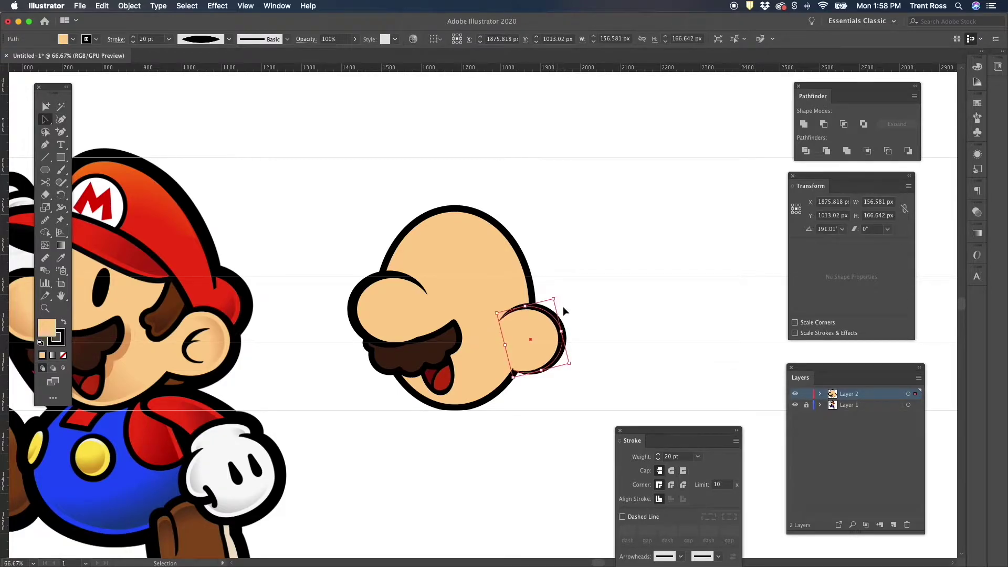
pyautogui.press('Up')
pyautogui.press('Up')
pyautogui.press('Up')
pyautogui.press('Up')
pyautogui.press('Up')
pyautogui.press('Up')
pyautogui.press('Up')
pyautogui.press('Left')
pyautogui.press('Left')
pyautogui.press('Left')
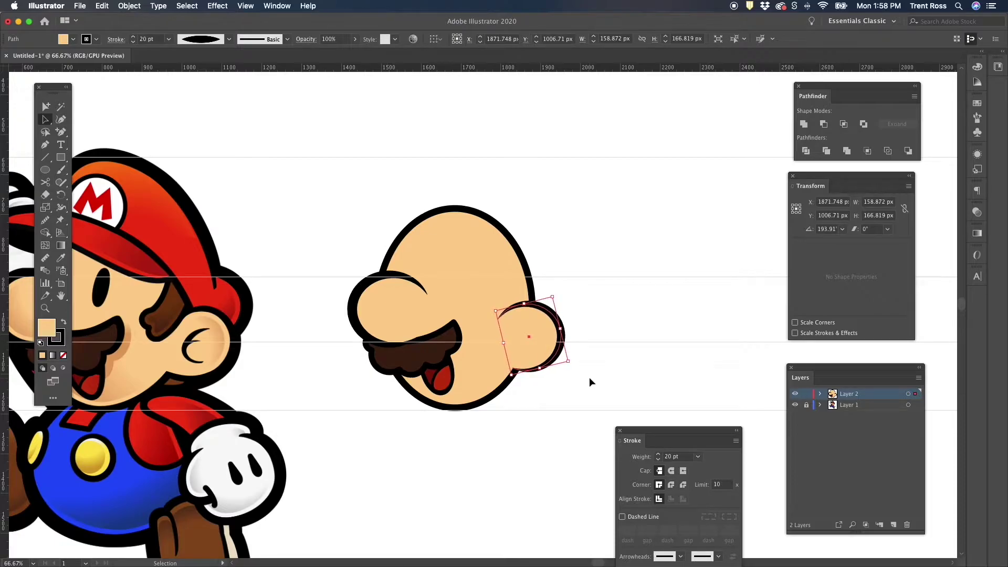
# Nudge the ear slightly down and away from the face, fine-tune its rotation and deselect it
pyautogui.press('Right')
pyautogui.press('Down')
pyautogui.press('Down')
pyautogui.press('Right')
pyautogui.press('Right')
pyautogui.click(586, 379)
pyautogui.click(556, 367)
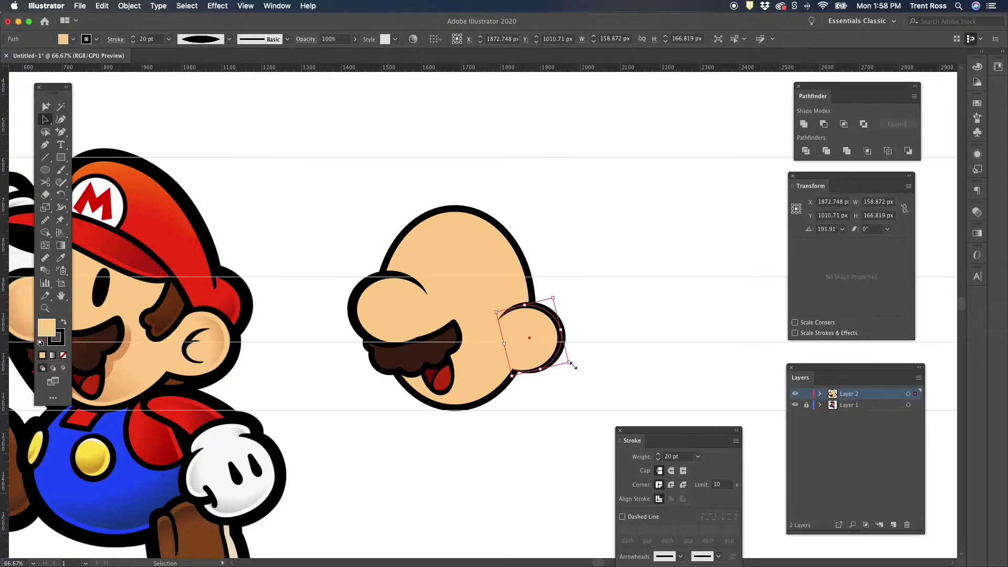
pyautogui.moveTo(574, 363); pyautogui.dragTo(576, 370)
pyautogui.click(578, 384)
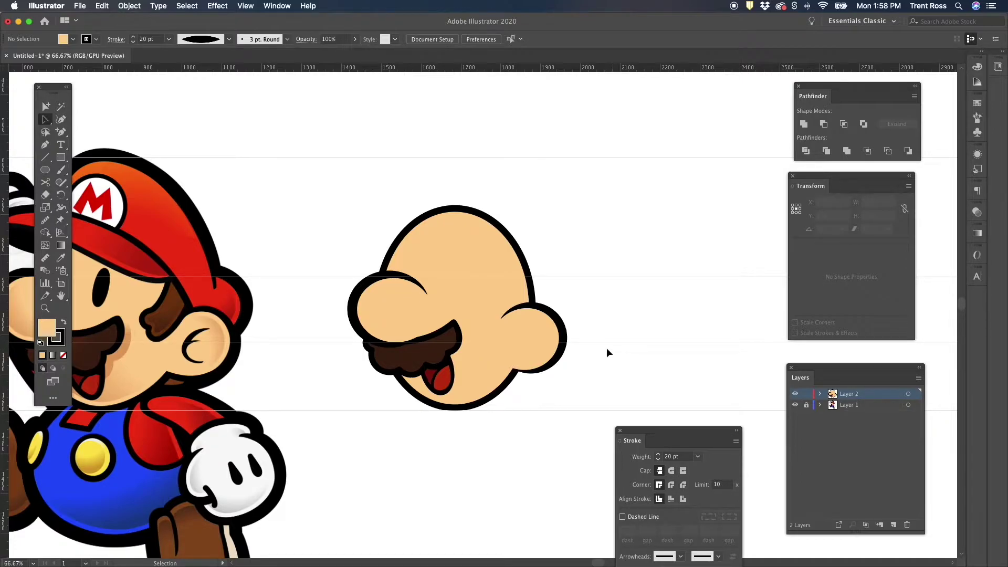
# Draw an open C-shaped curve about 51 by 93 px inside the ear with the Curvature tool
pyautogui.hscroll(2, 600, 347)
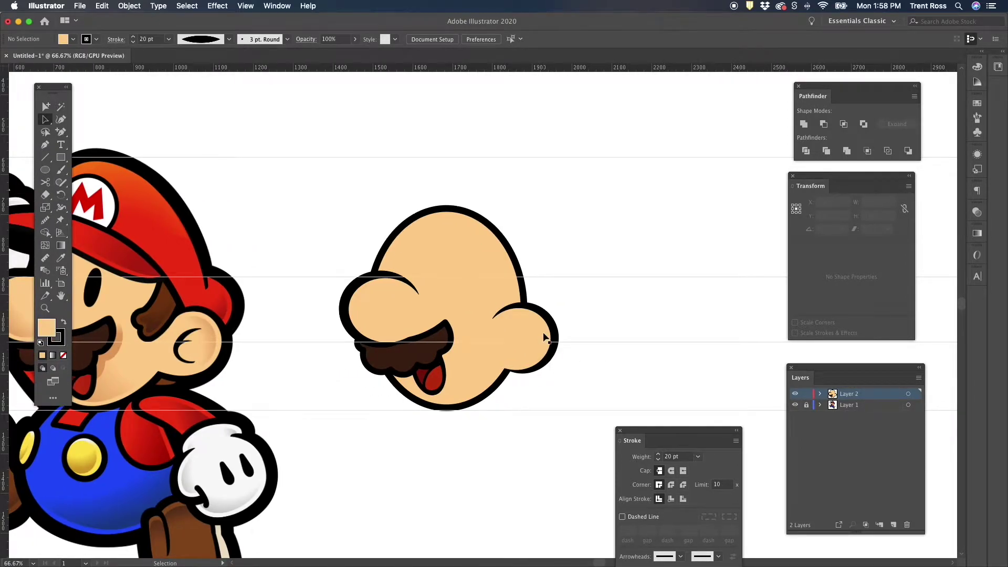
pyautogui.hscroll(3, 544, 335)
pyautogui.scroll(1, 531, 335)
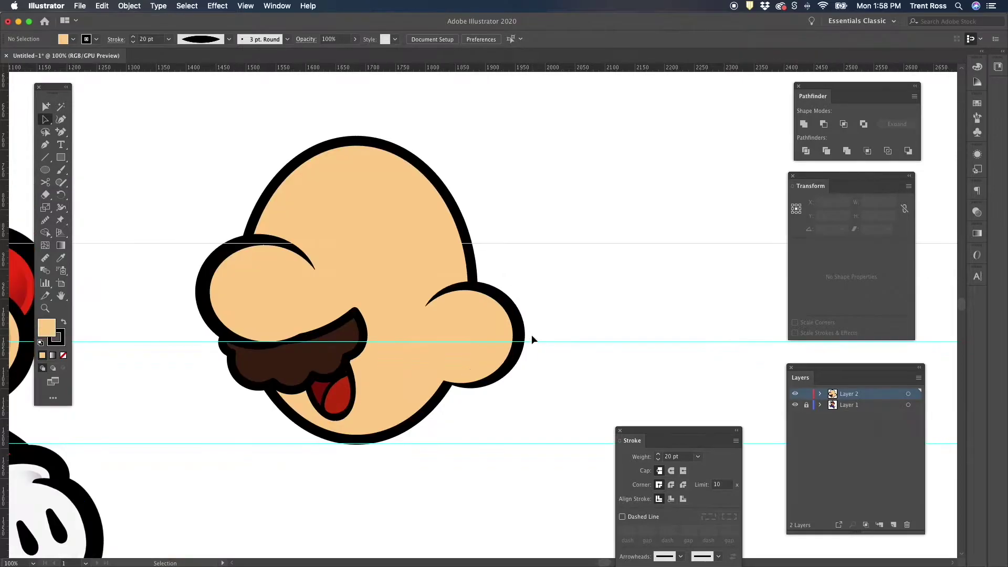
pyautogui.hscroll(-10, 378, 299)
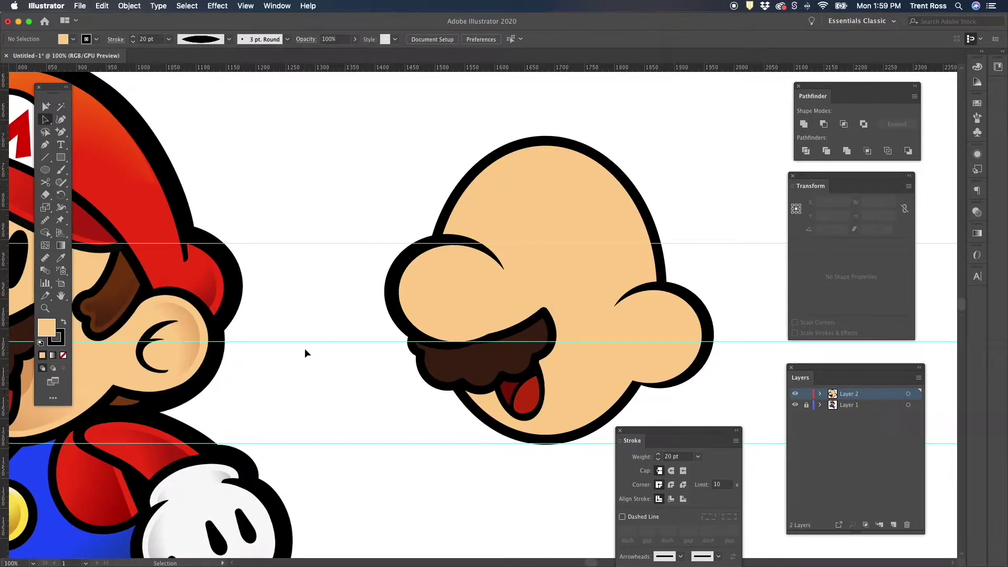
pyautogui.hscroll(15, 304, 348)
pyautogui.click(60, 119)
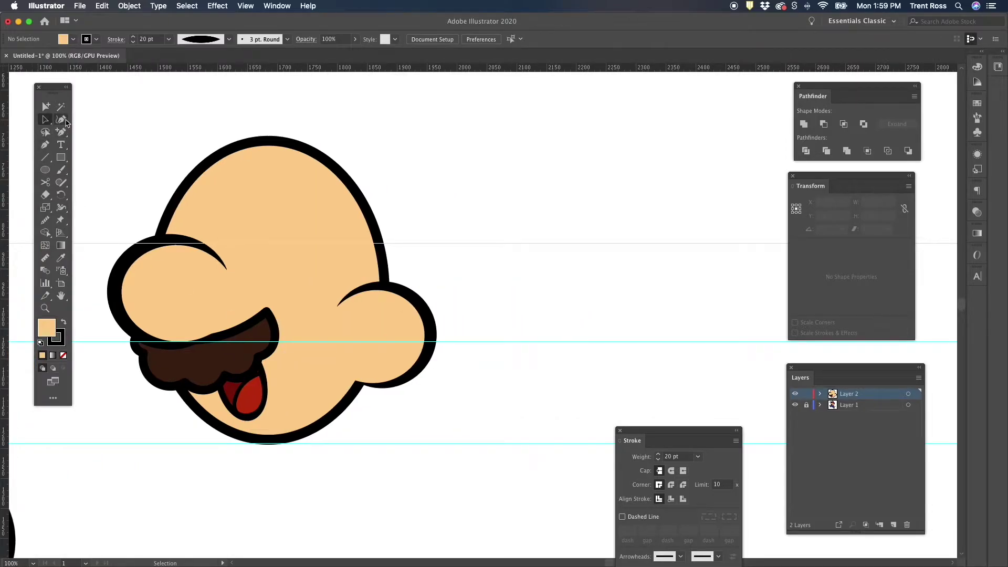
pyautogui.click(385, 310)
pyautogui.click(355, 334)
pyautogui.click(381, 366)
pyautogui.press('v')
pyautogui.click(416, 338)
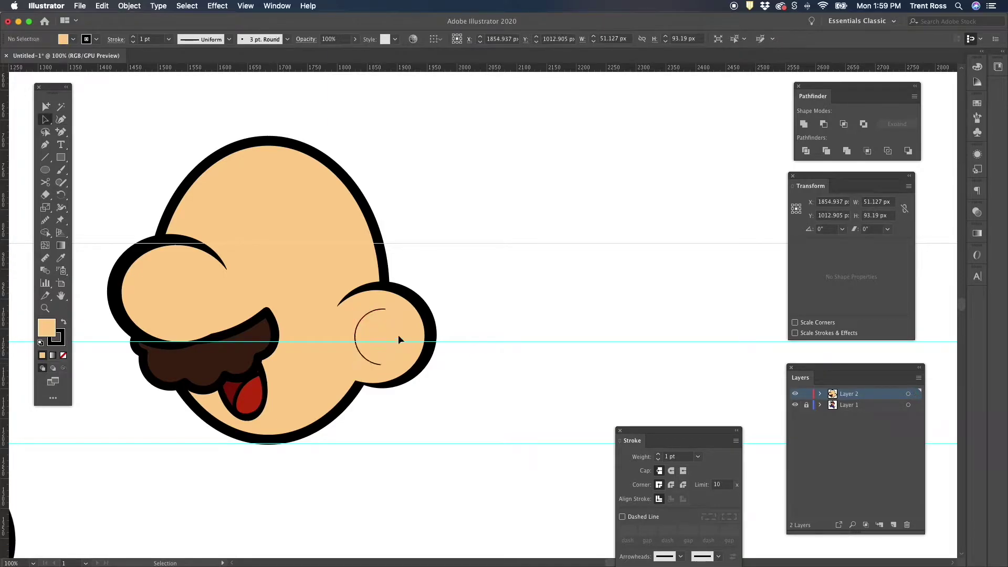
# Give the inner ear curve a 16 pt stroke with the tapered width profile that is thickest in the middle
pyautogui.click(363, 322)
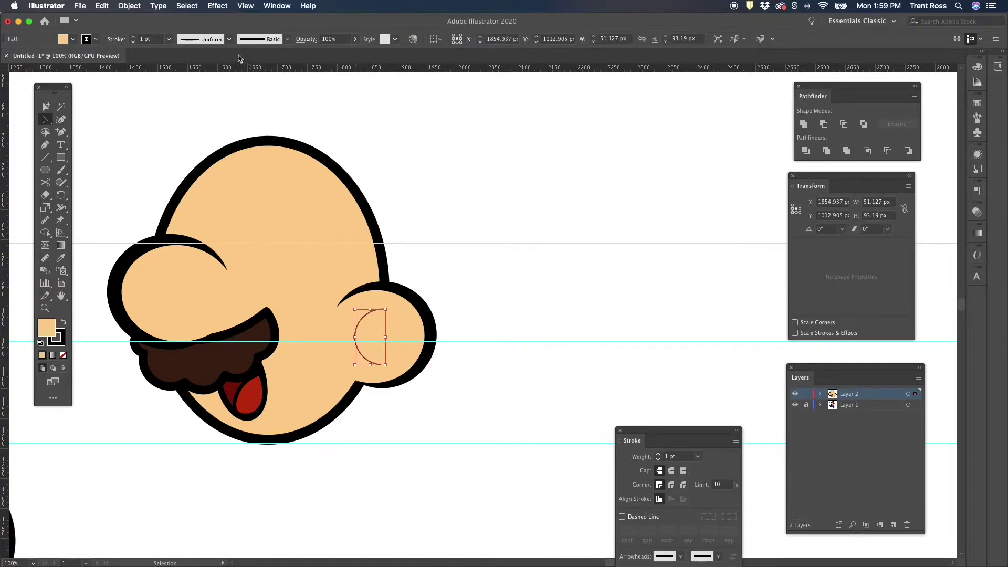
pyautogui.click(168, 39)
pyautogui.click(184, 223)
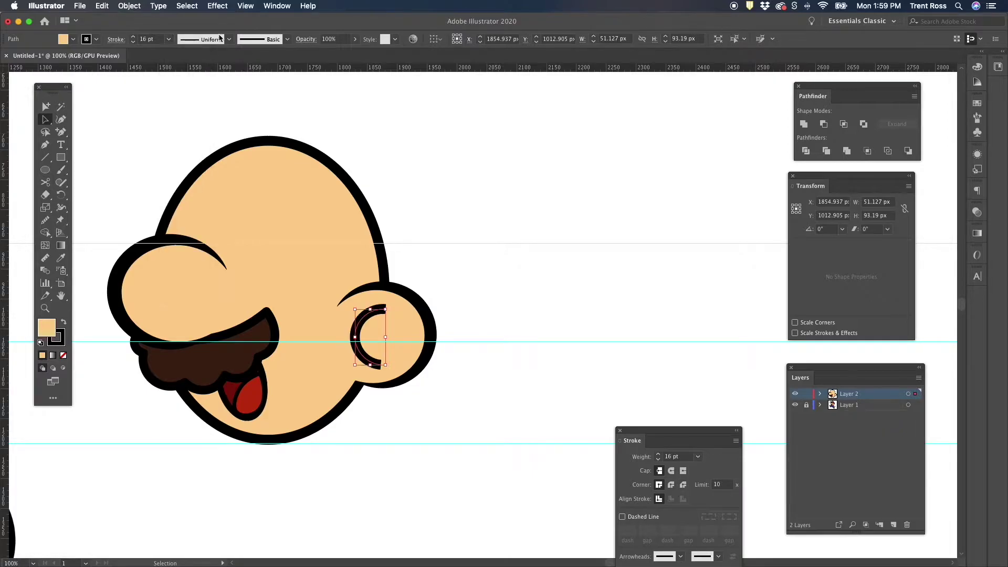
pyautogui.click(221, 39)
pyautogui.click(215, 70)
pyautogui.click(455, 282)
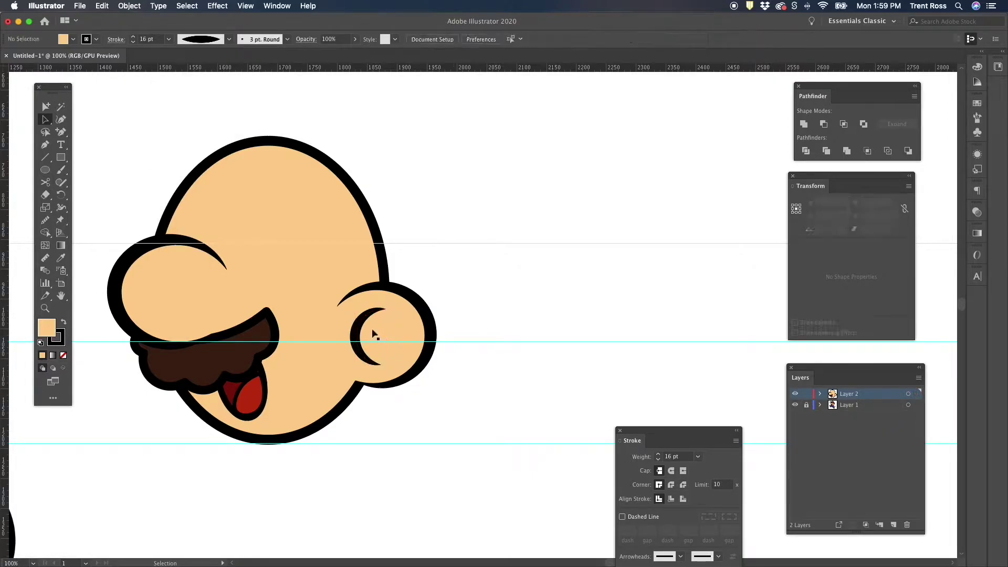
# Move the inner ear curve towards the ear's outer edge and rotate it to about 351.7° to resemble the reference ear
pyautogui.moveTo(371, 332); pyautogui.dragTo(368, 331)
pyautogui.scroll(-3, 369, 330)
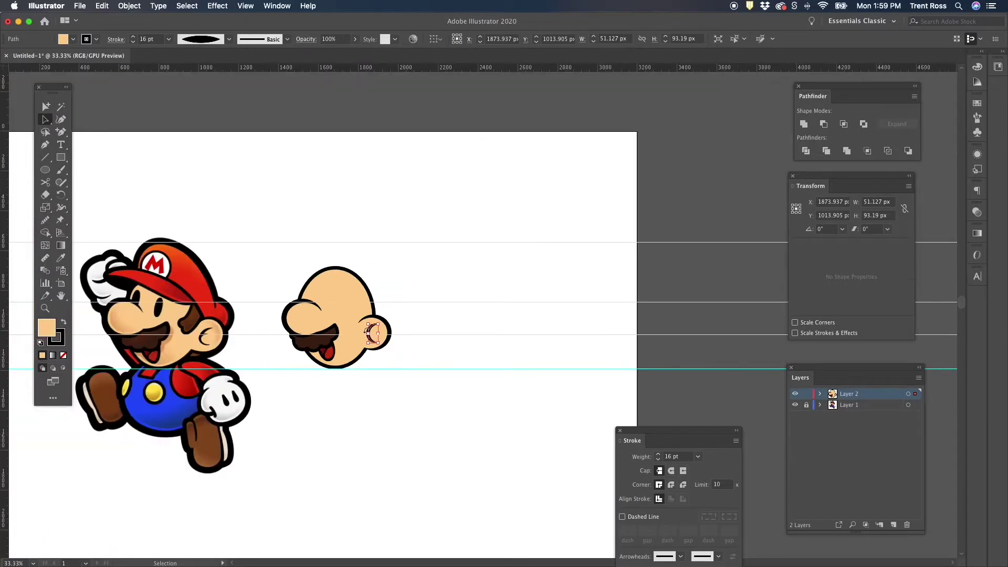
pyautogui.hscroll(-1, 344, 318)
pyautogui.scroll(2, 345, 319)
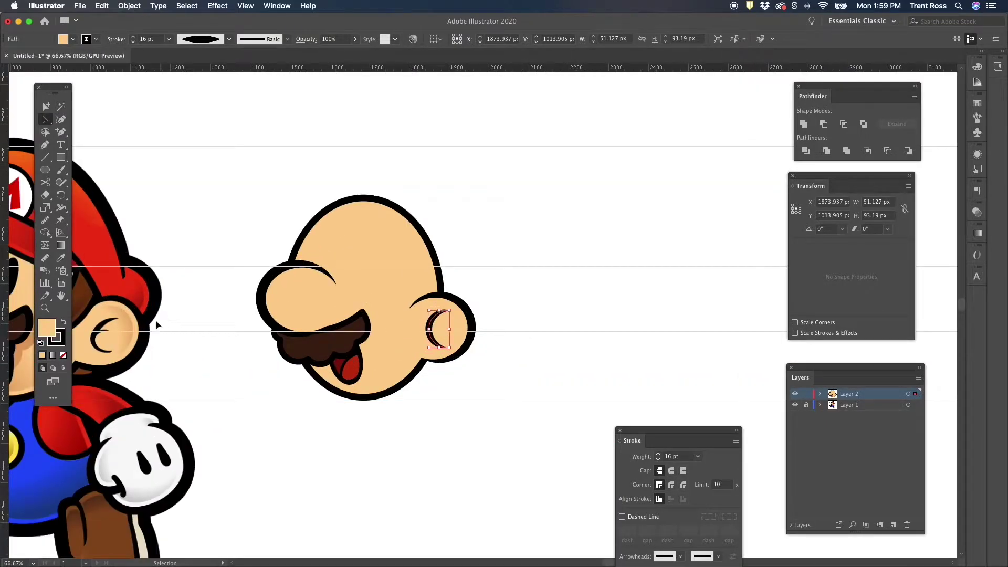
pyautogui.hscroll(-2, 147, 317)
pyautogui.scroll(-1, 148, 317)
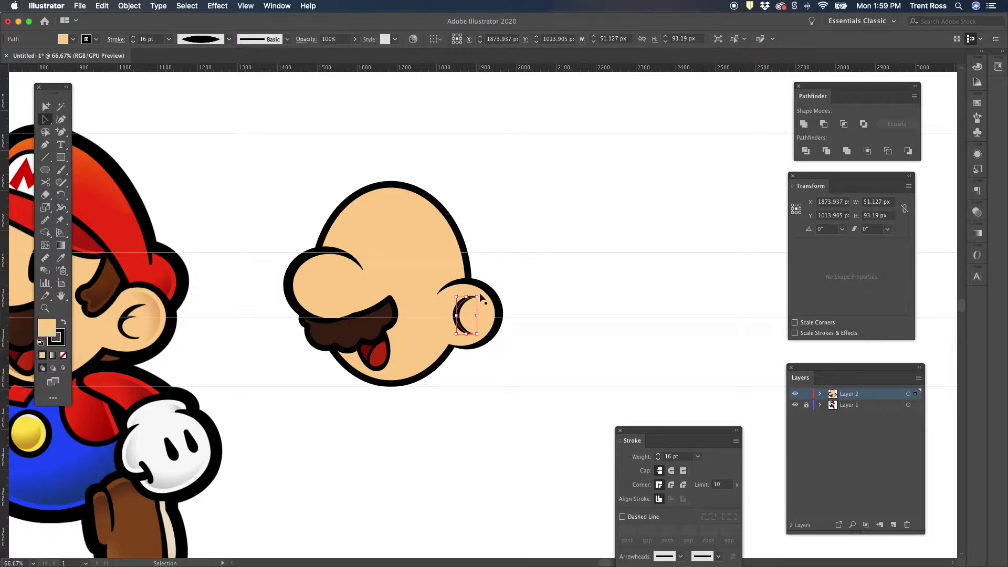
pyautogui.moveTo(481, 292); pyautogui.dragTo(463, 310)
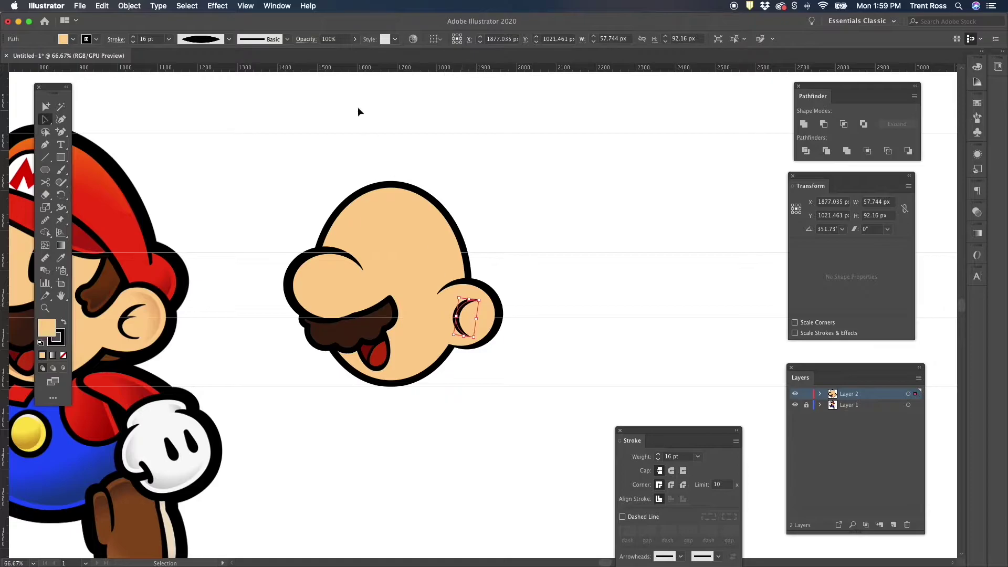
# Set the inner ear curve's stroke to 14 pt and shift it about 5 px further towards the back of the ear
pyautogui.click(168, 39)
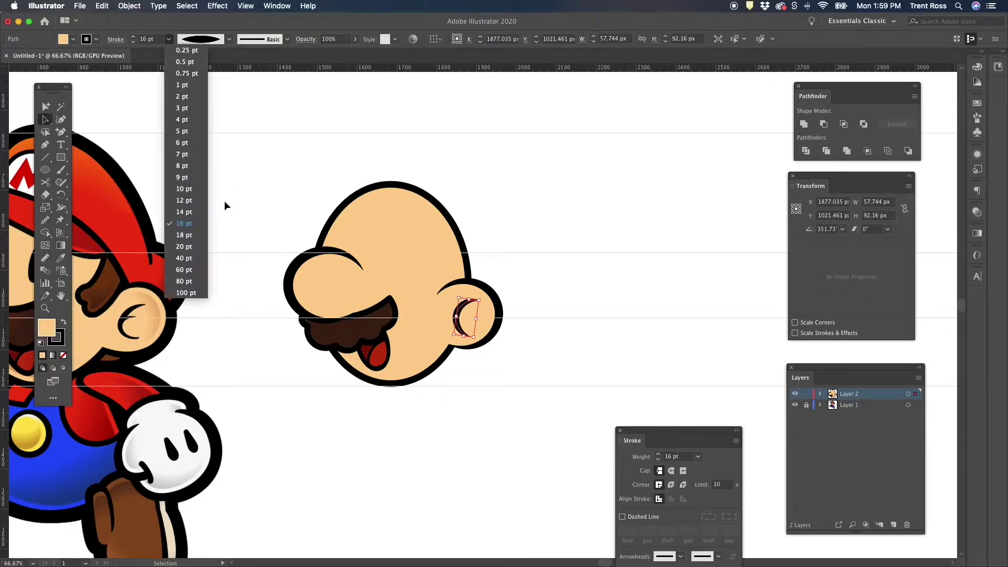
pyautogui.click(192, 212)
pyautogui.click(581, 388)
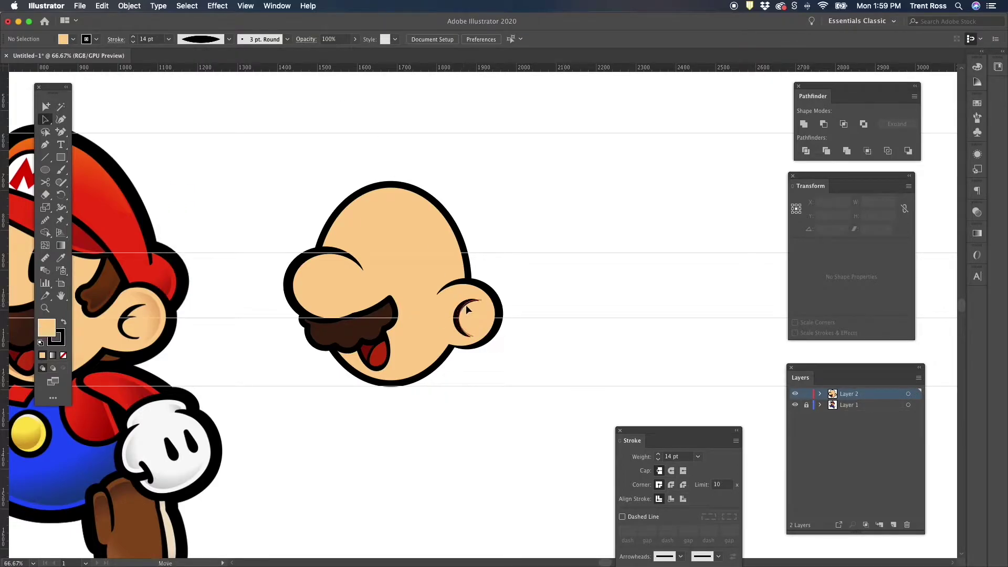
pyautogui.click(466, 310)
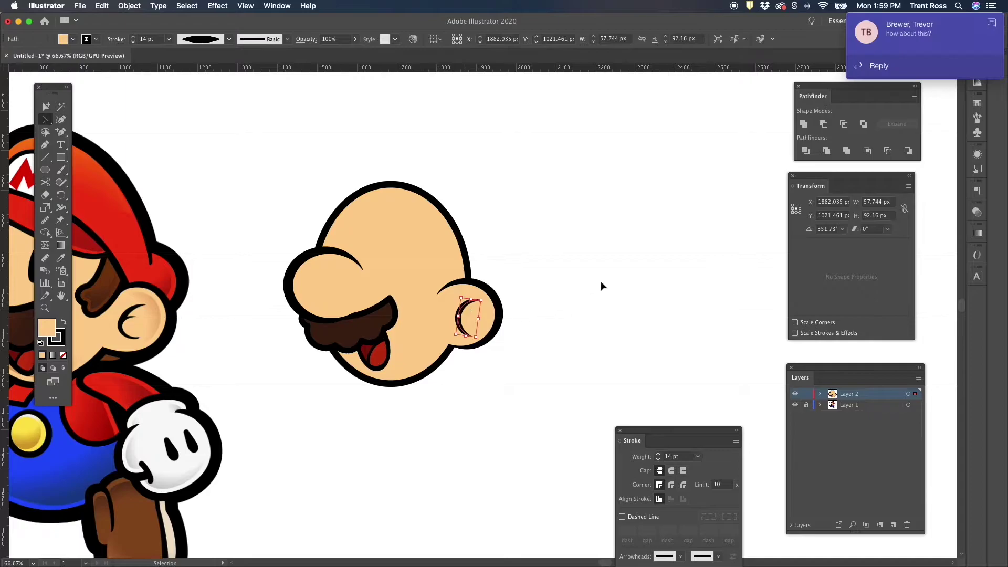
pyautogui.click(680, 109)
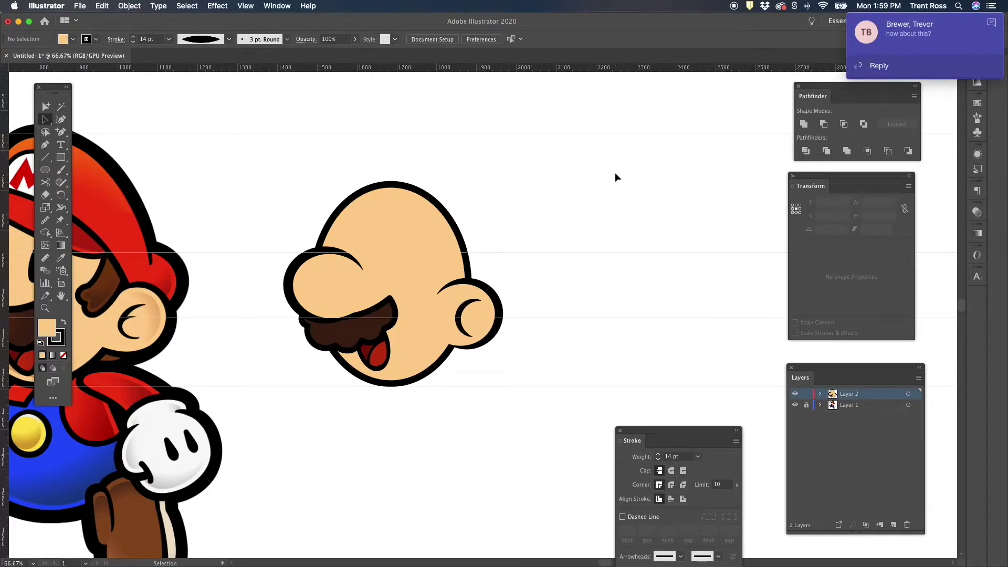
# Duplicate the inner ear curve, scale the copy to about 48 by 60 px, rotate it to about 334.5° and overlap it with the original
pyautogui.click(467, 311)
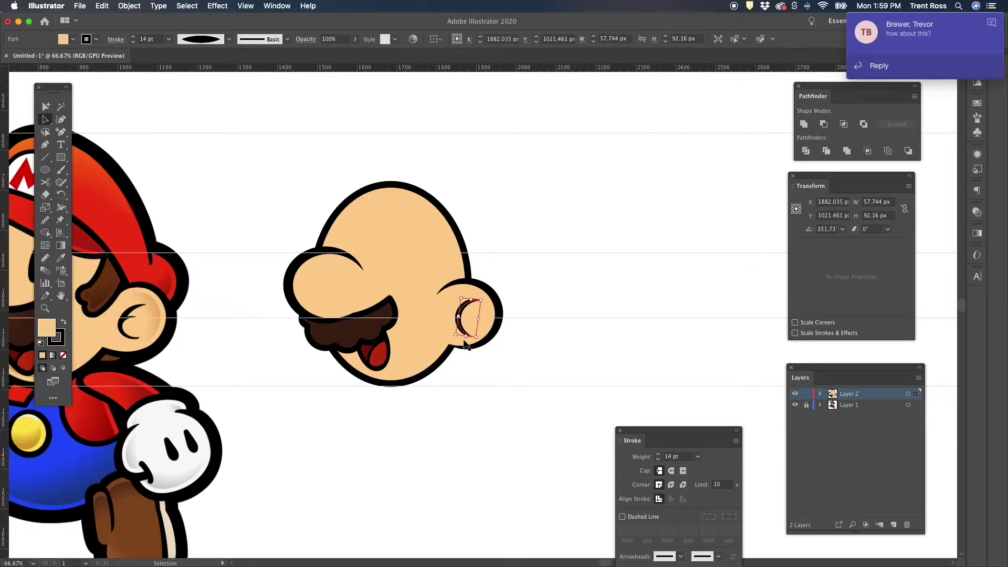
pyautogui.scroll(2, 461, 347)
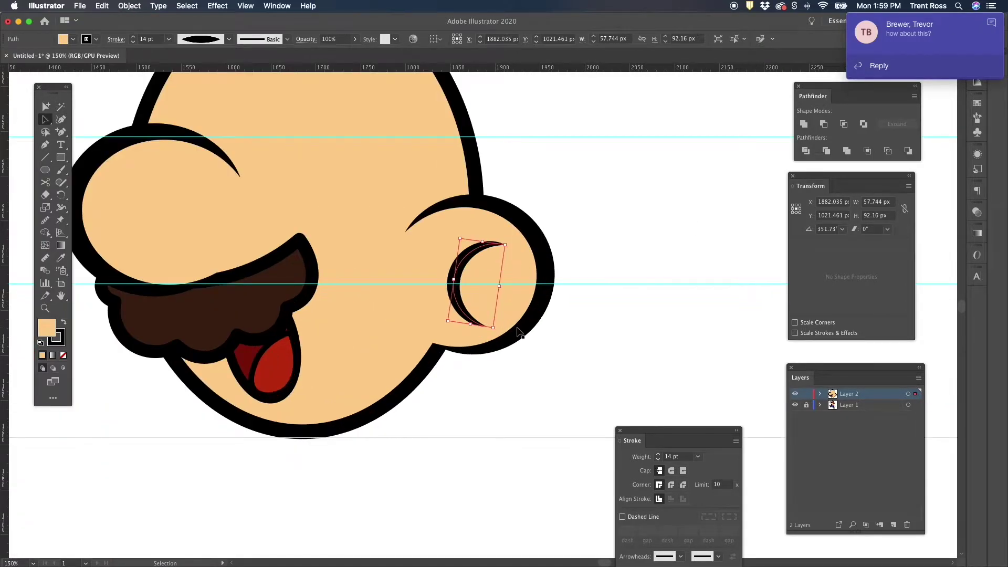
pyautogui.hscroll(2, 521, 333)
pyautogui.scroll(2, 518, 331)
pyautogui.scroll(1, 478, 318)
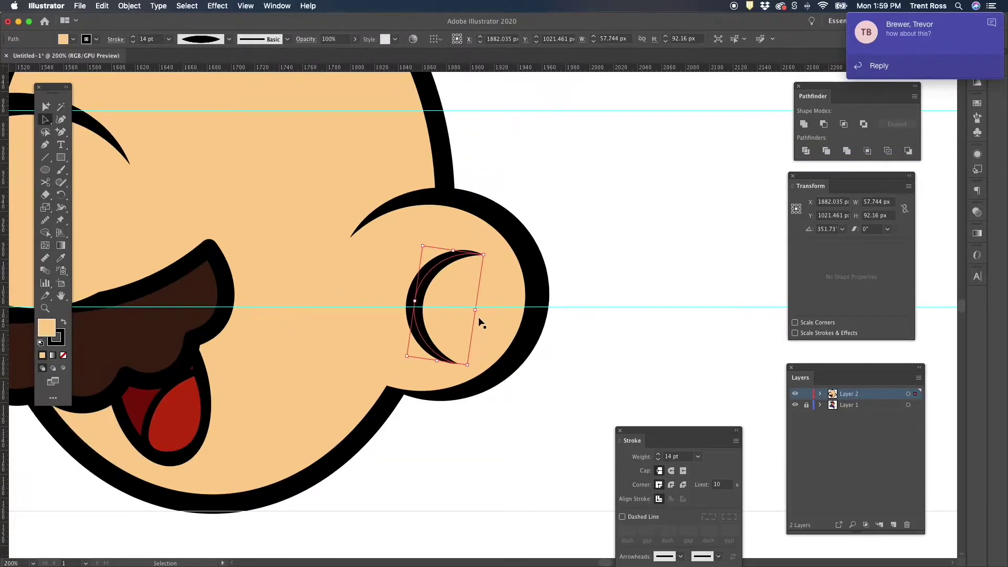
pyautogui.press('super+v')
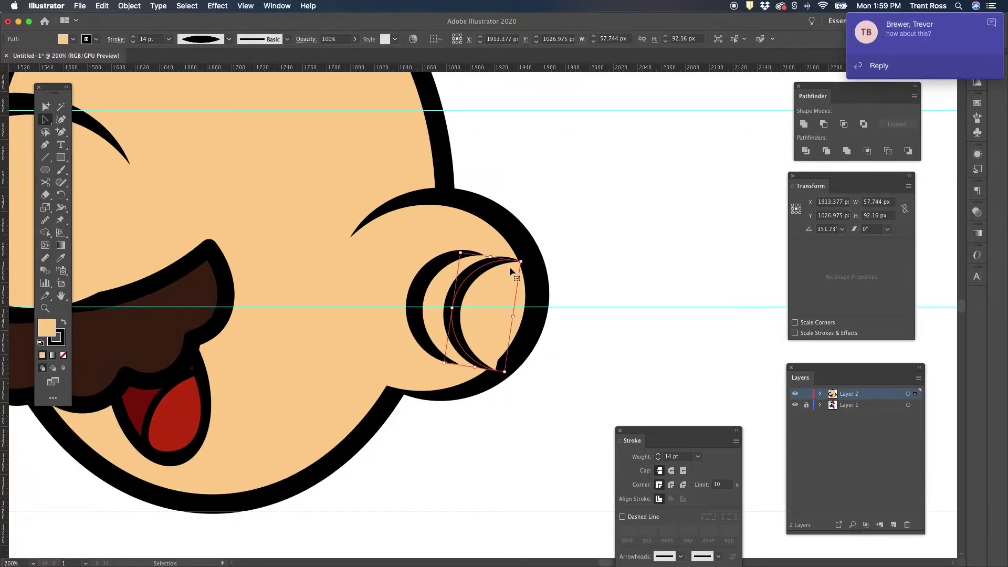
pyautogui.moveTo(524, 260); pyautogui.dragTo(510, 275)
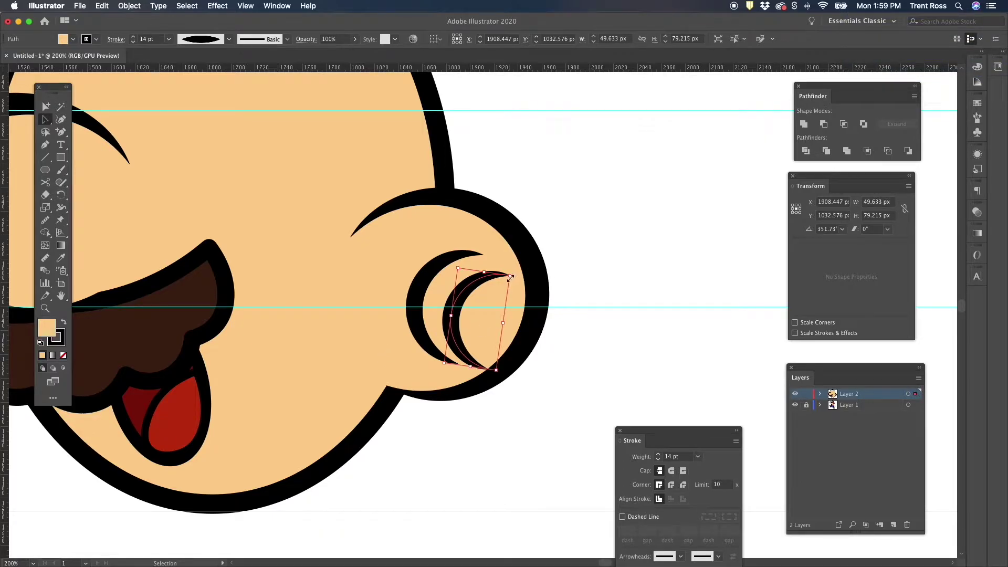
pyautogui.moveTo(510, 276); pyautogui.dragTo(447, 279)
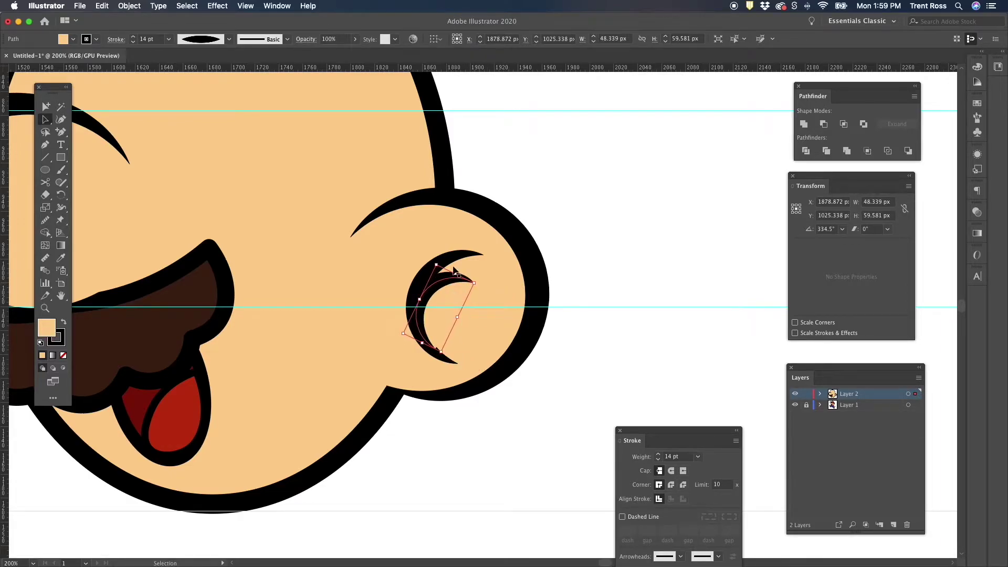
# Remove the fill from both inner ear curves, leaving only their black strokes
pyautogui.keyDown('shift'); pyautogui.click(437, 288); pyautogui.keyUp('shift')
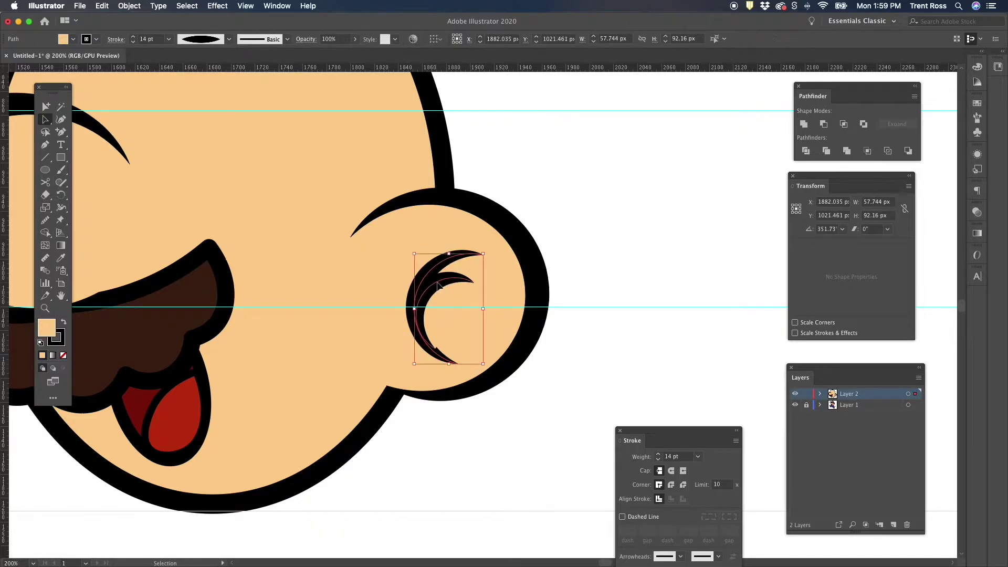
pyautogui.click(73, 39)
pyautogui.click(7, 59)
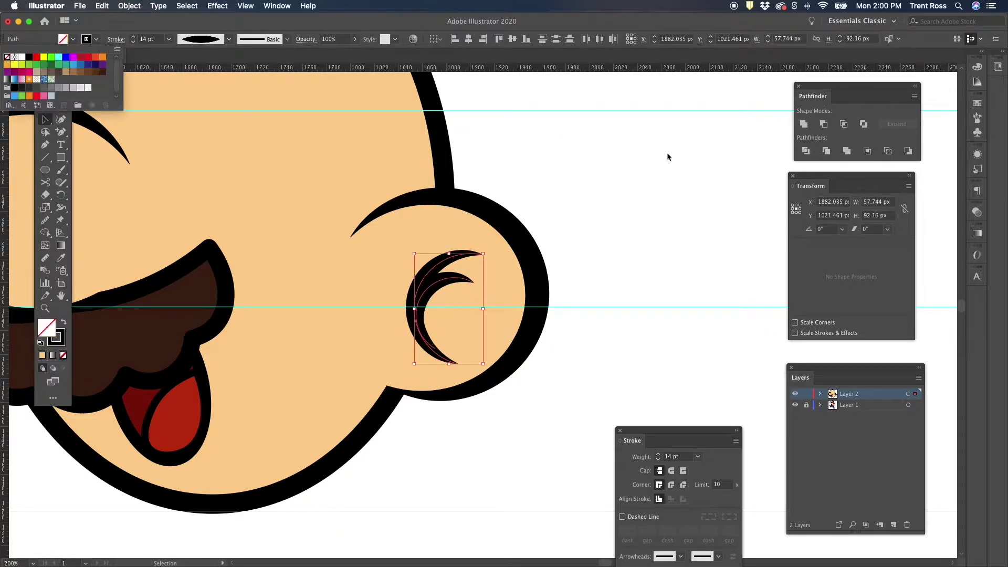
pyautogui.click(600, 257)
# Scale the smaller inner ear curve to about 43 by 53 px and set its stroke to 12 pt
pyautogui.click(459, 279)
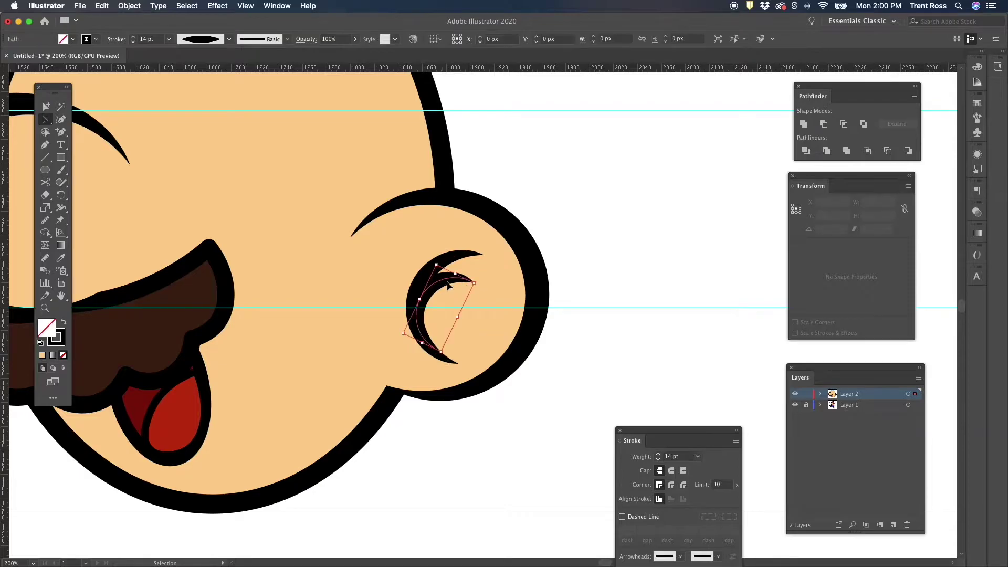
pyautogui.moveTo(479, 282); pyautogui.dragTo(446, 293)
pyautogui.click(168, 40)
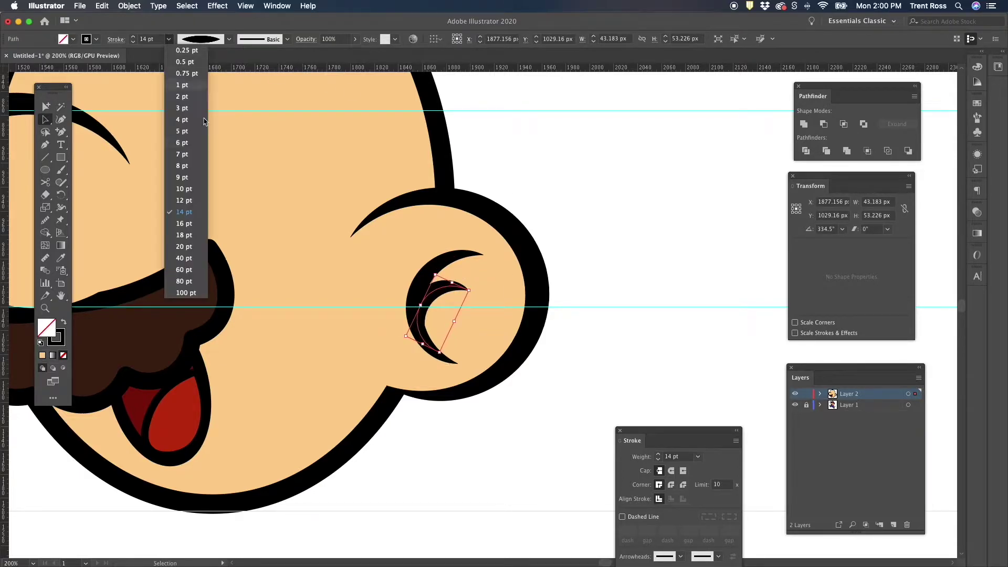
pyautogui.click(184, 200)
pyautogui.click(613, 244)
# Rotate the smaller inner ear curve to about 338° so its proportions match the reference ear
pyautogui.scroll(-2, 561, 261)
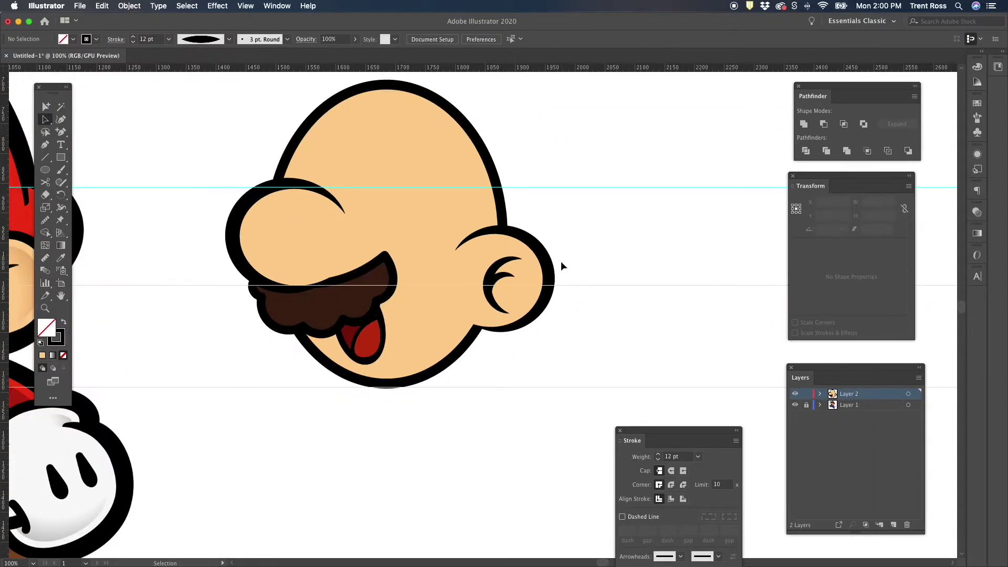
pyautogui.scroll(-1, 560, 260)
pyautogui.click(525, 273)
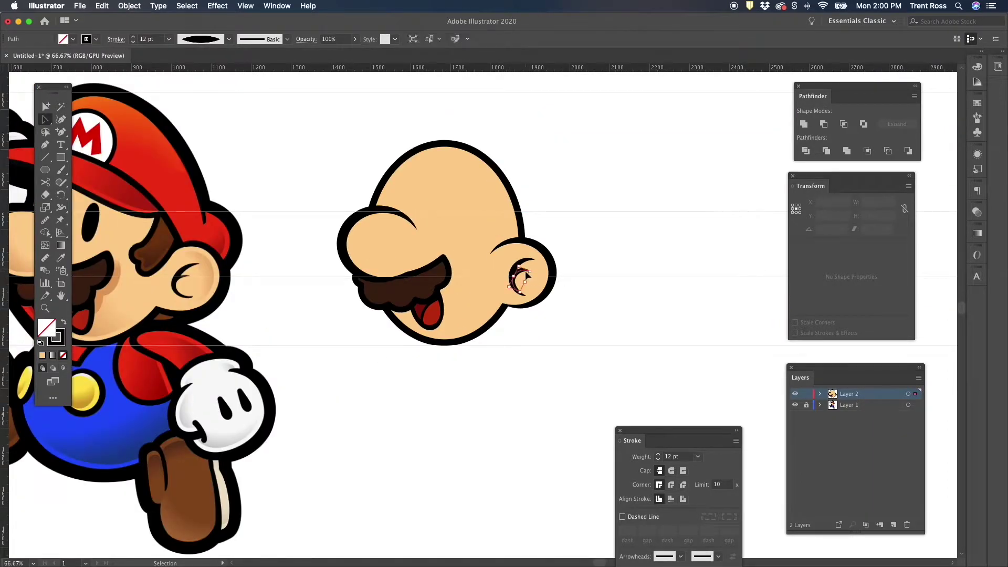
pyautogui.click(586, 336)
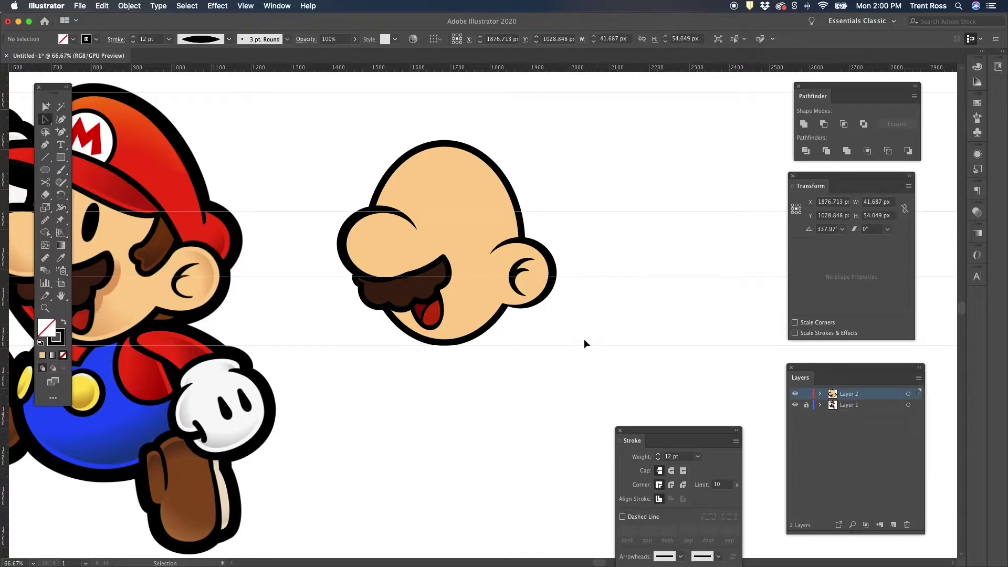
# Shift both inner ear curves together 5 px towards the face and 2 px up
pyautogui.hscroll(-2, 543, 282)
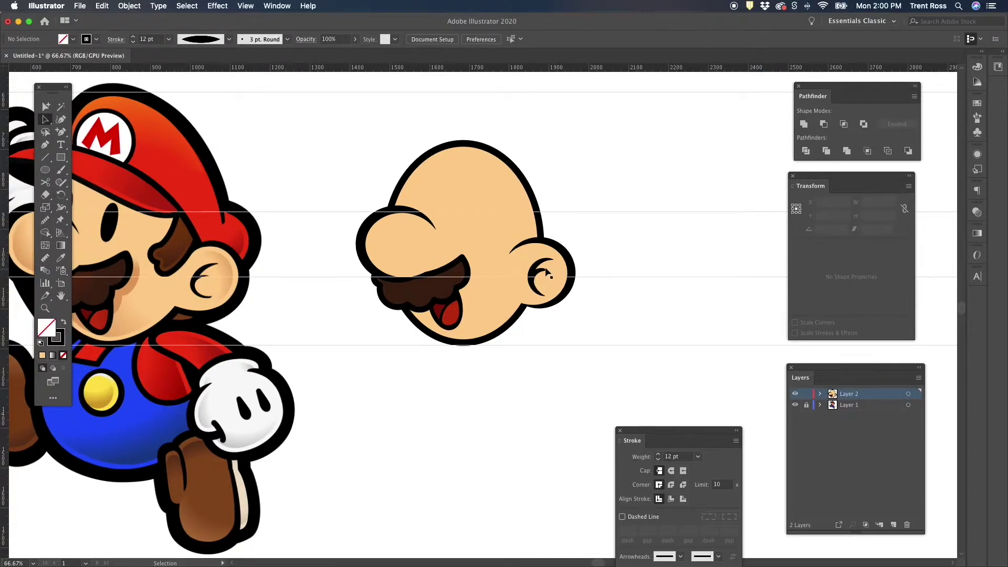
pyautogui.scroll(2, 543, 269)
pyautogui.click(544, 271)
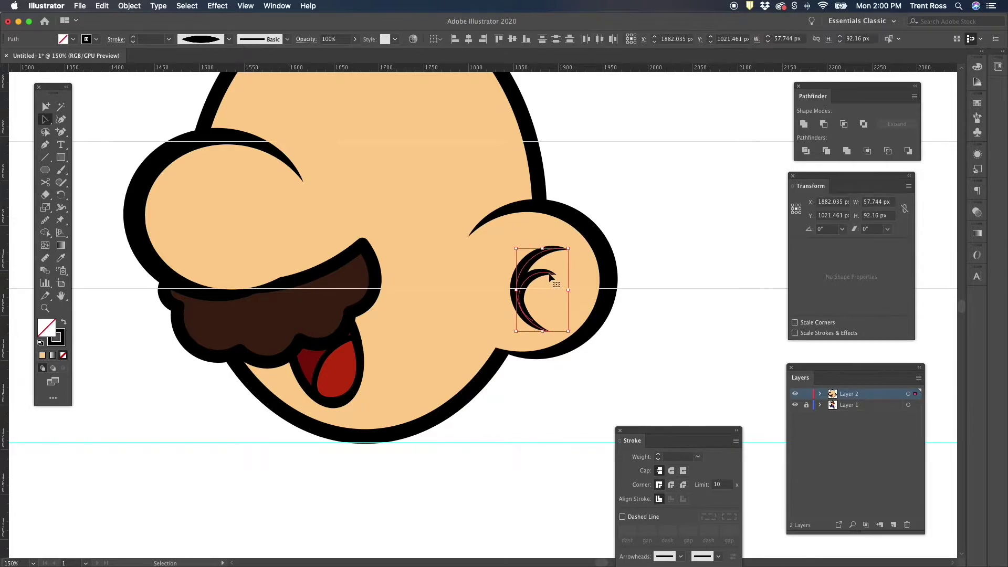
pyautogui.press('Left')
pyautogui.press('Left')
pyautogui.press('Left')
pyautogui.press('Left')
pyautogui.press('Left')
pyautogui.press('Left')
pyautogui.press('Up')
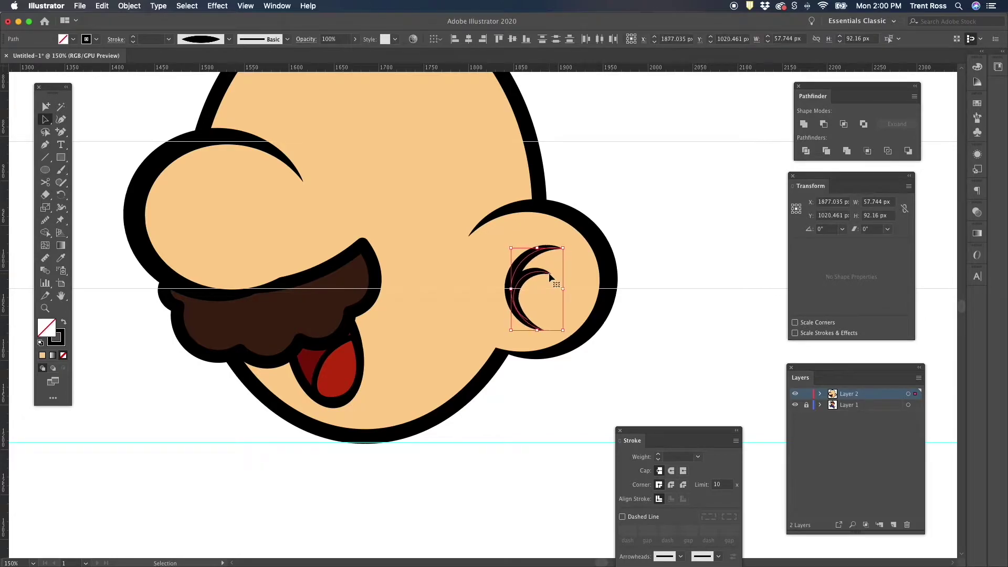
pyautogui.press('Right')
pyautogui.press('Up')
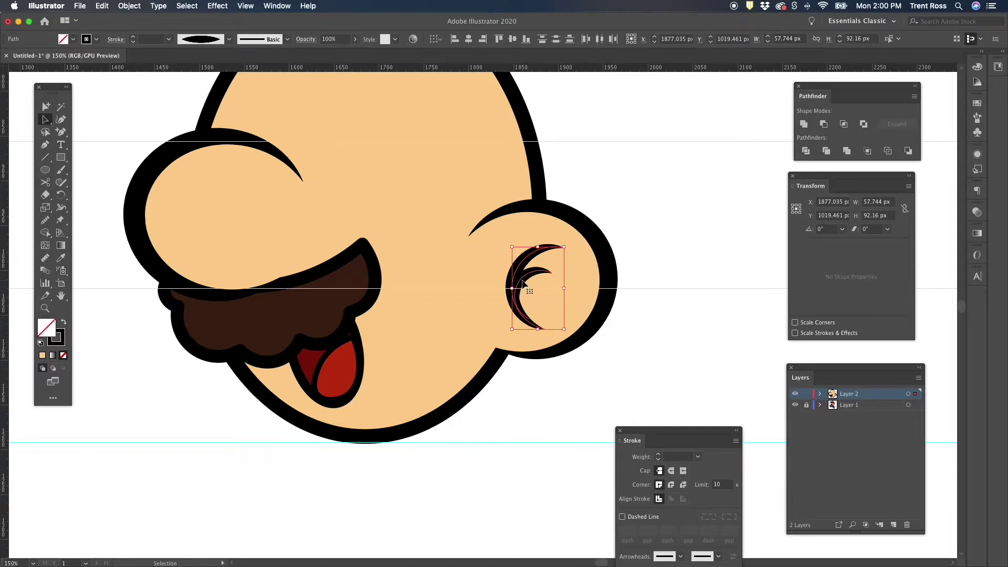
# Expand the appearance of both inner ear curves and unite them into a single black shape
pyautogui.click(129, 6)
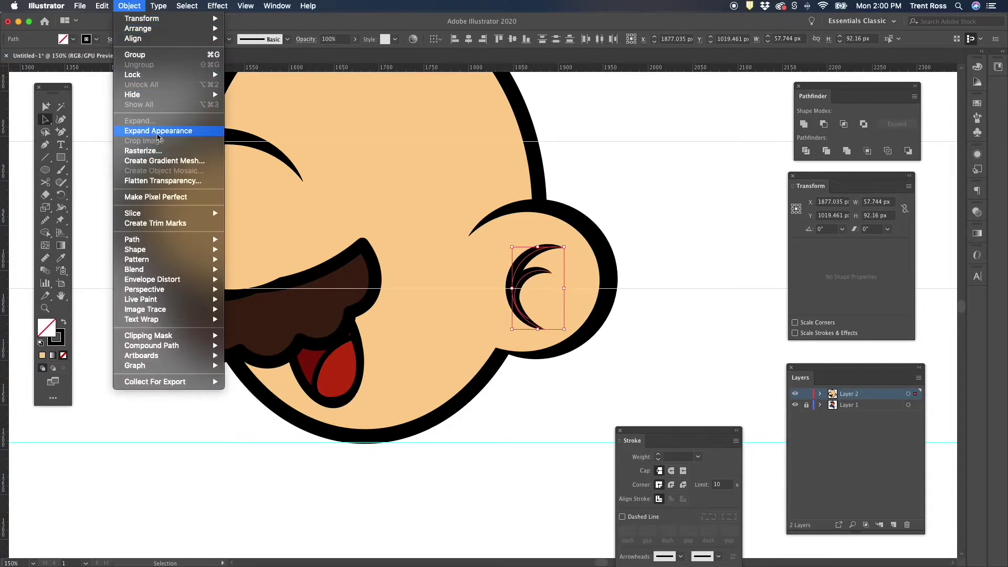
pyautogui.click(155, 131)
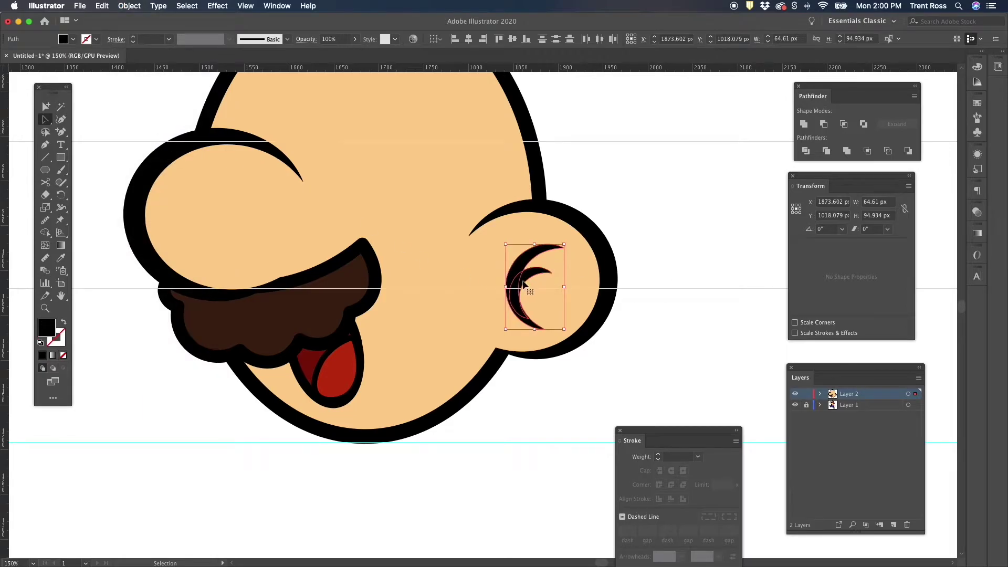
pyautogui.click(673, 287)
pyautogui.click(532, 271)
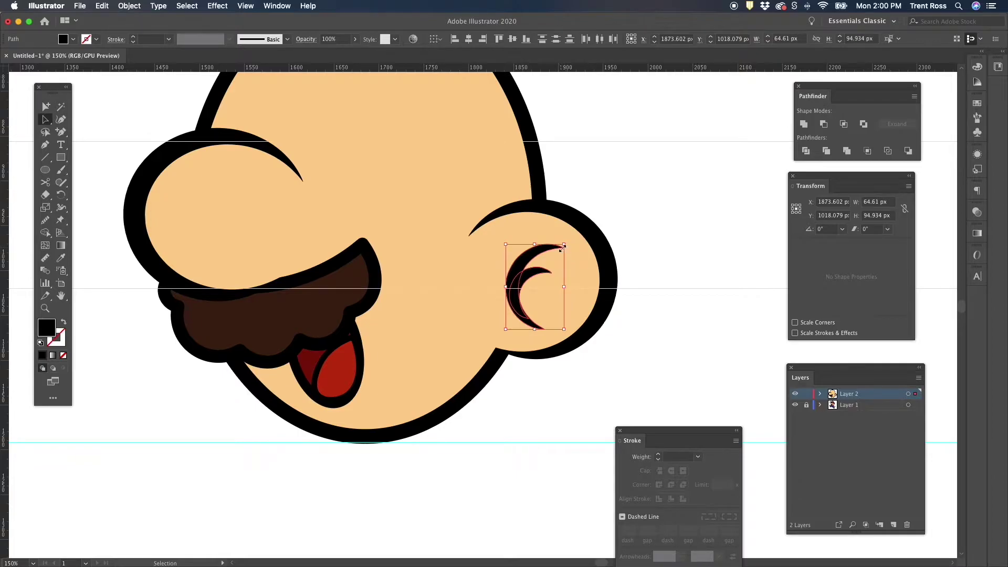
pyautogui.click(803, 124)
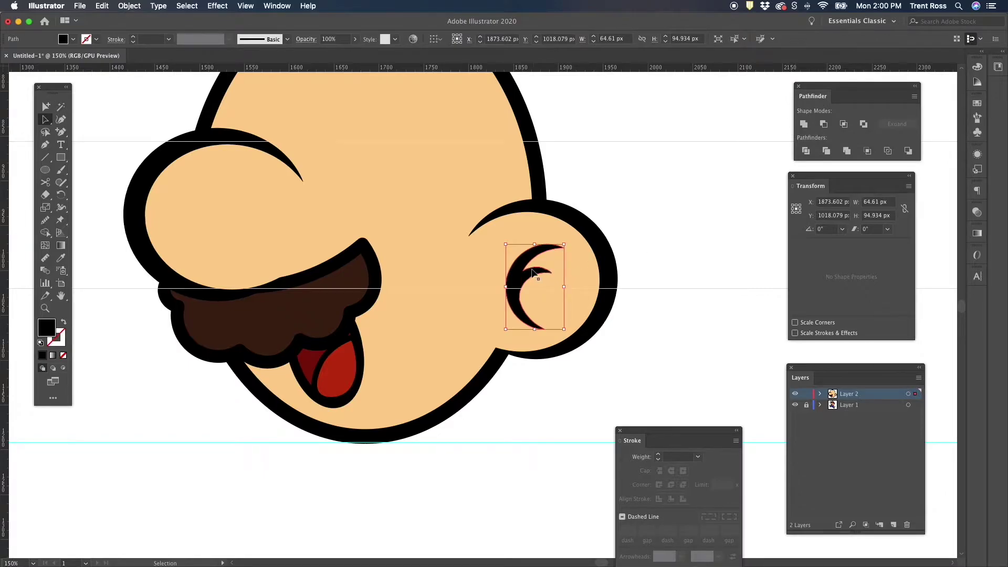
pyautogui.moveTo(563, 244)
pyautogui.mouseDown()
pyautogui.moveTo(557, 253)
pyautogui.moveTo(565, 245)
pyautogui.mouseUp()
pyautogui.click(631, 216)
# Compare the new head and its ear detail with the reference Mario, including the shape of his cap
pyautogui.scroll(-2, 552, 272)
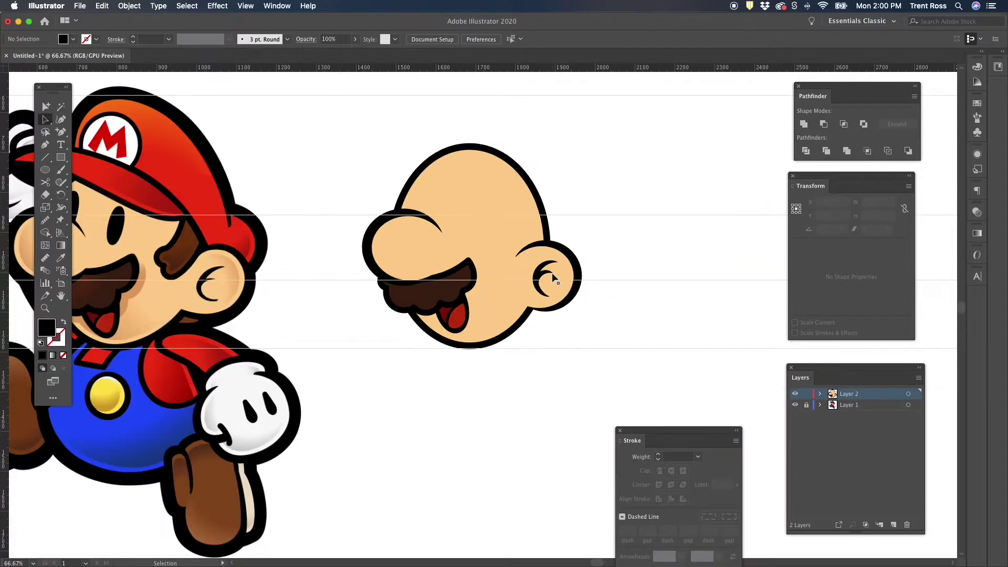
pyautogui.scroll(1, 553, 278)
pyautogui.scroll(-1, 554, 278)
pyautogui.scroll(1, 563, 282)
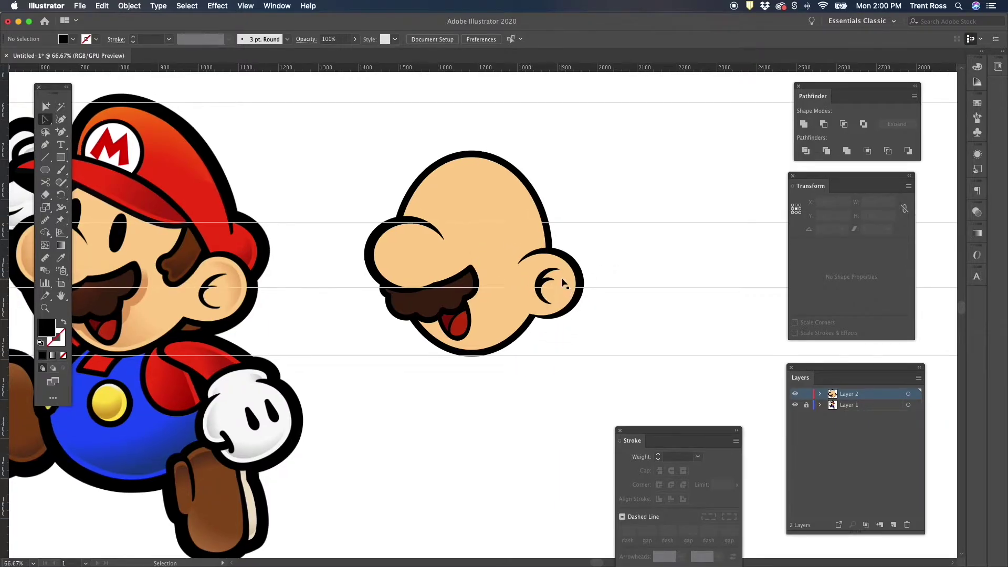
pyautogui.hscroll(-3, 562, 282)
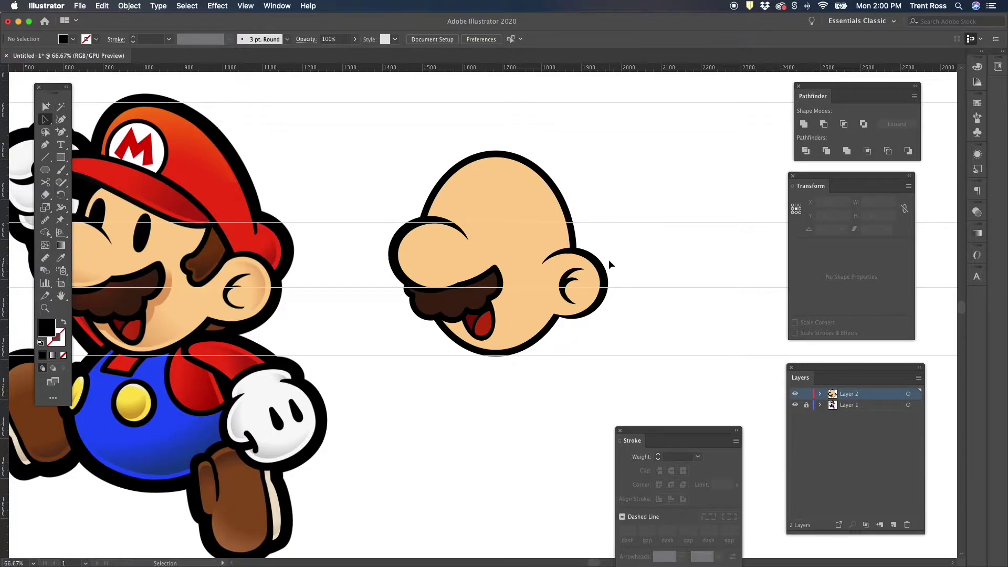
pyautogui.hscroll(-3, 609, 259)
pyautogui.scroll(1, 608, 259)
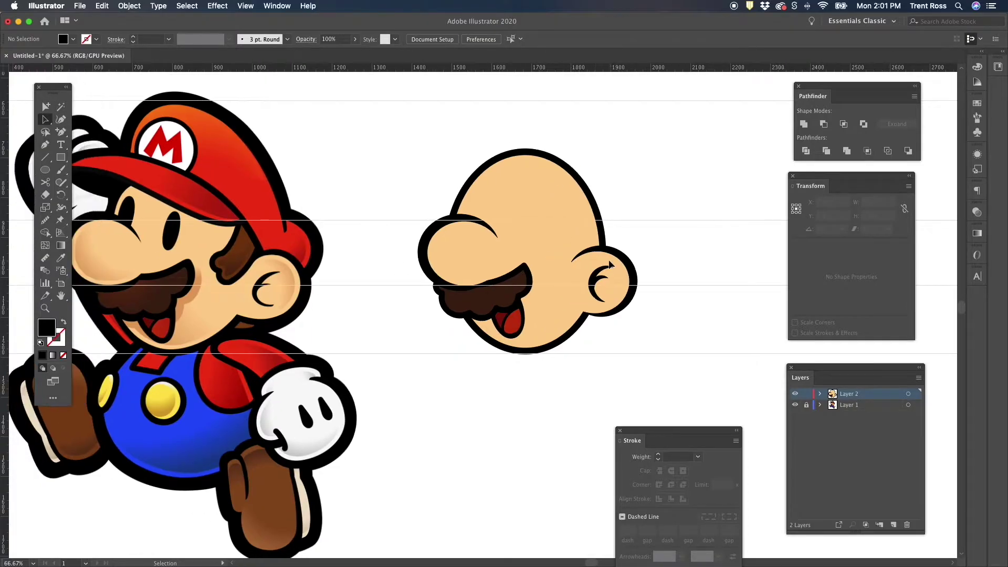
pyautogui.scroll(2, 609, 260)
pyautogui.hscroll(2, 609, 259)
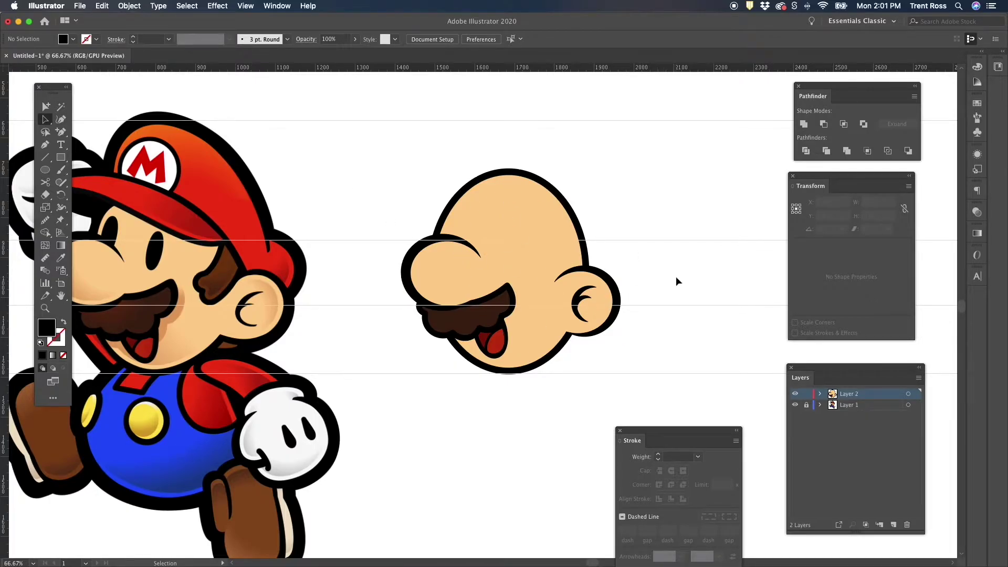
pyautogui.hscroll(-2, 676, 277)
pyautogui.scroll(1, 676, 277)
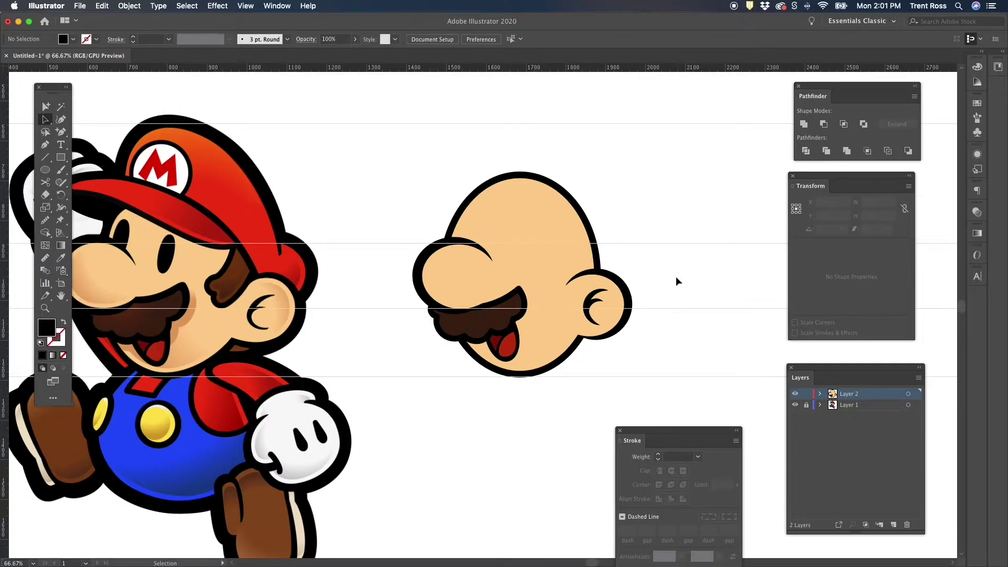
pyautogui.hscroll(-3, 675, 276)
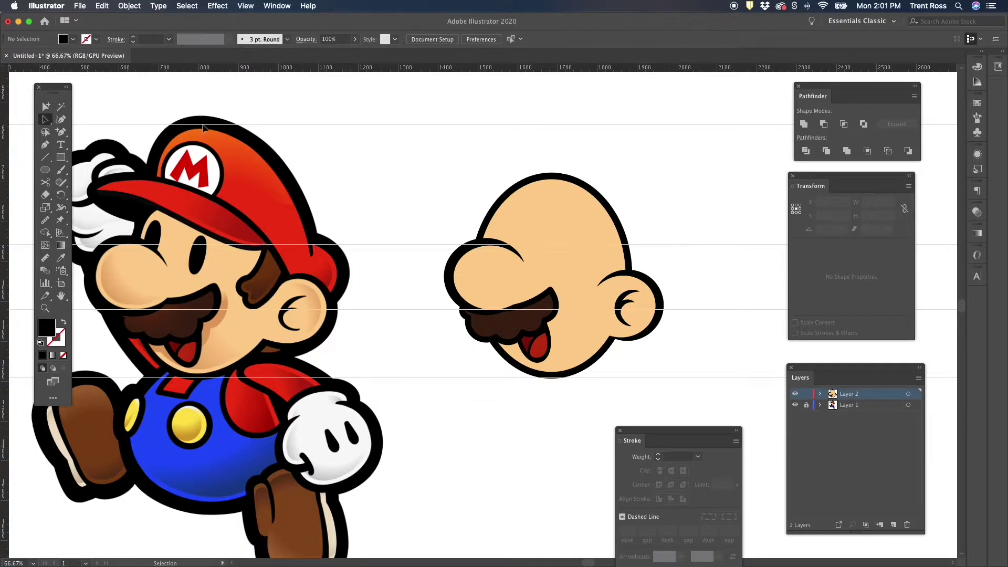
# Draw the base of the cap with the Pen tool, curving from the top of the ear across the forehead and back behind the head
pyautogui.click(45, 145)
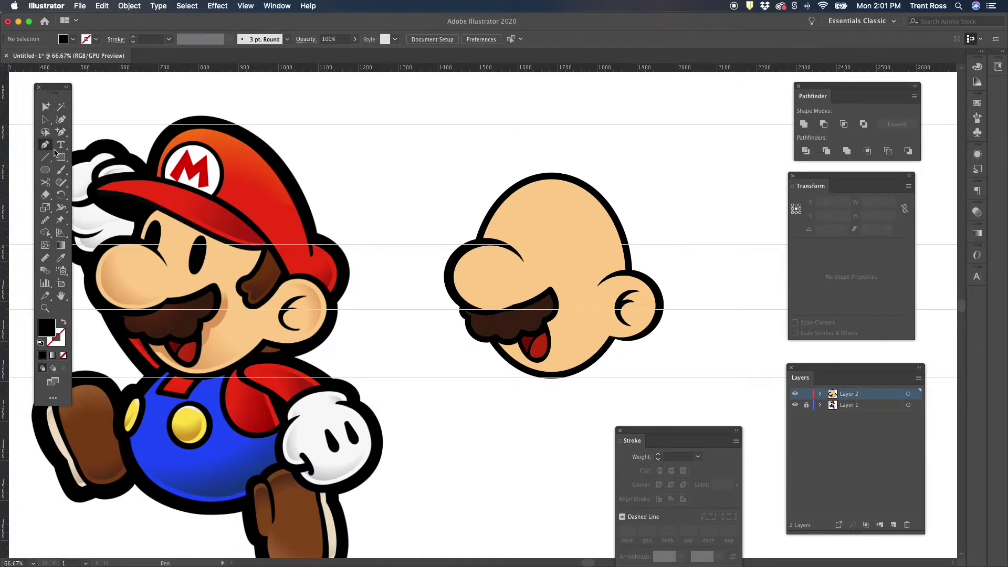
pyautogui.click(626, 272)
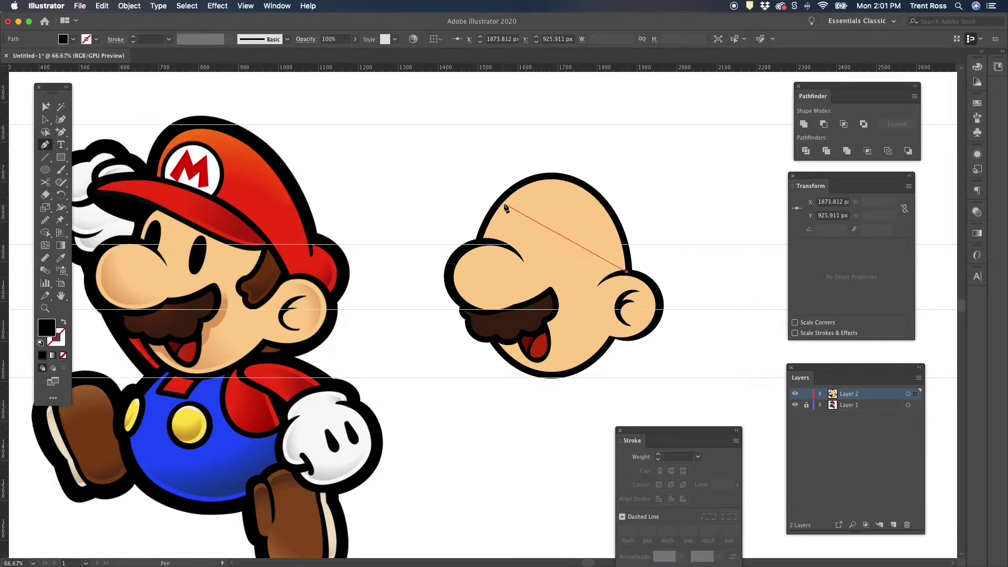
pyautogui.moveTo(476, 211); pyautogui.dragTo(389, 210)
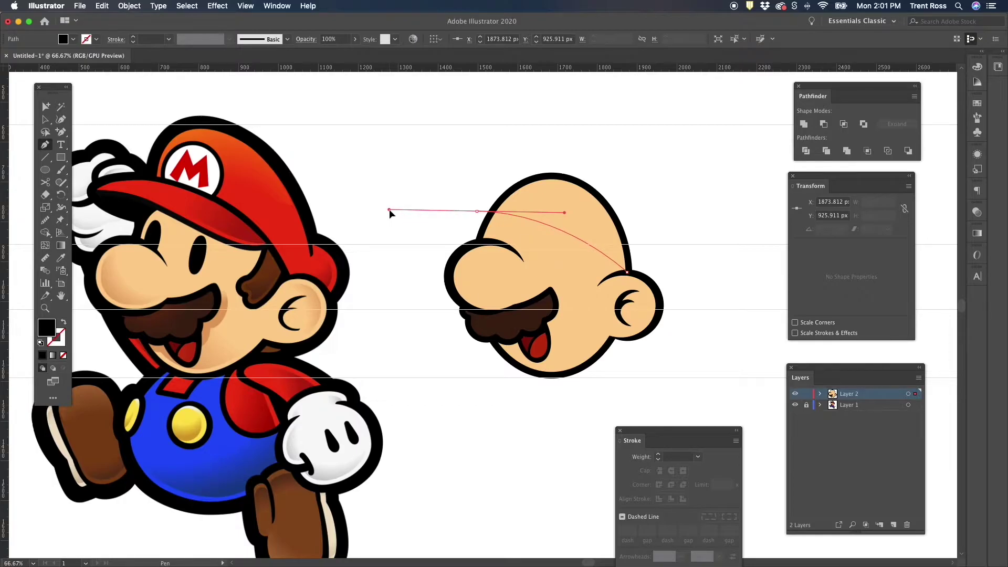
pyautogui.moveTo(389, 209); pyautogui.dragTo(389, 210)
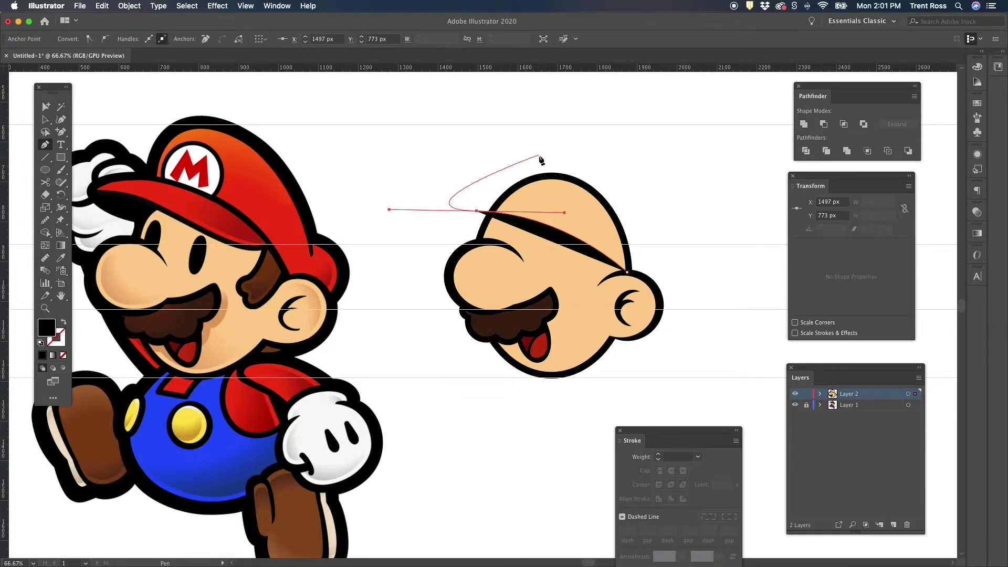
pyautogui.click(645, 249)
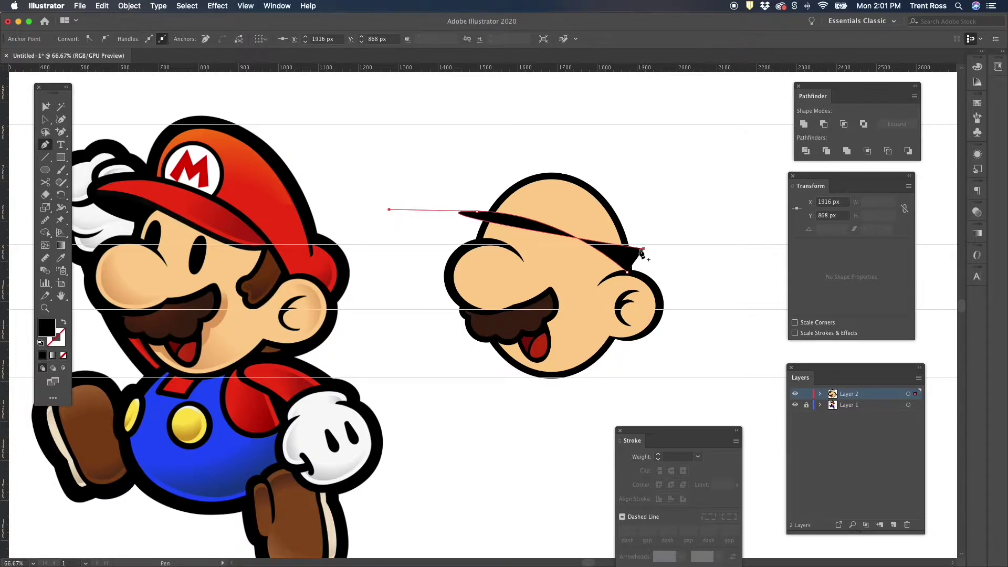
# Reshape the cap with the Curvature tool into a rounded crown about 482 by 325 px, peaking towards the front with a rounded back corner
pyautogui.hotkey('shift', '`')
pyautogui.moveTo(520, 233); pyautogui.dragTo(562, 151)
pyautogui.moveTo(476, 211); pyautogui.dragTo(498, 211)
pyautogui.press('cmd+z')
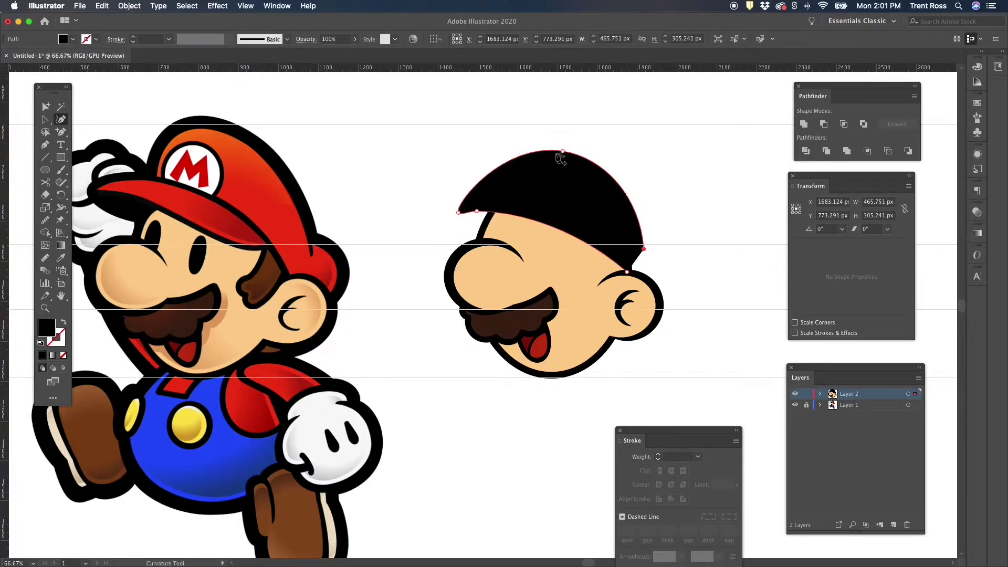
pyautogui.moveTo(562, 153); pyautogui.dragTo(513, 144)
pyautogui.moveTo(644, 248); pyautogui.dragTo(648, 253)
pyautogui.doubleClick(647, 257)
pyautogui.click(627, 272)
pyautogui.moveTo(598, 269); pyautogui.dragTo(601, 258)
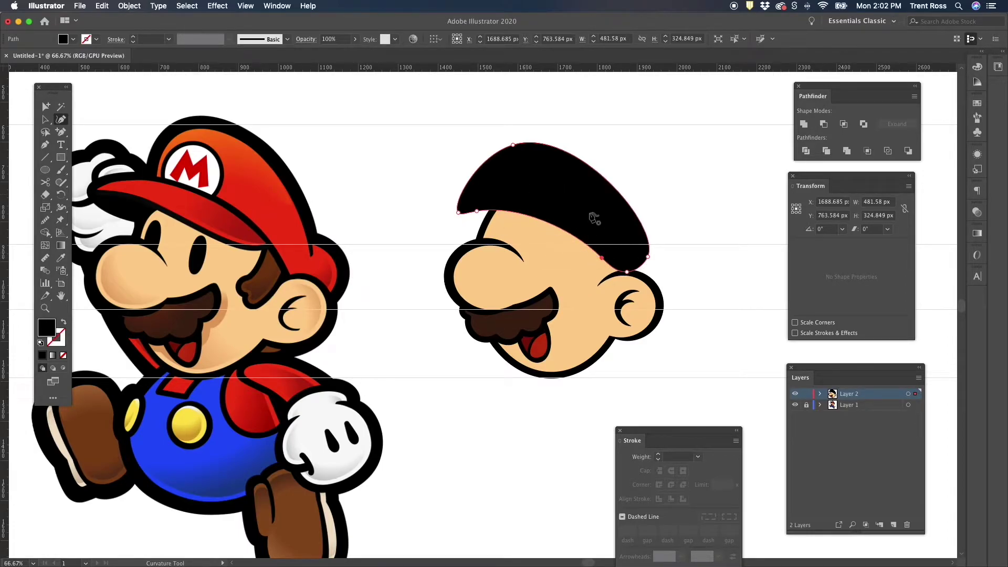
# Fill the cap with the red sampled from the reference cap and give it a 16 pt black stroke
pyautogui.press('i')
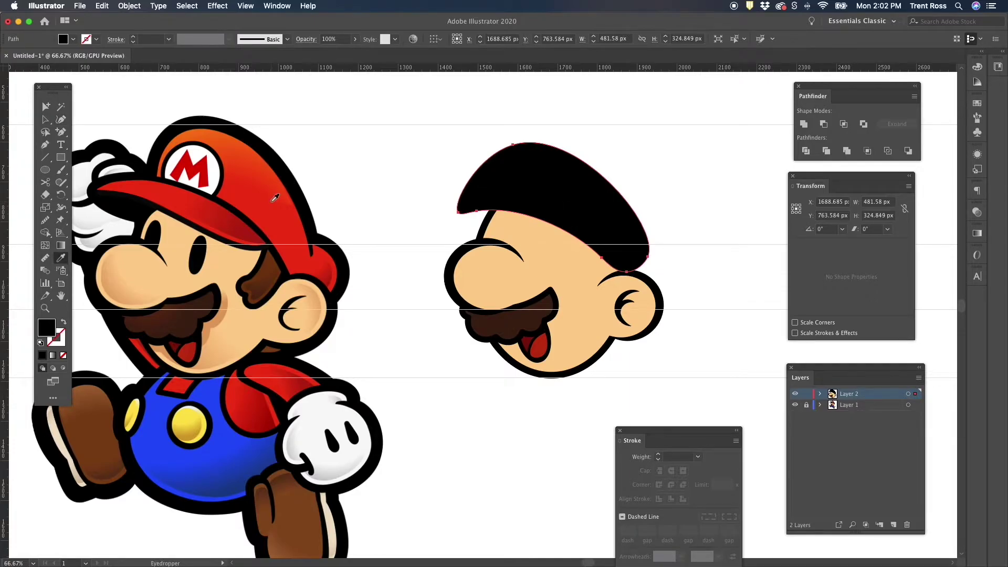
pyautogui.click(273, 201)
pyautogui.click(46, 120)
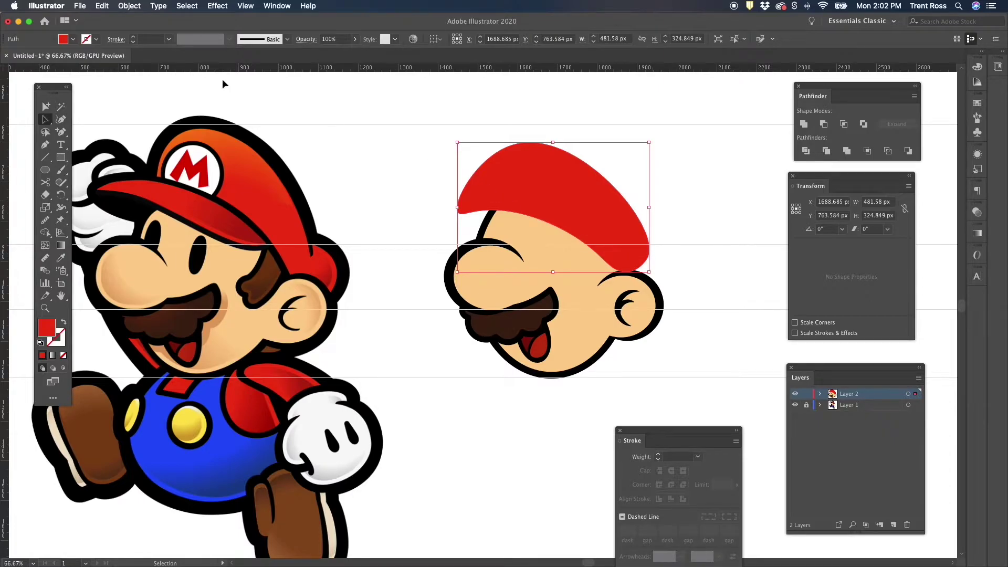
pyautogui.click(97, 40)
pyautogui.click(29, 57)
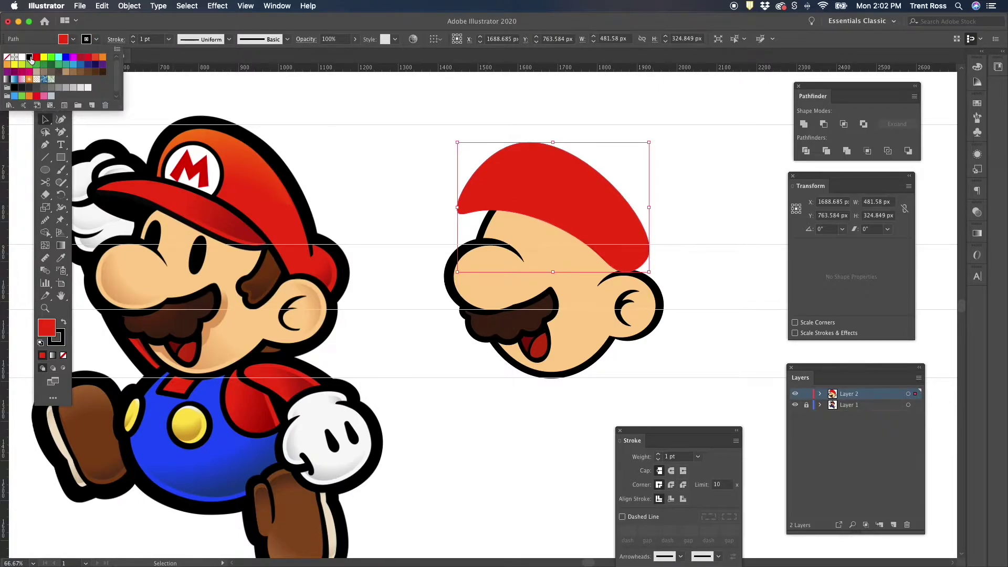
pyautogui.click(168, 39)
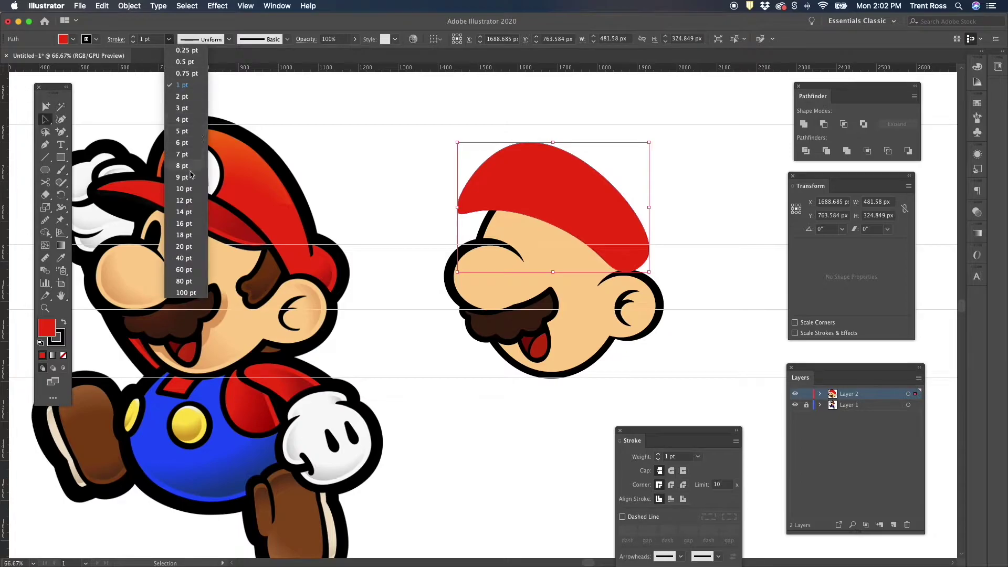
pyautogui.click(194, 225)
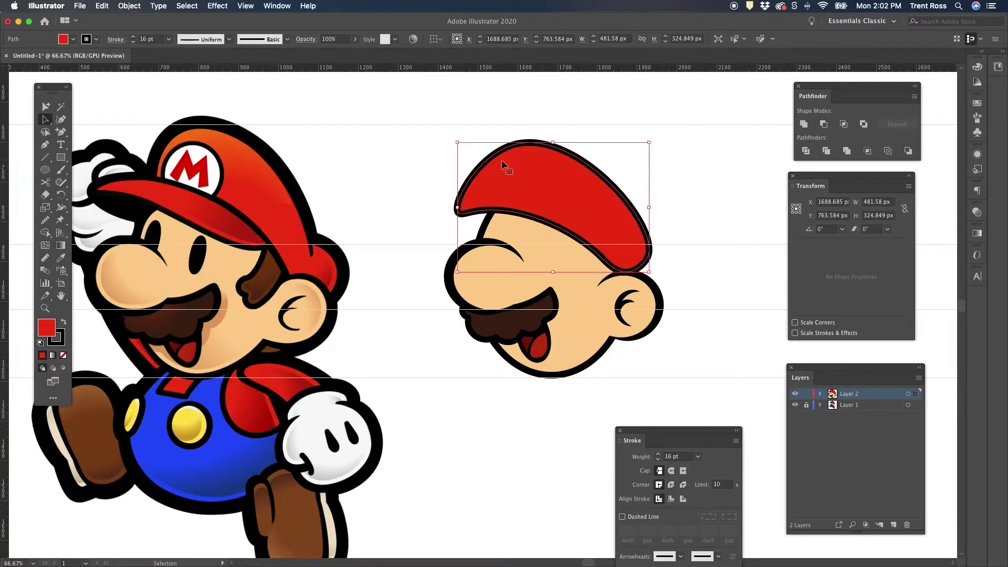
pyautogui.click(386, 192)
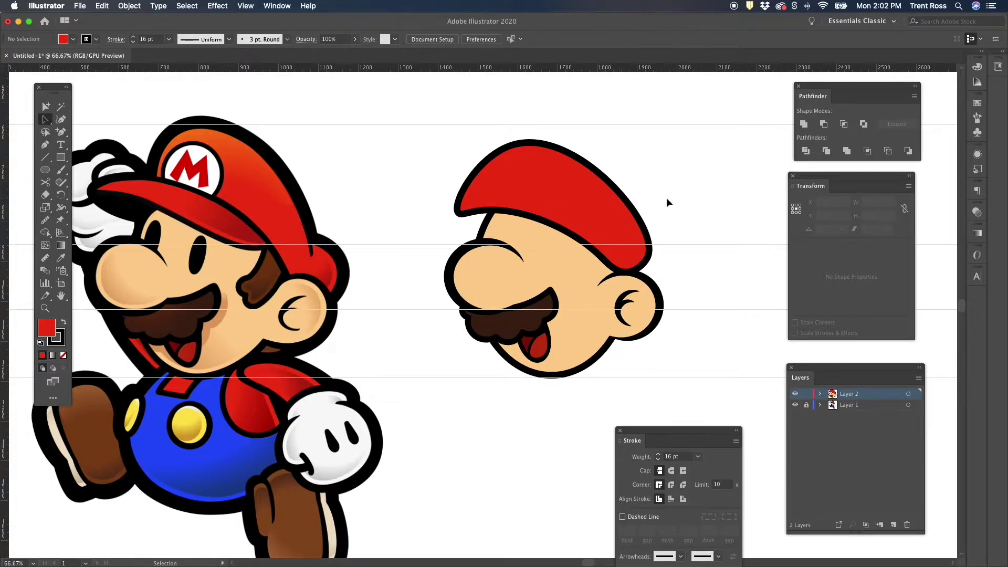
# Draw a red ellipse about 148 by 143 px with a black outline over the cap's back corner, above the ear
pyautogui.hscroll(2, 666, 197)
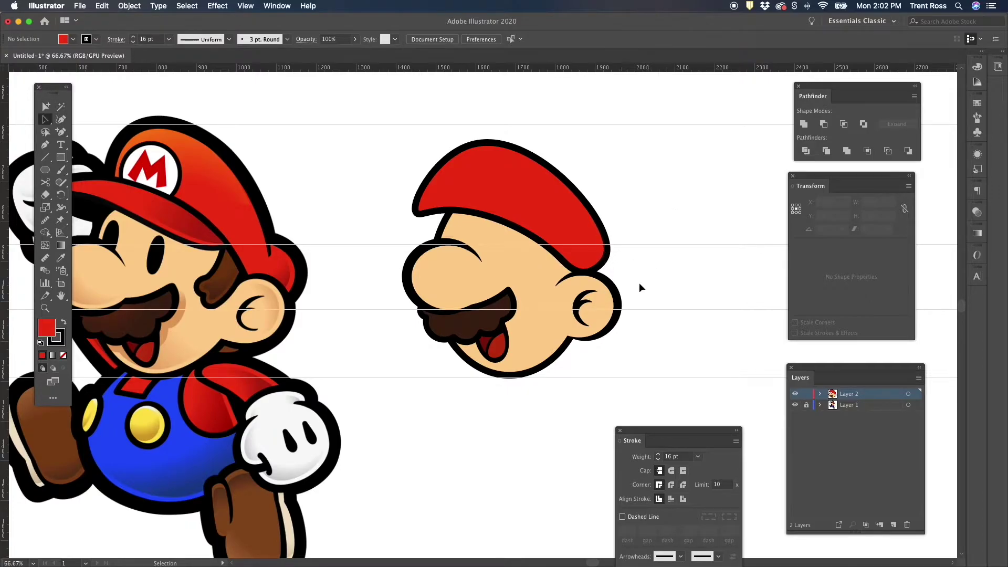
pyautogui.click(45, 170)
pyautogui.moveTo(581, 230); pyautogui.dragTo(641, 289)
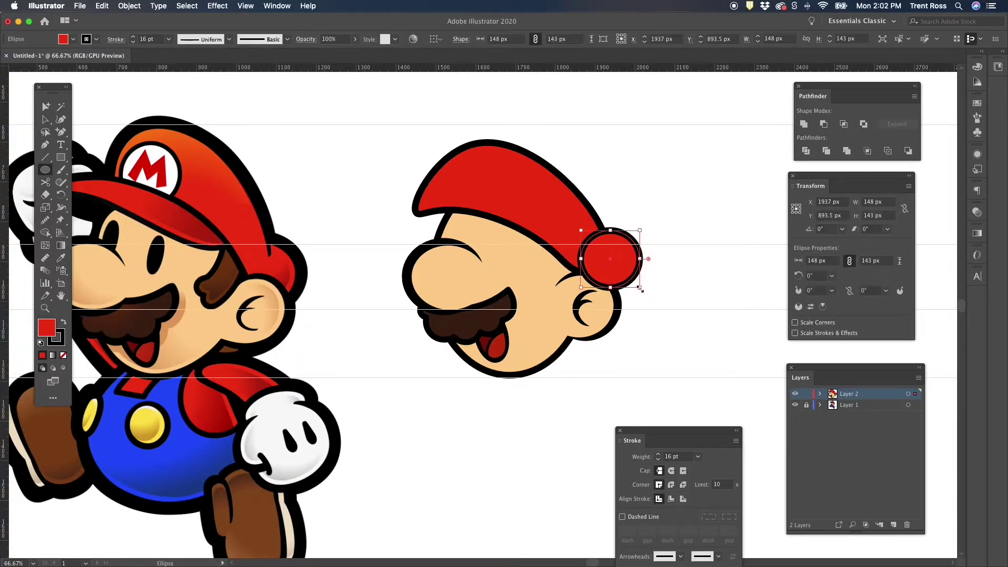
# Send the ellipse behind the whole head and shift it slightly forward so it peeks out behind the cap
pyautogui.press('a')
pyautogui.rightClick(620, 262)
pyautogui.moveTo(655, 431)
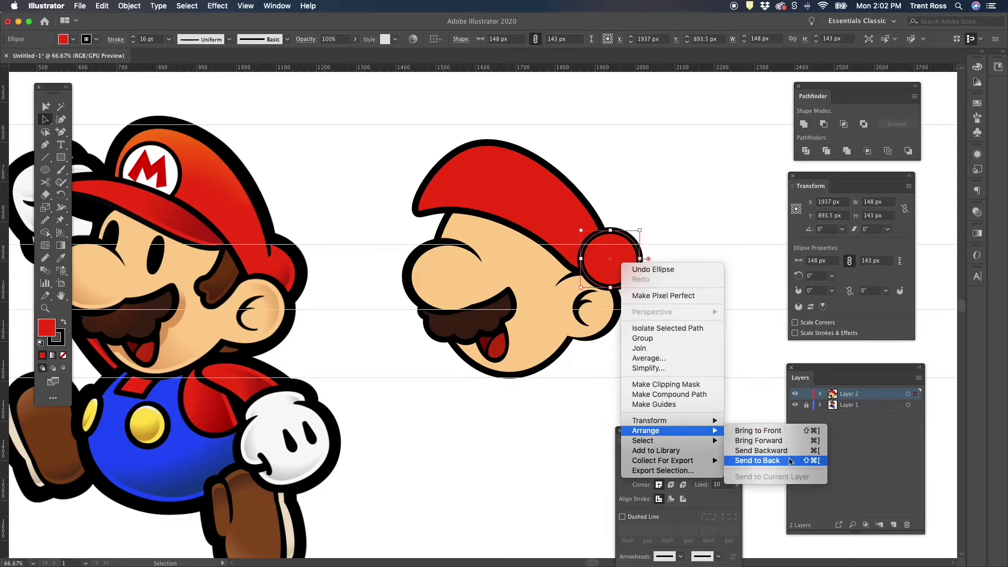
pyautogui.click(749, 460)
pyautogui.click(604, 406)
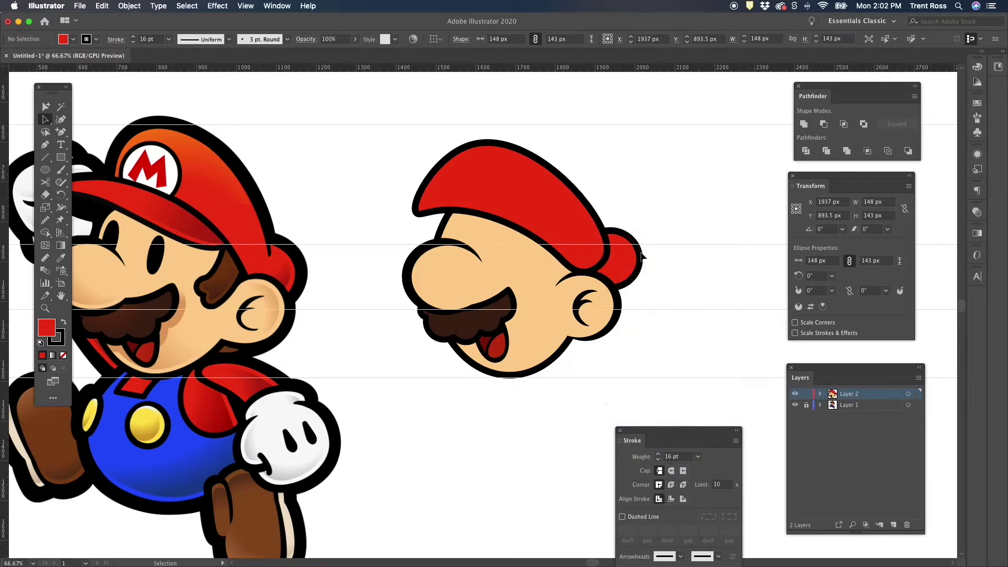
pyautogui.click(614, 261)
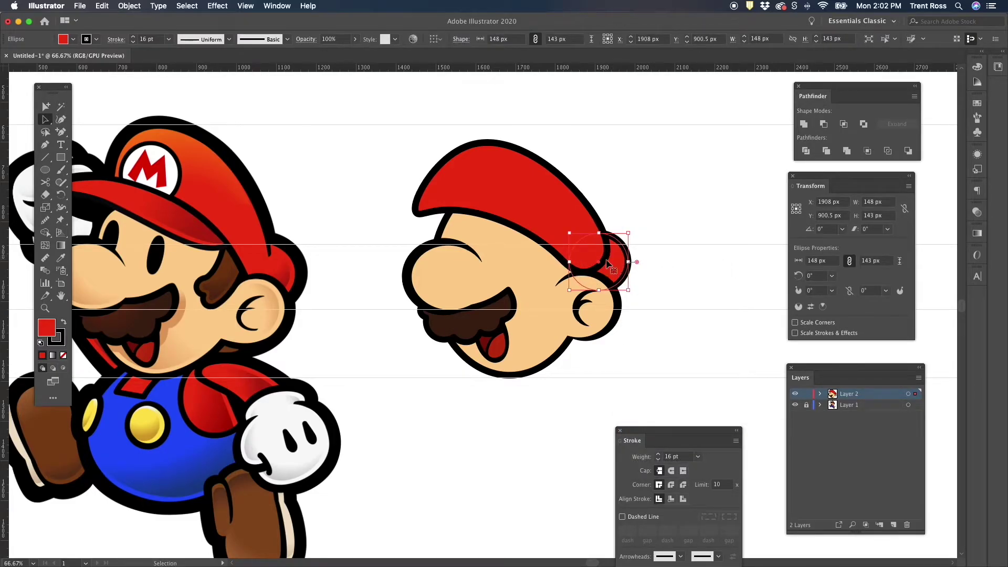
# Cut the cap outline with the Scissors tool above the ear and at the back edge, and delete the rounded corner segment between
pyautogui.click(526, 197)
pyautogui.scroll(1, 615, 245)
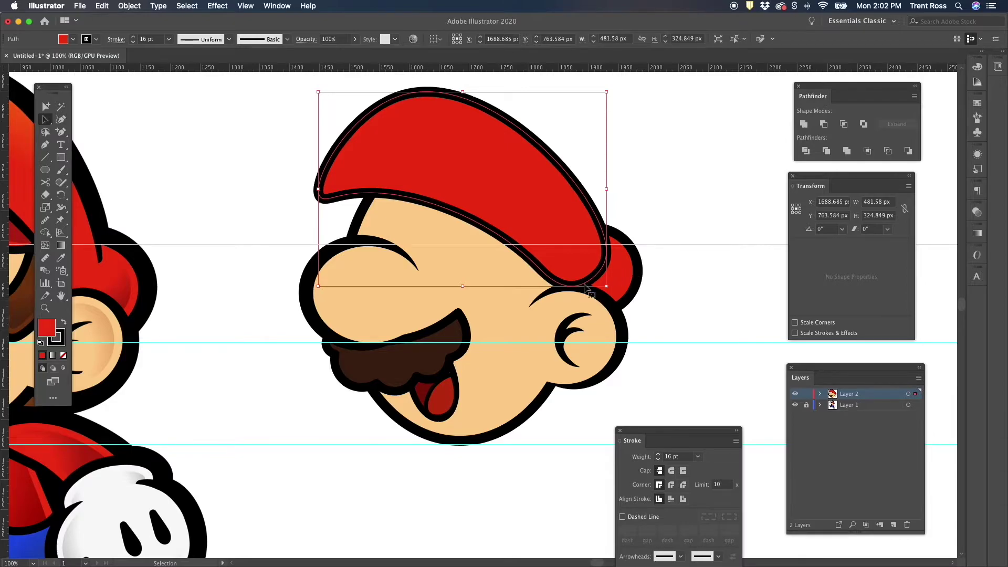
pyautogui.press('c')
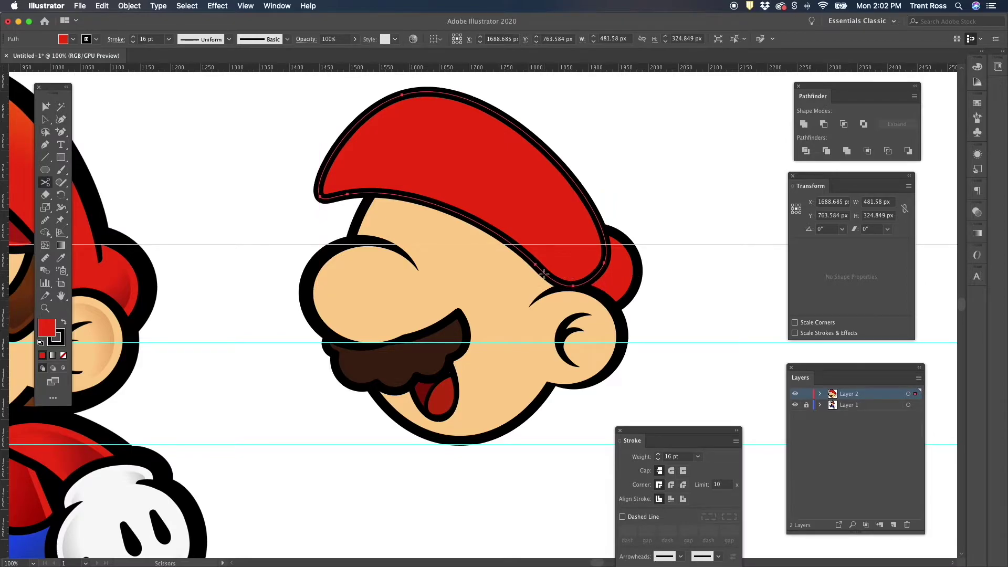
pyautogui.click(567, 285)
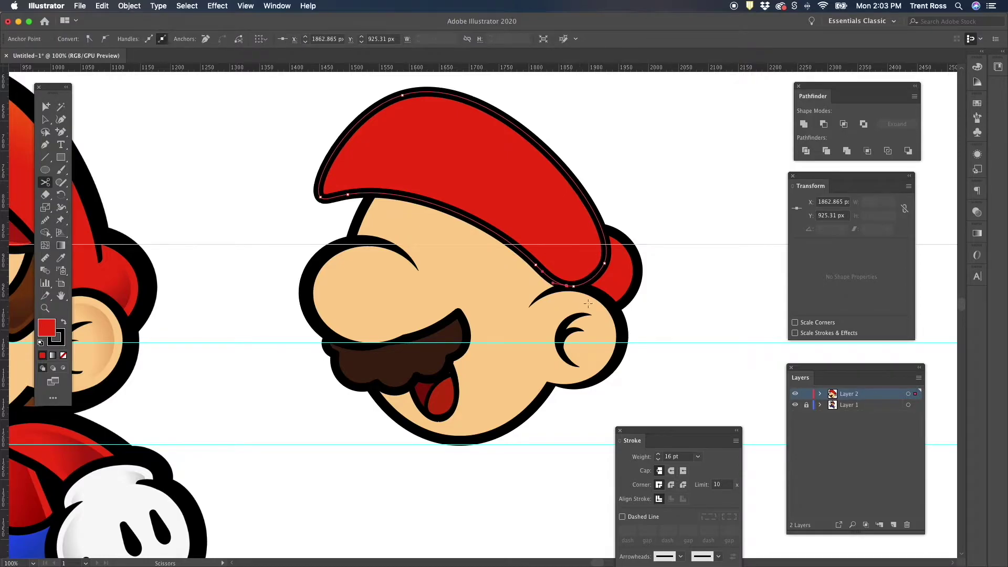
pyautogui.click(606, 248)
pyautogui.press('a')
pyautogui.click(599, 281)
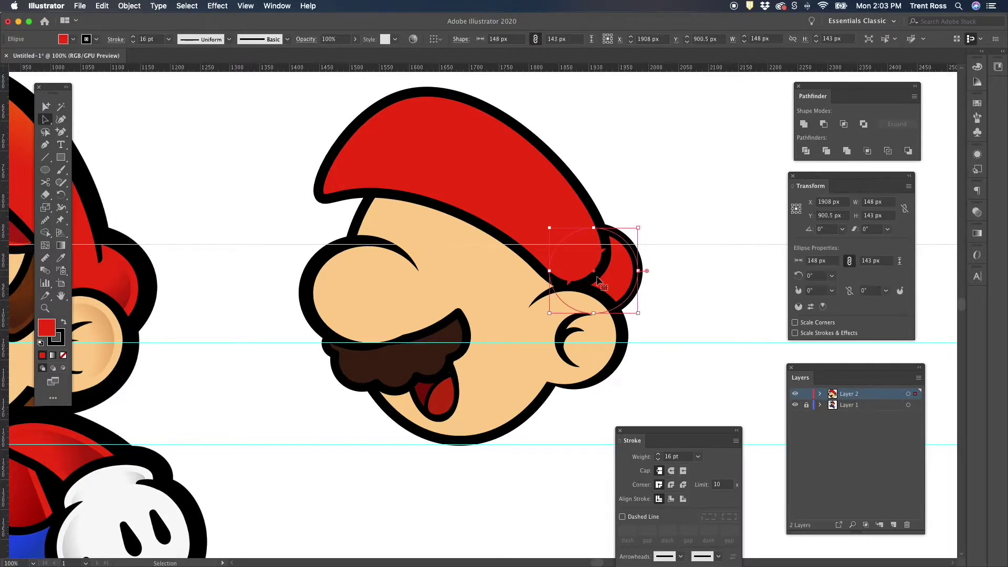
pyautogui.press('Delete')
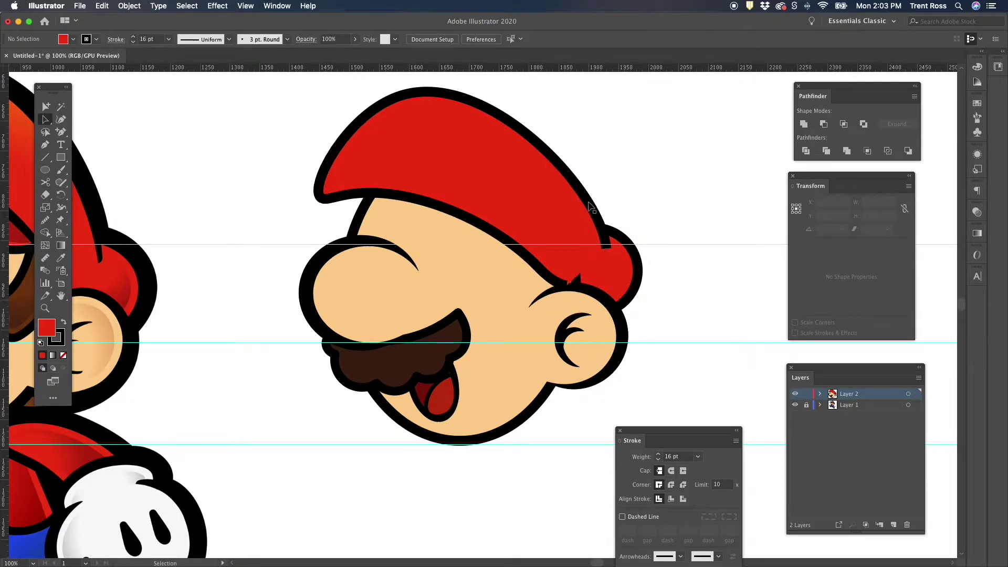
# Give the cap's open outline a width profile that tapers at both ends and a 20 pt stroke
pyautogui.click(499, 140)
pyautogui.click(230, 39)
pyautogui.click(199, 79)
pyautogui.click(682, 188)
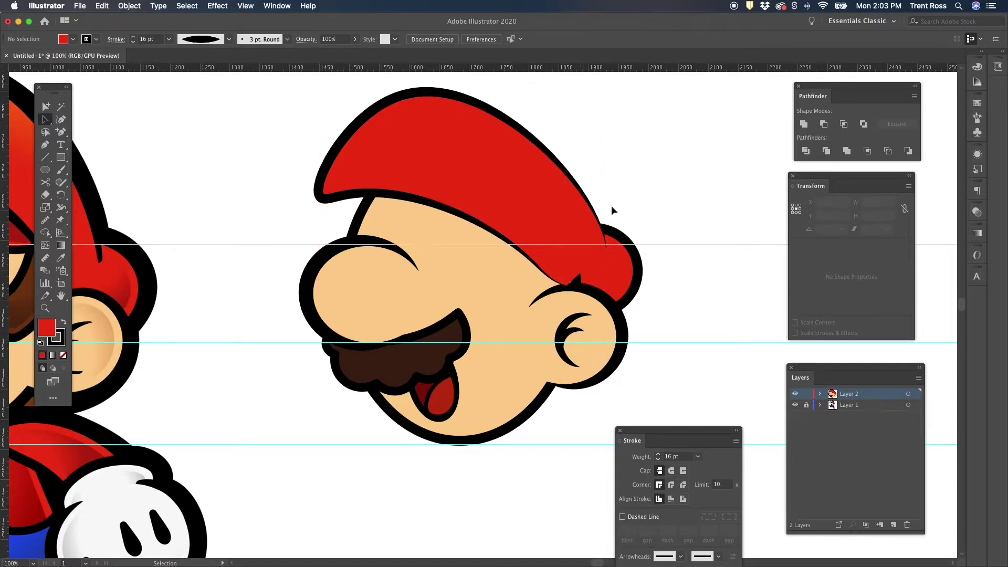
pyautogui.click(564, 200)
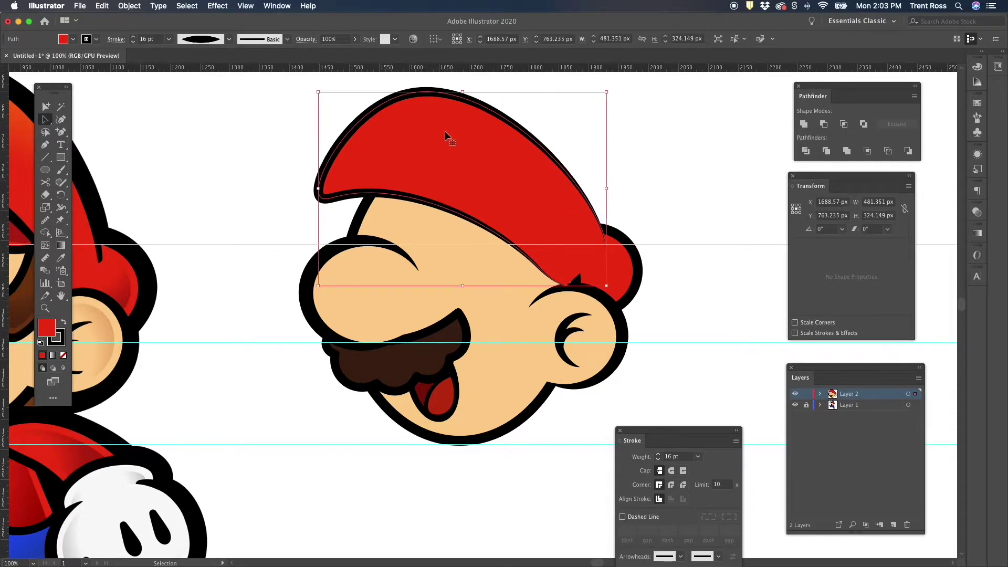
pyautogui.click(169, 40)
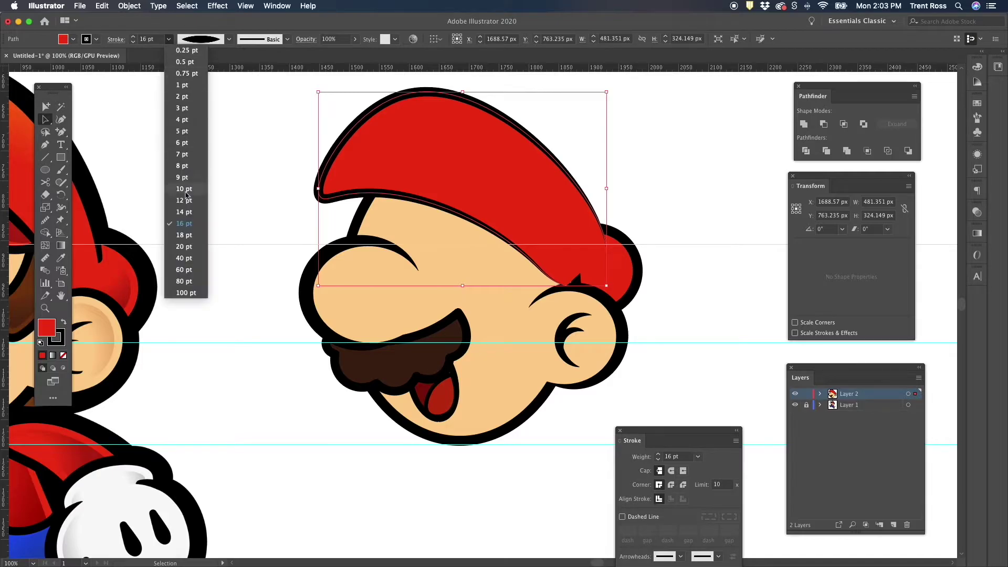
pyautogui.click(189, 246)
pyautogui.click(744, 206)
# Reshape the cap with the Curvature tool, extending its back end down, bulging the back edge outward and raising the crown
pyautogui.click(585, 200)
pyautogui.hotkey('shift', '`')
pyautogui.moveTo(606, 248); pyautogui.dragTo(608, 261)
pyautogui.click(575, 195)
pyautogui.moveTo(579, 199); pyautogui.dragTo(591, 200)
pyautogui.moveTo(402, 96); pyautogui.dragTo(402, 87)
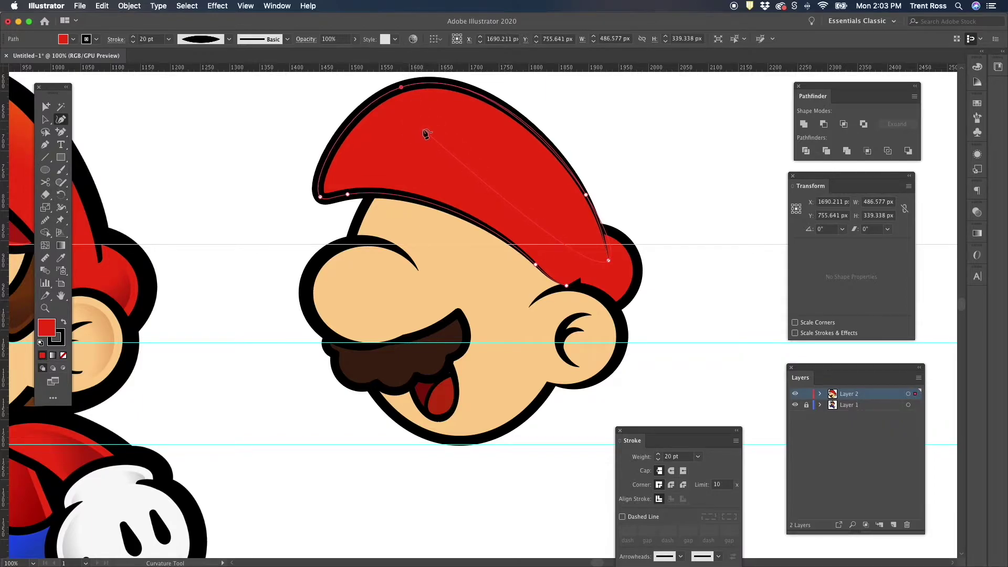
# Raise the cap's peak to the upper guide and adjust its lower edge to arch smoothly over the forehead
pyautogui.scroll(-1, 423, 131)
pyautogui.scroll(3, 424, 131)
pyautogui.hscroll(-2, 424, 130)
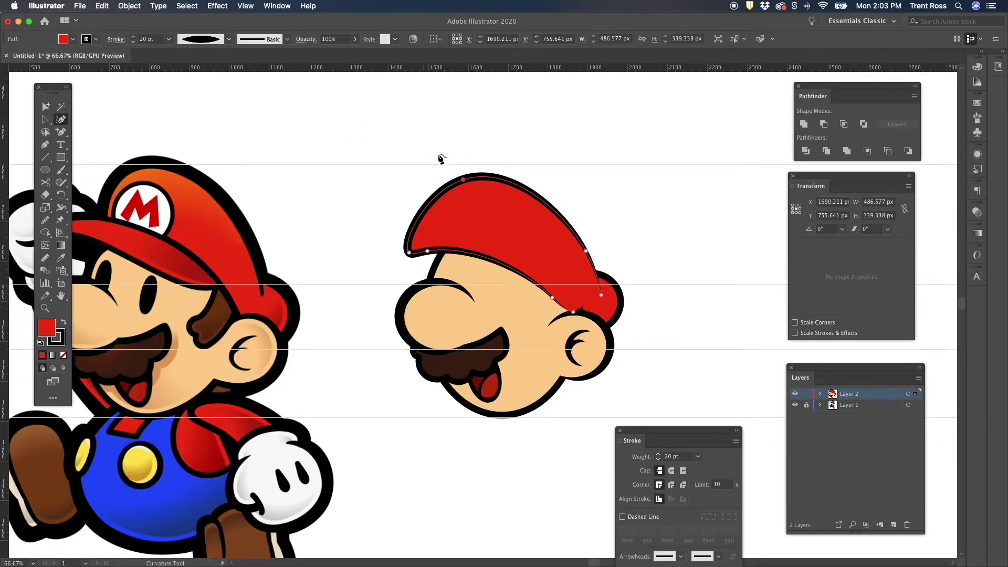
pyautogui.moveTo(462, 178); pyautogui.dragTo(471, 167)
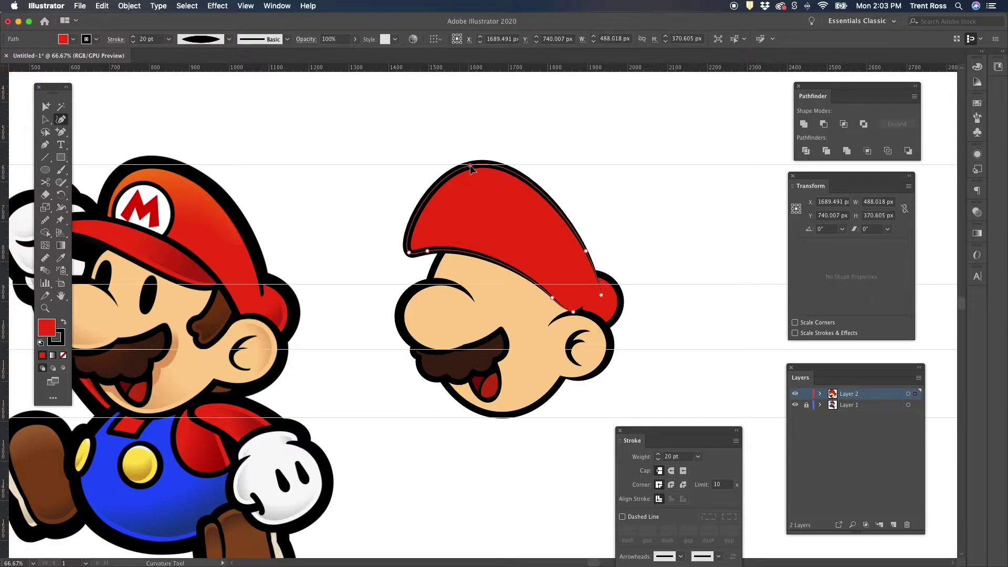
pyautogui.moveTo(428, 252)
pyautogui.mouseDown()
pyautogui.moveTo(455, 253)
pyautogui.moveTo(446, 252)
pyautogui.mouseUp()
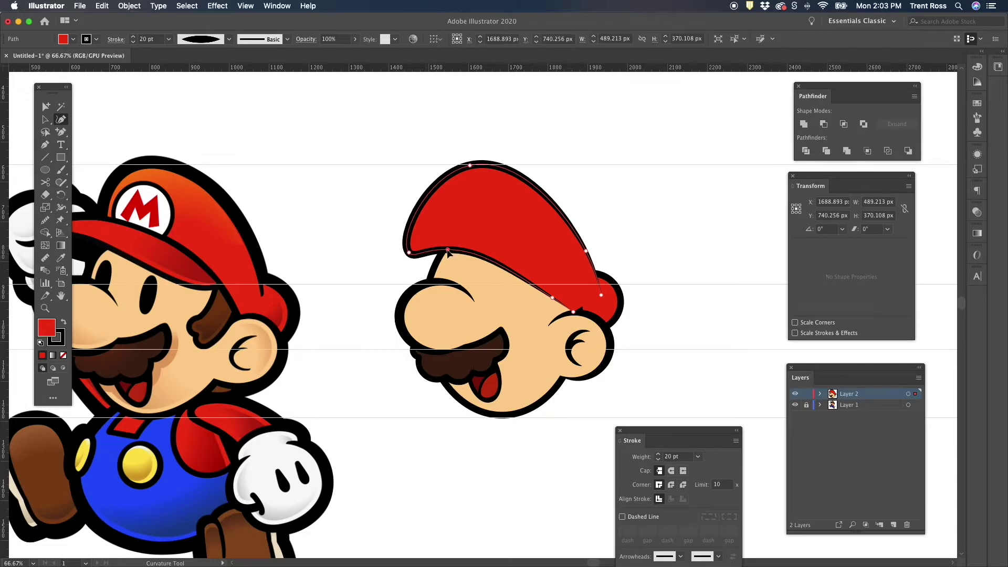
pyautogui.moveTo(507, 264); pyautogui.dragTo(505, 265)
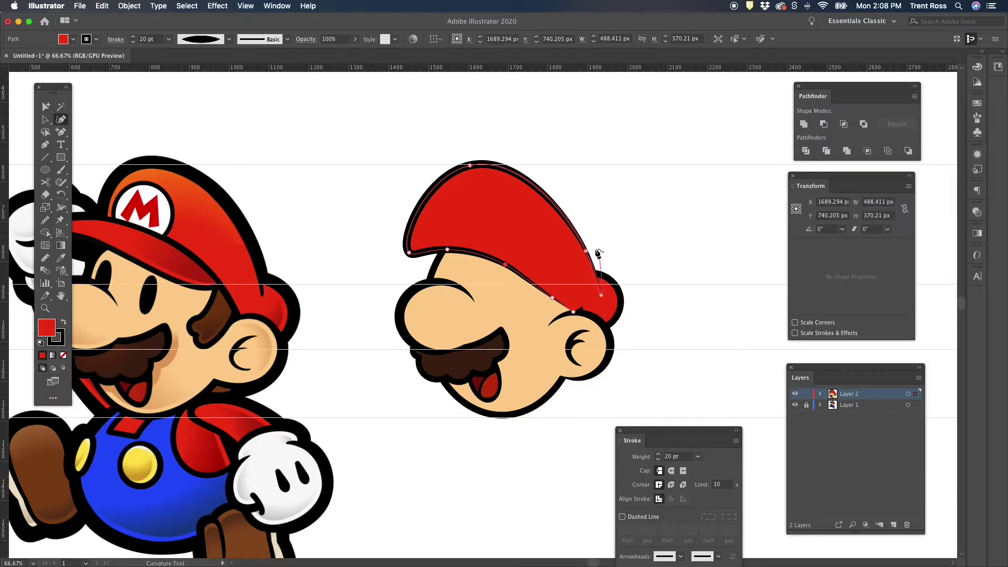
# Refine the cap's back end, back edge and crown into a rounder dome about 484 by 375 px
pyautogui.moveTo(601, 295); pyautogui.dragTo(598, 297)
pyautogui.moveTo(586, 251); pyautogui.dragTo(590, 251)
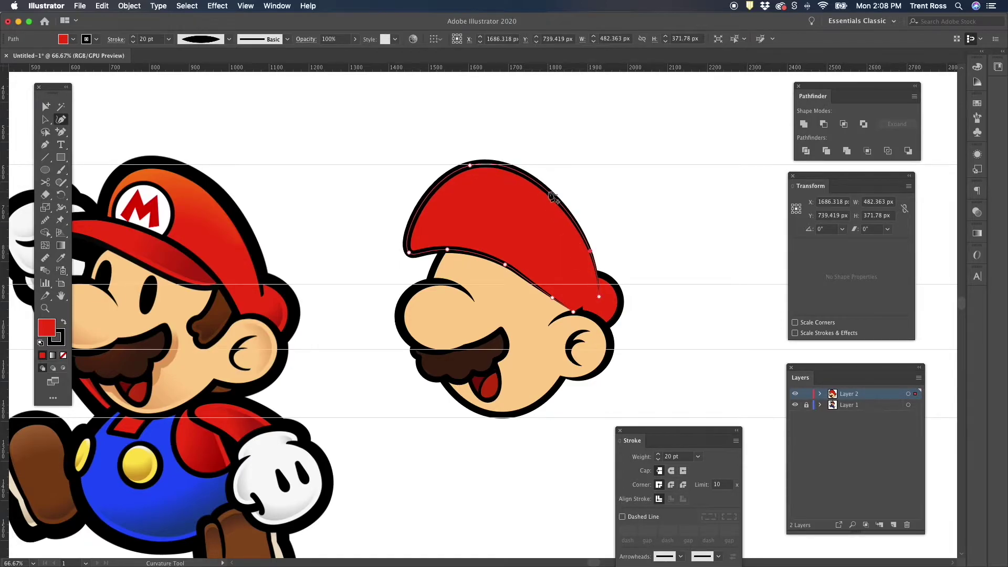
pyautogui.moveTo(543, 187); pyautogui.dragTo(545, 185)
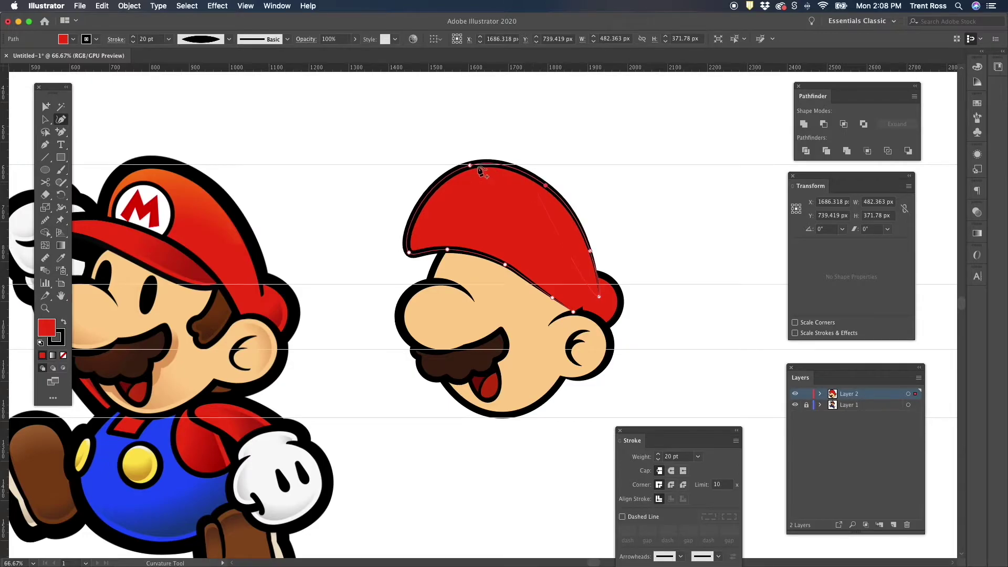
pyautogui.moveTo(467, 166); pyautogui.dragTo(463, 165)
# Set the cap outline's stroke to 30 pt and compare it with the reference Mario's cap
pyautogui.press('v')
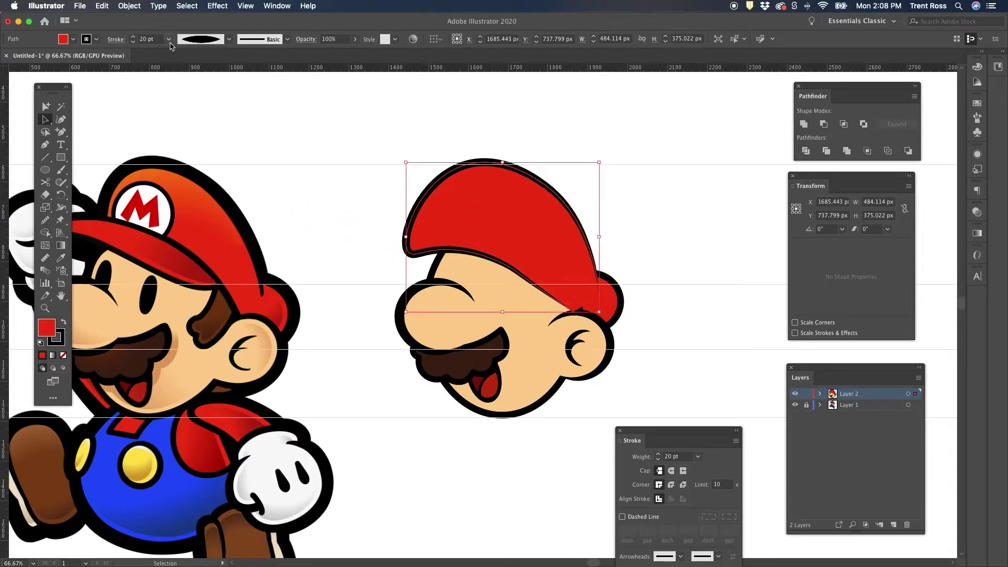
pyautogui.doubleClick(148, 39)
pyautogui.write('30')
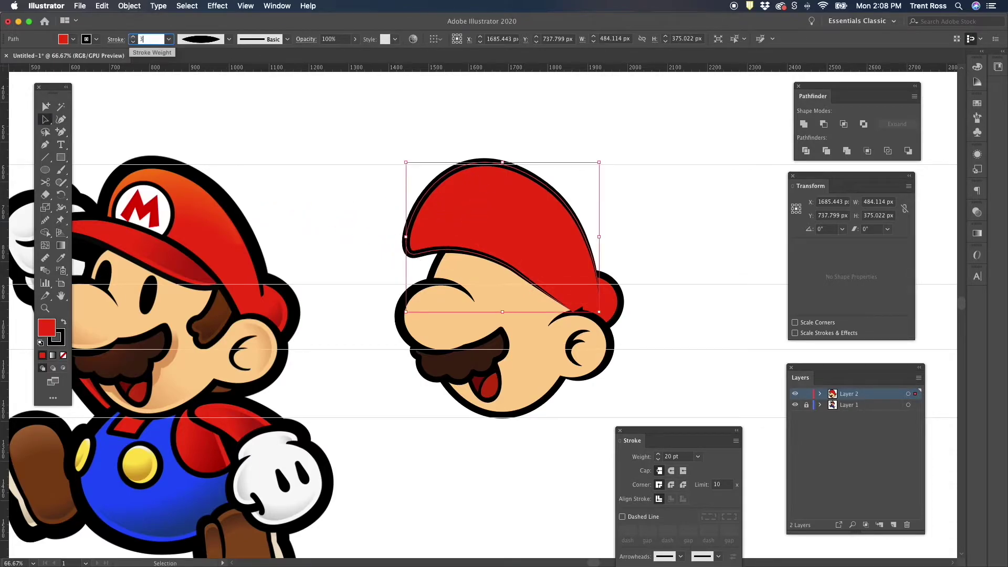
pyautogui.press('Return')
pyautogui.click(387, 223)
pyautogui.hscroll(-3, 241, 261)
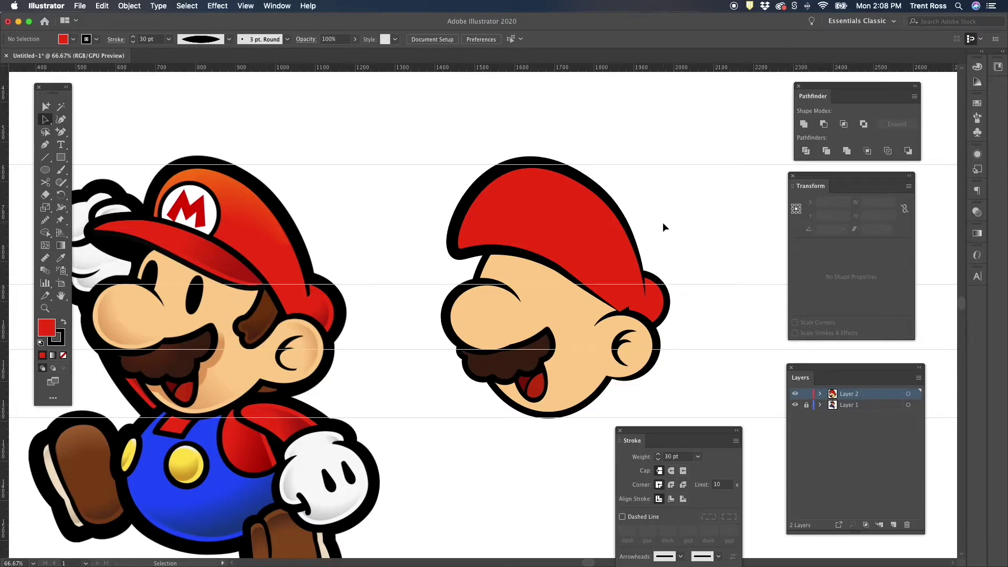
pyautogui.hscroll(3, 653, 236)
# Adjust the lower end of the cap outline just above the ear with the Curvature tool
pyautogui.click(569, 284)
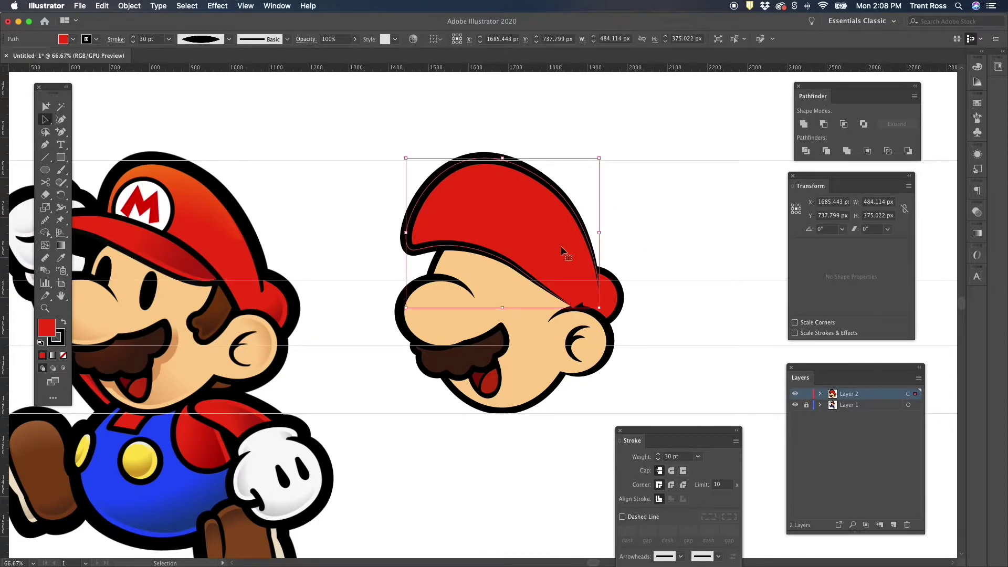
pyautogui.hotkey('shift', '`')
pyautogui.moveTo(574, 308); pyautogui.dragTo(556, 290)
pyautogui.press('v')
pyautogui.click(638, 262)
pyautogui.press('a')
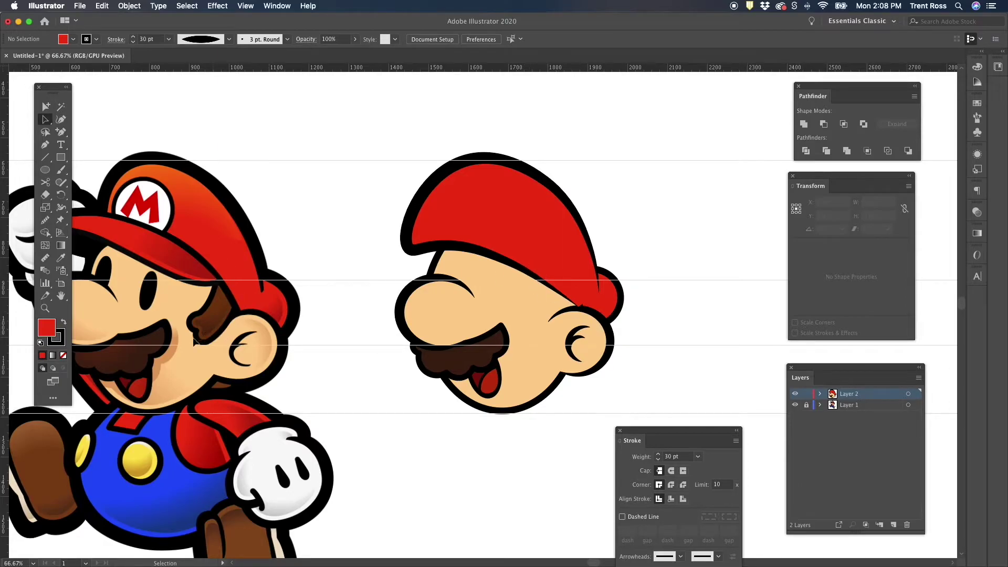
# Nudge the whole cap slightly down on the head
pyautogui.click(595, 294)
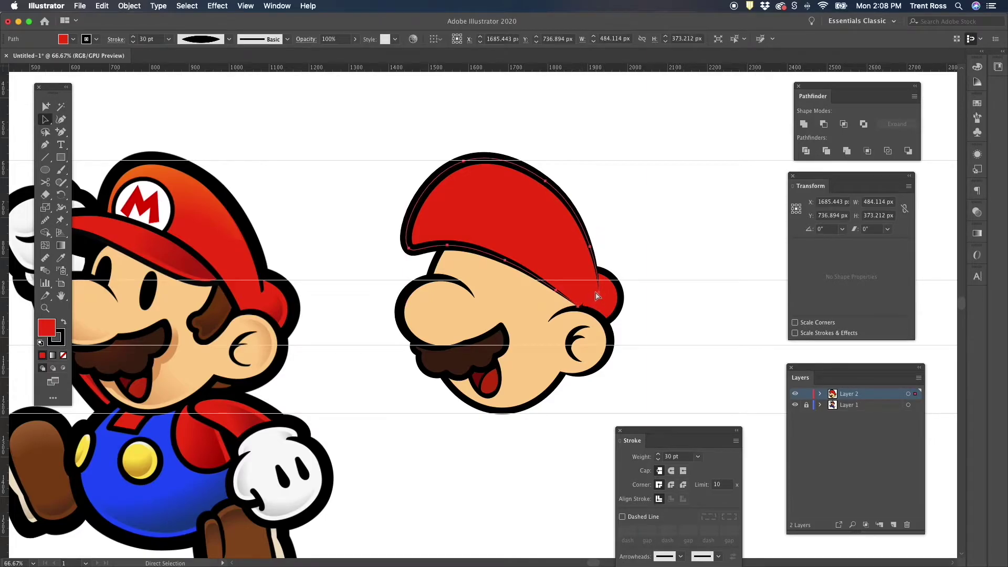
pyautogui.hscroll(-2, 594, 291)
pyautogui.click(678, 314)
pyautogui.click(596, 289)
pyautogui.press('Down')
pyautogui.press('Down')
pyautogui.press('Down')
pyautogui.press('Down')
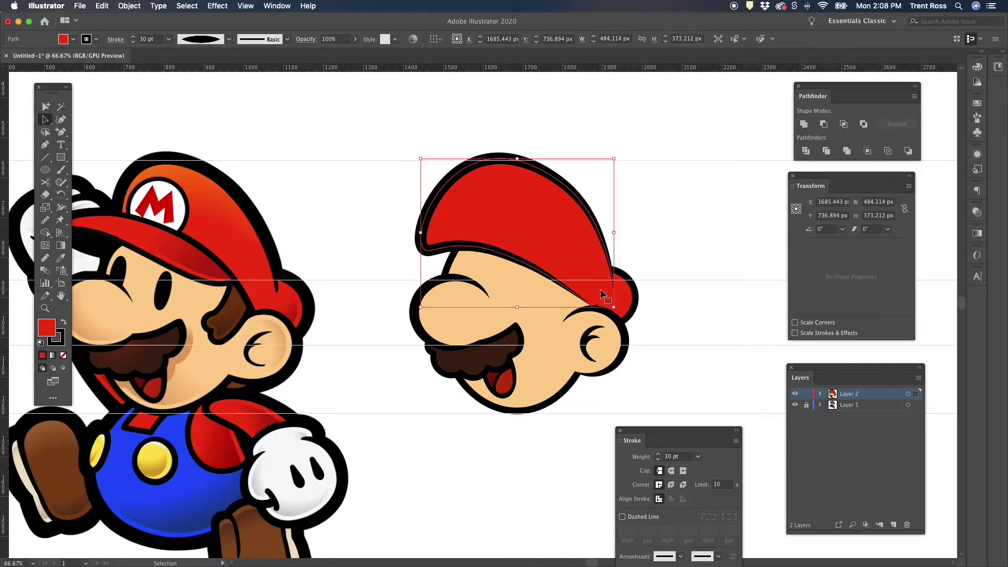
pyautogui.click(657, 303)
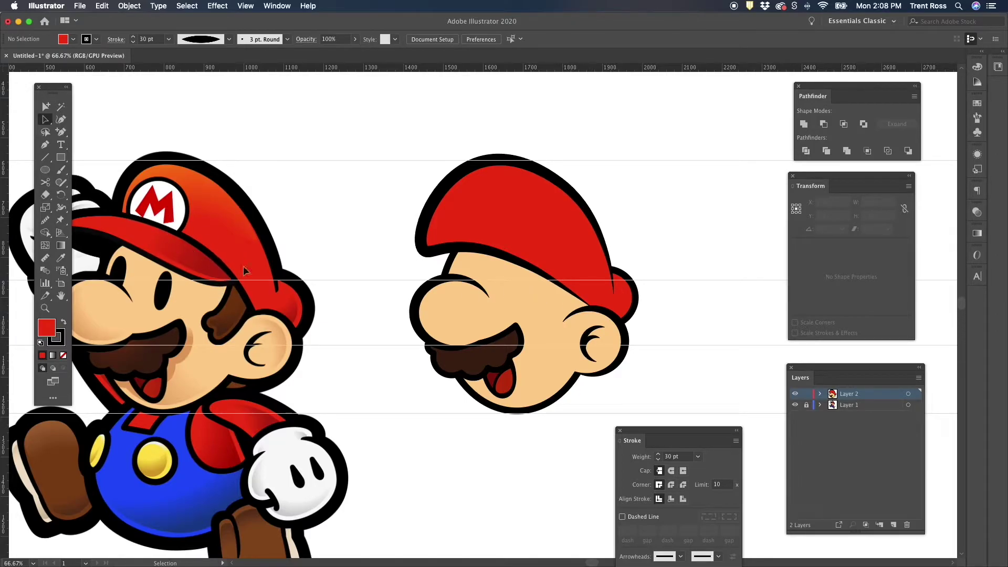
# Draw the cap's brim with the Pen tool as a closed curved shape about 457 by 158 px, pointing forward past the nose
pyautogui.hscroll(-3, 691, 228)
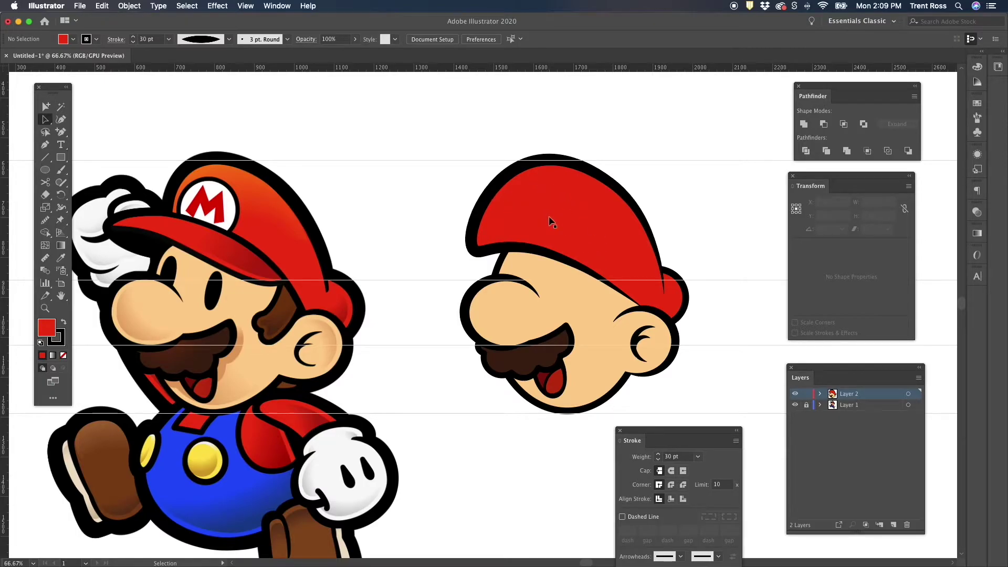
pyautogui.click(45, 145)
pyautogui.click(612, 290)
pyautogui.moveTo(542, 280); pyautogui.dragTo(515, 269)
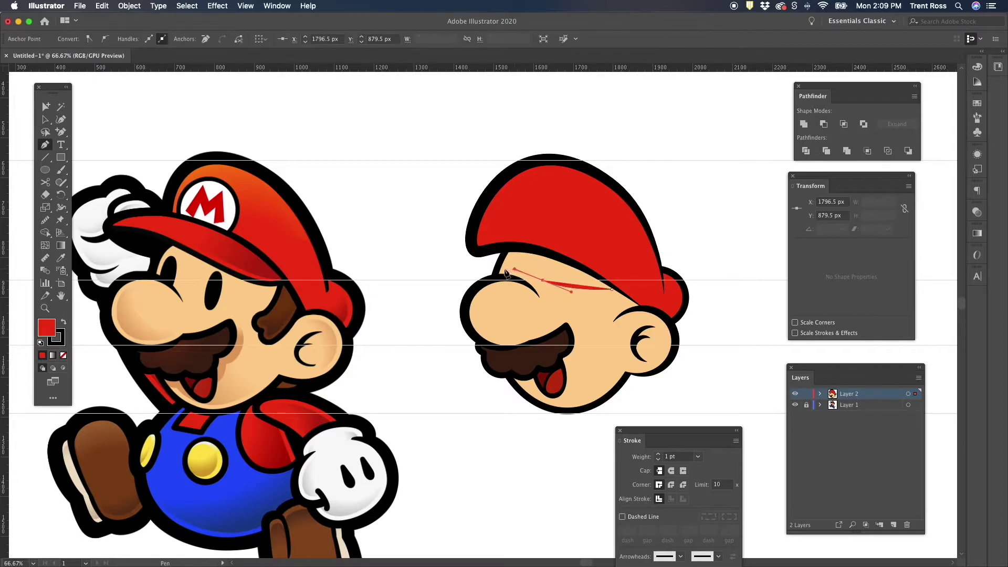
pyautogui.click(430, 263)
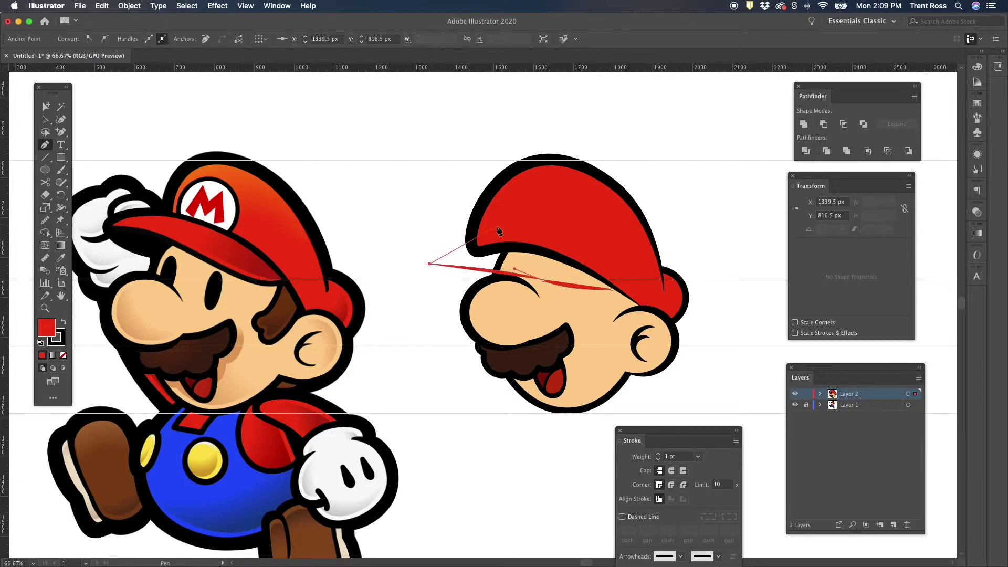
pyautogui.moveTo(524, 226); pyautogui.dragTo(599, 234)
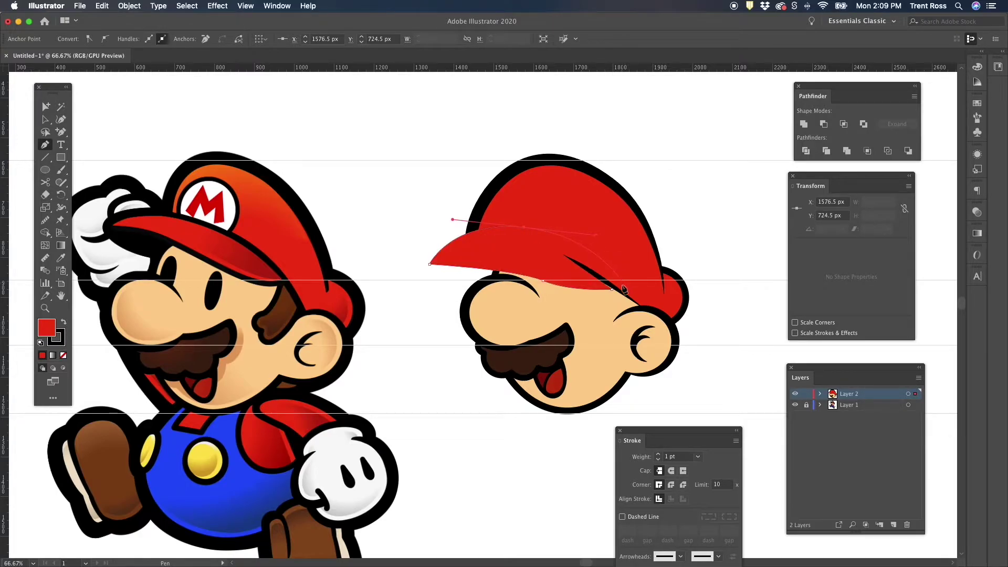
pyautogui.click(612, 289)
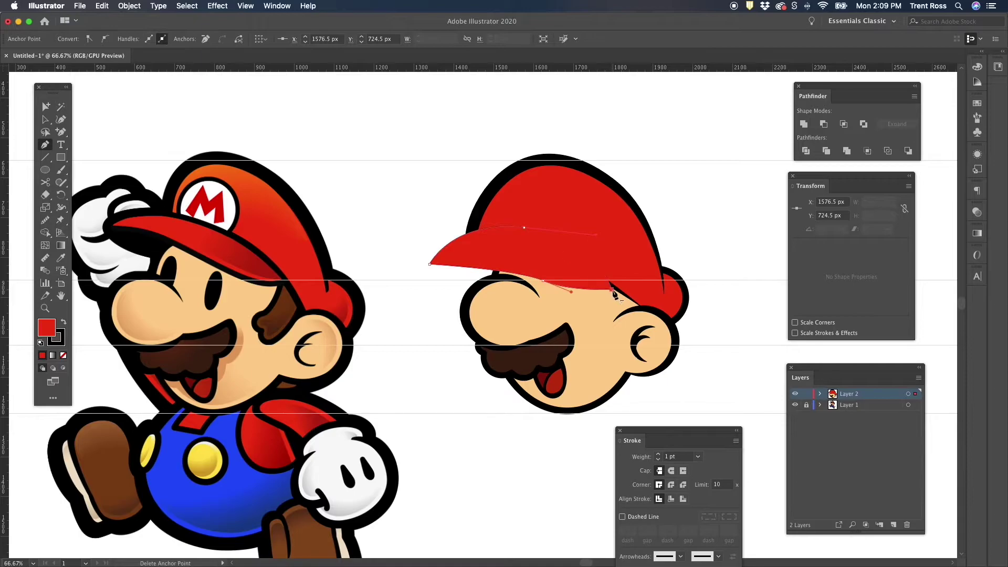
# Extend the brim's back end toward the ear with the Curvature tool and copy the cap's red fill and black outline onto it
pyautogui.hotkey('shift', '`')
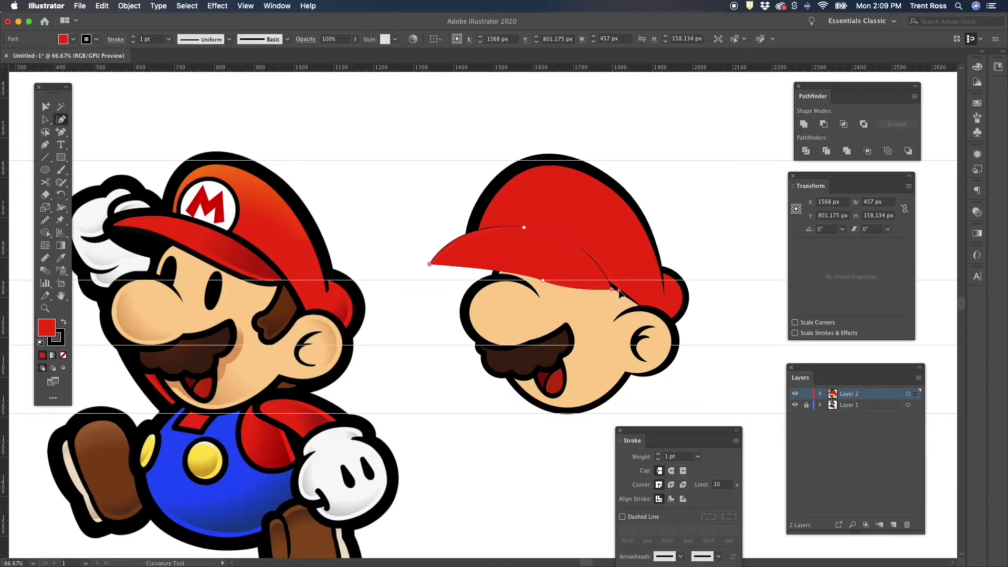
pyautogui.click(627, 297)
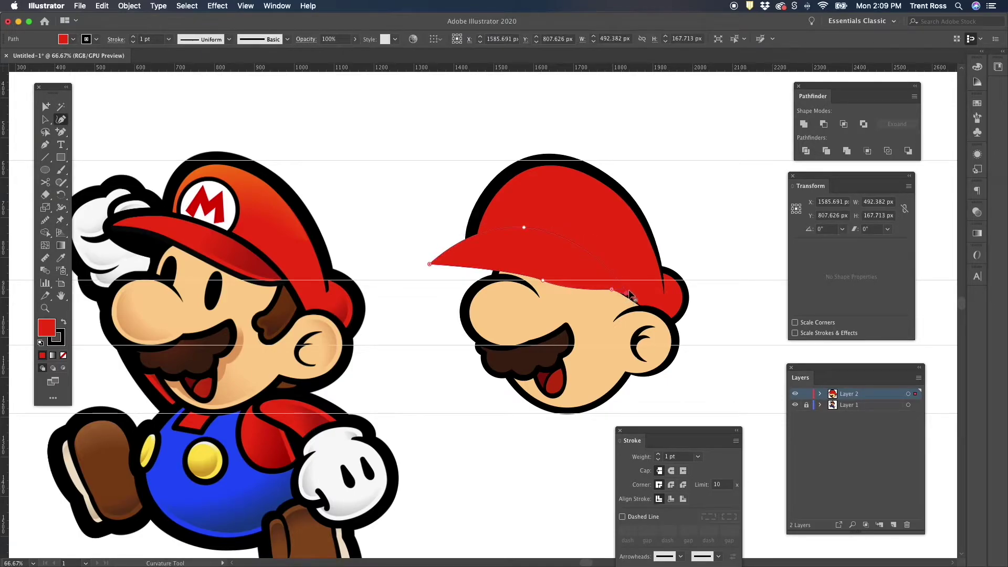
pyautogui.press('i')
pyautogui.click(651, 256)
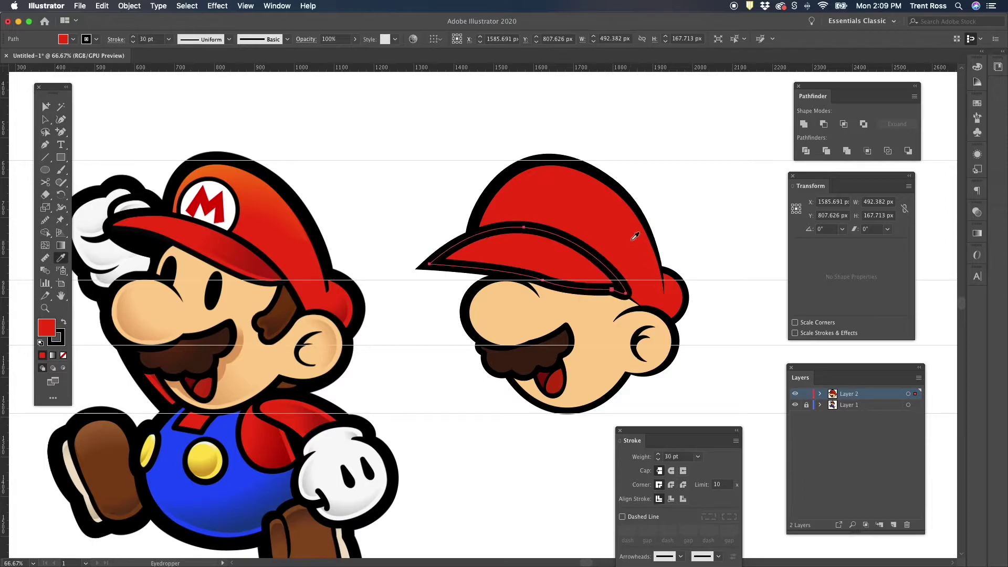
# Set the brim's stroke weight to 16 pt and give its outline round corner joins
pyautogui.press('a')
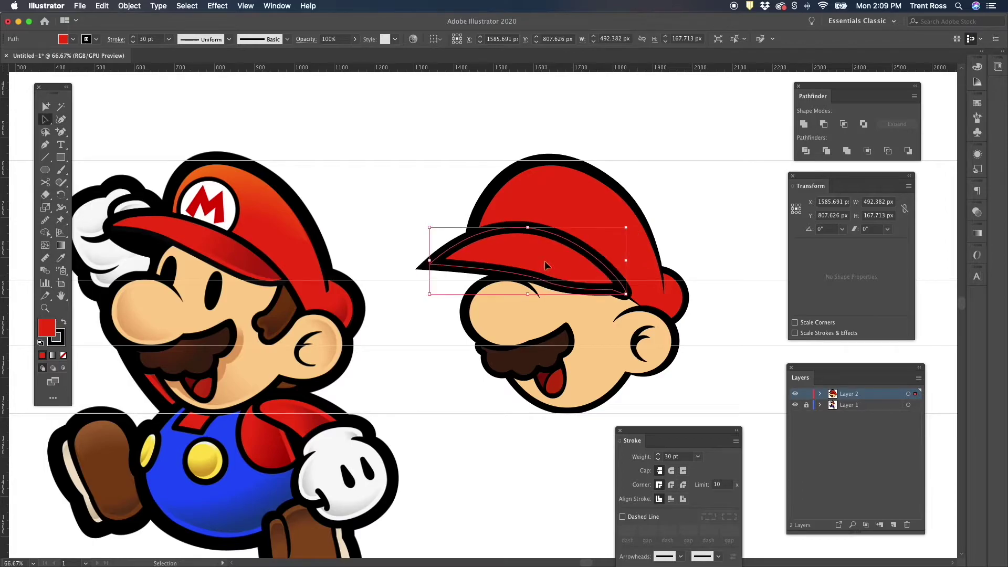
pyautogui.click(169, 38)
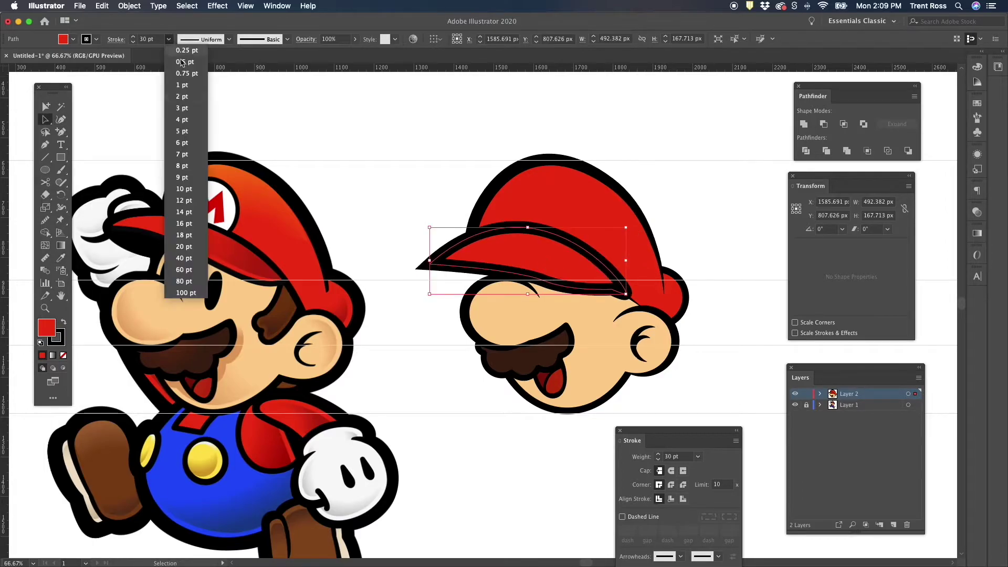
pyautogui.click(191, 223)
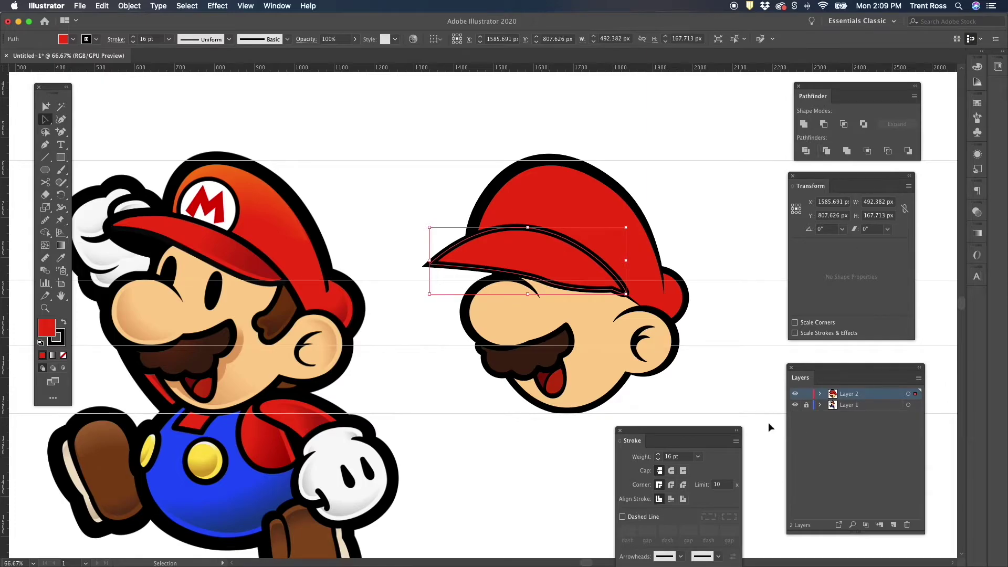
pyautogui.click(672, 485)
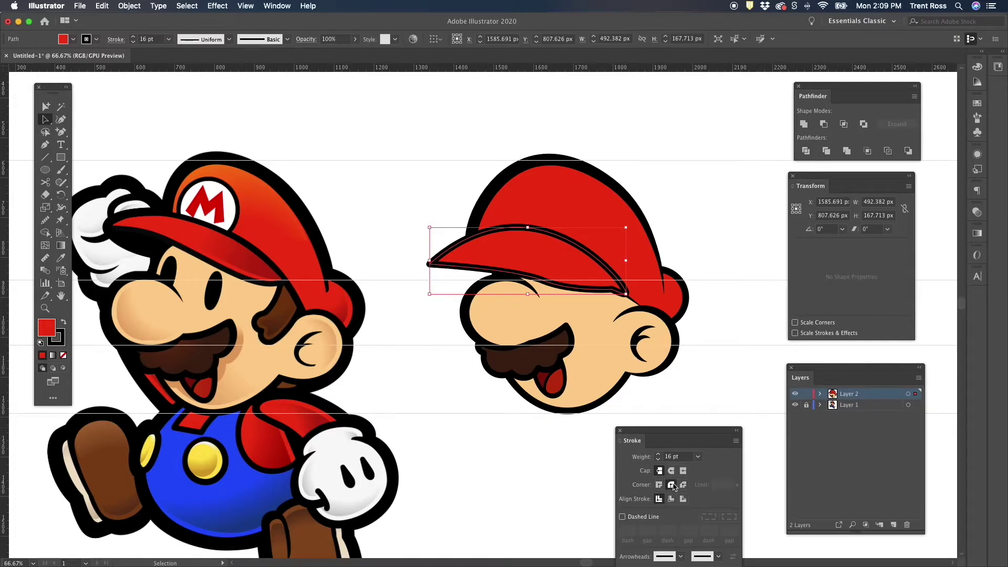
pyautogui.click(446, 312)
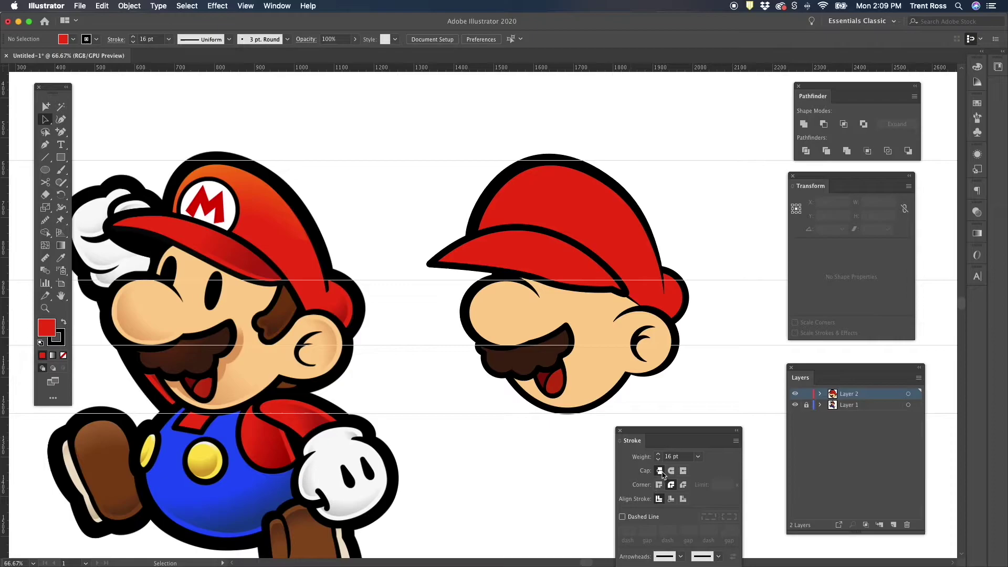
pyautogui.moveTo(687, 425); pyautogui.dragTo(702, 409)
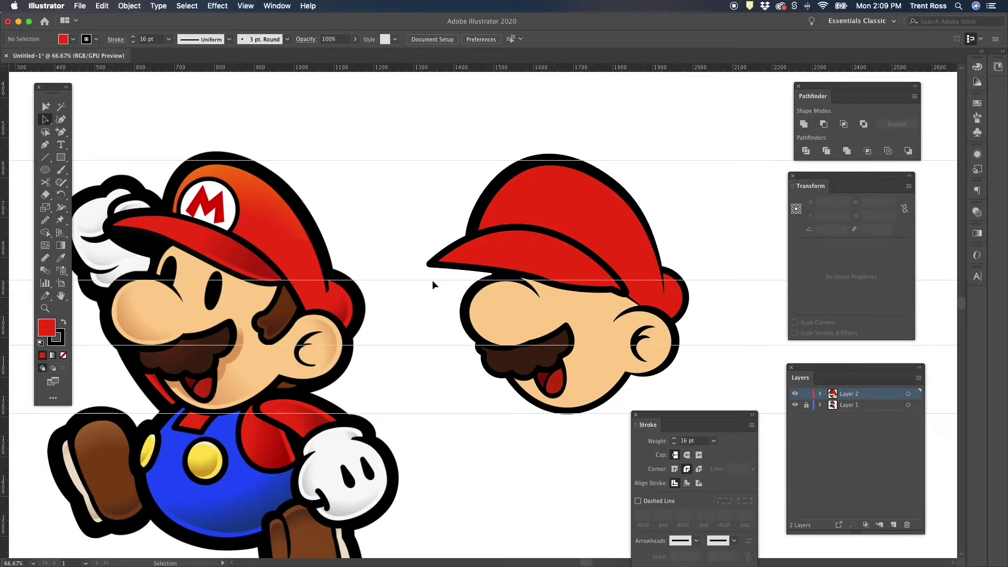
# Remove the extra anchor point beside the brim's back corner so the lower edge runs in one smooth curve
pyautogui.click(578, 265)
pyautogui.scroll(2, 623, 293)
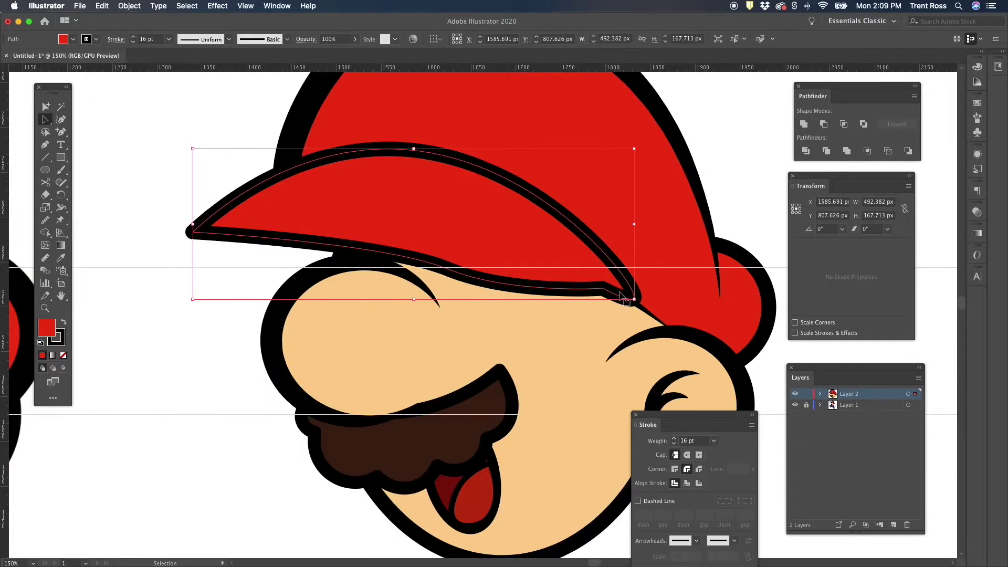
pyautogui.scroll(1, 622, 294)
pyautogui.hotkey('shift', '`')
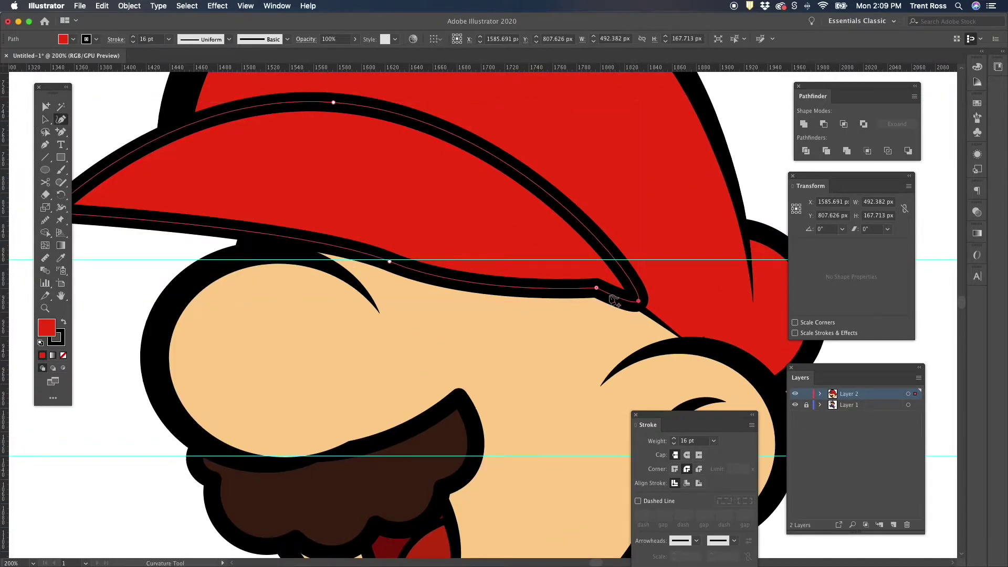
pyautogui.press('p')
pyautogui.click(596, 288)
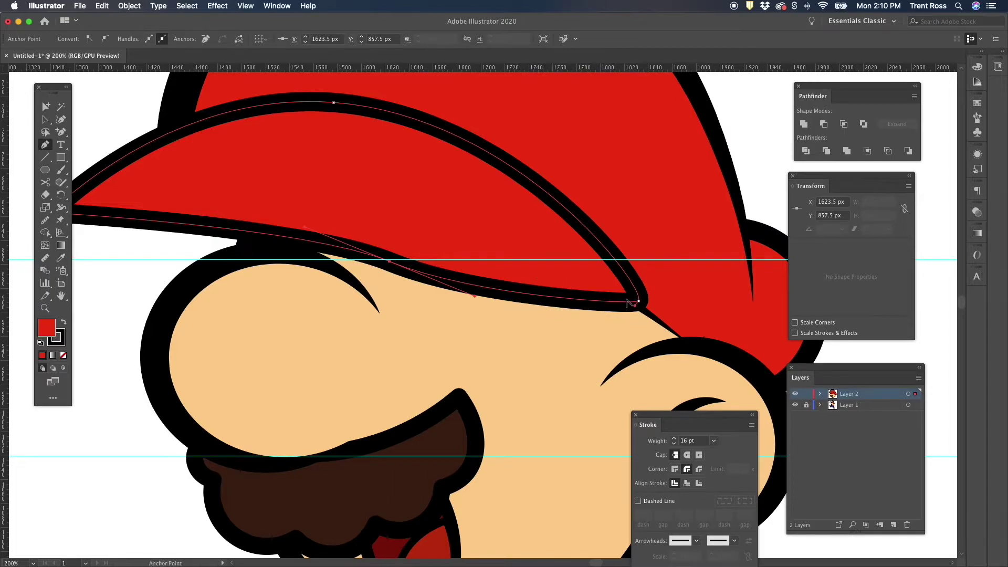
pyautogui.scroll(-3, 627, 301)
pyautogui.scroll(2, 627, 301)
pyautogui.press('v')
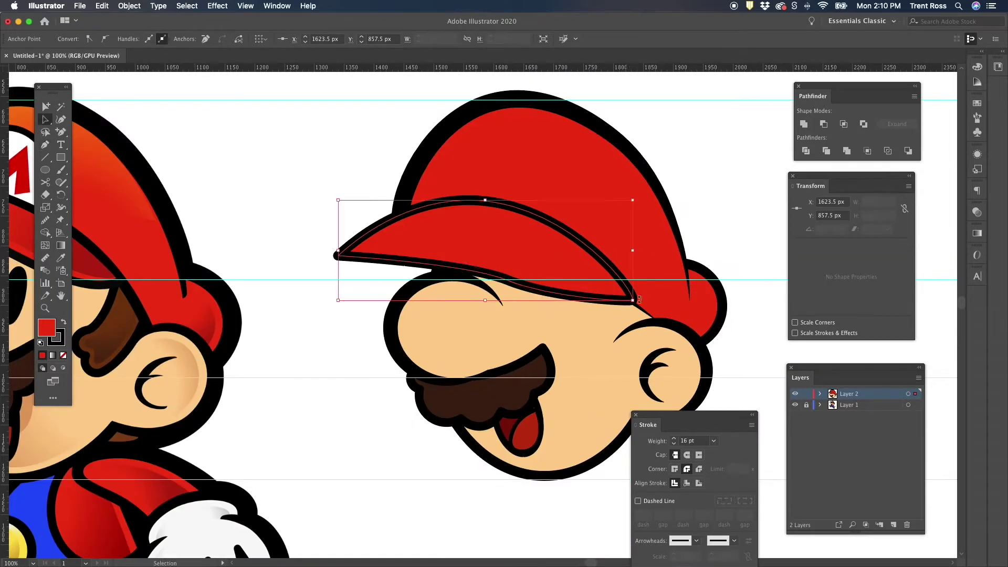
pyautogui.click(739, 247)
pyautogui.scroll(-1, 619, 265)
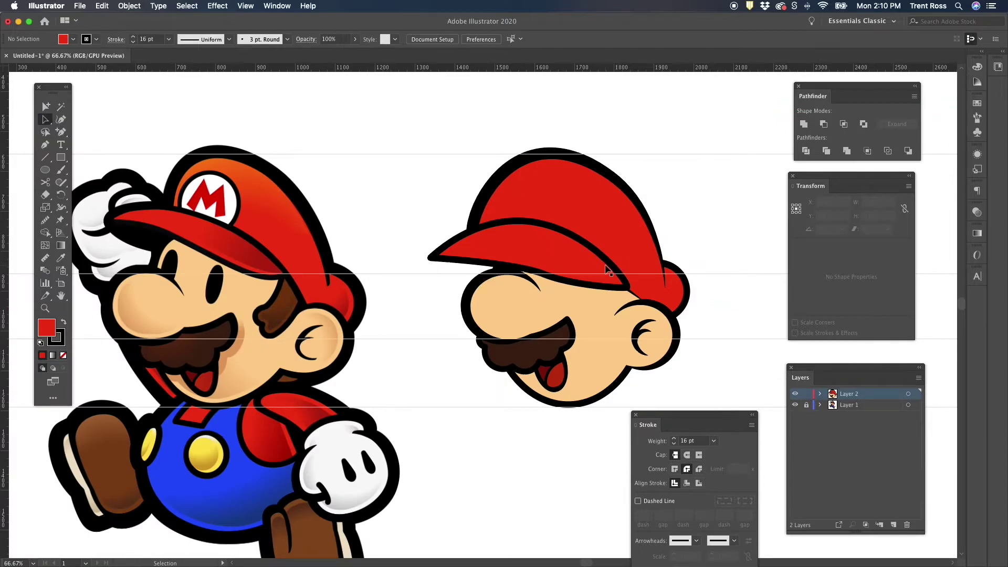
# Rotate the brim about 8° clockwise to raise its front tip and shift it slightly up and forward on the head
pyautogui.click(573, 256)
pyautogui.moveTo(578, 253); pyautogui.dragTo(579, 249)
pyautogui.moveTo(637, 277); pyautogui.dragTo(605, 287)
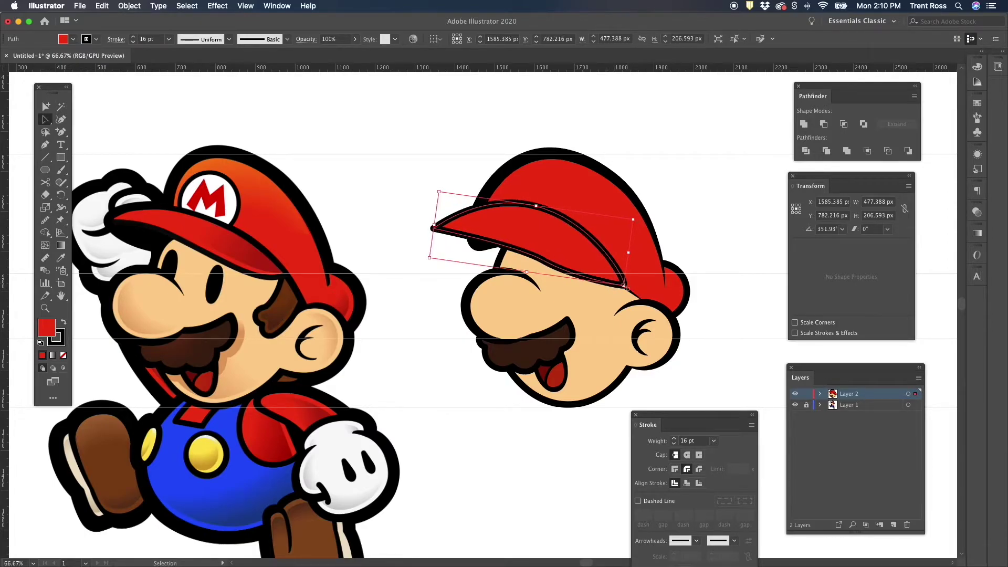
pyautogui.moveTo(580, 253); pyautogui.dragTo(561, 243)
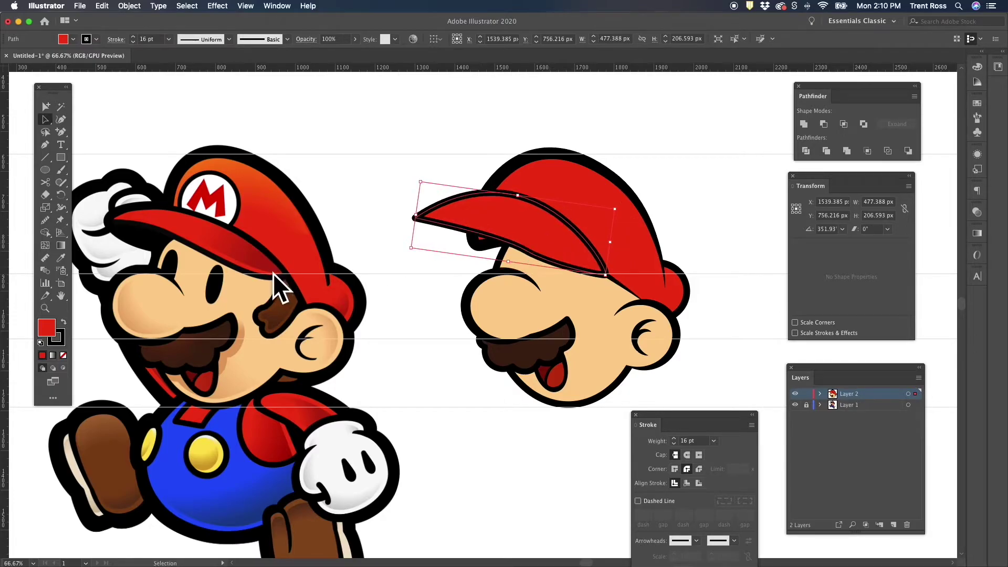
pyautogui.moveTo(583, 256); pyautogui.dragTo(587, 258)
# Reshape the brim's front with the Curvature tool, lowering the tip and adjusting the upper and lower edge points to about 463 by 203 px overall
pyautogui.hotkey('shift', '`')
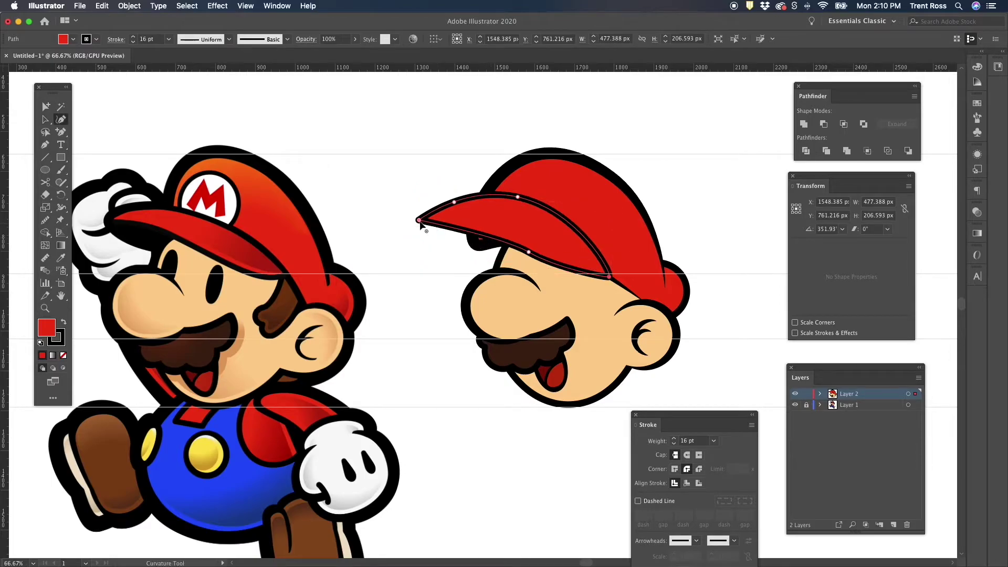
pyautogui.moveTo(437, 234); pyautogui.dragTo(437, 234)
pyautogui.press('super+z')
pyautogui.moveTo(432, 212); pyautogui.dragTo(469, 244)
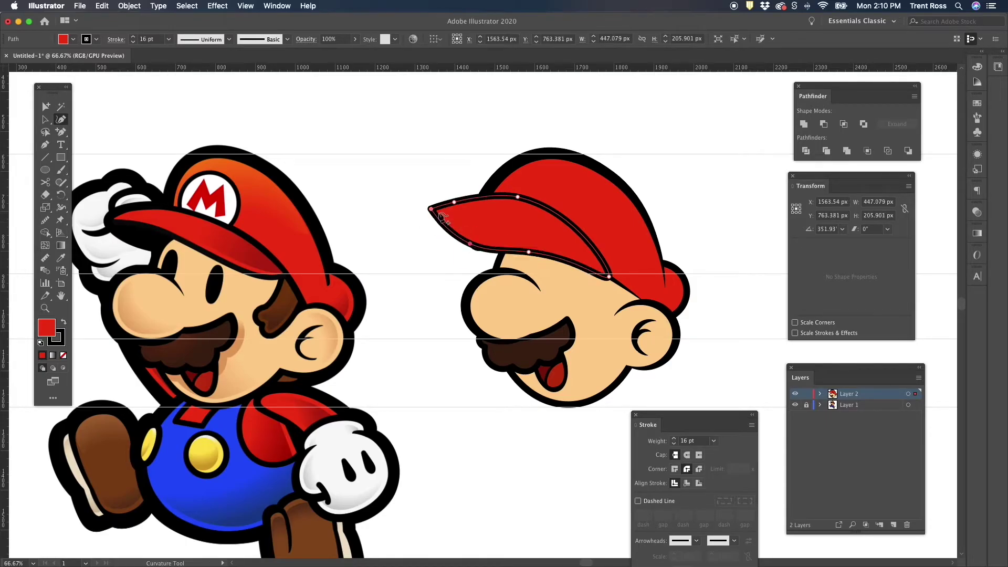
pyautogui.moveTo(431, 208); pyautogui.dragTo(424, 236)
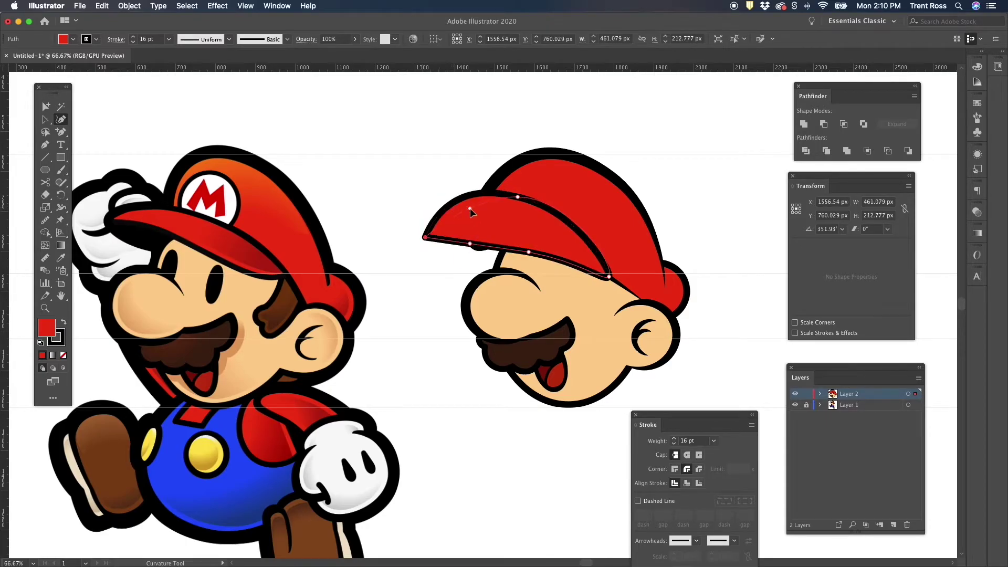
pyautogui.click(477, 212)
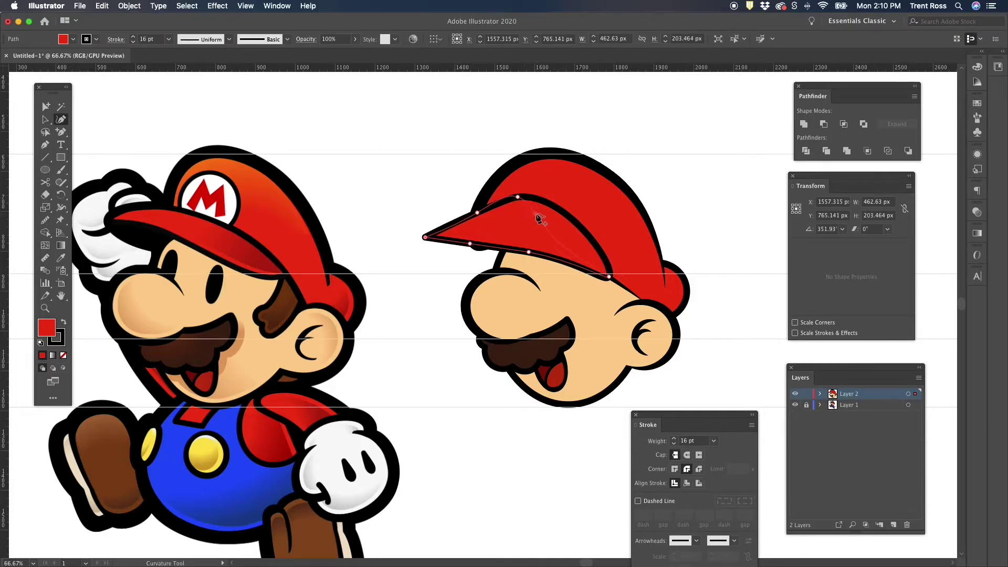
# Reshape the cap brim with the Curvature tool, bowing its upper edge into a smooth arc and lowering its front tip
pyautogui.click(588, 244)
pyautogui.moveTo(517, 205); pyautogui.dragTo(528, 215)
pyautogui.moveTo(425, 238)
pyautogui.mouseDown()
pyautogui.moveTo(422, 247)
pyautogui.moveTo(482, 244)
pyautogui.moveTo(431, 248)
pyautogui.mouseUp()
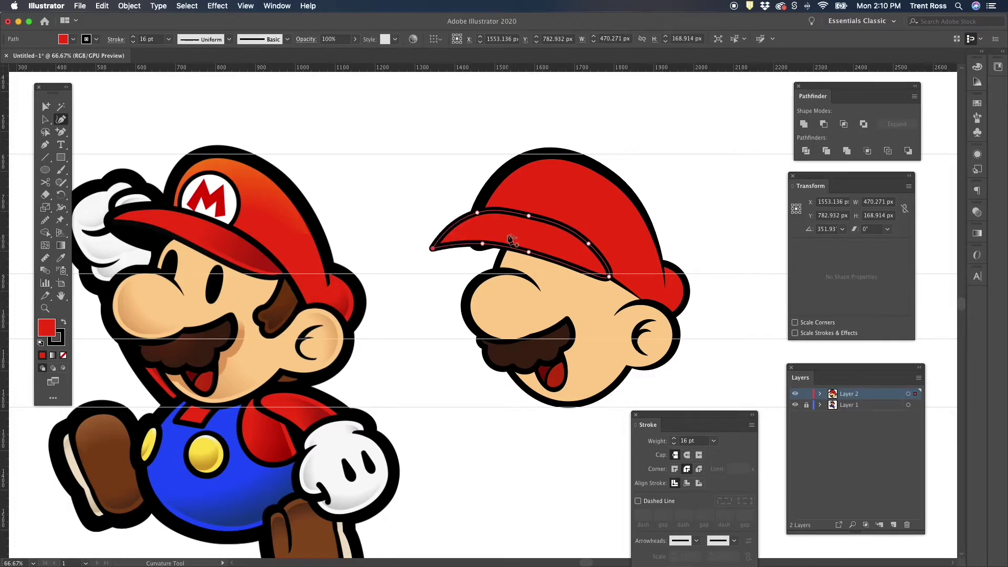
pyautogui.moveTo(479, 213); pyautogui.dragTo(481, 216)
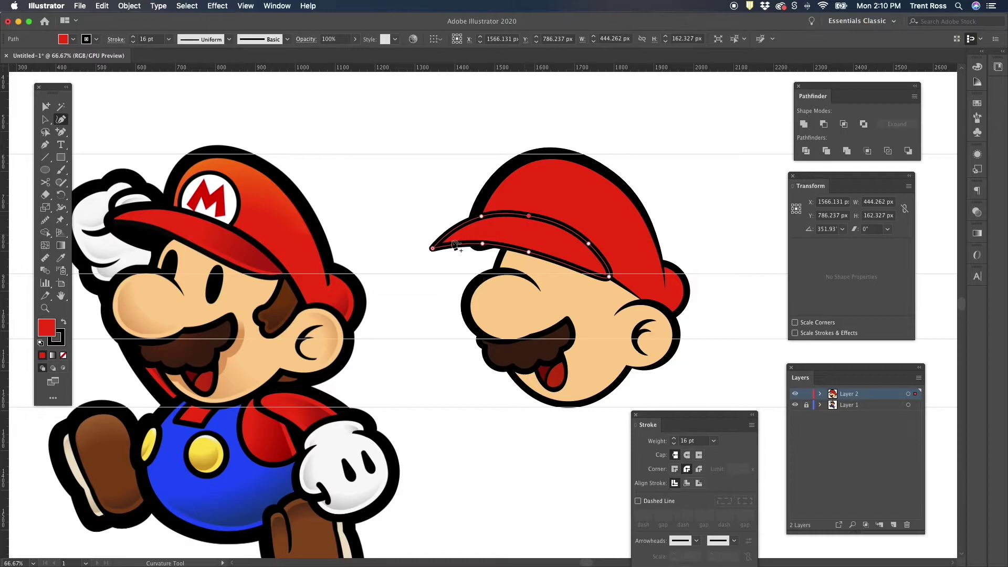
pyautogui.moveTo(432, 249); pyautogui.dragTo(526, 248)
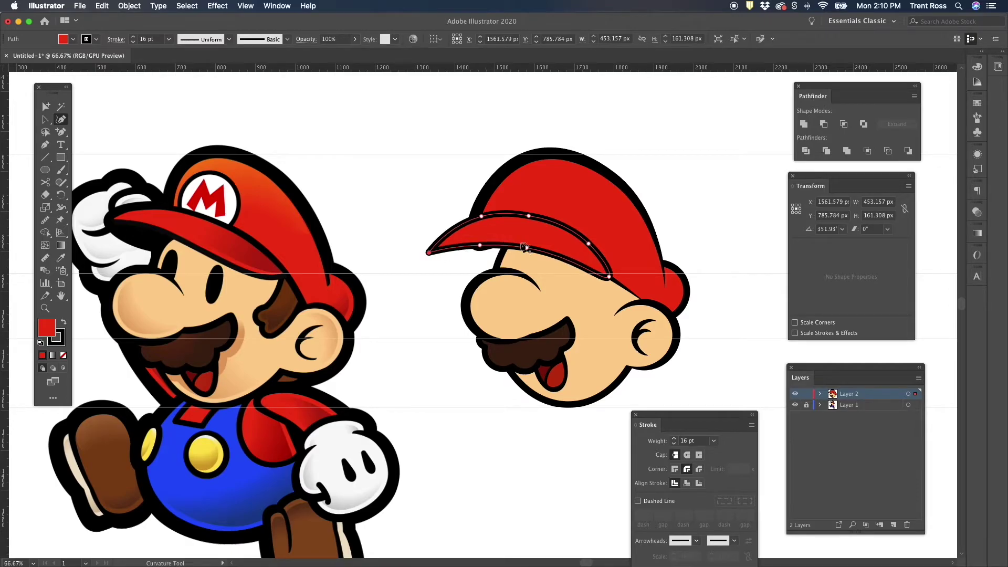
pyautogui.press('v')
pyautogui.click(487, 255)
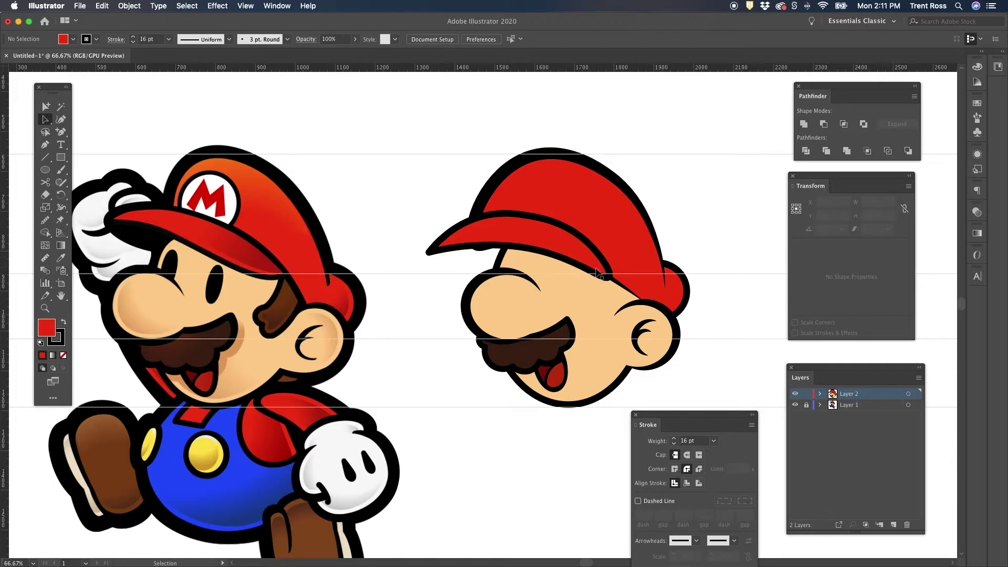
# Pull the rear of the brim's lower edge downward, then convert its rear tip to a sharp corner and shift it slightly outward
pyautogui.click(574, 249)
pyautogui.hotkey('shift', '`')
pyautogui.click(479, 245)
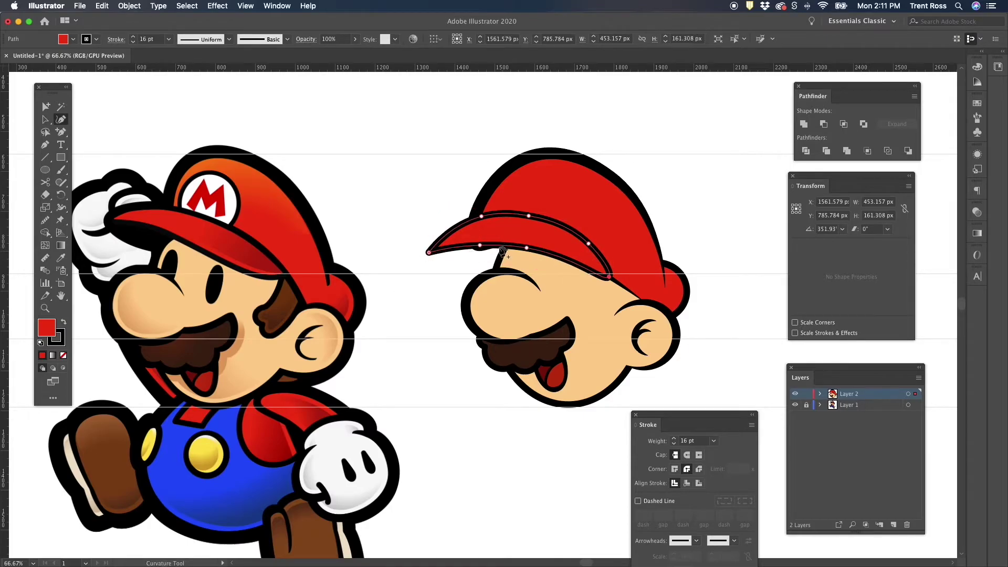
pyautogui.moveTo(557, 257); pyautogui.dragTo(563, 269)
pyautogui.press('p')
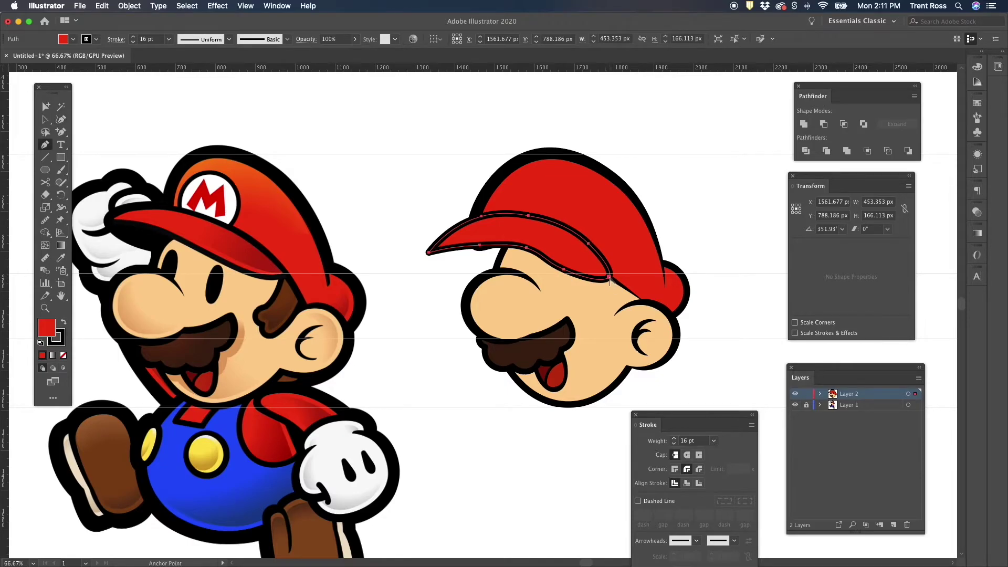
pyautogui.click(609, 278)
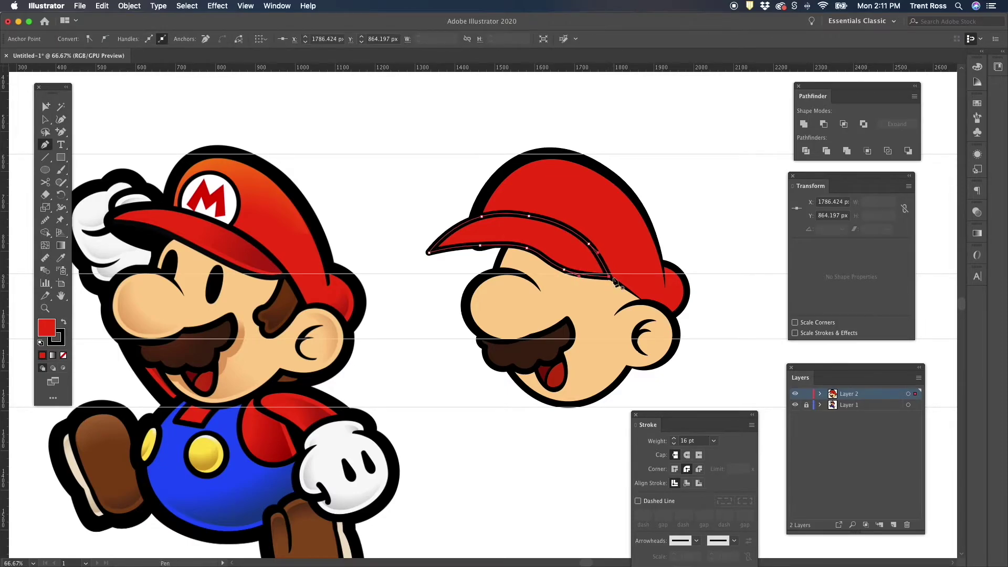
pyautogui.hotkey('shift', '`')
pyautogui.moveTo(612, 278); pyautogui.dragTo(582, 276)
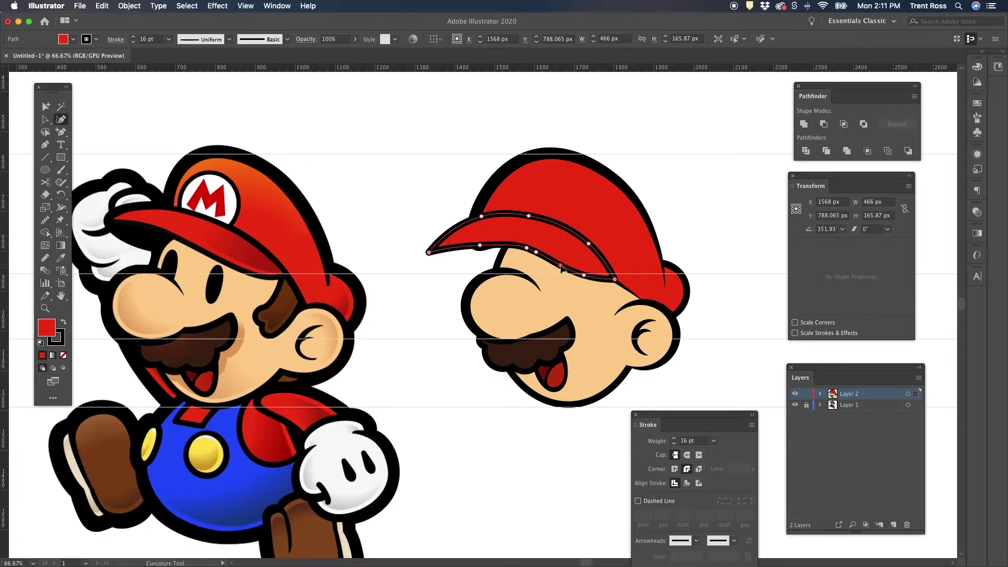
# Adjust the anchor points on the brim's lower edge and even out that edge with the Smooth tool
pyautogui.moveTo(527, 247); pyautogui.dragTo(514, 248)
pyautogui.click(536, 253)
pyautogui.click(45, 220)
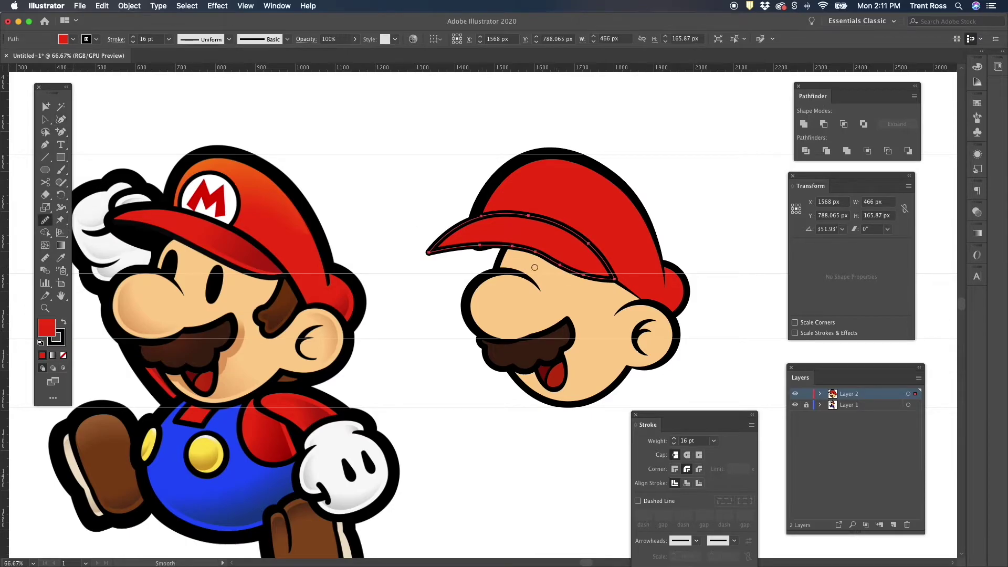
pyautogui.moveTo(589, 275)
pyautogui.mouseDown()
pyautogui.moveTo(463, 237)
pyautogui.moveTo(590, 279)
pyautogui.mouseUp()
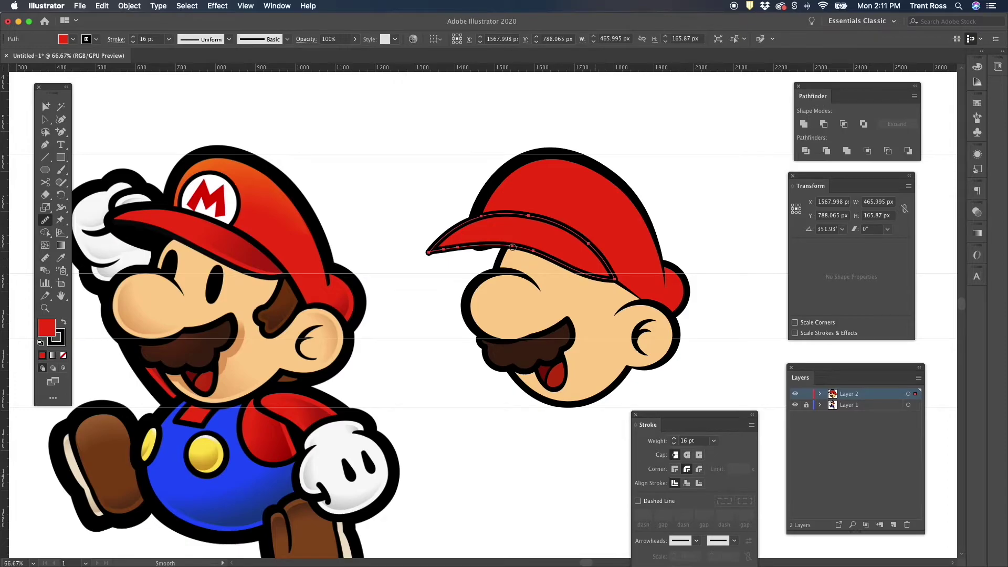
pyautogui.moveTo(474, 245); pyautogui.dragTo(429, 252)
pyautogui.press('a')
pyautogui.click(436, 282)
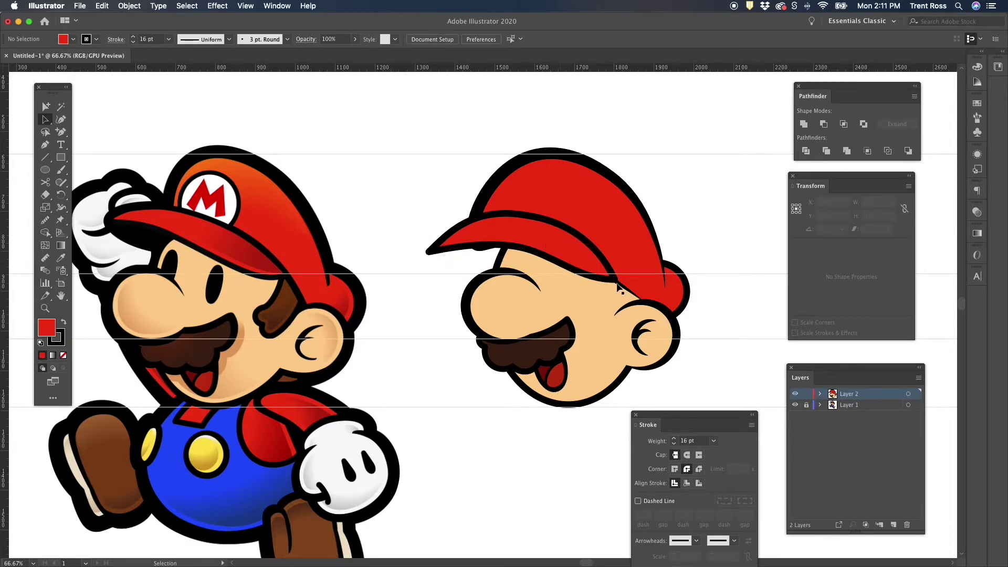
# Nudge the cap brim about 4 px upward on the head
pyautogui.click(535, 243)
pyautogui.hotkey('shift', '`')
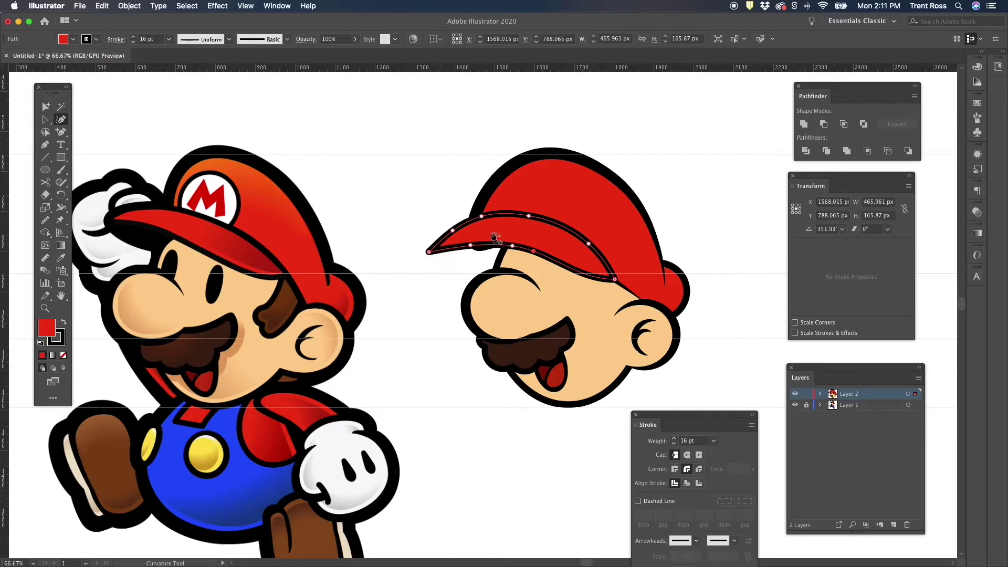
pyautogui.press('a')
pyautogui.click(440, 299)
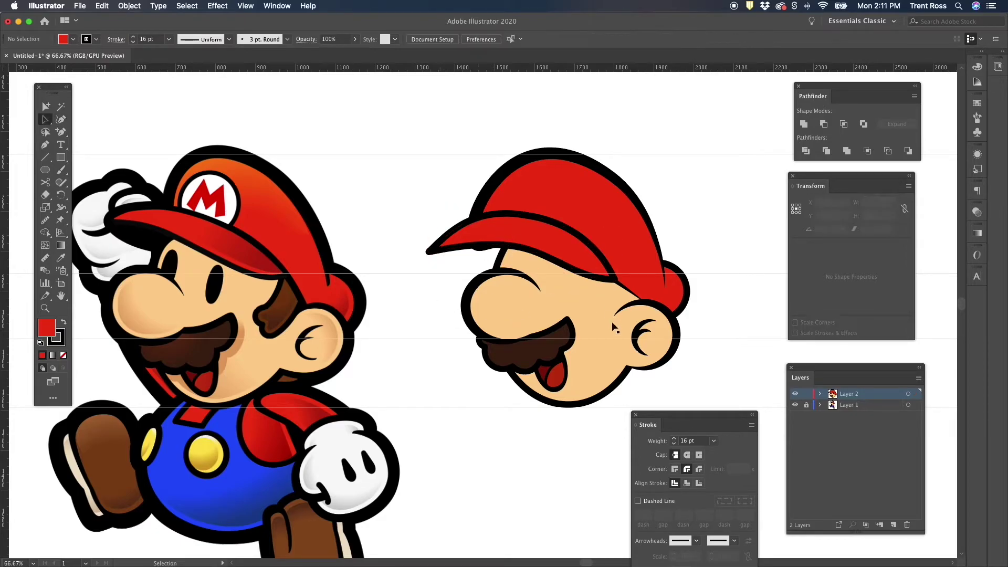
pyautogui.click(539, 237)
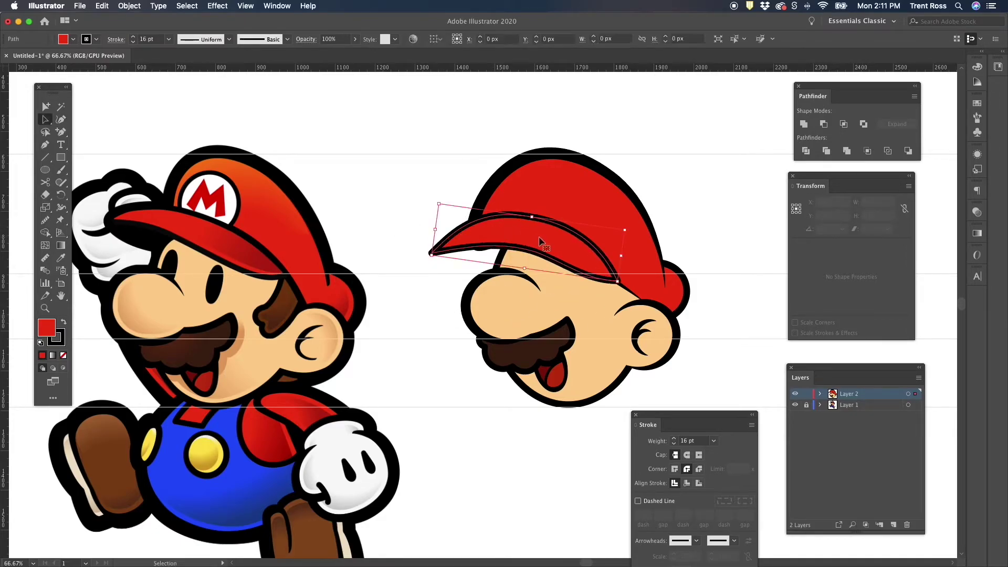
pyautogui.moveTo(537, 238); pyautogui.dragTo(543, 234)
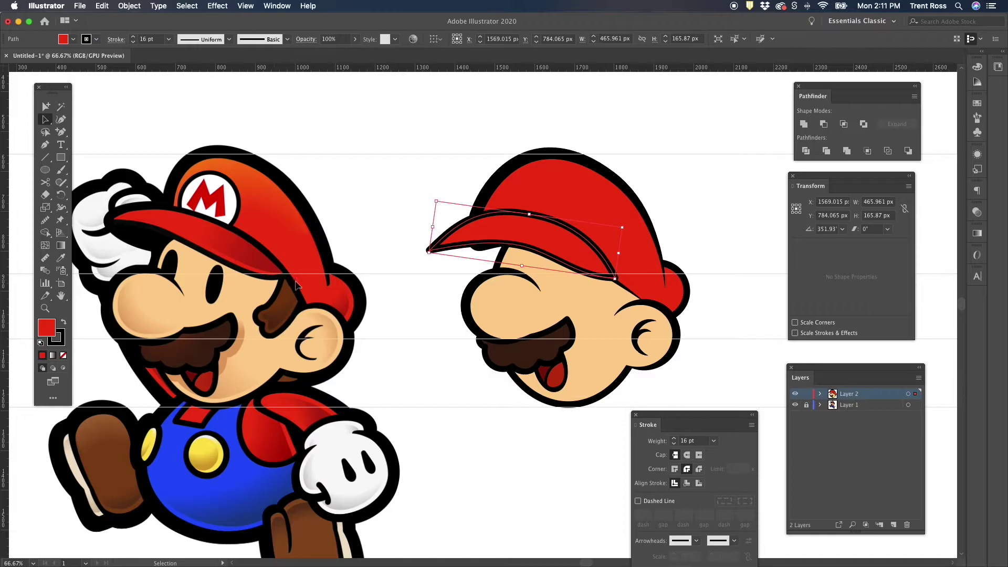
pyautogui.click(698, 218)
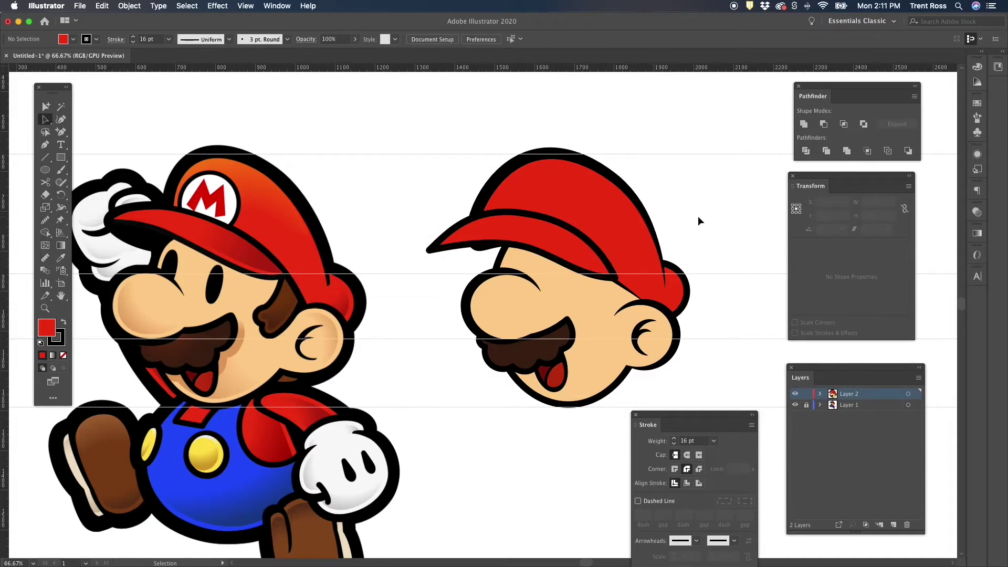
pyautogui.click(518, 230)
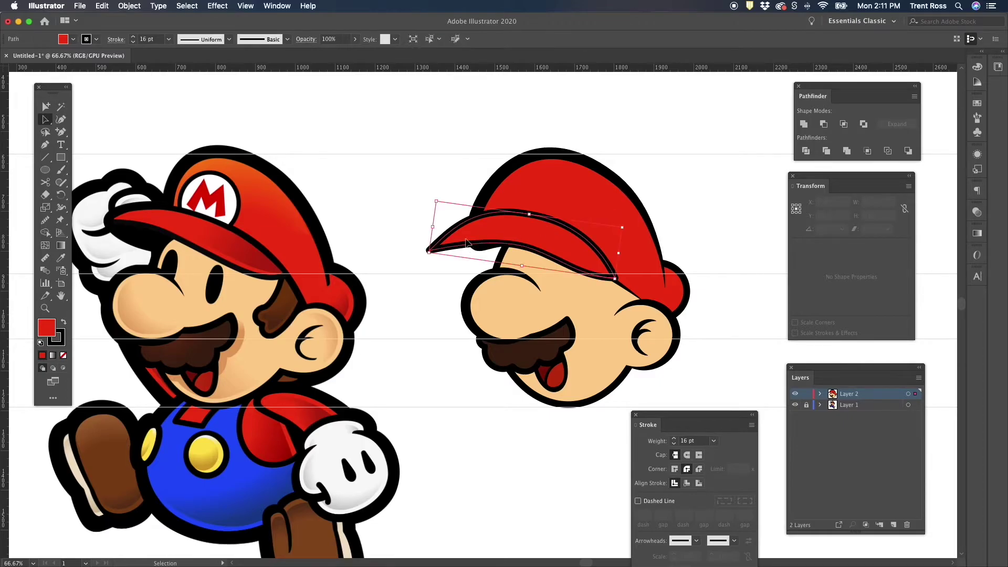
# Narrow the red cap crown from its front side to about 446.5 px wide
pyautogui.click(516, 183)
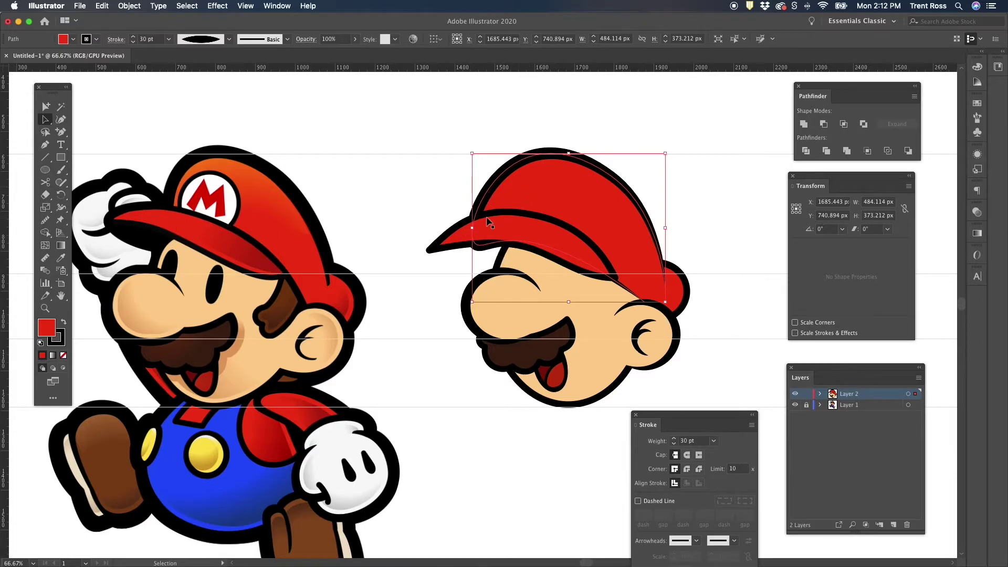
pyautogui.moveTo(472, 229); pyautogui.dragTo(489, 227)
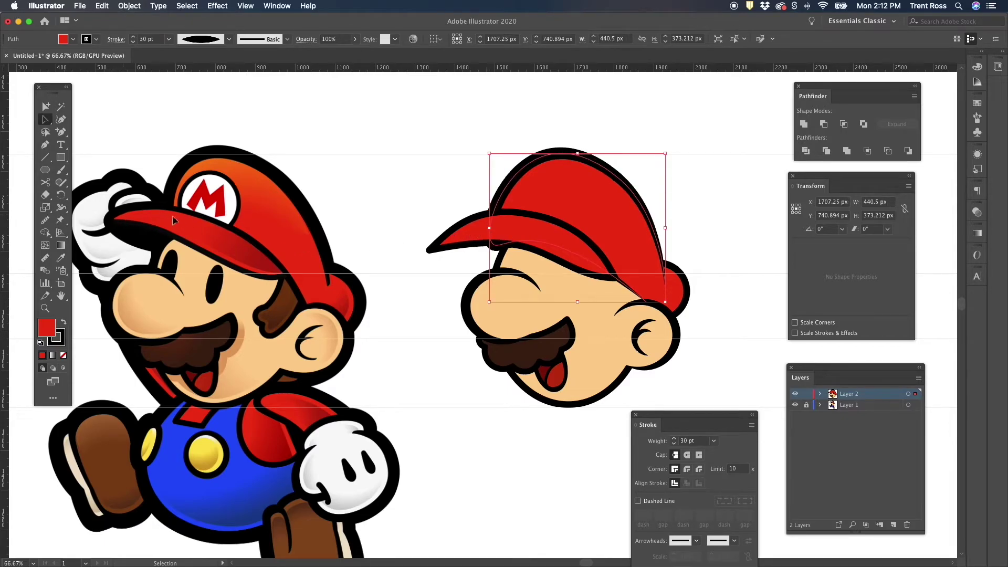
pyautogui.moveTo(489, 230); pyautogui.dragTo(488, 230)
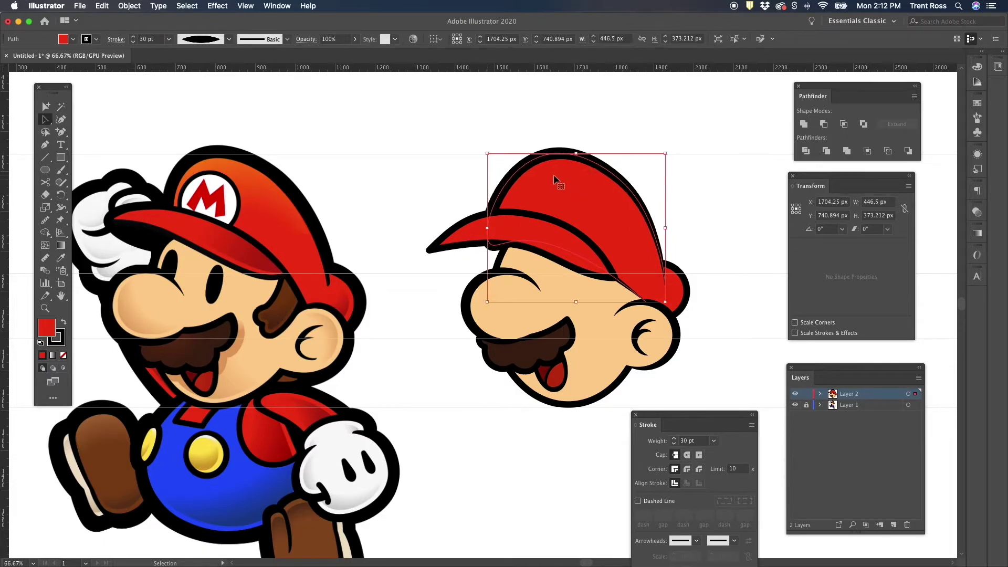
pyautogui.click(416, 278)
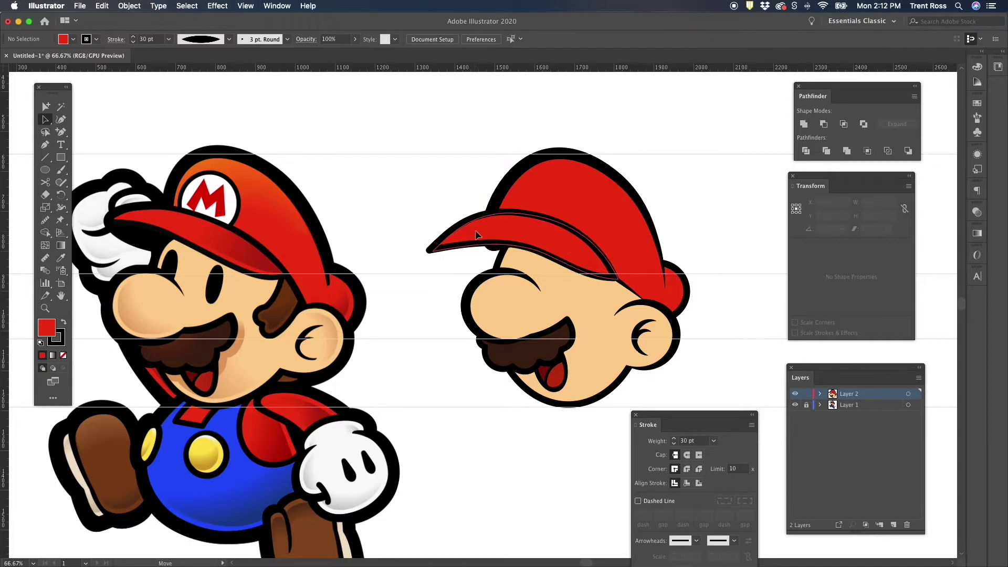
# Shorten the cap brim from its front end to about 453 px wide and nudge it slightly up and forward
pyautogui.click(441, 241)
pyautogui.moveTo(437, 228); pyautogui.dragTo(442, 229)
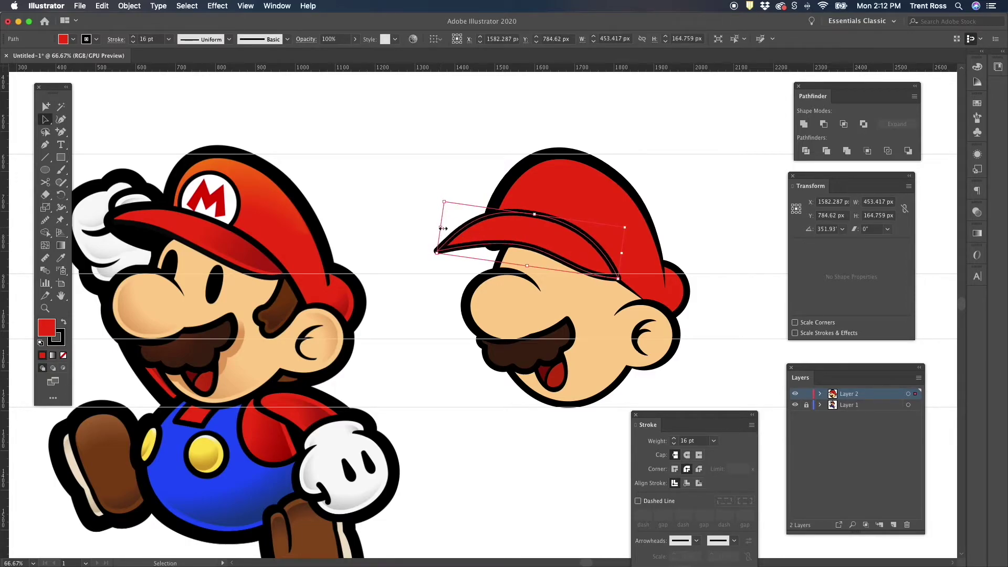
pyautogui.click(414, 322)
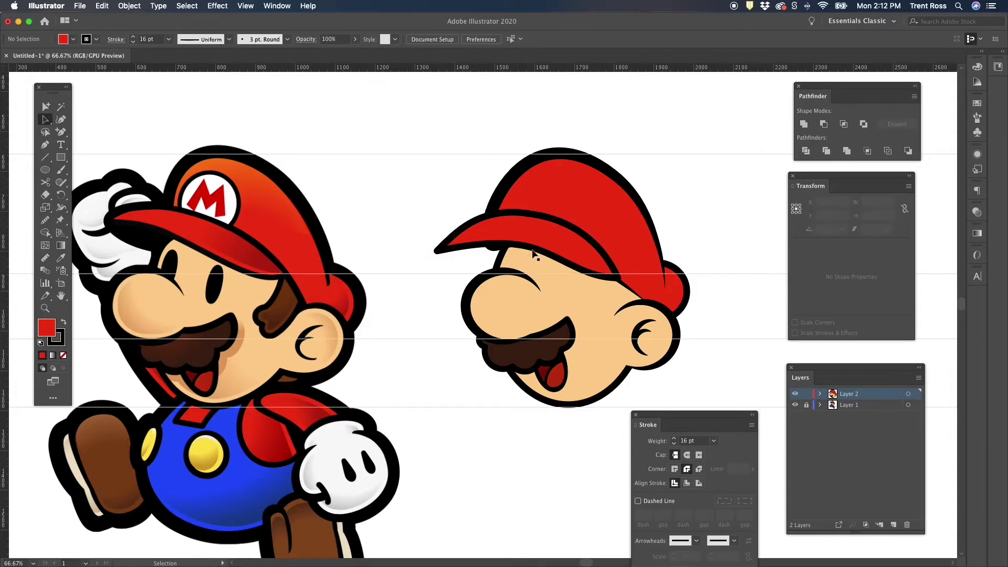
pyautogui.click(566, 236)
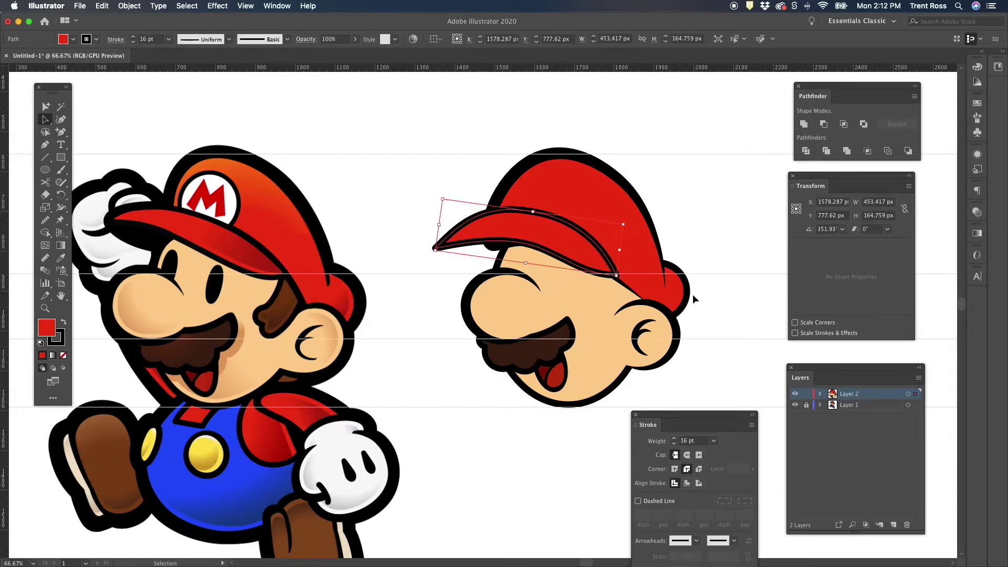
pyautogui.click(687, 236)
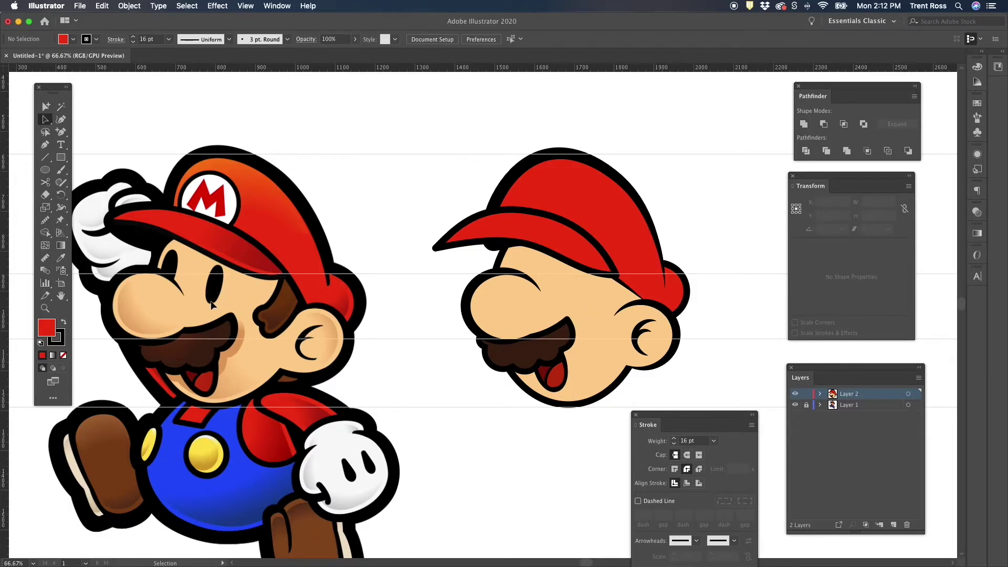
# Draw a tall ellipse of about 40 by 97 px beside the nose and give it the reference eye's black fill without stroke
pyautogui.click(45, 170)
pyautogui.moveTo(557, 267); pyautogui.dragTo(574, 308)
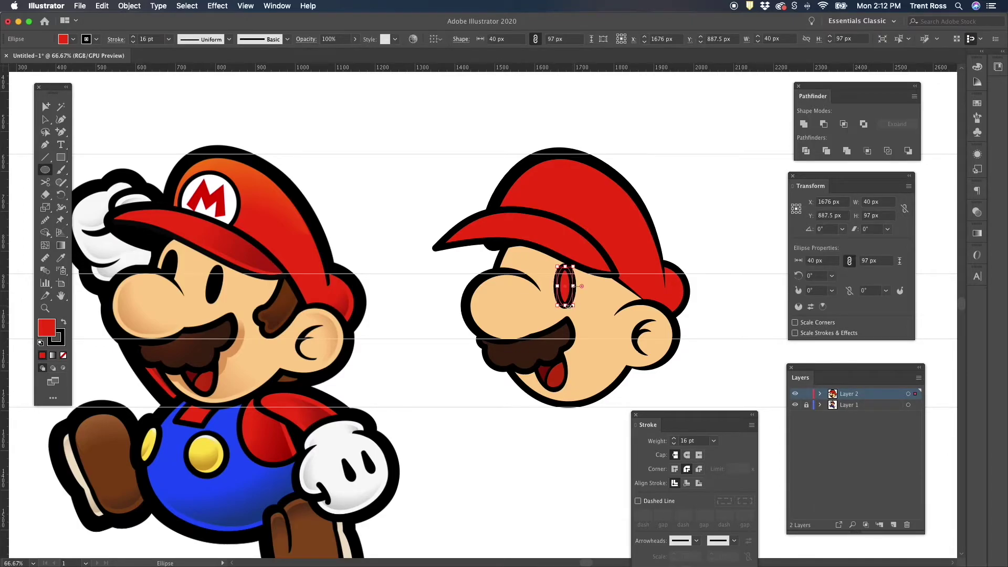
pyautogui.press('i')
pyautogui.click(219, 287)
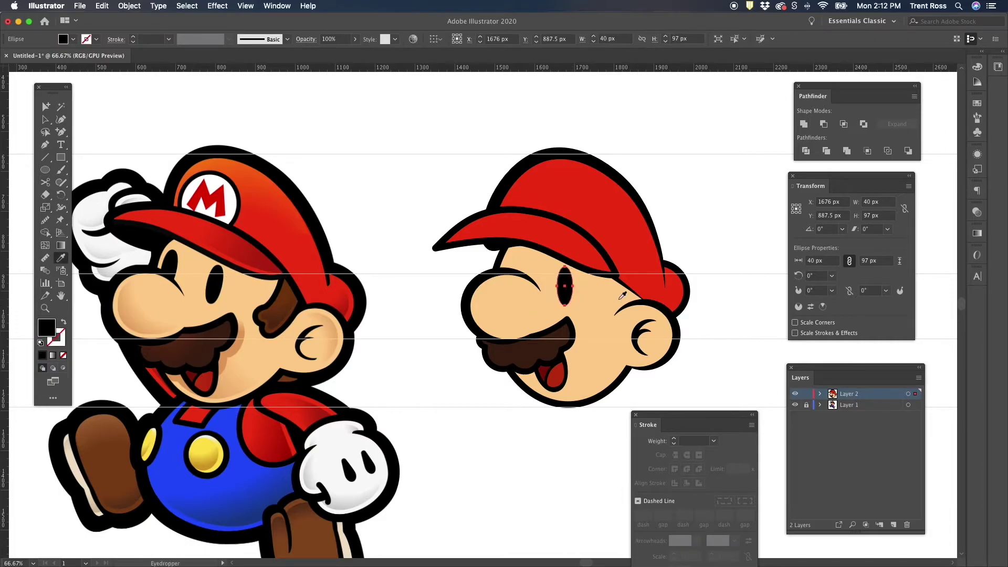
# Tilt the black eye ellipse to about 346.78° and position it just below the brim beside the nose
pyautogui.press('v')
pyautogui.moveTo(565, 295); pyautogui.dragTo(566, 307)
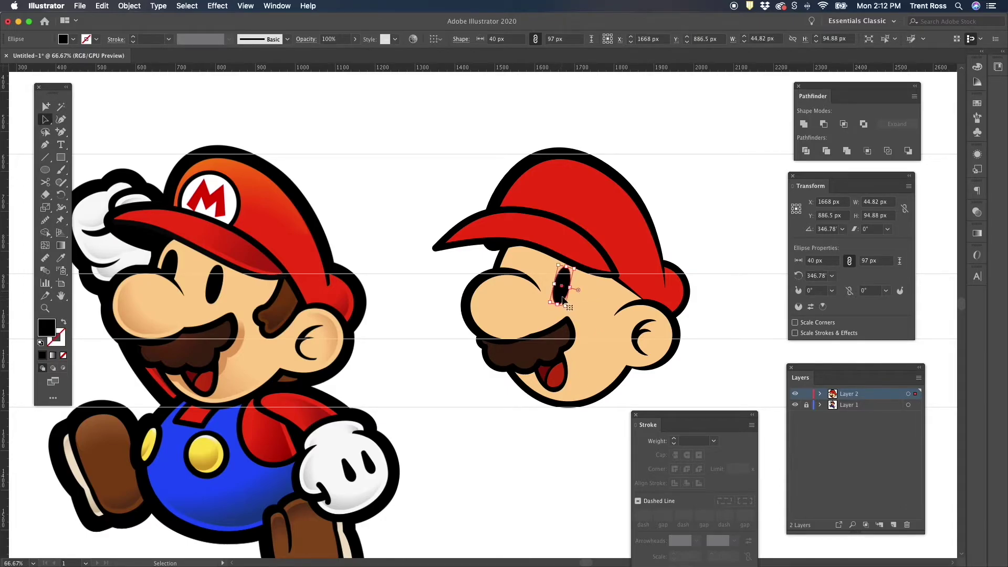
pyautogui.moveTo(565, 298); pyautogui.dragTo(560, 303)
pyautogui.click(720, 225)
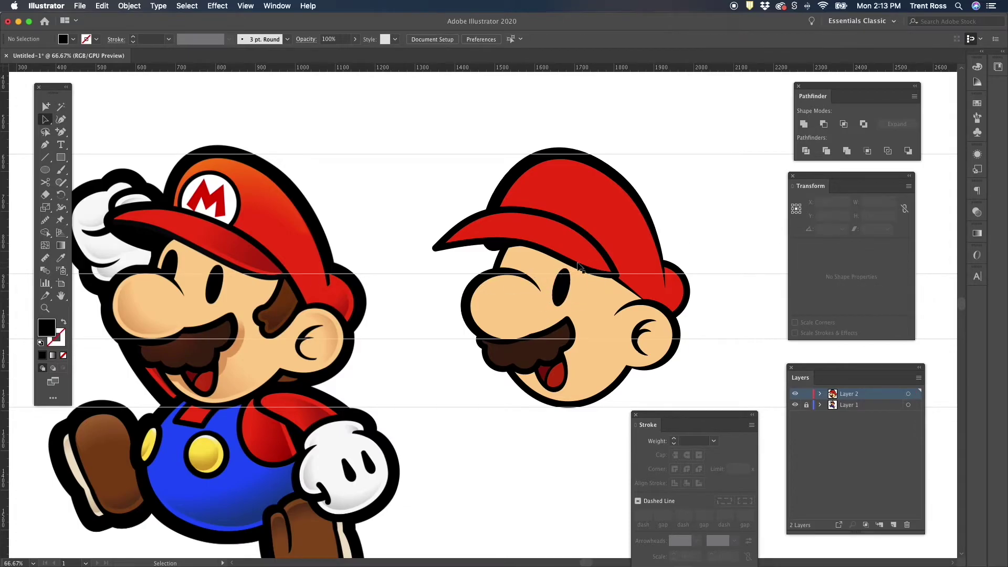
# Scale the nose down slightly to about 183 by 174 px, leaving more space before the eye
pyautogui.click(514, 285)
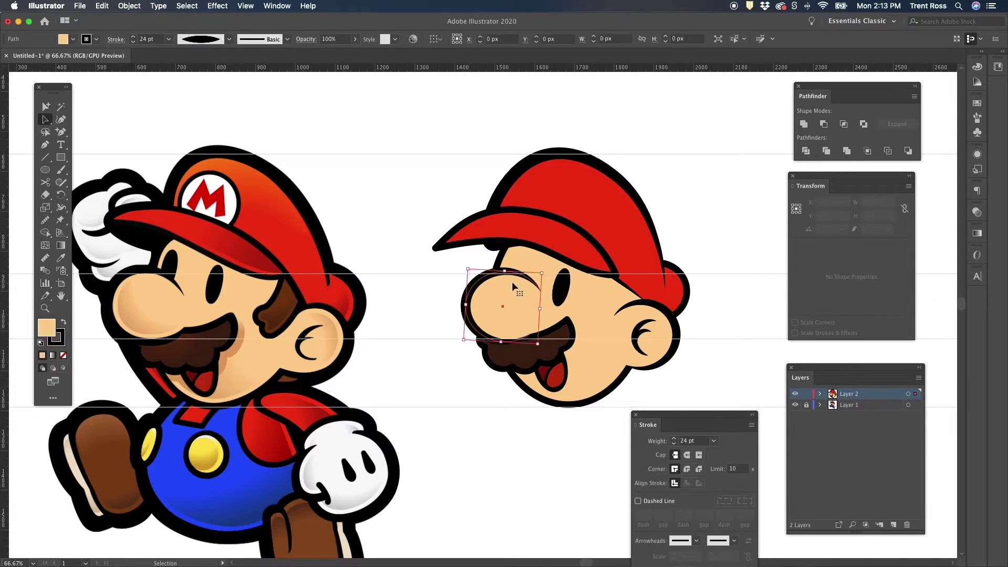
pyautogui.moveTo(507, 272); pyautogui.dragTo(507, 272)
pyautogui.moveTo(540, 308); pyautogui.dragTo(537, 307)
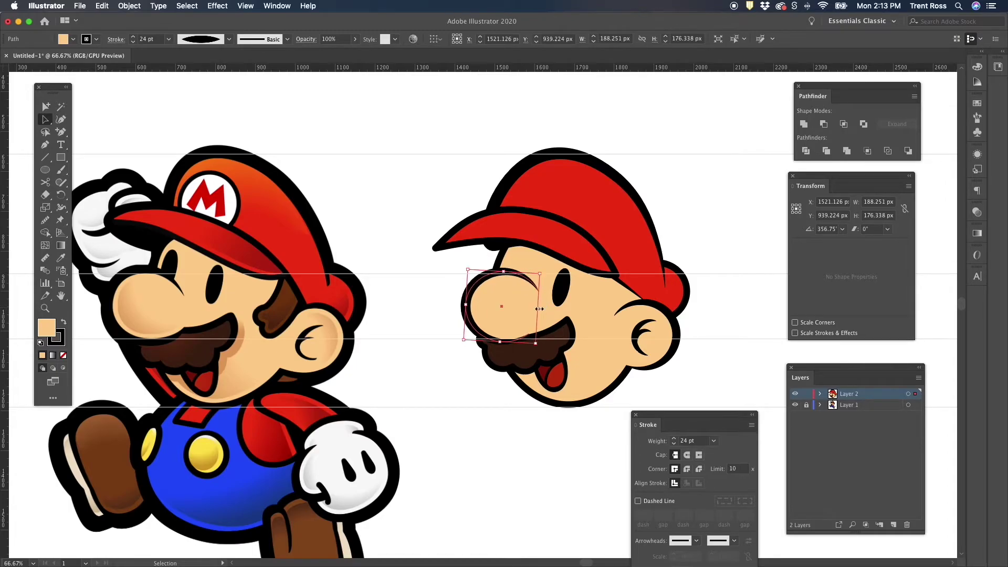
pyautogui.click(697, 228)
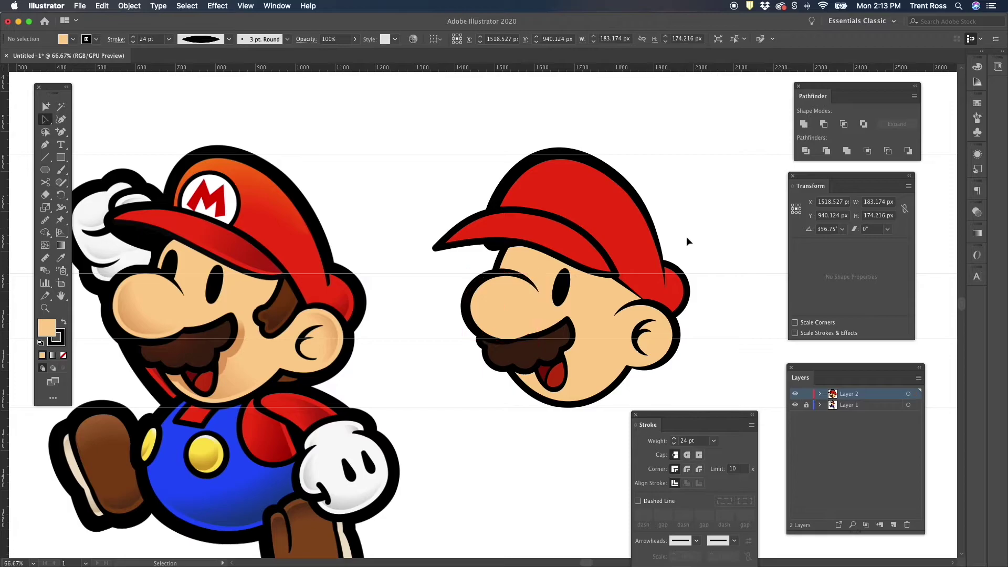
# Duplicate the black eye and place the copy over the nose's upper edge, beneath the brim
pyautogui.click(559, 296)
pyautogui.press('a')
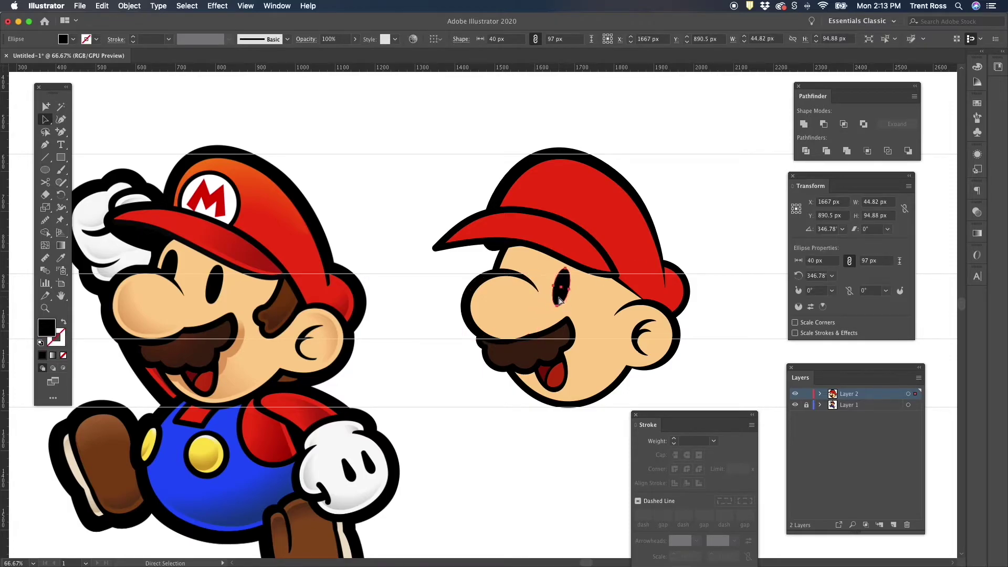
pyautogui.press('super+v')
pyautogui.moveTo(477, 323); pyautogui.dragTo(509, 284)
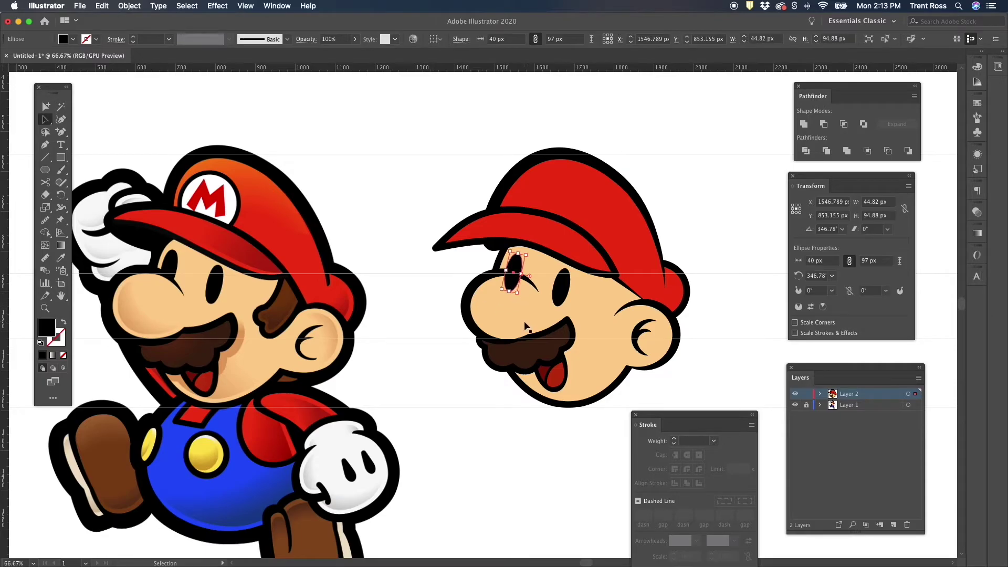
# Send the second eye behind the nose and nudge it slightly forward so only its upper part shows
pyautogui.press('a')
pyautogui.press('v')
pyautogui.click(722, 220)
pyautogui.moveTo(521, 252); pyautogui.dragTo(519, 265)
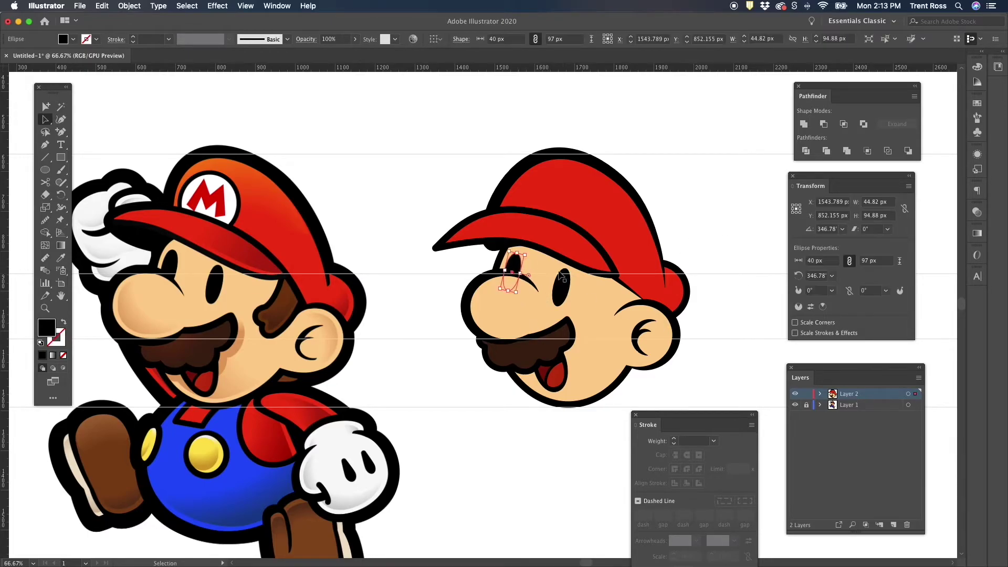
# Widen the nose to about 194 by 171 px and shift it farther forward, away from the eyes
pyautogui.click(492, 305)
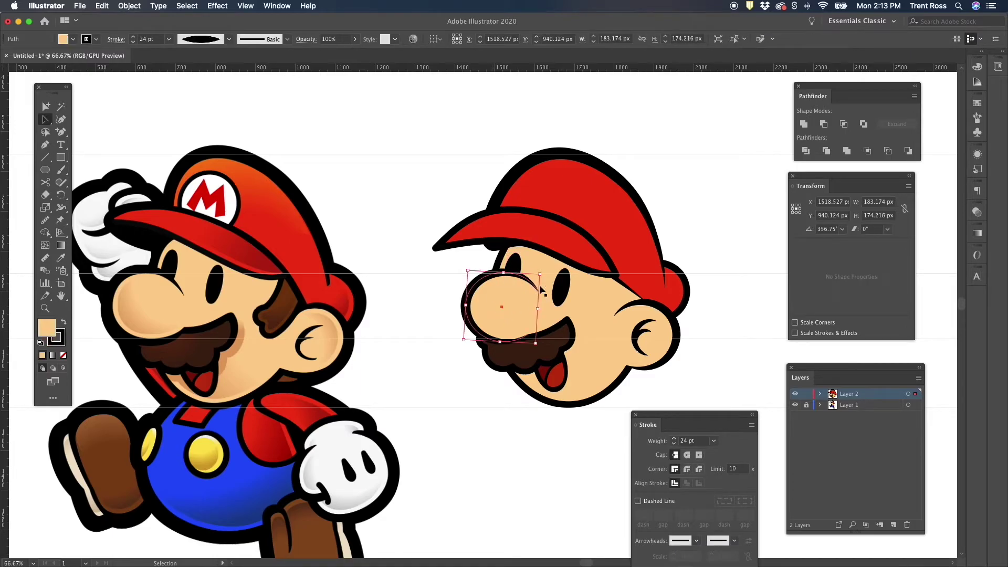
pyautogui.moveTo(540, 277); pyautogui.dragTo(521, 310)
pyautogui.moveTo(496, 343); pyautogui.dragTo(496, 342)
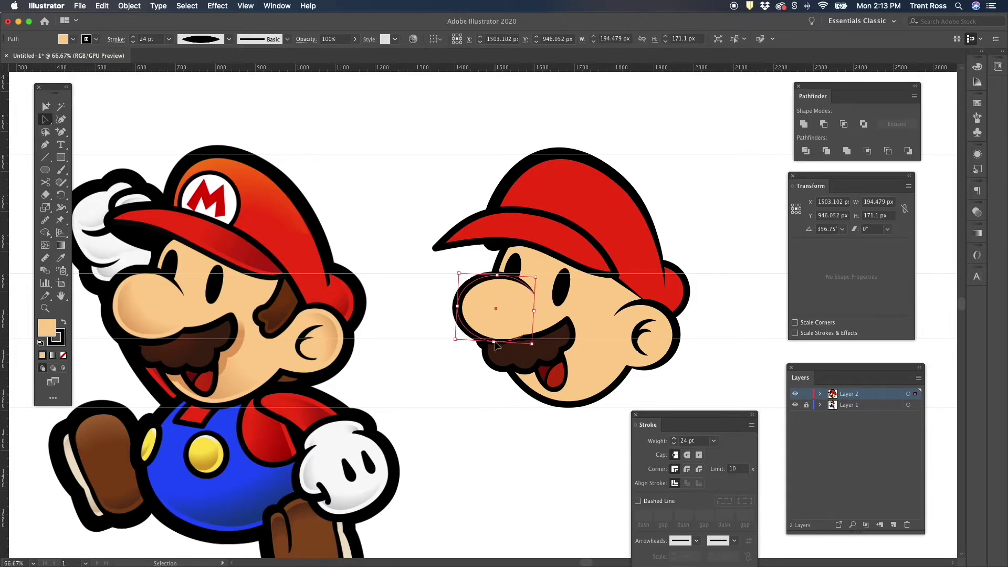
pyautogui.click(677, 245)
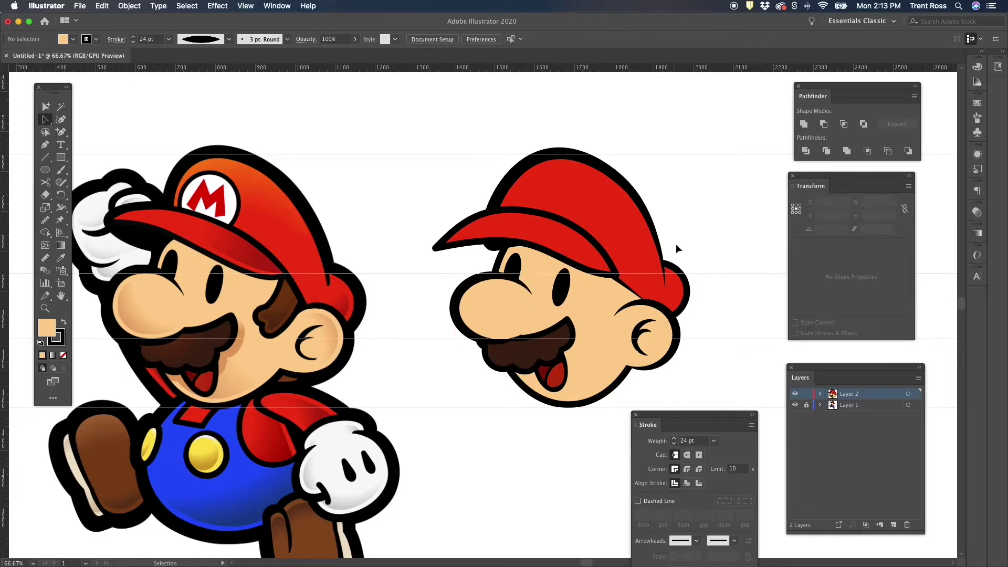
pyautogui.click(516, 268)
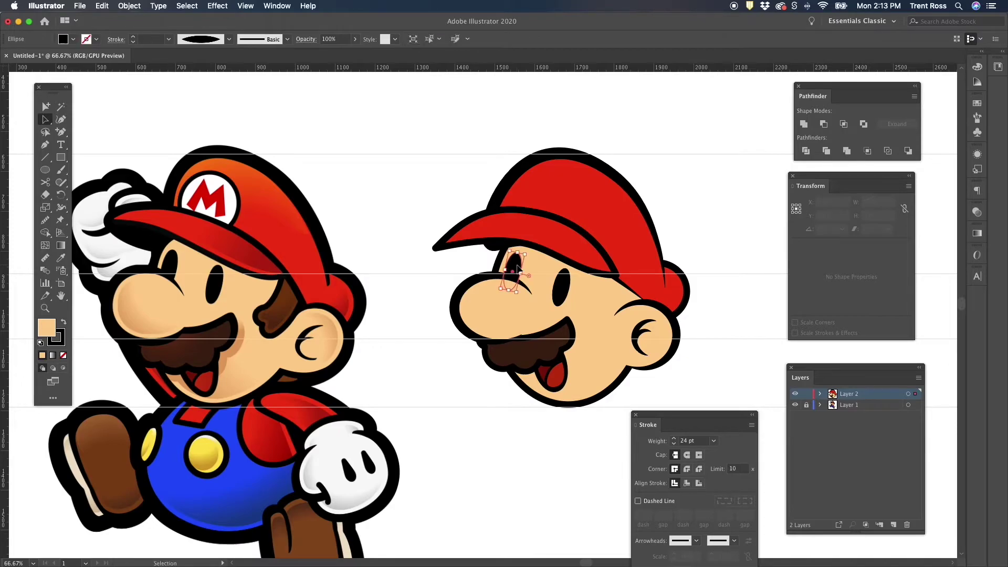
pyautogui.click(690, 234)
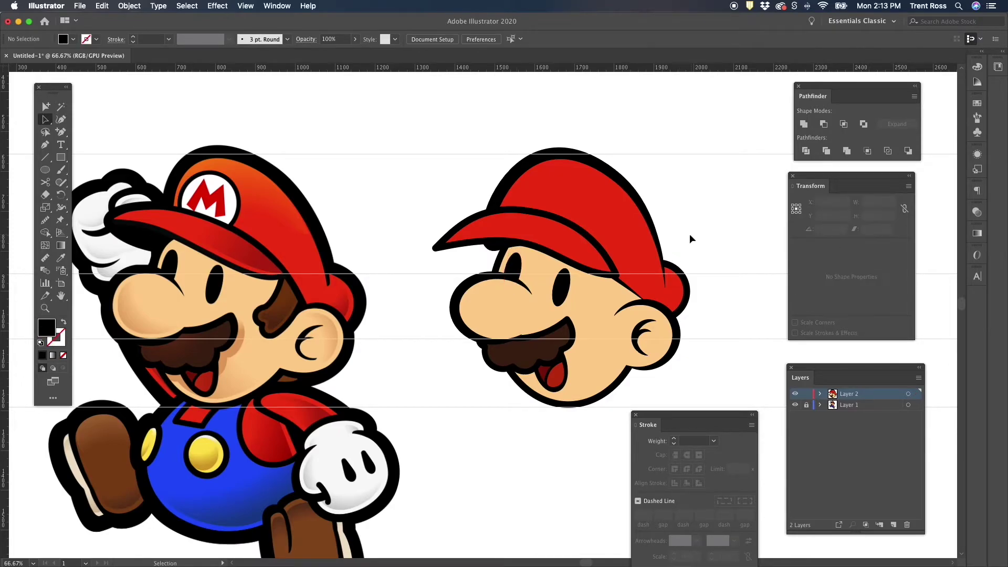
# Tilt the red cap crown to about 358.58° and nudge the crown and brim into place on the head
pyautogui.click(545, 236)
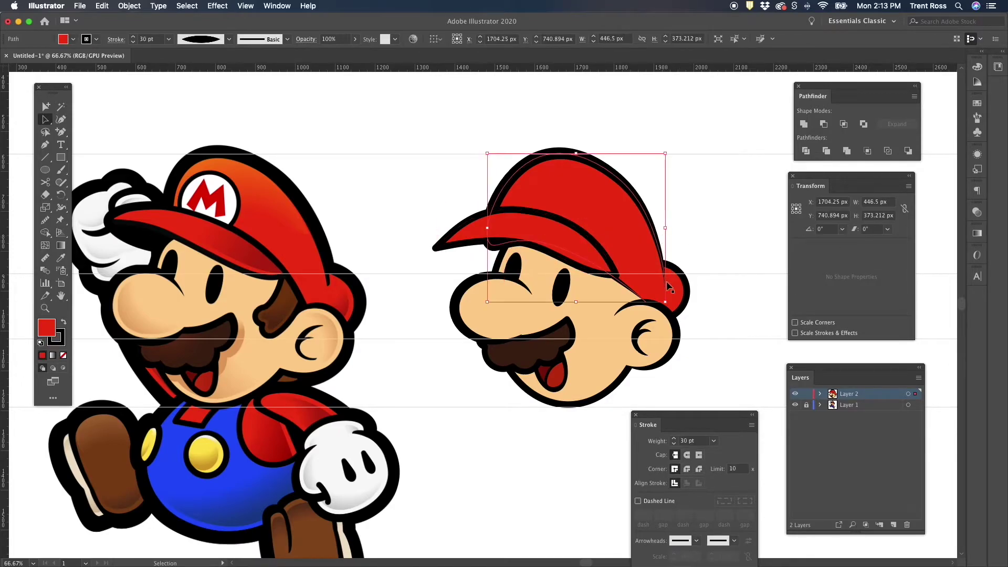
pyautogui.moveTo(672, 150); pyautogui.dragTo(675, 154)
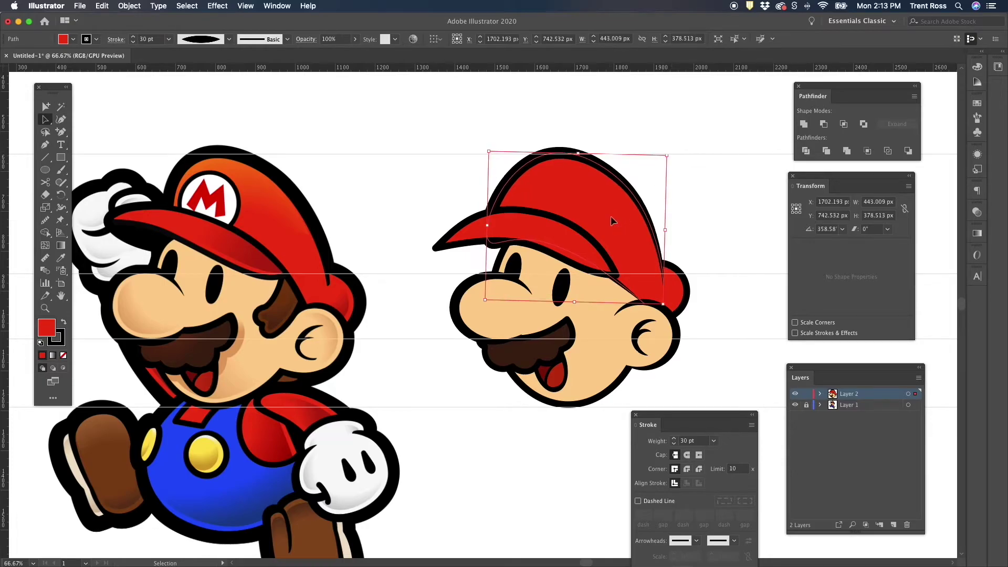
pyautogui.click(576, 242)
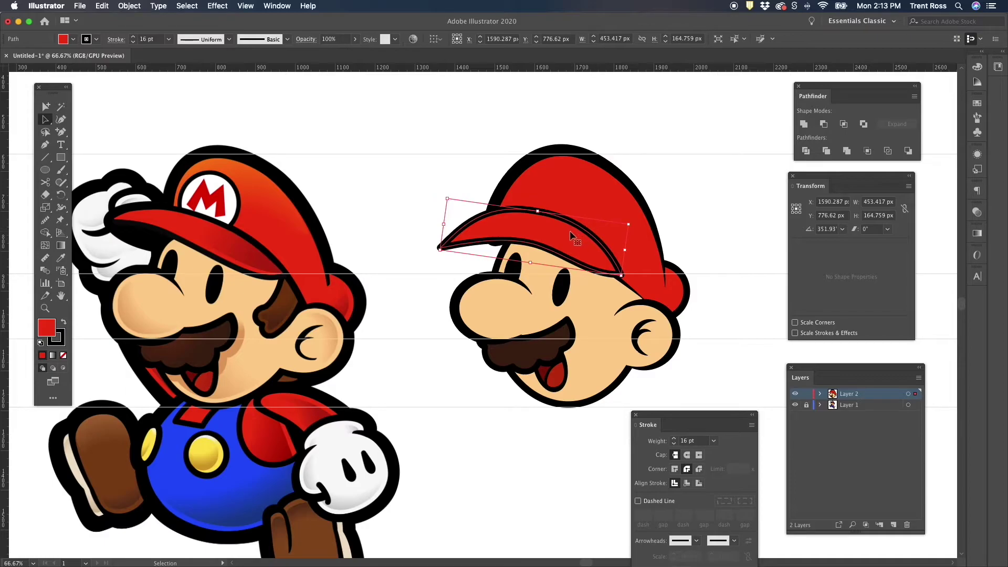
pyautogui.click(682, 184)
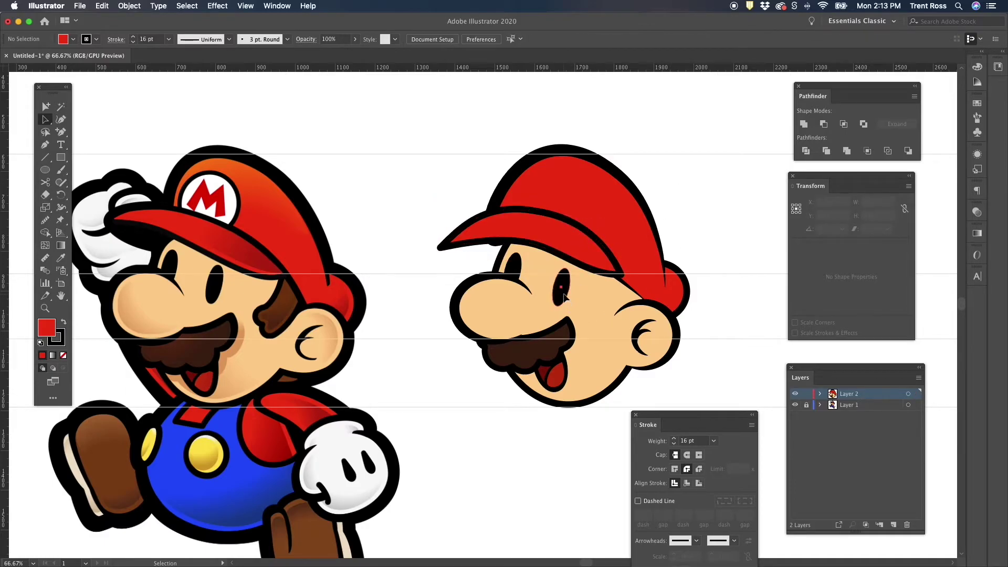
# Nudge the larger black eye slightly closer to the nose
pyautogui.moveTo(564, 296); pyautogui.dragTo(563, 294)
pyautogui.click(682, 221)
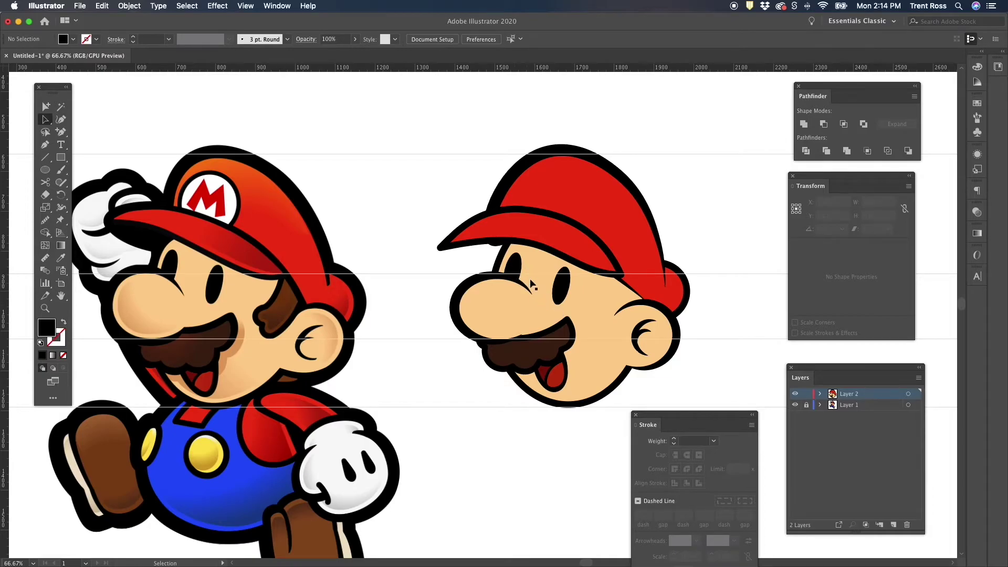
pyautogui.moveTo(561, 292); pyautogui.dragTo(557, 295)
pyautogui.click(707, 215)
# Draw a closed underside shape about 178 by 97 px with the Pen tool, from the brim's front tip to the forehead
pyautogui.click(551, 193)
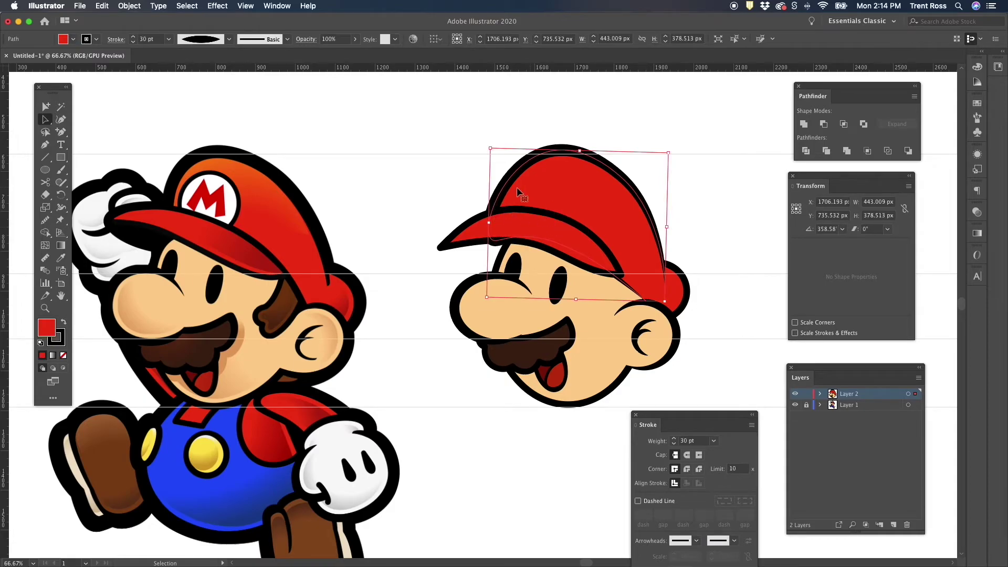
pyautogui.click(46, 148)
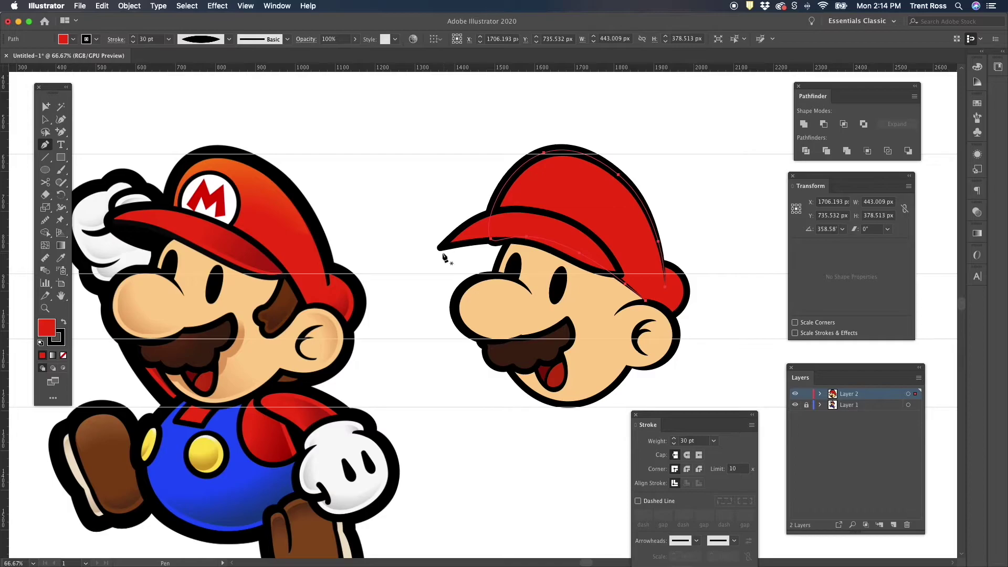
pyautogui.click(441, 253)
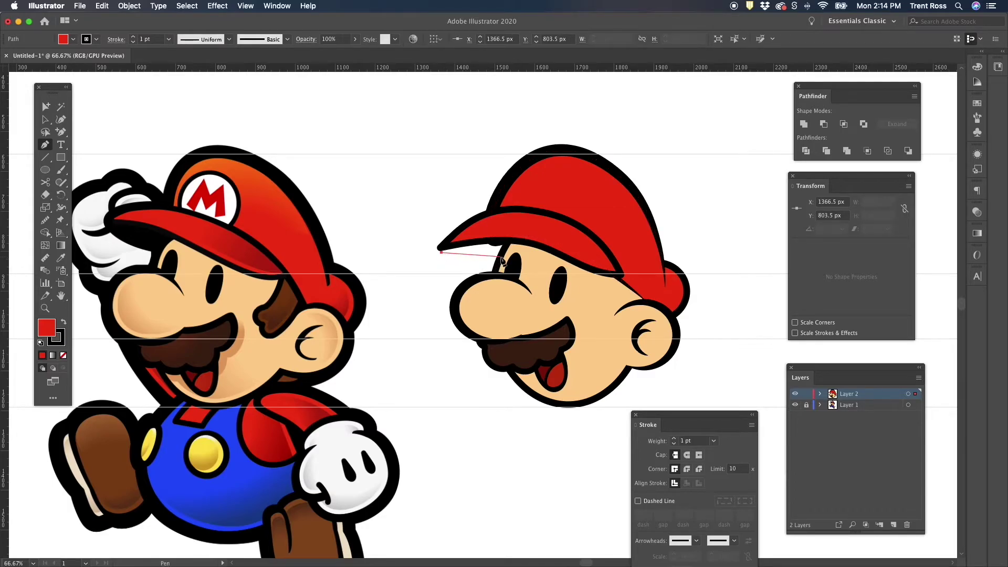
pyautogui.moveTo(499, 262); pyautogui.dragTo(529, 254)
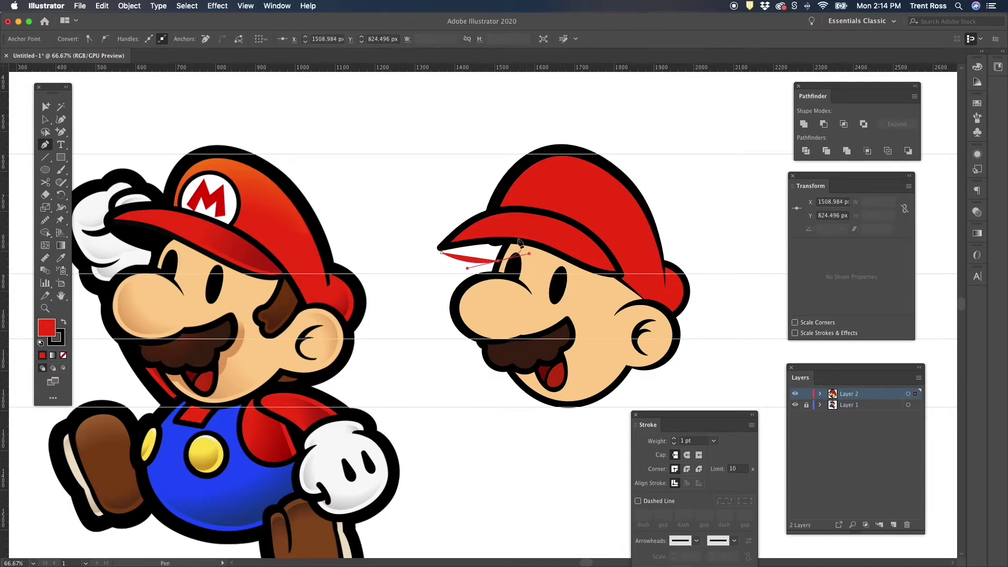
pyautogui.click(501, 225)
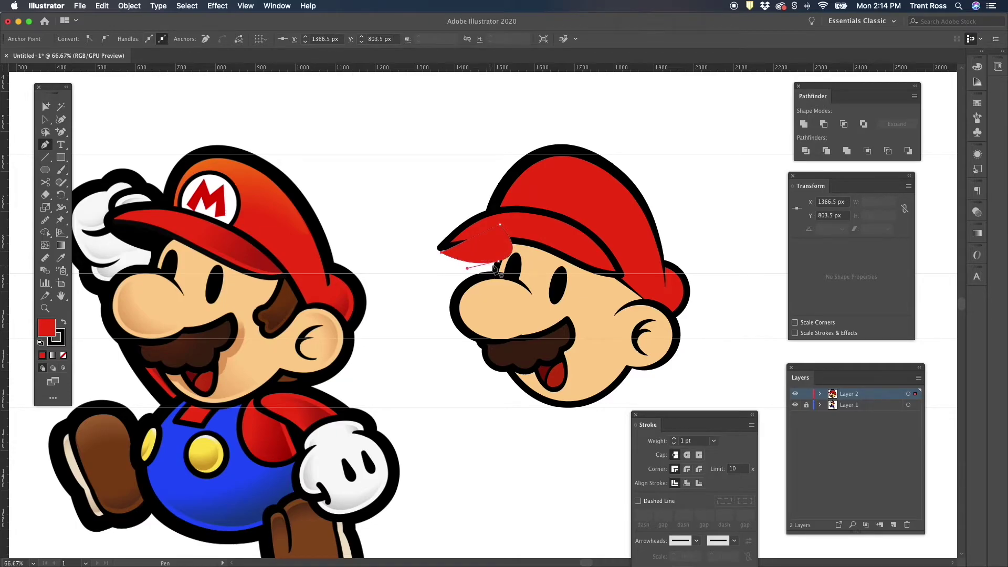
# Apply the eye's black fill to the underside shape and send it to the back, behind brim and face
pyautogui.press('i')
pyautogui.click(564, 296)
pyautogui.keyDown('super'); pyautogui.click(471, 219); pyautogui.keyUp('super')
pyautogui.click(484, 248)
pyautogui.rightClick(485, 249)
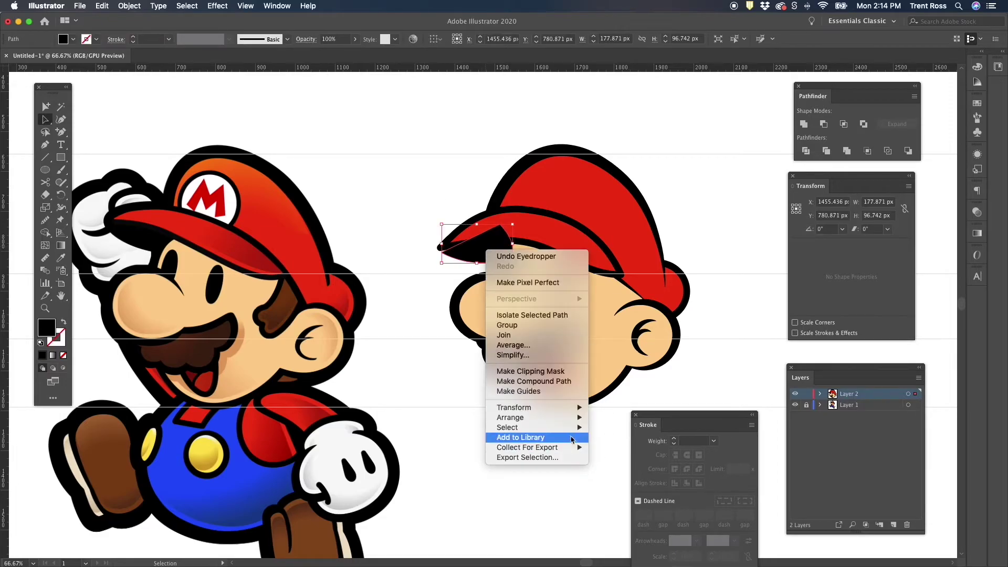
pyautogui.moveTo(572, 418)
pyautogui.click(621, 447)
pyautogui.click(439, 295)
# Rotate the black underside shape to about 348.94° and nudge it down beneath the brim
pyautogui.click(484, 252)
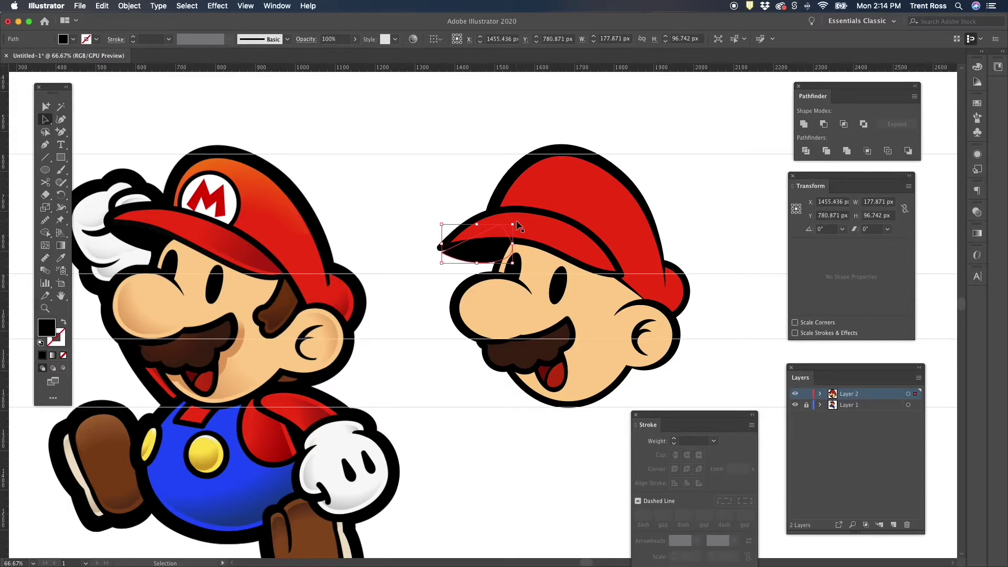
pyautogui.moveTo(515, 221); pyautogui.dragTo(523, 224)
pyautogui.press('Down')
pyautogui.press('Down')
pyautogui.press('Down')
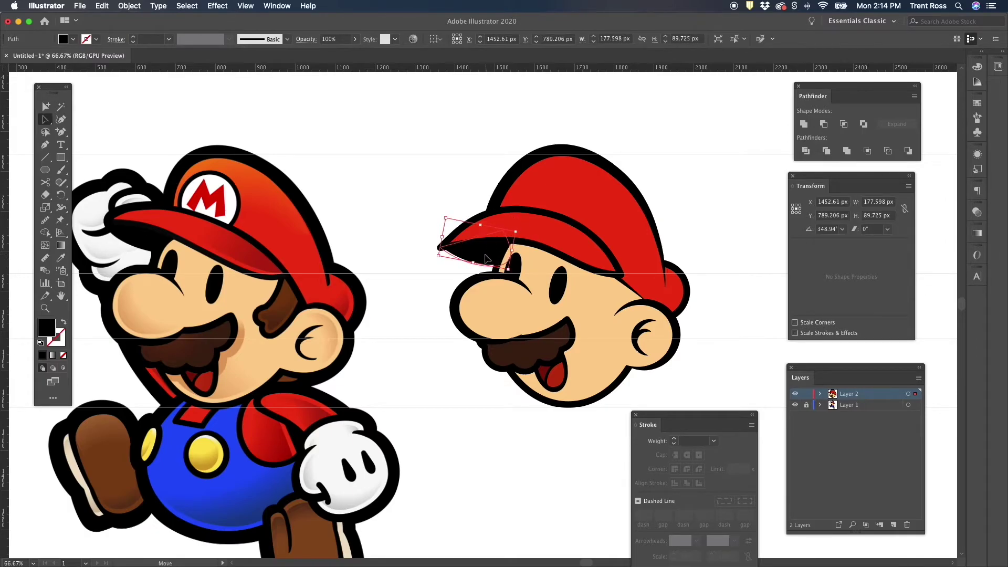
pyautogui.press('Down')
pyautogui.press('Down')
pyautogui.press('Left')
# Reshape the black underside with the Curvature tool to about 199 by 88 px, pulling its tip and lower edge to follow the brim
pyautogui.hotkey('shift', '`')
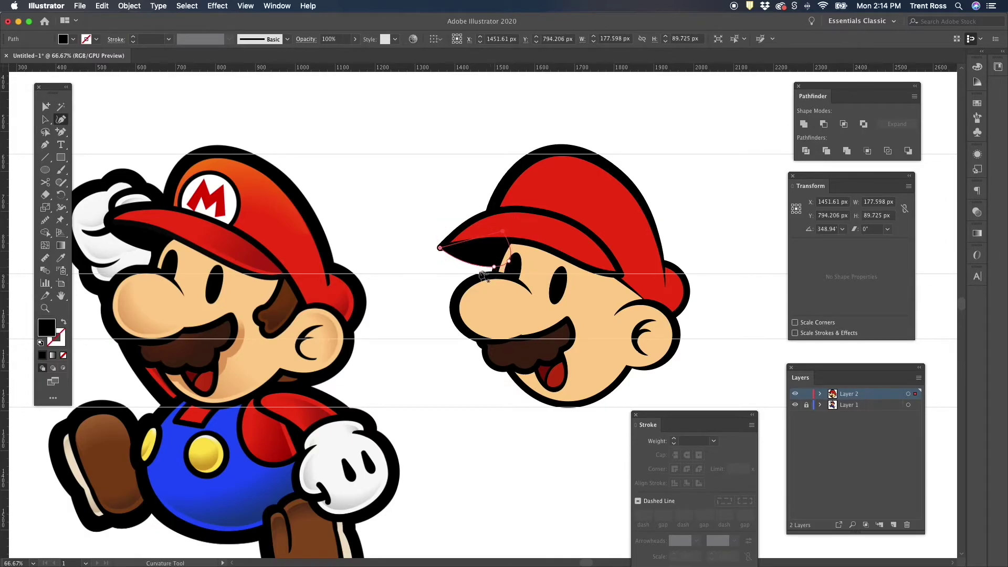
pyautogui.moveTo(493, 267); pyautogui.dragTo(517, 250)
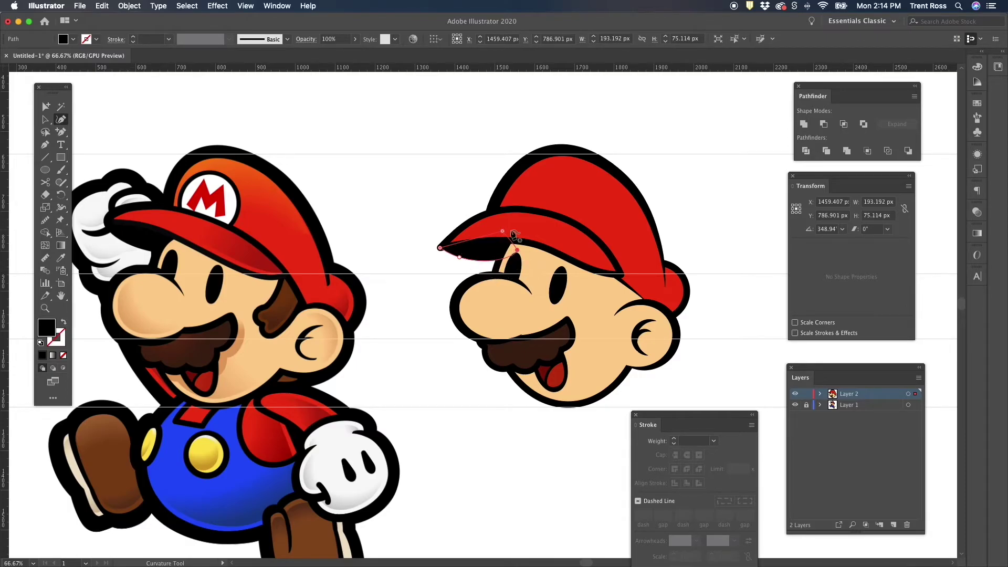
pyautogui.click(508, 236)
pyautogui.moveTo(439, 249); pyautogui.dragTo(438, 250)
pyautogui.click(460, 257)
pyautogui.moveTo(517, 251); pyautogui.dragTo(517, 261)
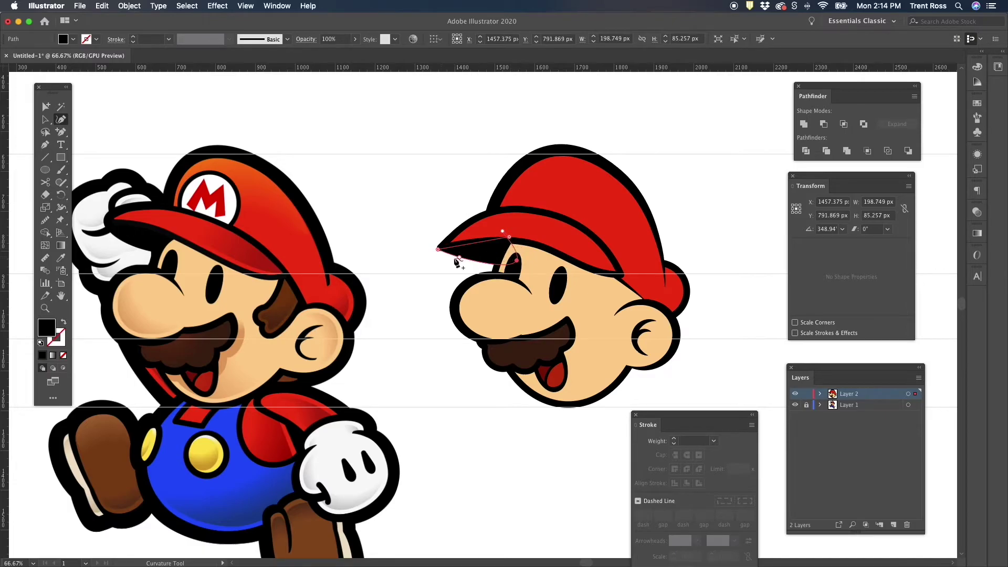
pyautogui.click(480, 263)
pyautogui.press('a')
pyautogui.click(427, 313)
# Nudge the red brim 3 px back and 4 px up, and rotate it to about 350.23°
pyautogui.click(469, 250)
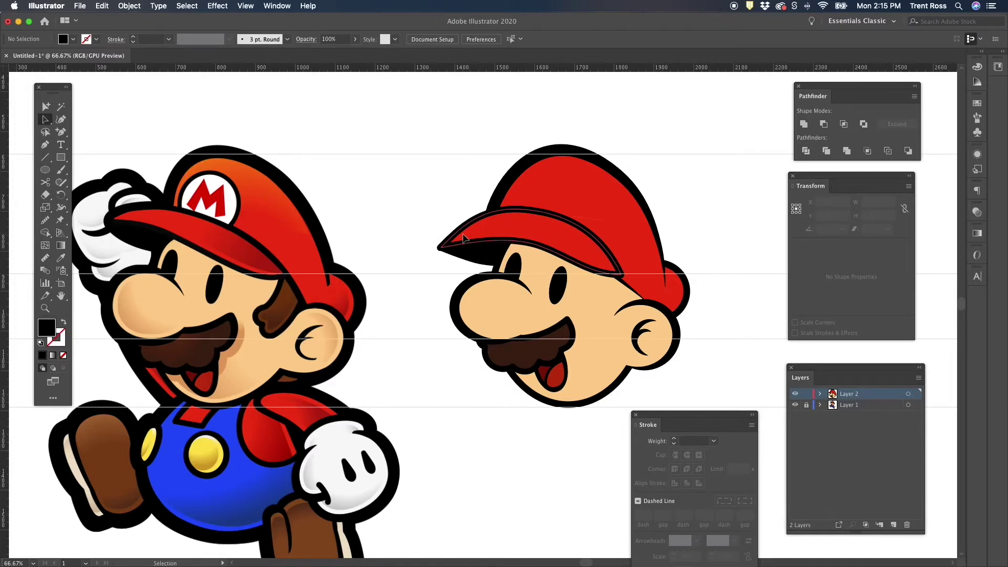
pyautogui.press('Right')
pyautogui.press('Right')
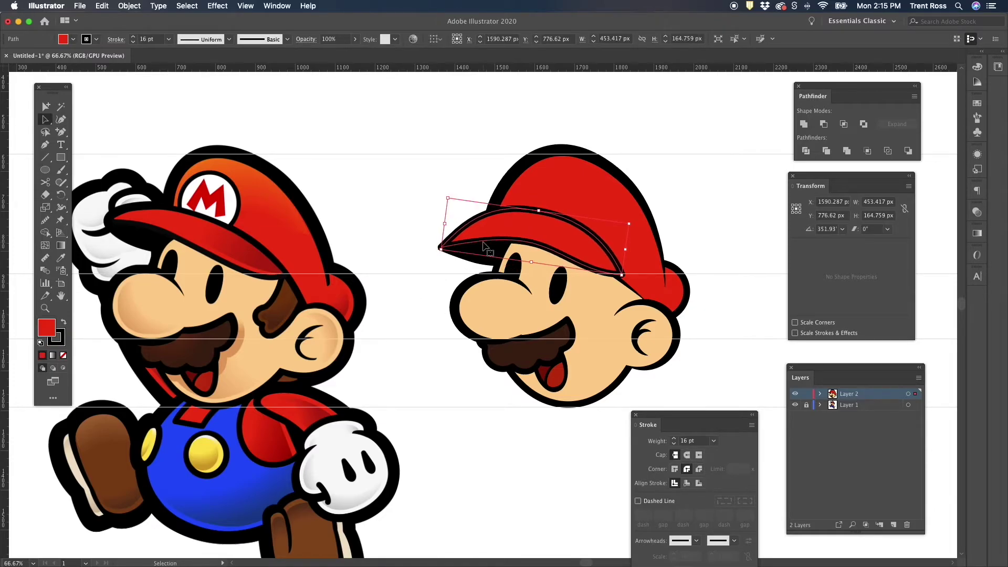
pyautogui.press('Up')
pyautogui.press('Up')
pyautogui.press('Right')
pyautogui.press('Up')
pyautogui.press('Up')
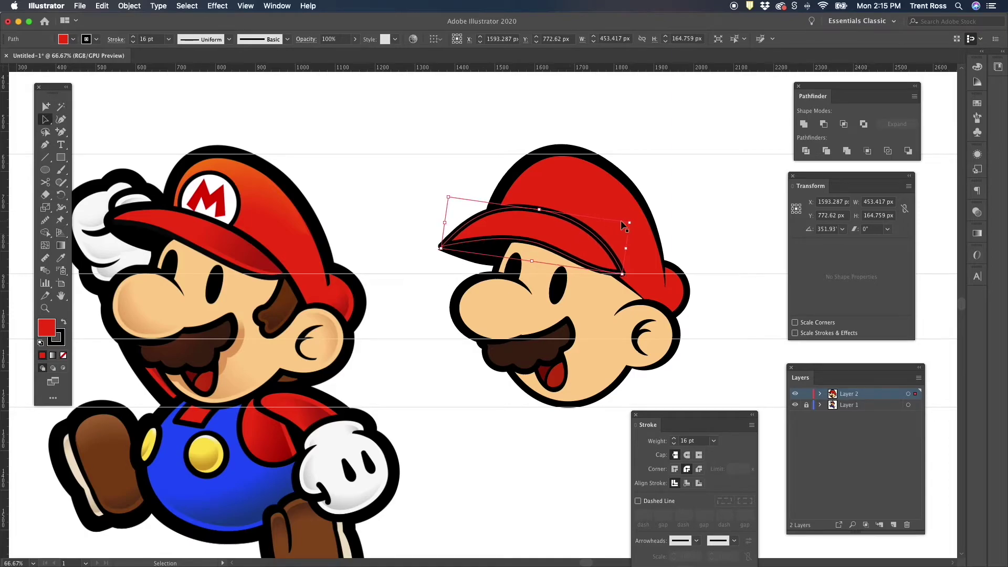
pyautogui.moveTo(635, 221); pyautogui.dragTo(635, 224)
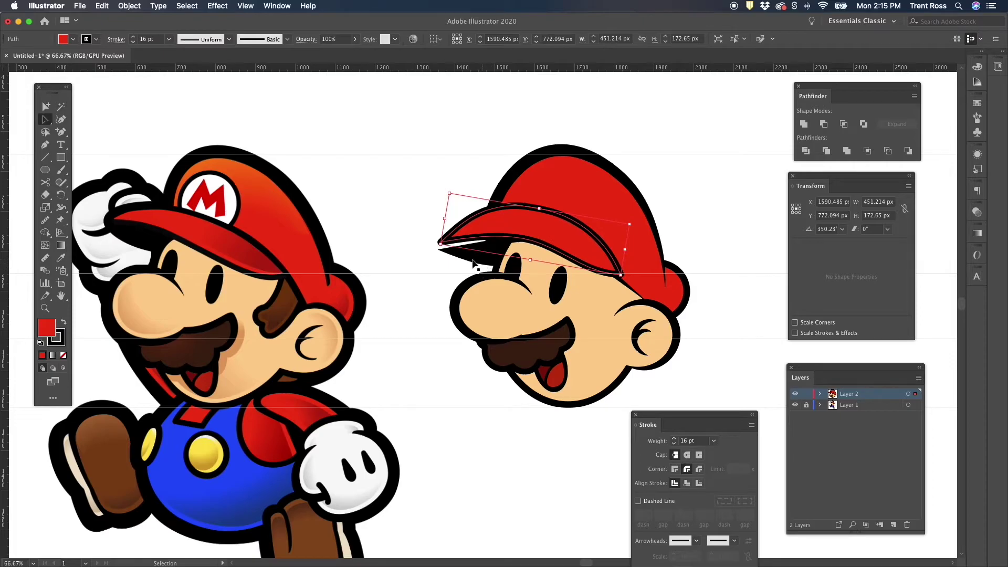
# Move the black underside shape up against the brim's lower edge to close the gap
pyautogui.click(483, 258)
pyautogui.moveTo(483, 258); pyautogui.dragTo(483, 254)
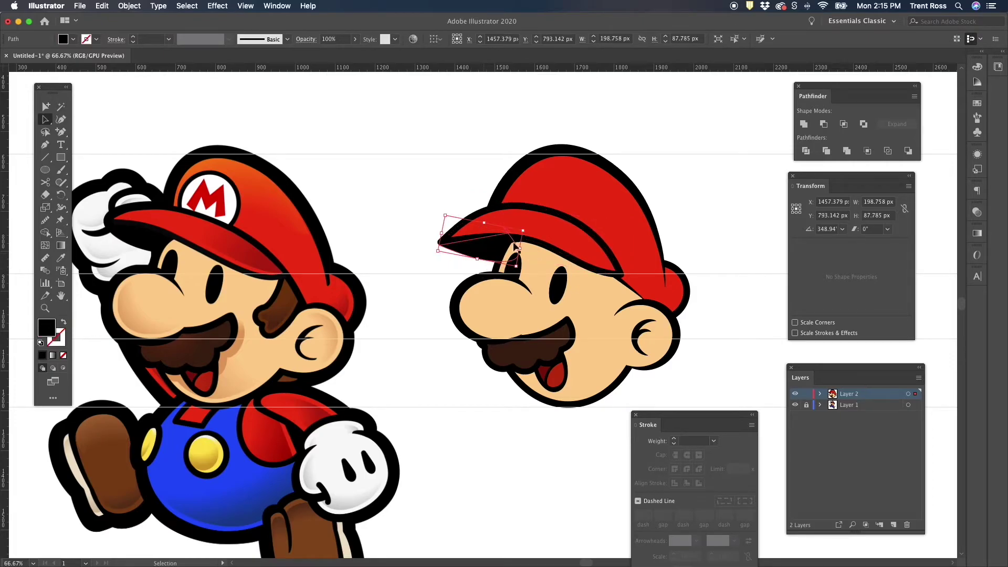
pyautogui.click(439, 291)
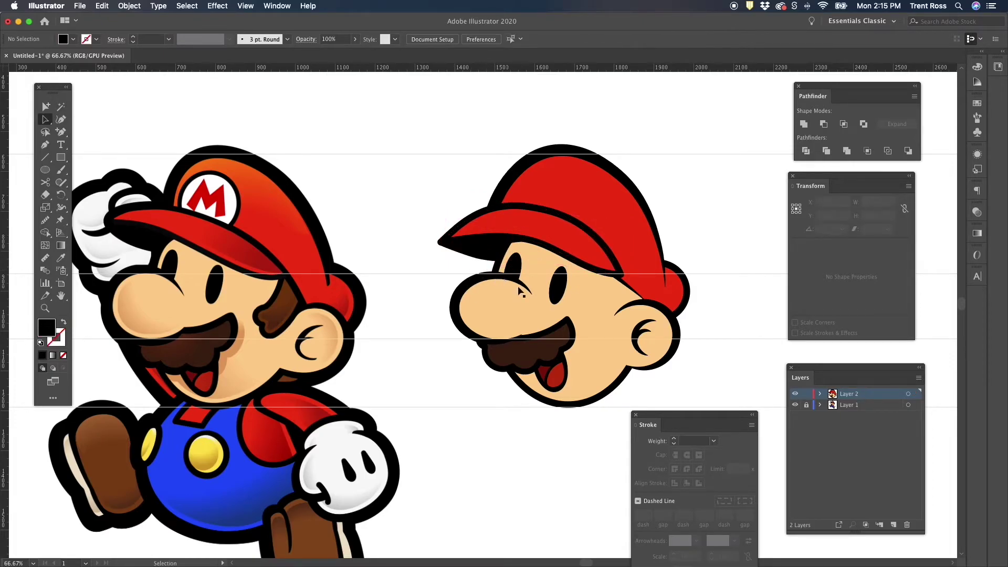
pyautogui.click(489, 255)
pyautogui.press('Right')
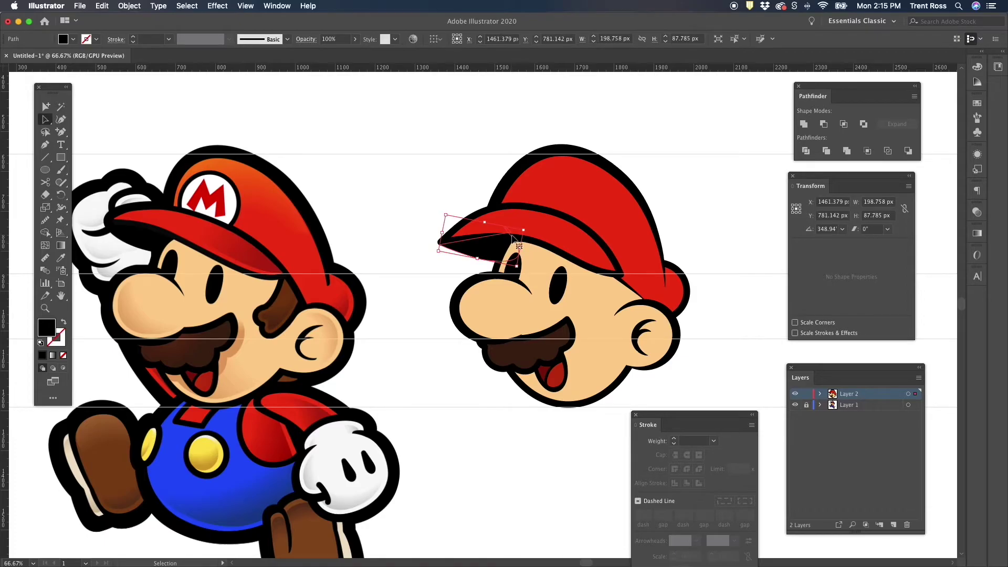
# Remove the stray anchor from the black underside path, inside the red brim area
pyautogui.scroll(5, 516, 242)
pyautogui.click(475, 281)
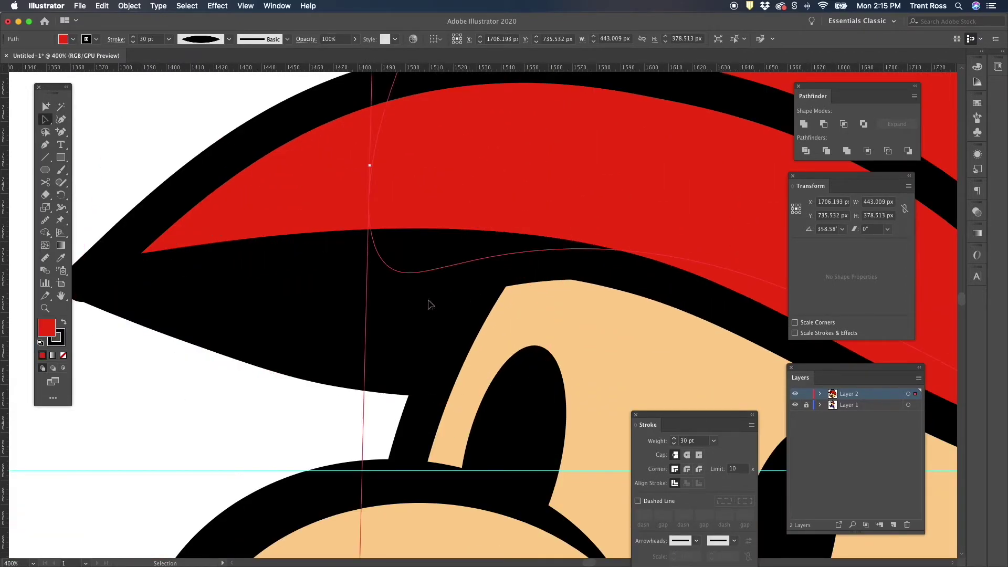
pyautogui.click(341, 326)
pyautogui.press('p')
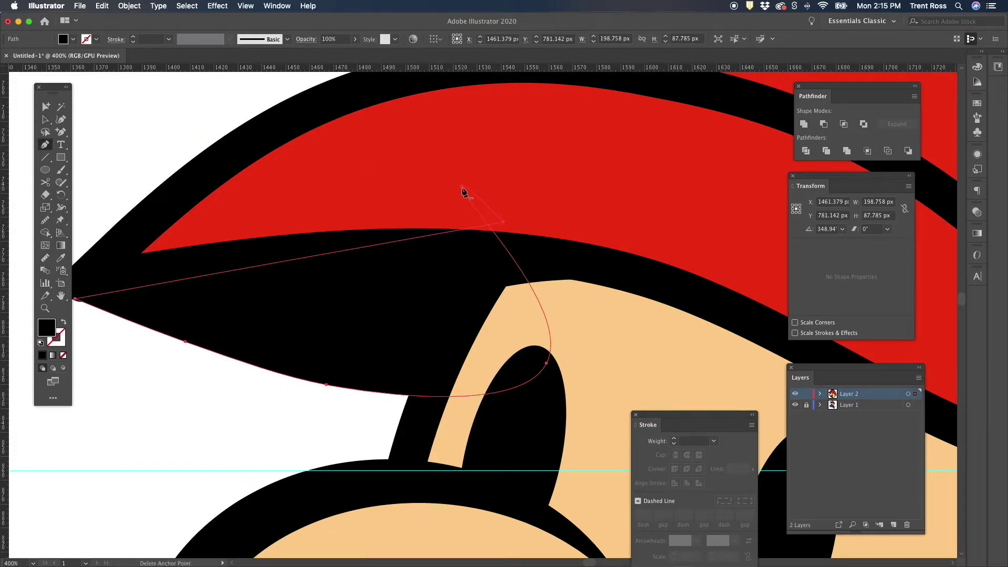
pyautogui.moveTo(462, 187); pyautogui.dragTo(486, 204)
pyautogui.press('v')
pyautogui.click(271, 420)
# Reshape the red brim's tip and lower edge with the Curvature tool, pulling the rear lower anchor down toward the brim's back corner
pyautogui.scroll(-4, 276, 419)
pyautogui.scroll(-2, 276, 419)
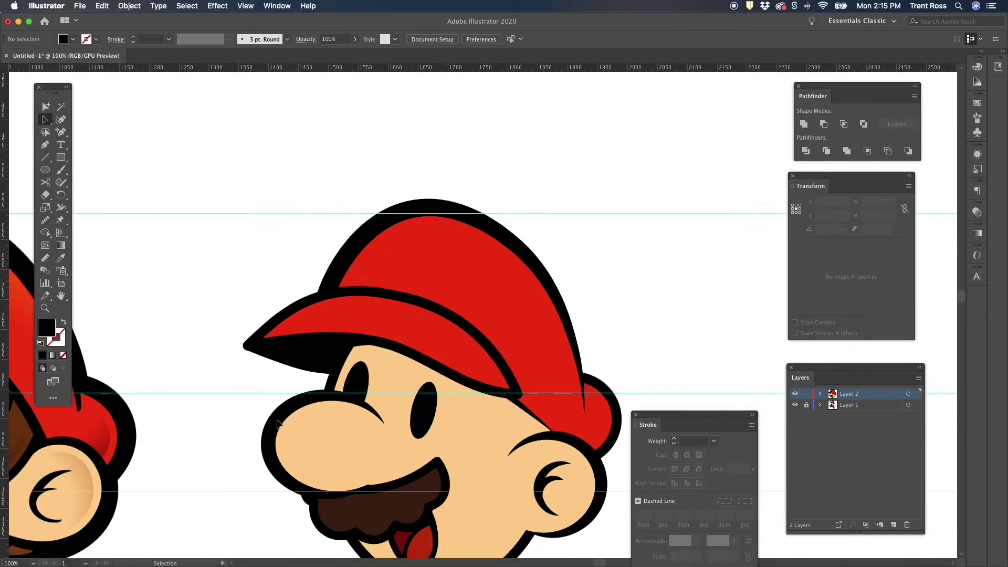
pyautogui.scroll(-2, 278, 423)
pyautogui.hscroll(-5, 364, 412)
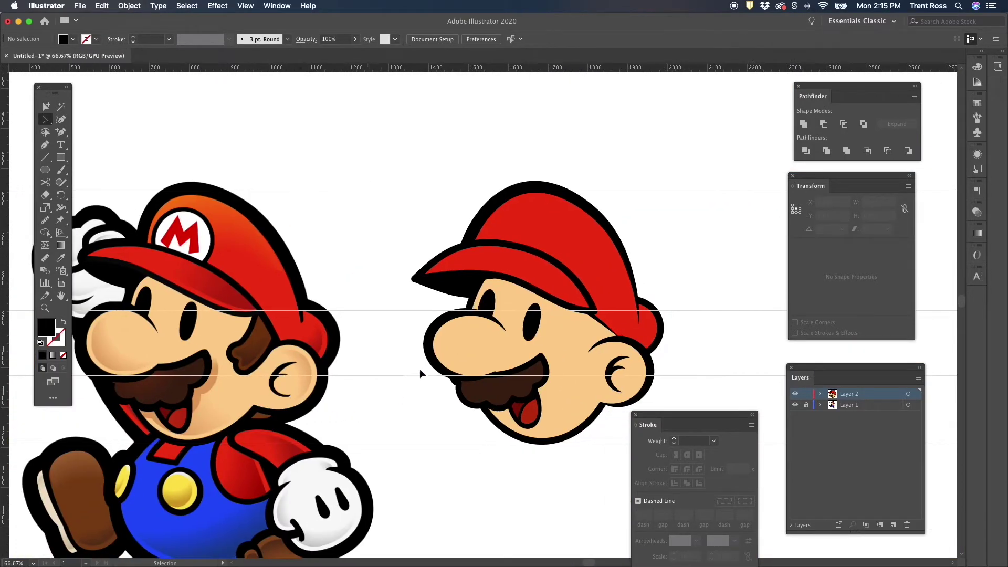
pyautogui.hscroll(-2, 474, 315)
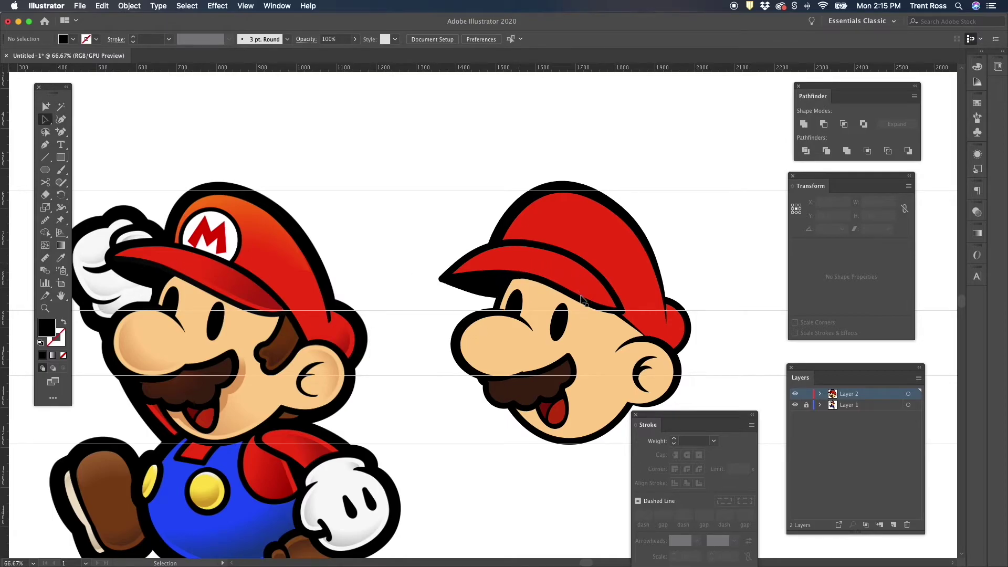
pyautogui.click(496, 266)
pyautogui.hotkey('shift', '`')
pyautogui.moveTo(441, 281); pyautogui.dragTo(485, 270)
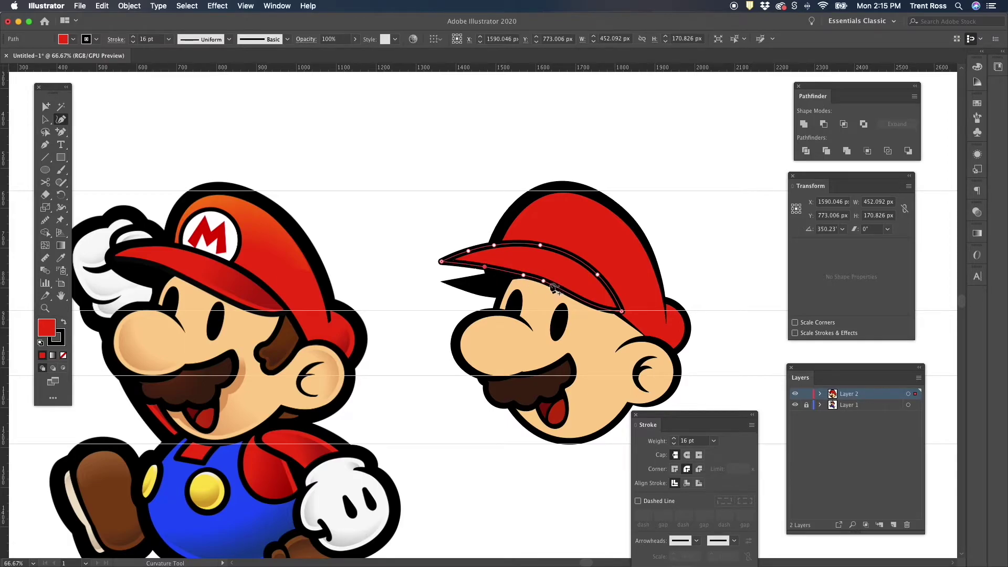
pyautogui.moveTo(543, 281); pyautogui.dragTo(567, 298)
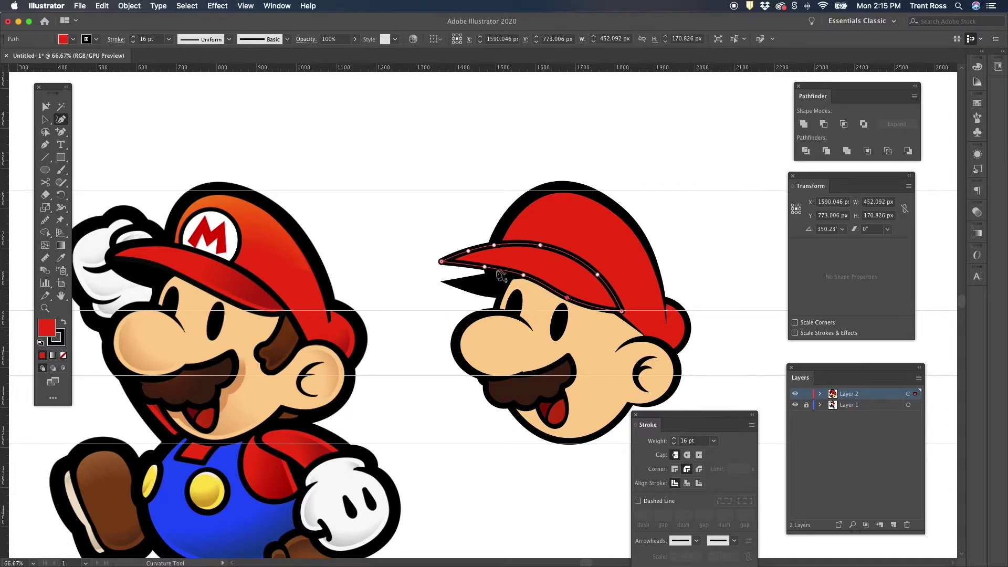
# Move the black underside shape up beneath the reshaped brim and rotate it to about 341.96°
pyautogui.press('a')
pyautogui.click(479, 293)
pyautogui.moveTo(486, 292); pyautogui.dragTo(520, 298)
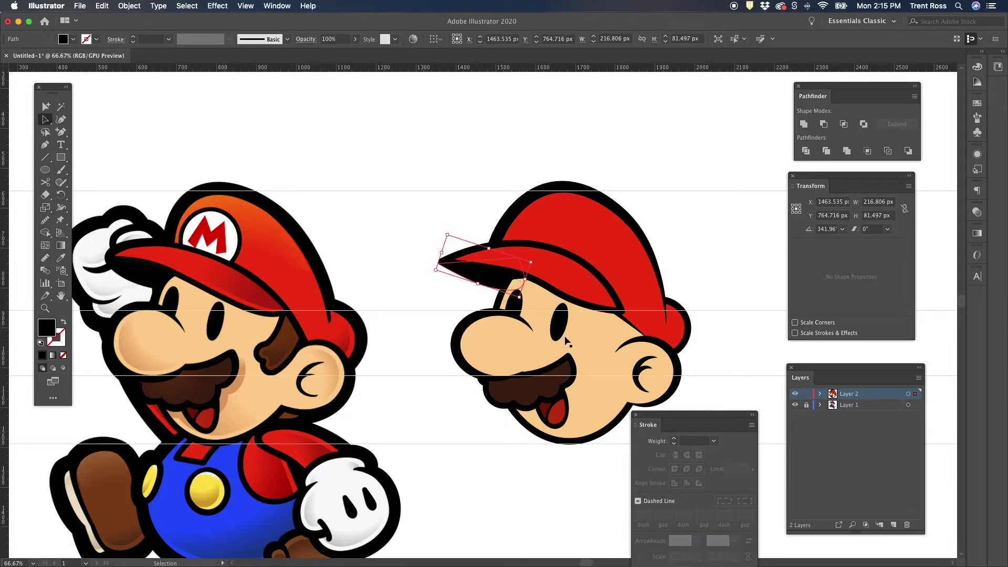
pyautogui.click(691, 250)
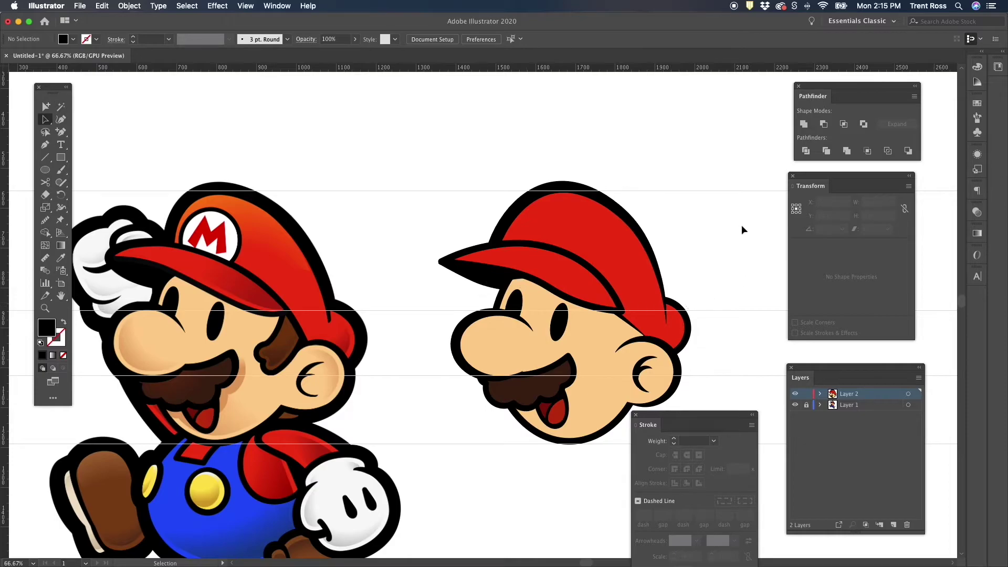
# Pull the red brim's tip inward, shortening the brim to about 431 by 170 px
pyautogui.click(546, 267)
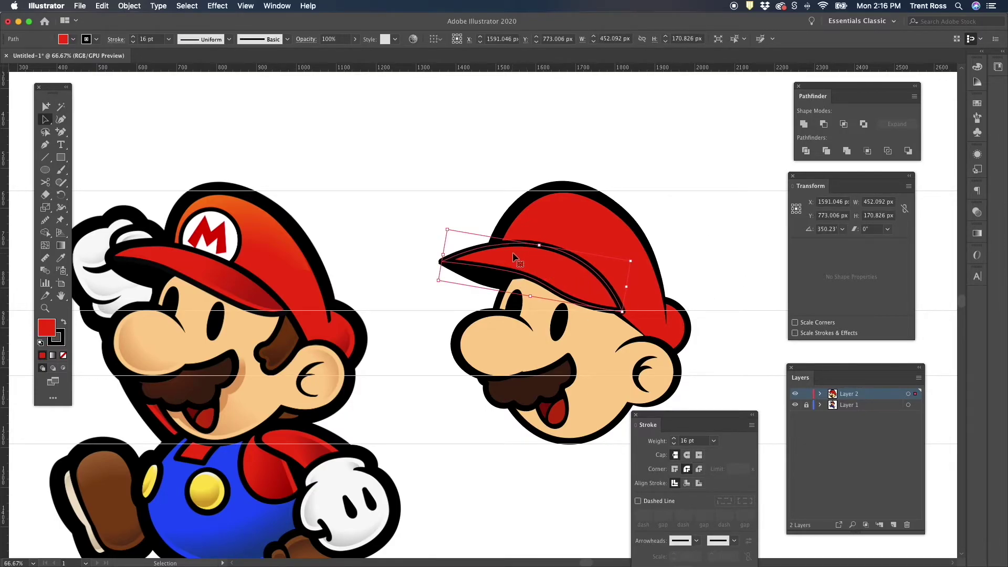
pyautogui.press('a')
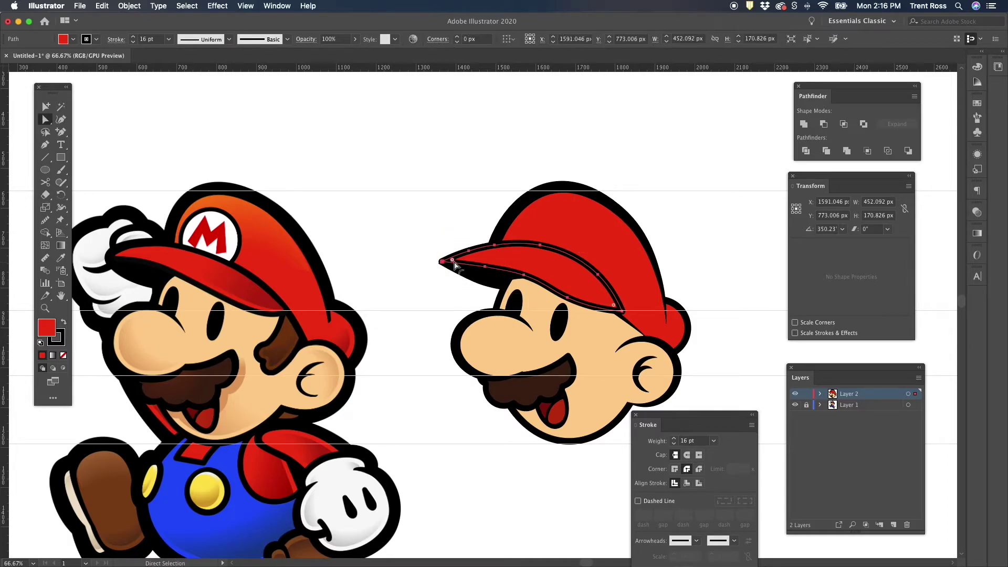
pyautogui.click(452, 261)
pyautogui.moveTo(452, 261); pyautogui.dragTo(458, 281)
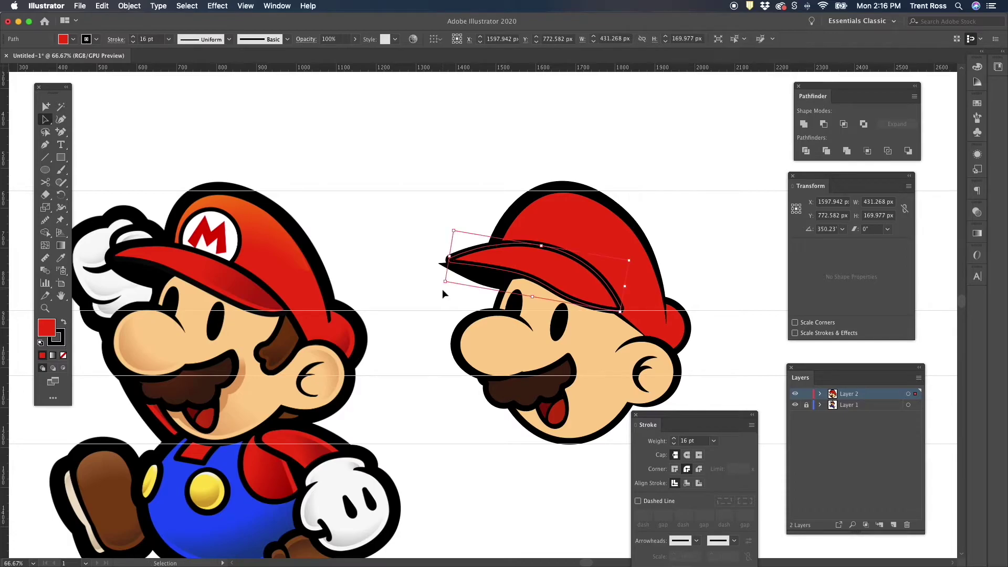
pyautogui.click(442, 288)
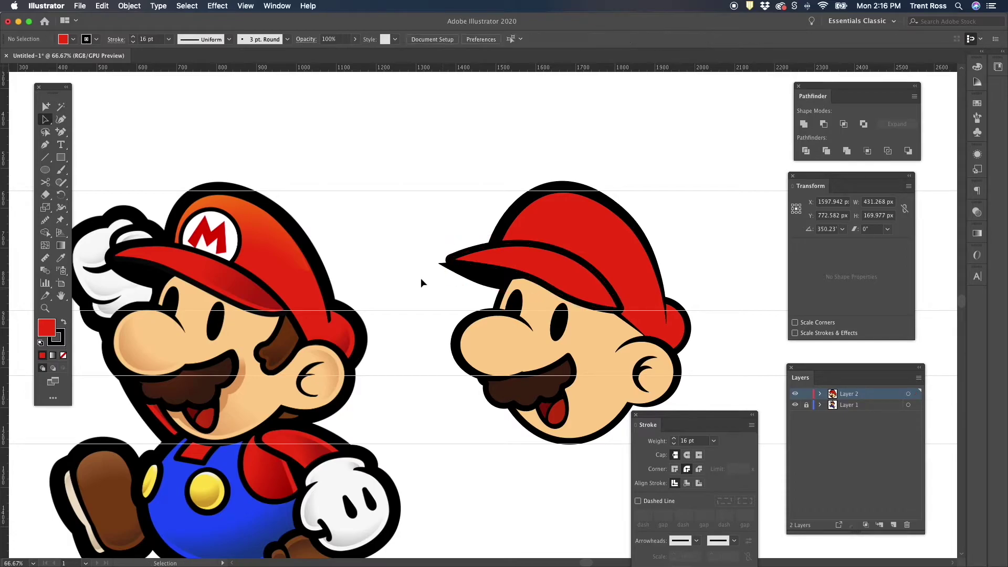
# Shift the black underside back to the shortened brim tip and curve its lower edge with the Curvature tool, to about 216 by 84 px
pyautogui.click(487, 282)
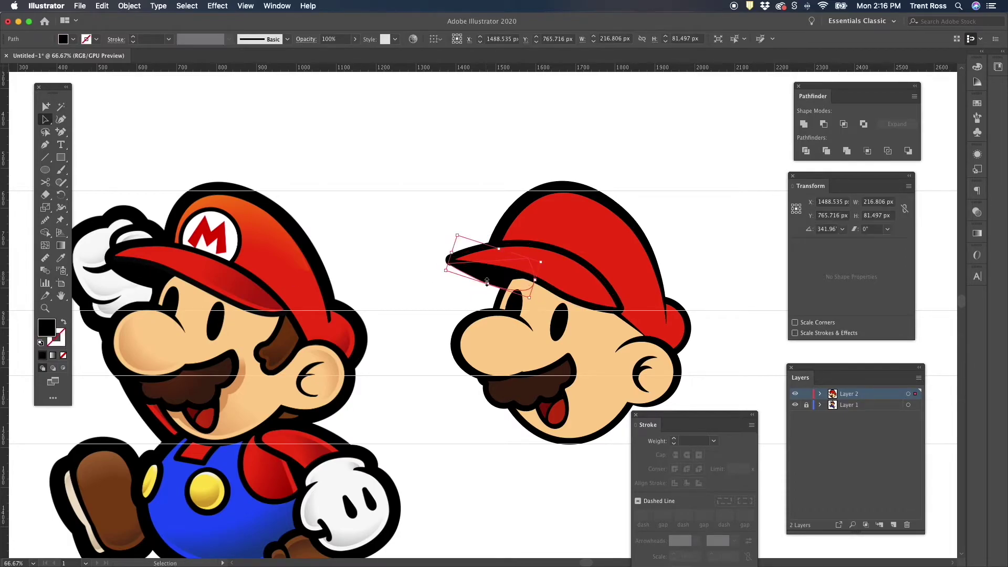
pyautogui.hotkey('shift', '`')
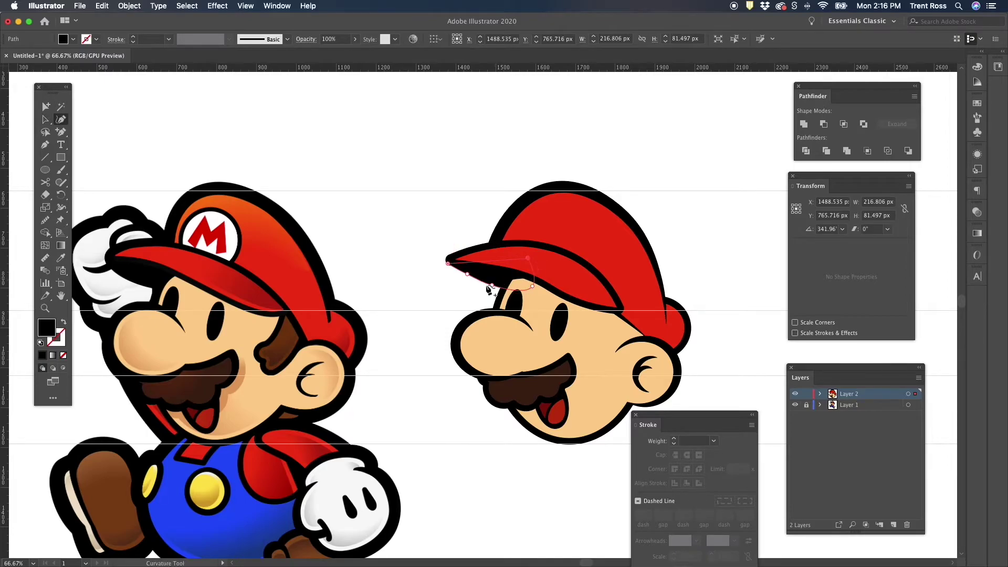
pyautogui.click(465, 276)
pyautogui.moveTo(488, 286); pyautogui.dragTo(488, 287)
pyautogui.press('v')
pyautogui.click(440, 307)
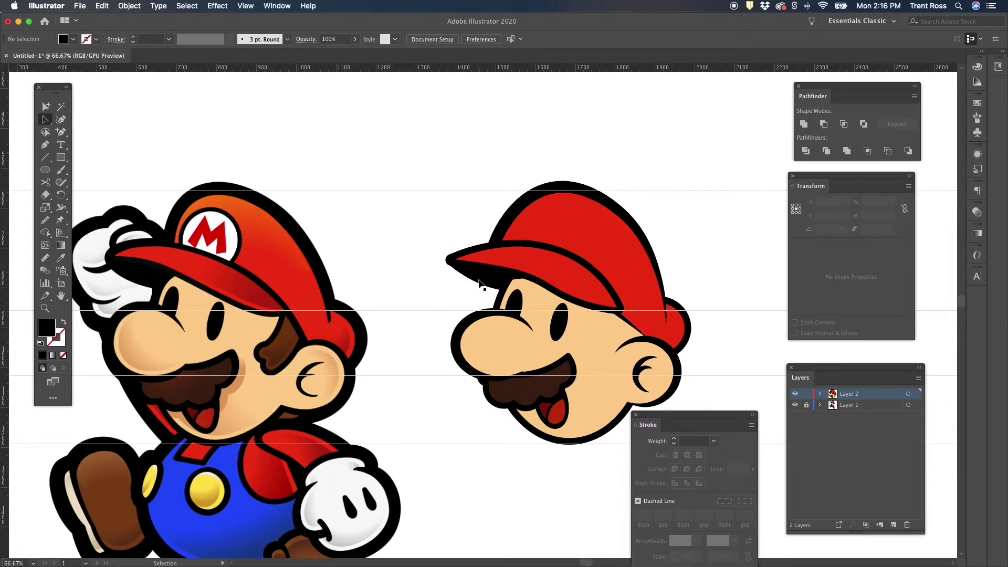
pyautogui.click(479, 284)
pyautogui.moveTo(545, 258); pyautogui.dragTo(542, 263)
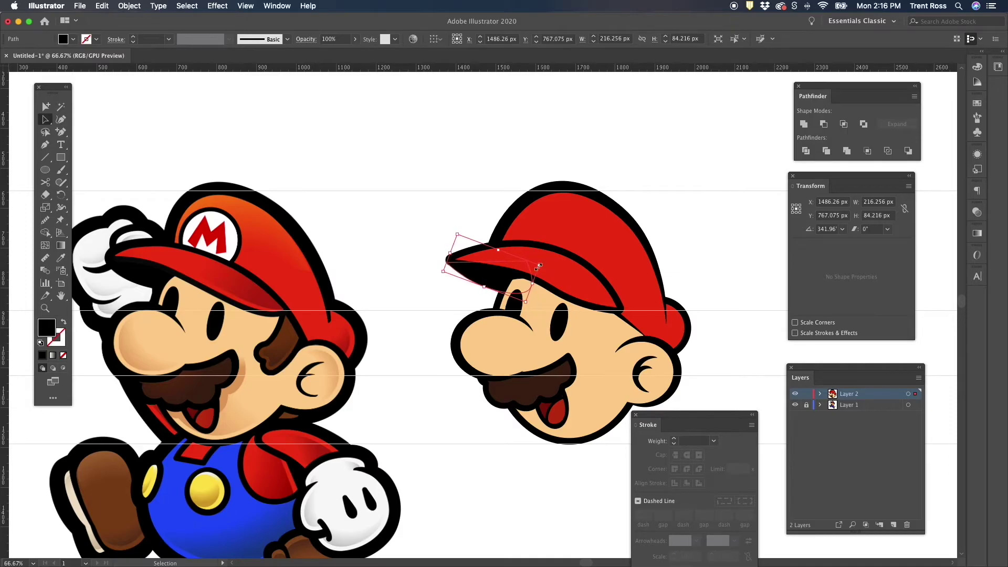
pyautogui.click(428, 236)
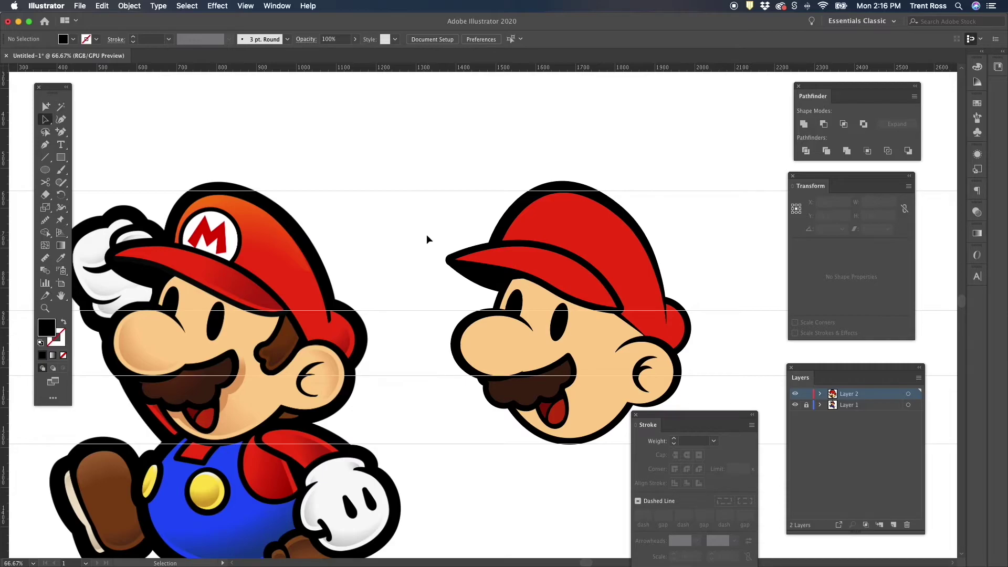
pyautogui.click(547, 260)
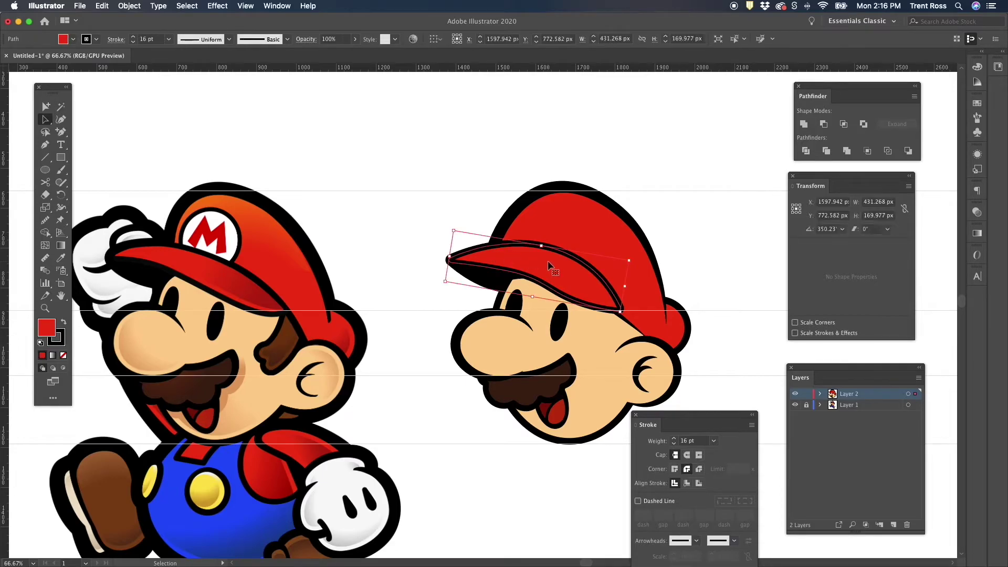
pyautogui.click(707, 266)
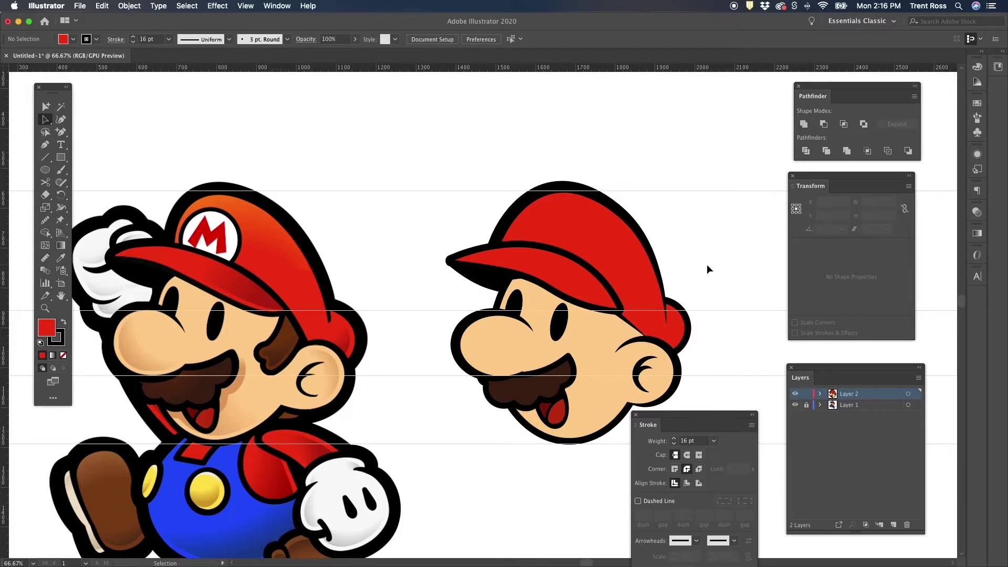
# Extend the red brim's rear lower corner slightly toward the back of the cap
pyautogui.hscroll(3, 706, 263)
pyautogui.scroll(-1, 706, 263)
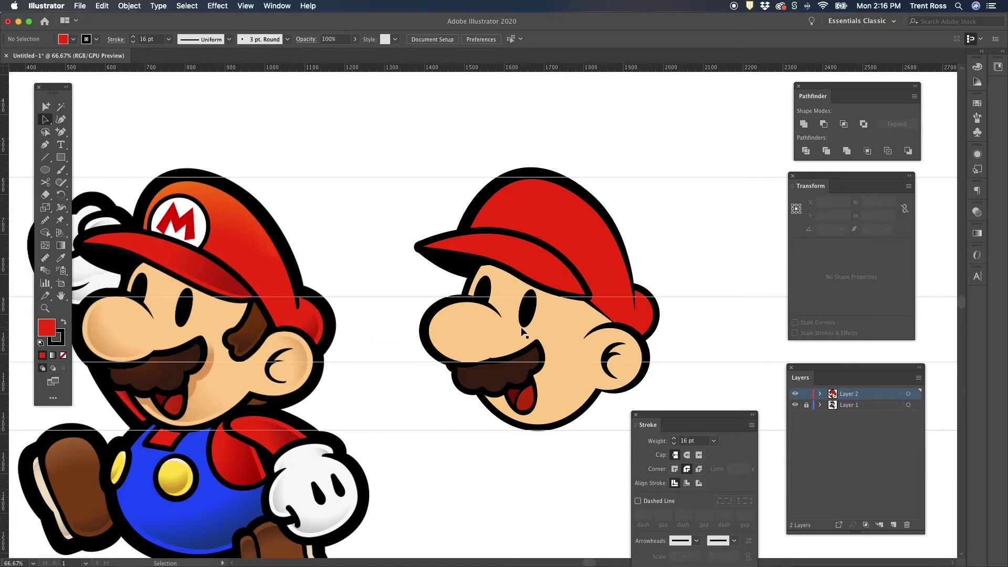
pyautogui.click(588, 300)
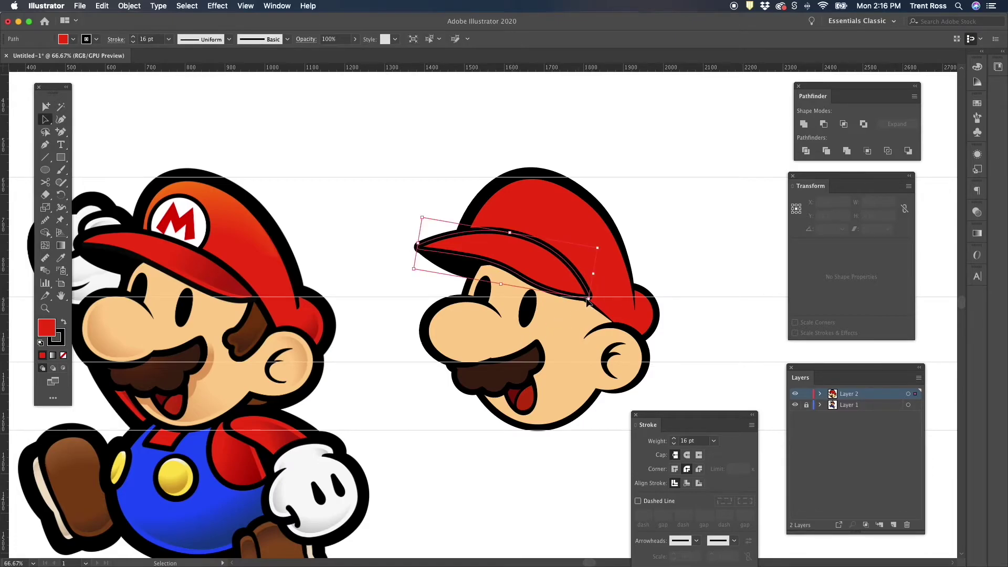
pyautogui.moveTo(589, 301); pyautogui.dragTo(594, 303)
pyautogui.click(741, 288)
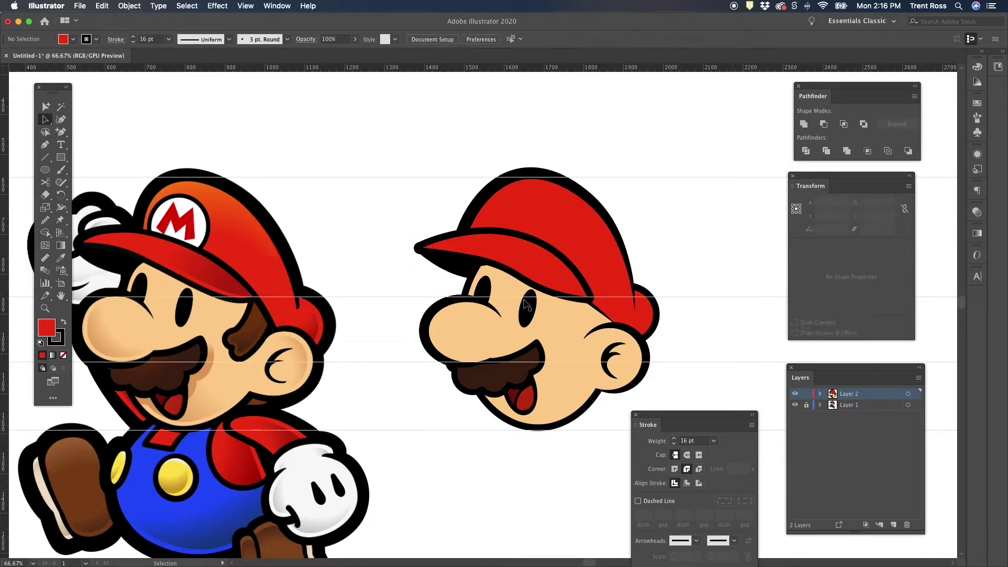
# Nudge the eye nearer the ear slightly down and toward the nose
pyautogui.click(534, 314)
pyautogui.click(533, 314)
pyautogui.click(694, 251)
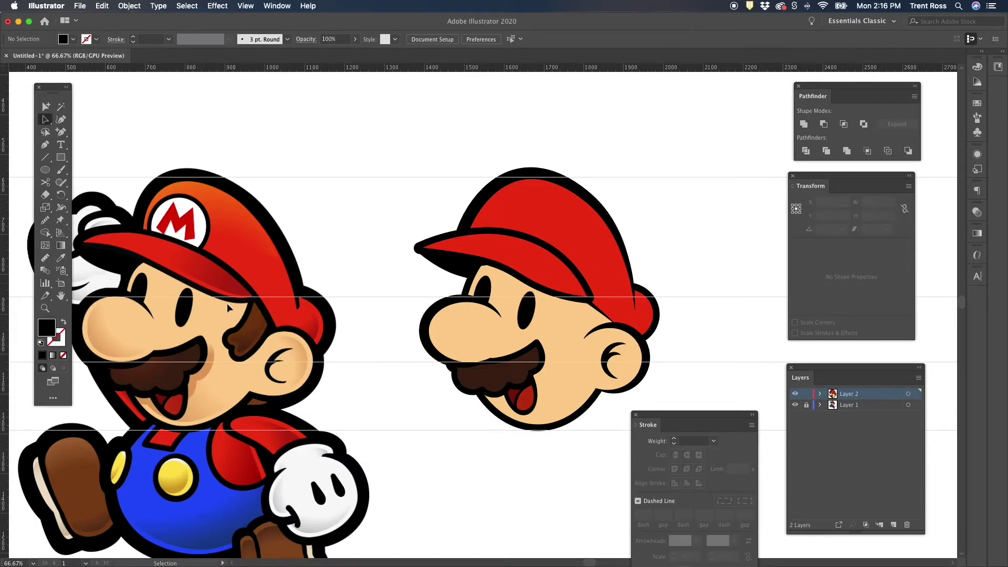
# Draw a two-pronged sideburn about 114 by 111 px with the Pen tool between the cap and the ear
pyautogui.click(46, 146)
pyautogui.click(582, 305)
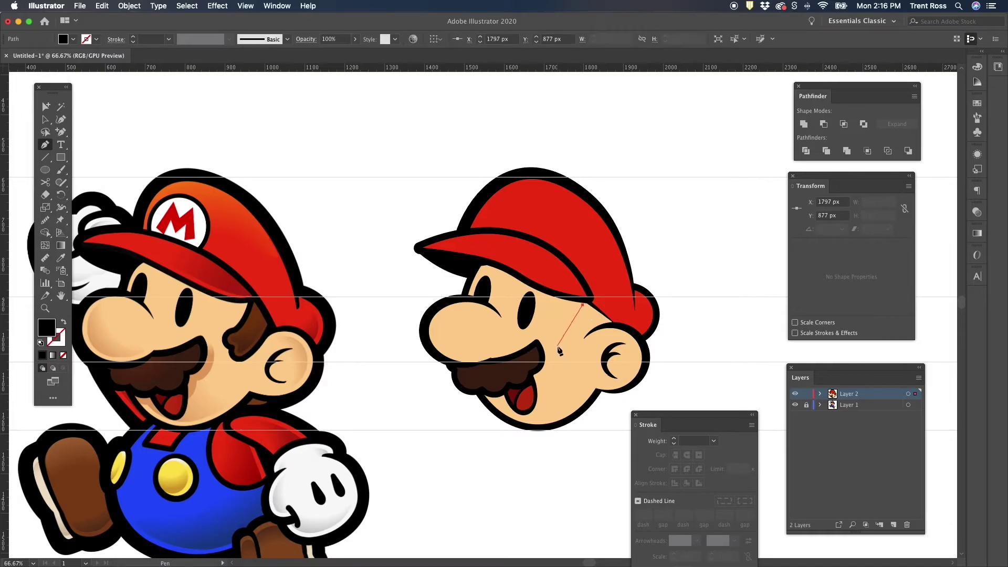
pyautogui.moveTo(560, 339); pyautogui.dragTo(566, 345)
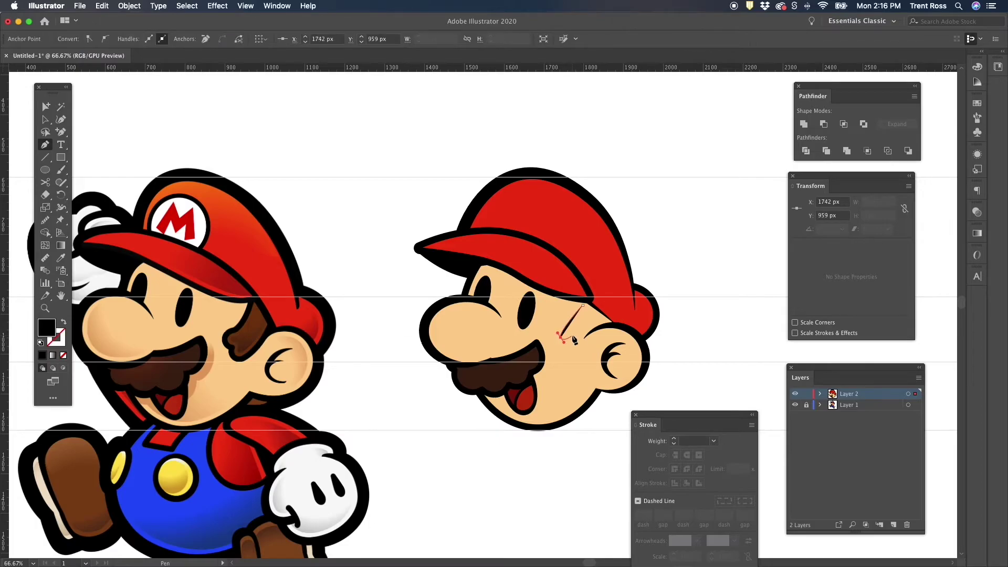
pyautogui.moveTo(571, 337); pyautogui.dragTo(581, 352)
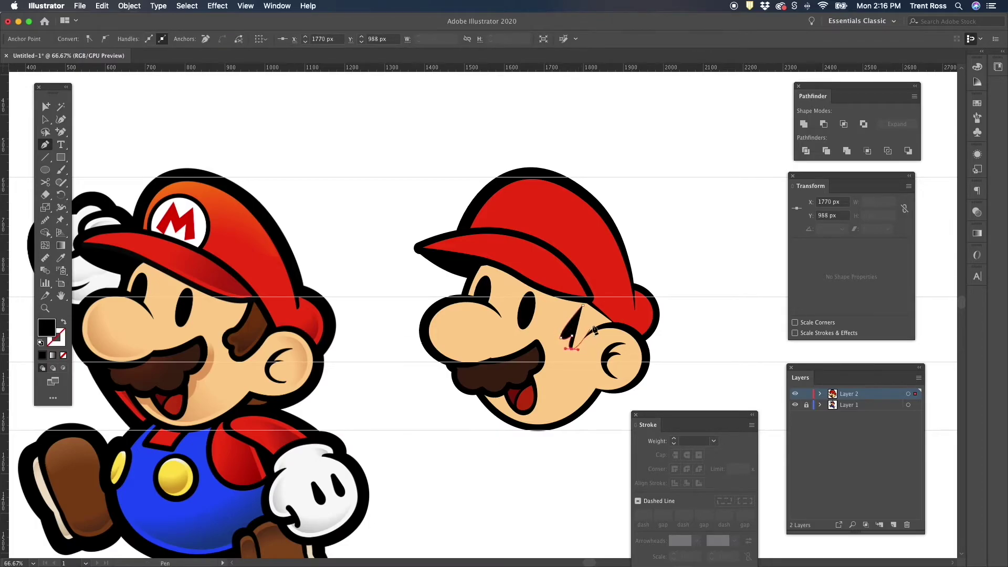
pyautogui.moveTo(603, 318); pyautogui.dragTo(602, 317)
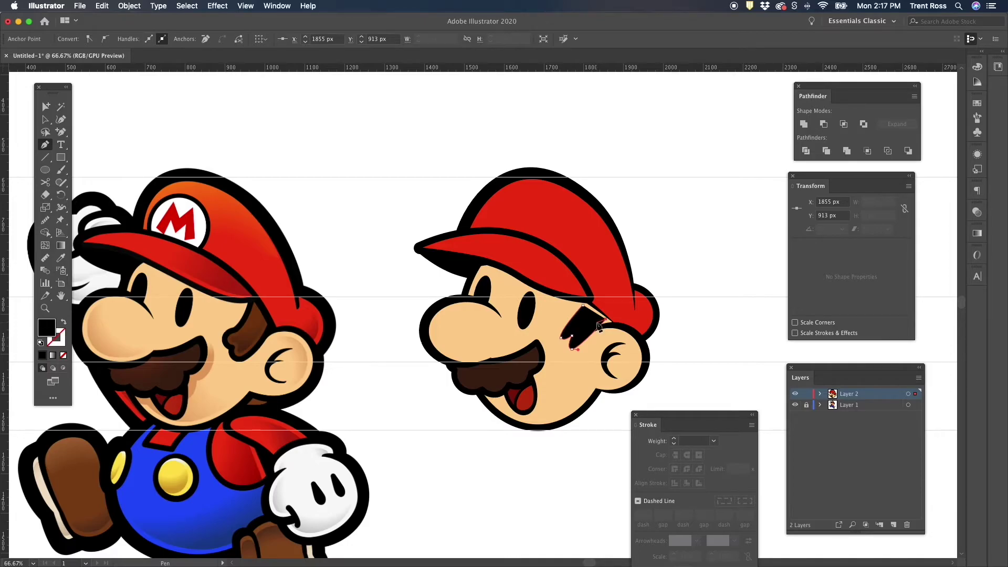
# Move the sideburn shape up and back against the cap's edge, to about X 1816 px, Y 924.5 px
pyautogui.press('a')
pyautogui.click(586, 330)
pyautogui.moveTo(586, 328); pyautogui.dragTo(592, 326)
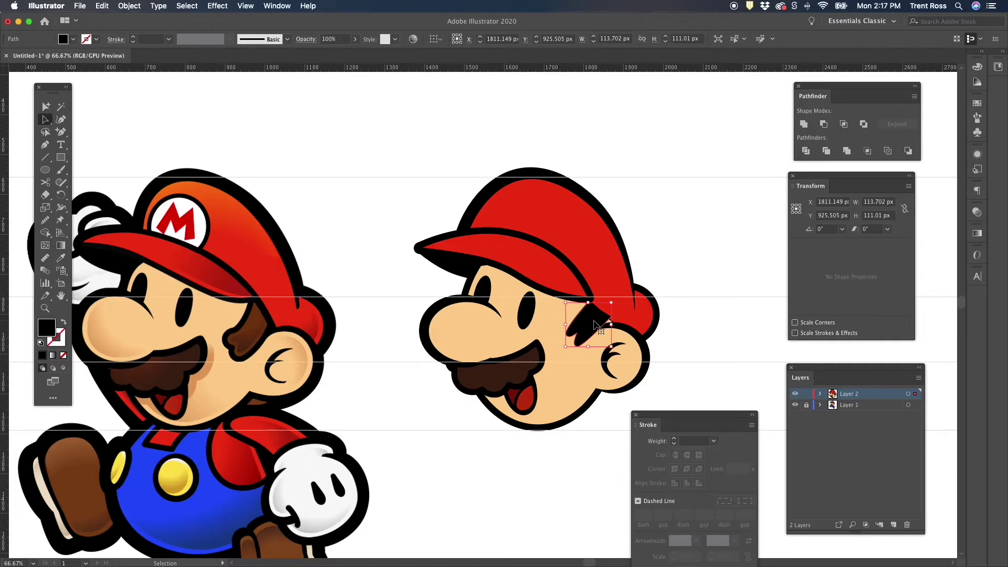
pyautogui.moveTo(594, 324); pyautogui.dragTo(598, 324)
# Fill the sideburn with the brown sampled from the reference character's sideburn
pyautogui.press('super+equal')
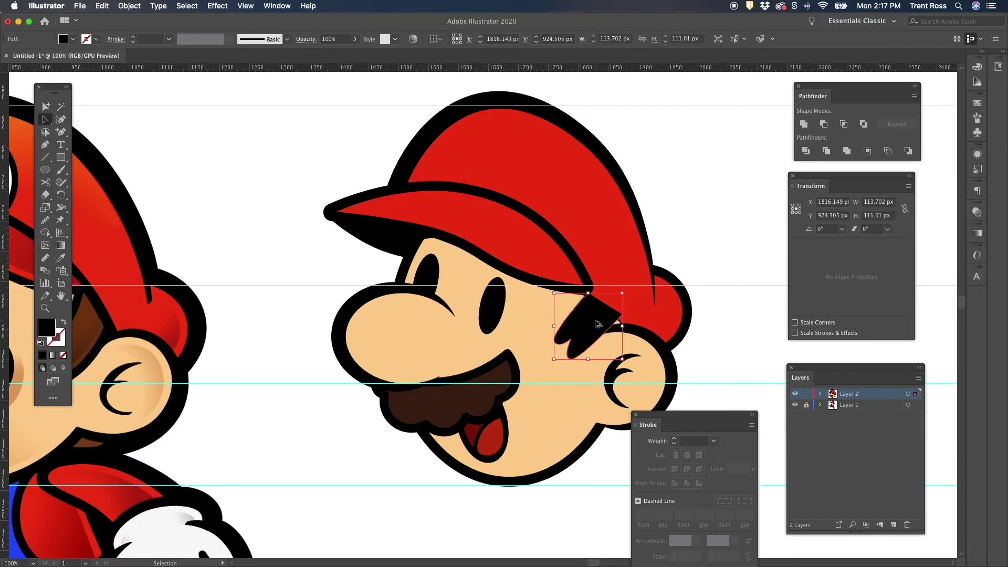
pyautogui.hscroll(-3, 596, 321)
pyautogui.press('i')
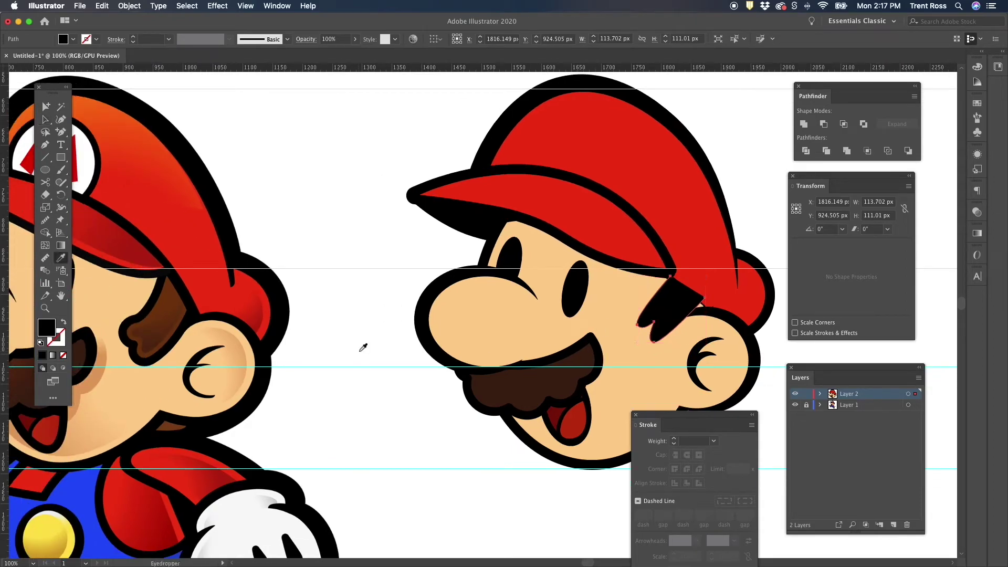
pyautogui.click(166, 314)
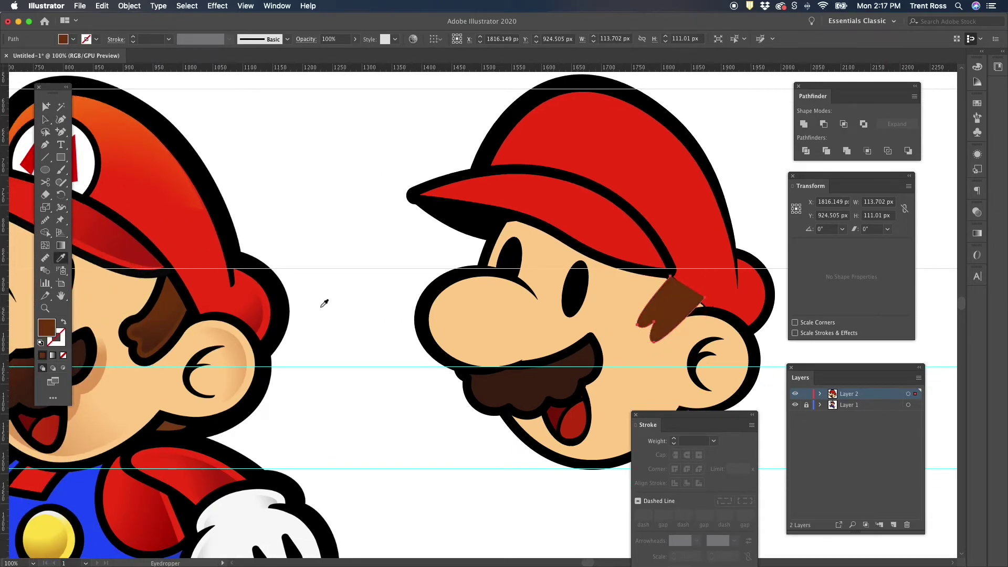
pyautogui.press('v')
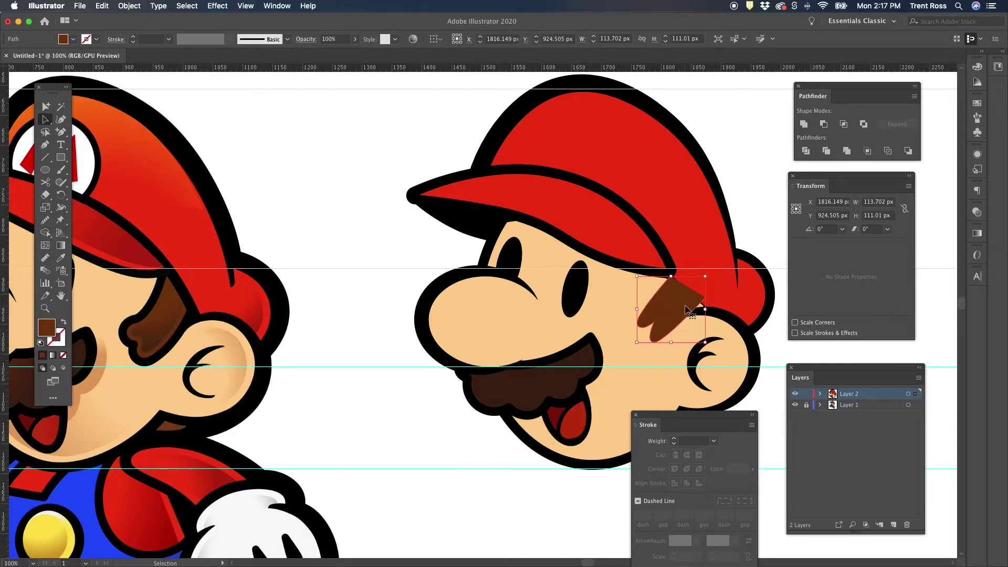
# Give the sideburn a black 12 pt stroke with the elliptical width profile that tapers at both ends
pyautogui.hscroll(5, 682, 308)
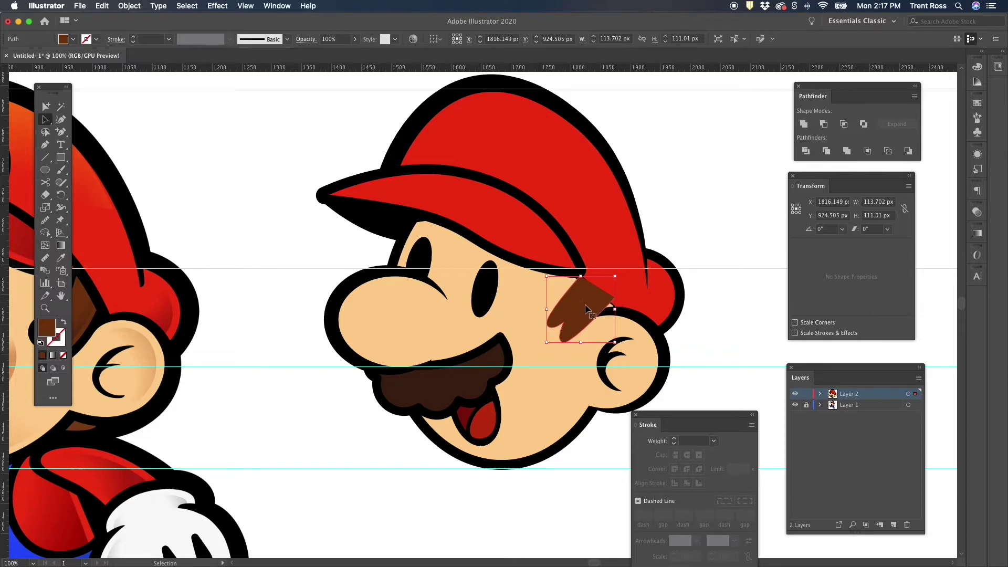
pyautogui.click(96, 38)
pyautogui.click(29, 57)
pyautogui.click(169, 40)
pyautogui.click(169, 40)
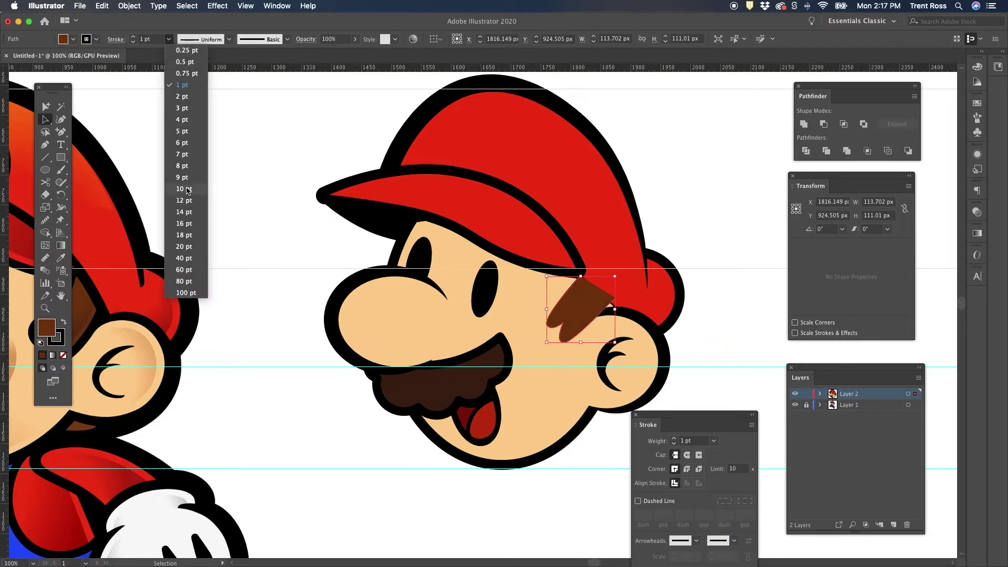
pyautogui.click(189, 209)
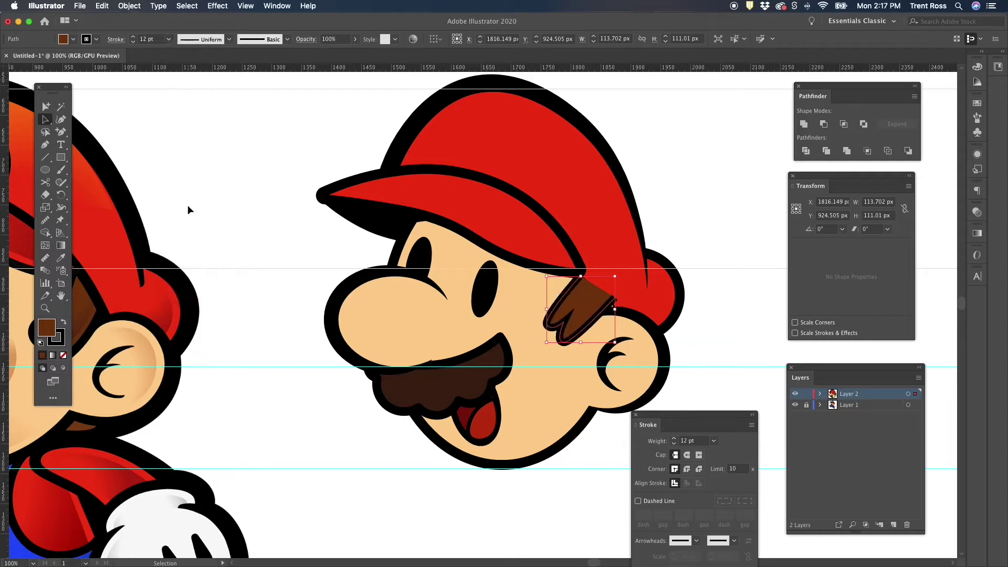
pyautogui.click(184, 41)
pyautogui.click(202, 73)
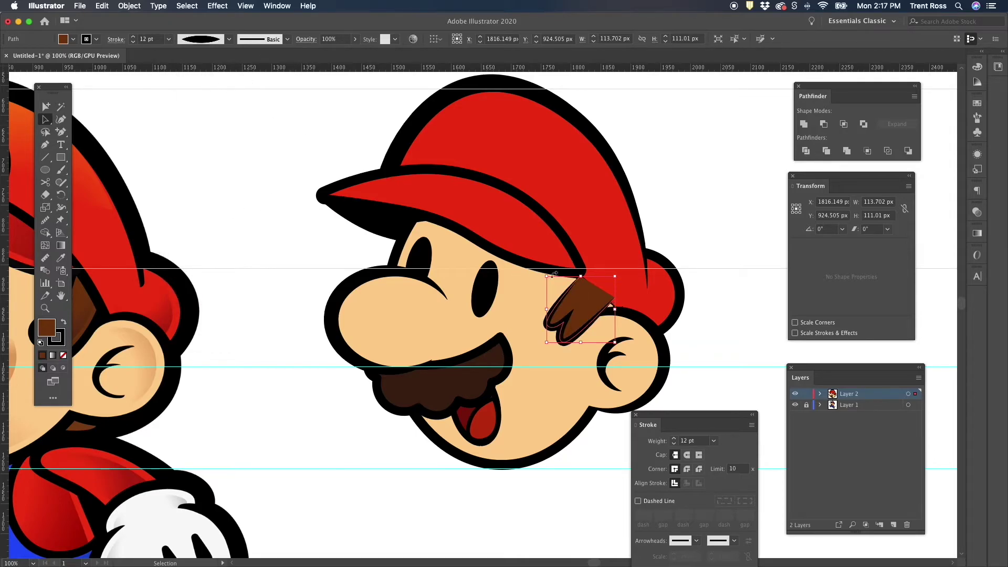
# Reposition the sideburn's two upper corners onto the brim's end and the top of the ear with the Curvature tool, about 117 by 108 px overall
pyautogui.click(744, 245)
pyautogui.scroll(2, 602, 296)
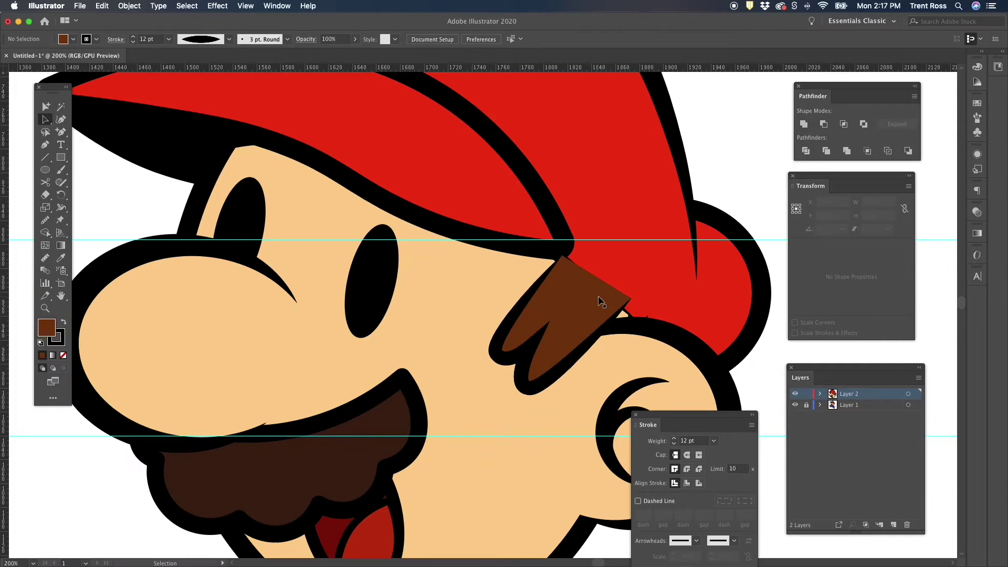
pyautogui.hotkey('shift', '`')
pyautogui.click(553, 279)
pyautogui.moveTo(562, 255); pyautogui.dragTo(569, 259)
pyautogui.doubleClick(568, 259)
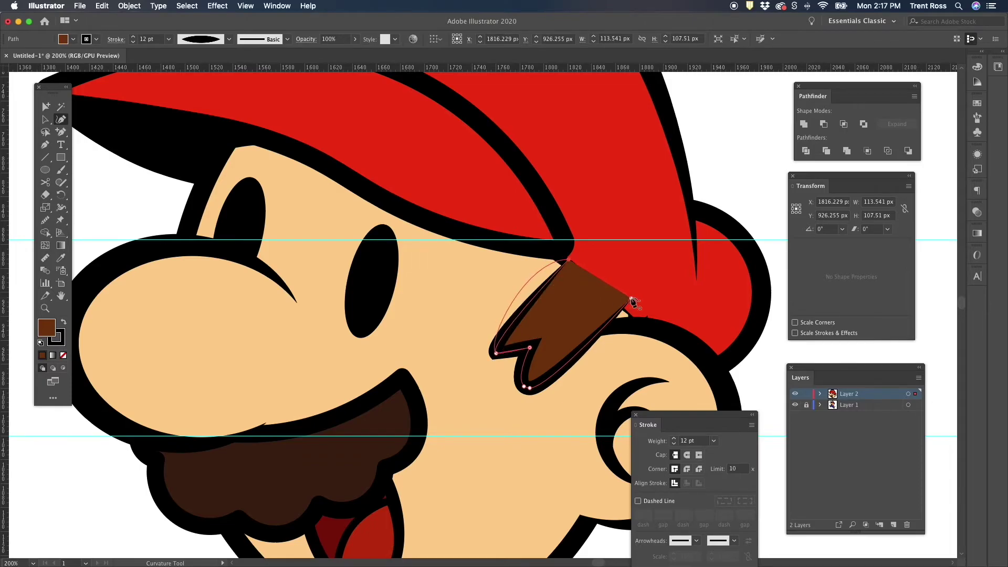
pyautogui.press('super+z')
pyautogui.click(632, 313)
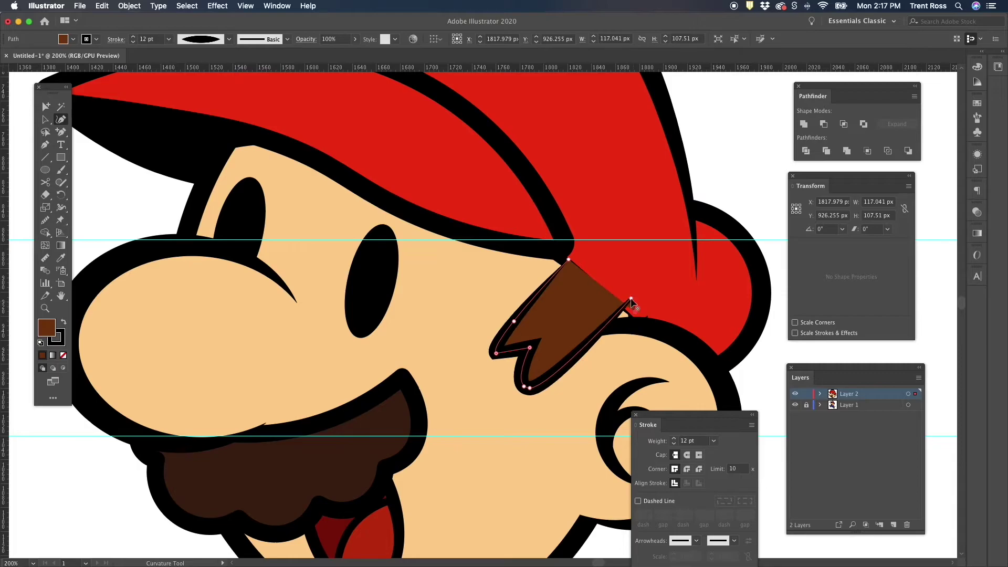
pyautogui.click(614, 328)
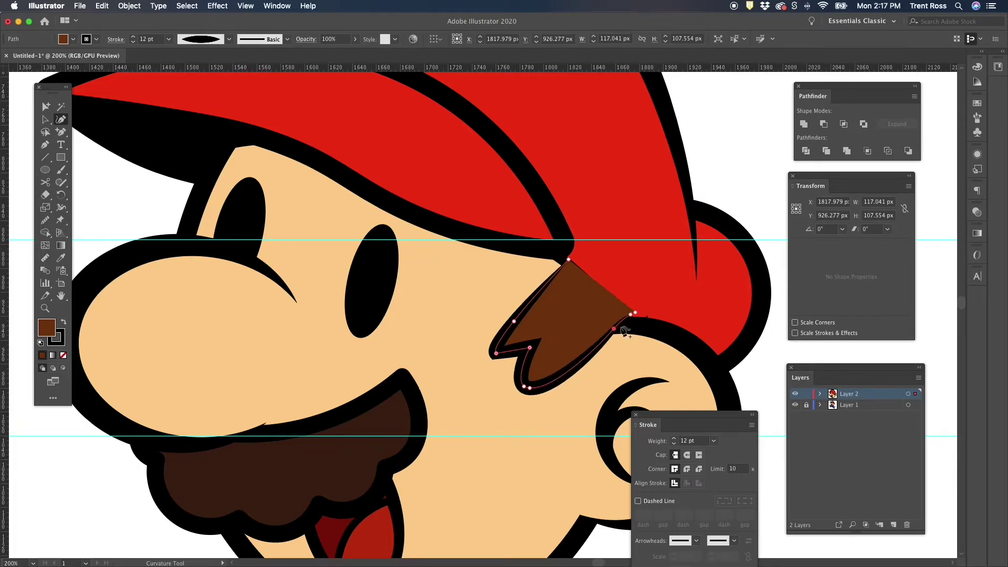
# Delete the extra anchor point at the sideburn's rear upper corner and shift the neighbouring edge point against the ear's outline
pyautogui.press('p')
pyautogui.click(631, 314)
pyautogui.click(634, 313)
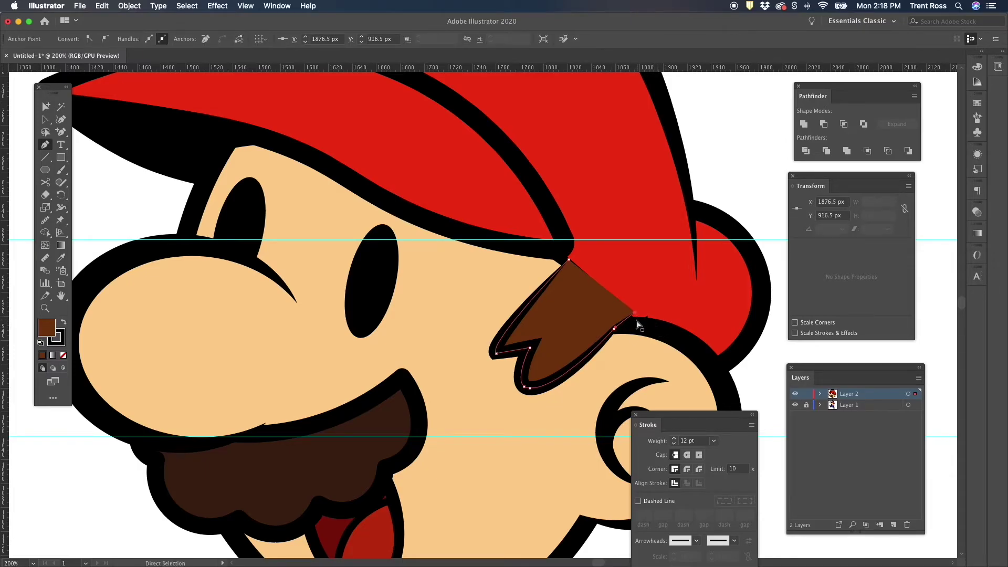
pyautogui.hotkey('shift', '`')
pyautogui.moveTo(617, 333); pyautogui.dragTo(622, 328)
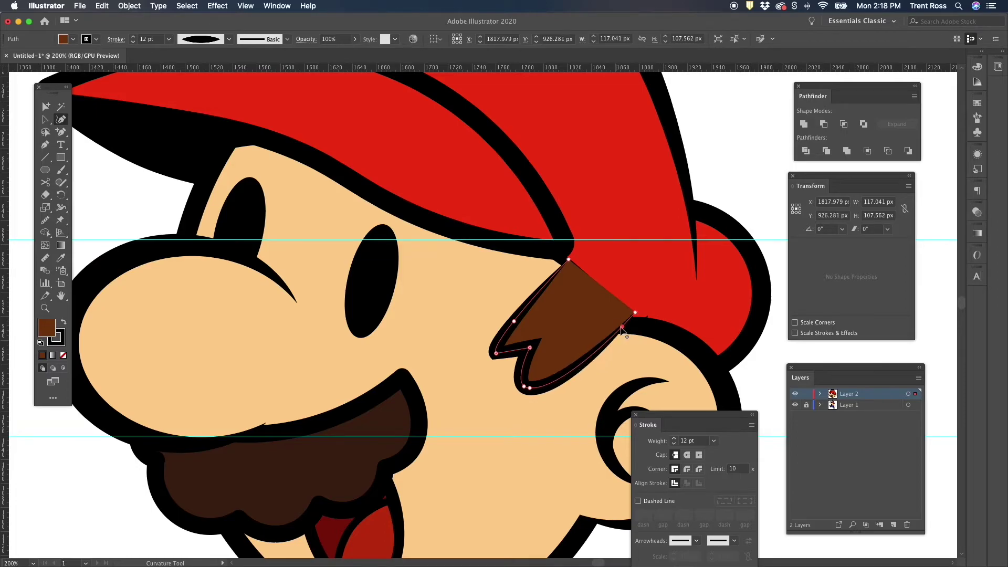
# Compare the shape of the drawn sideburn with the reference character's sideburn
pyautogui.press('super+minus')
pyautogui.press('super+minus')
pyautogui.press('super+minus')
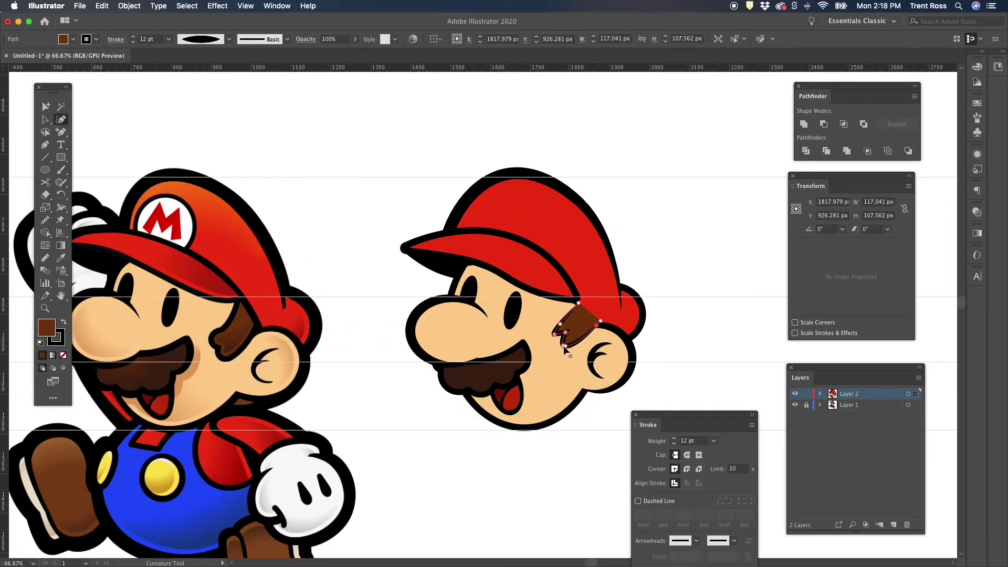
pyautogui.press('super+plus')
pyautogui.press('super+plus')
pyautogui.press('super+plus')
pyautogui.press('super+minus')
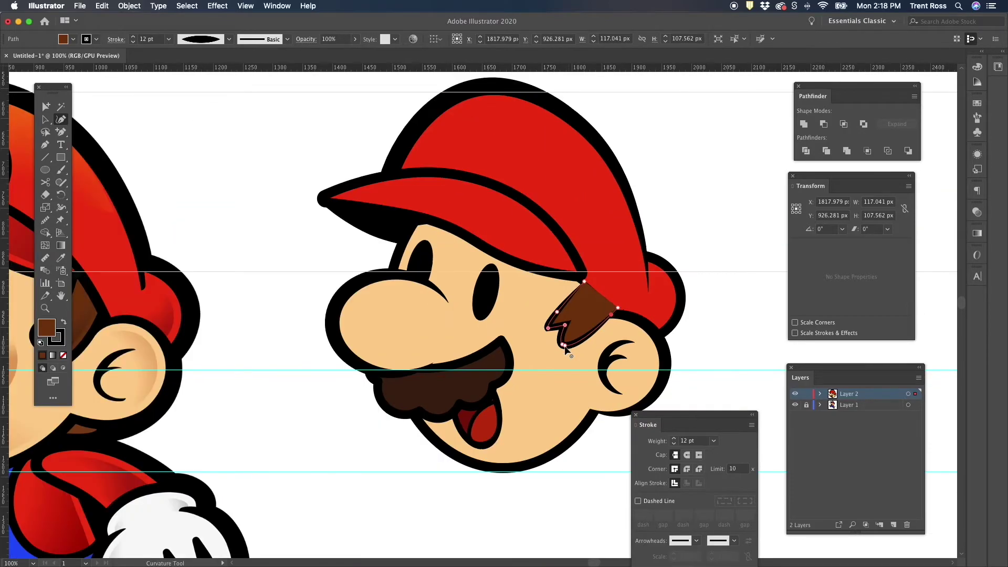
pyautogui.press('super+minus')
pyautogui.click(555, 336)
pyautogui.press('super+plus')
pyautogui.press('super+plus')
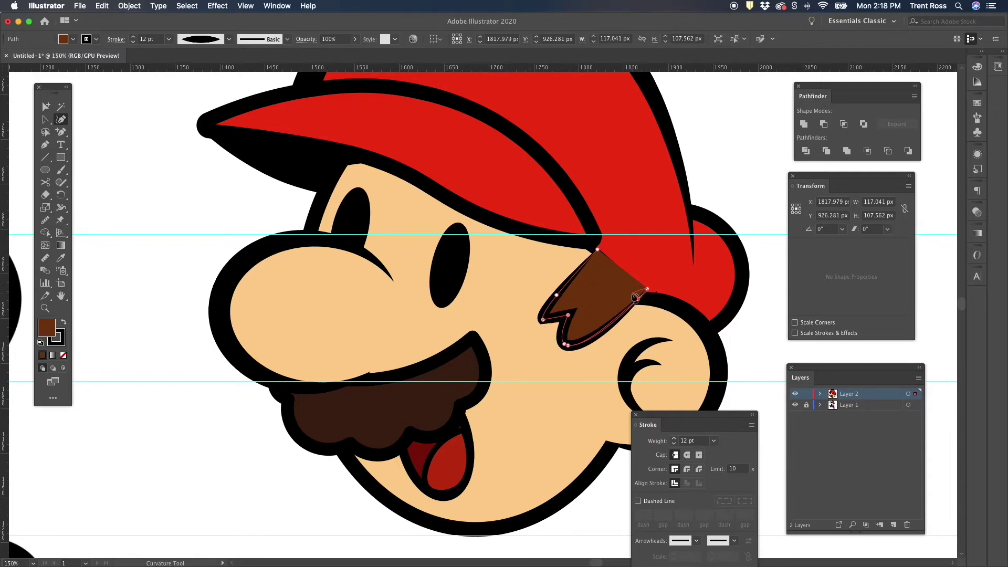
# Simplify the sideburn path with the automatic setting
pyautogui.press('v')
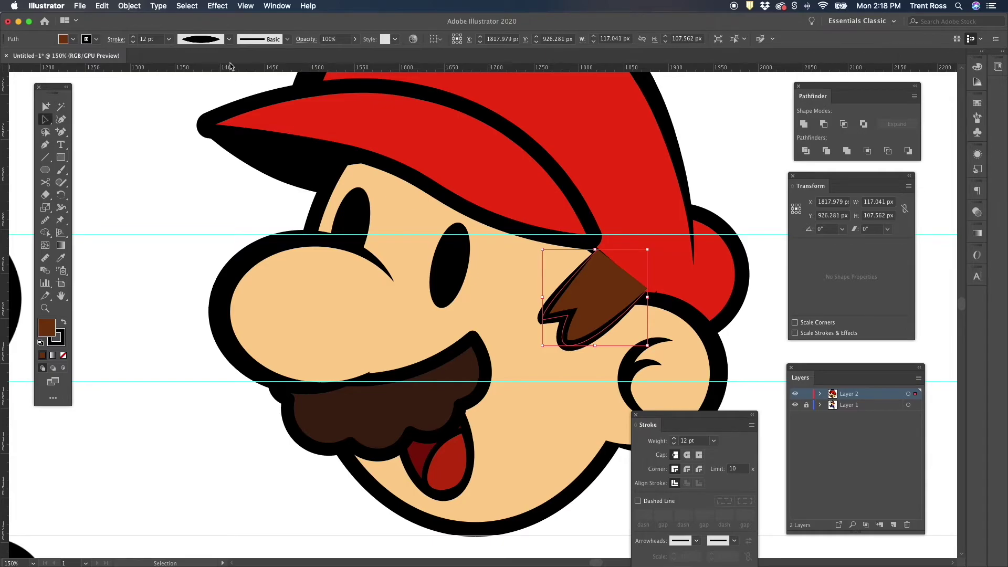
pyautogui.click(186, 6)
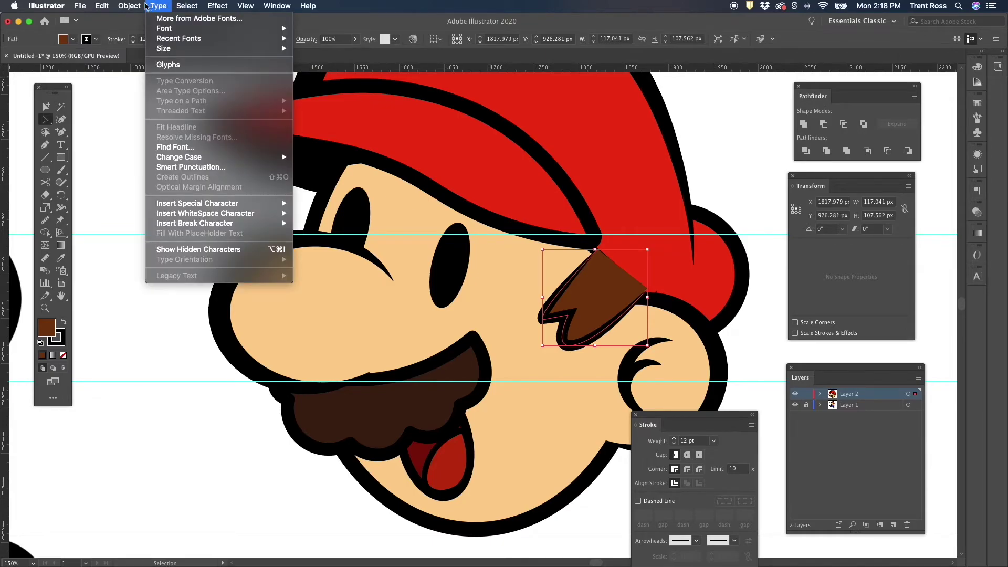
pyautogui.moveTo(130, 7)
pyautogui.moveTo(162, 244)
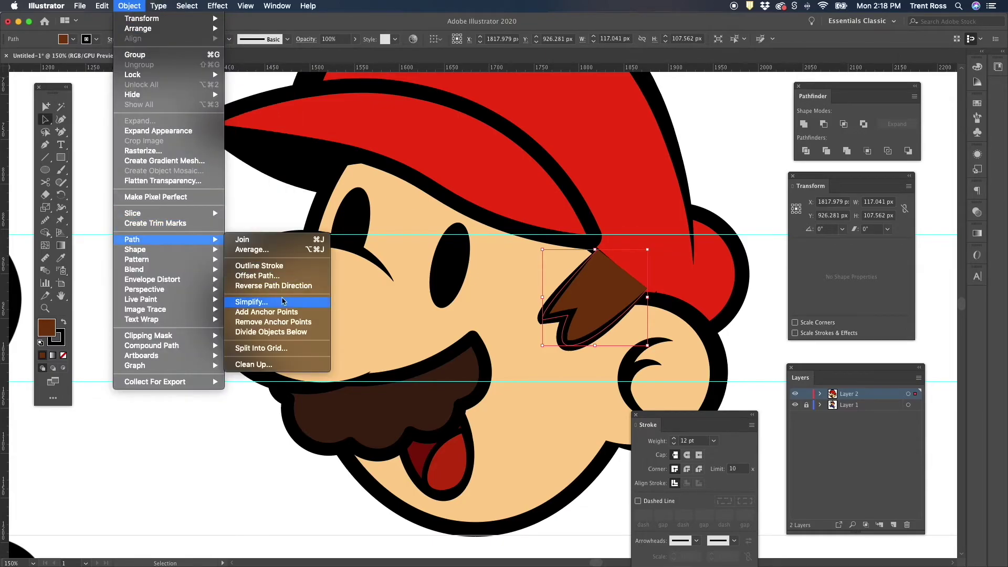
pyautogui.click(251, 302)
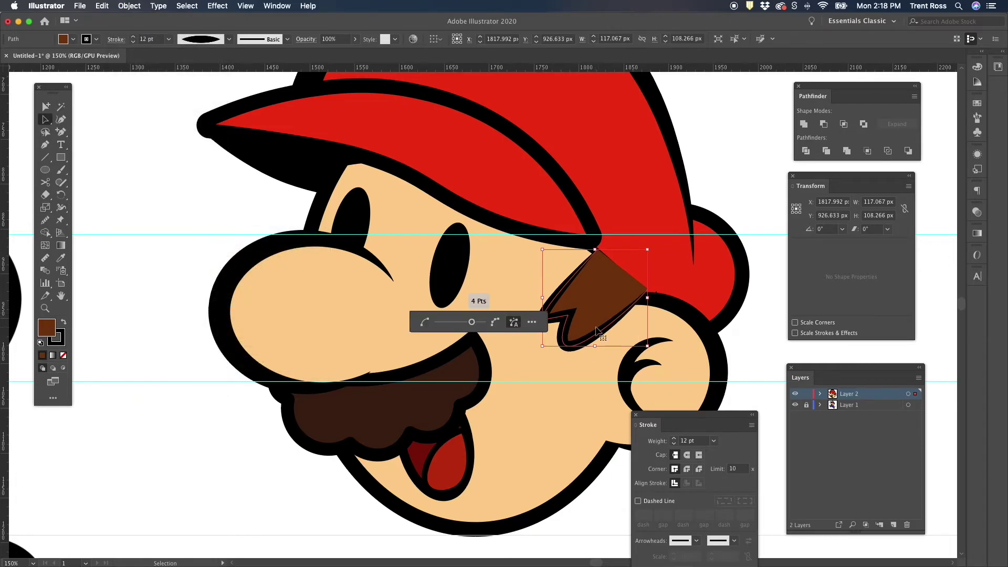
# Extend and round the sideburn's front prong and lengthen the rear one with the Curvature tool, to about 132 by 128 px overall
pyautogui.press('p')
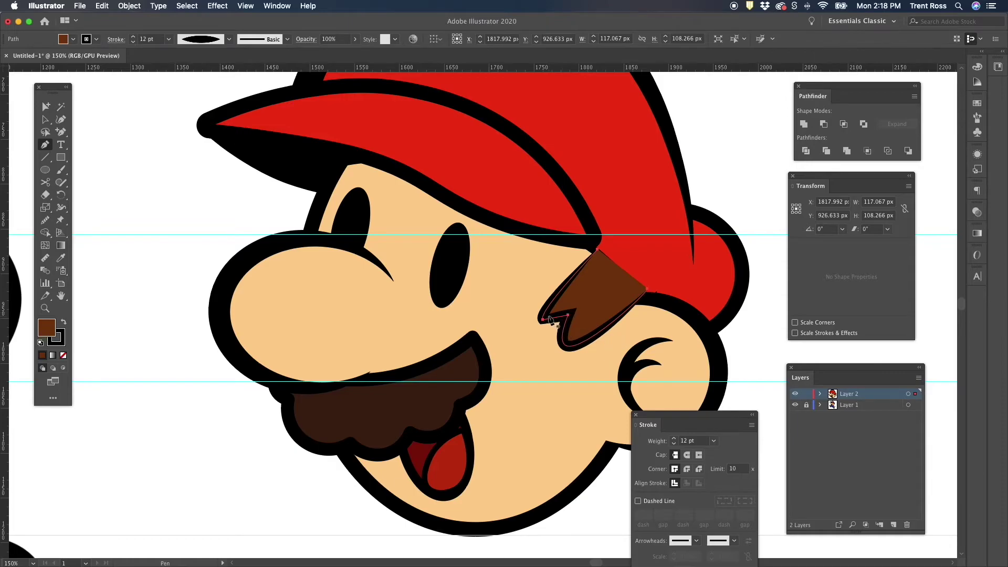
pyautogui.hotkey('shift', '`')
pyautogui.moveTo(535, 322)
pyautogui.mouseDown()
pyautogui.moveTo(542, 331)
pyautogui.moveTo(534, 318)
pyautogui.mouseUp()
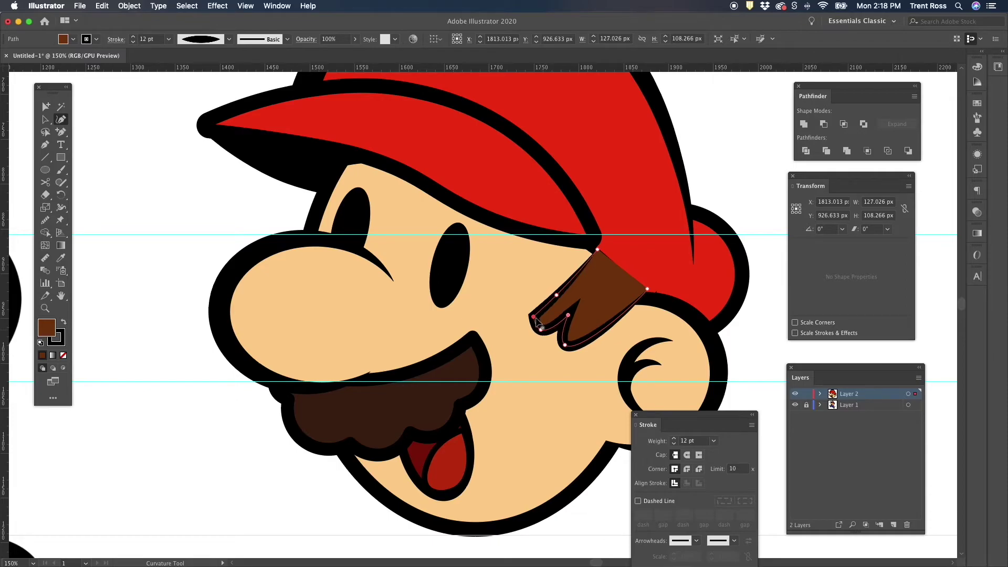
pyautogui.press('p')
pyautogui.click(538, 322)
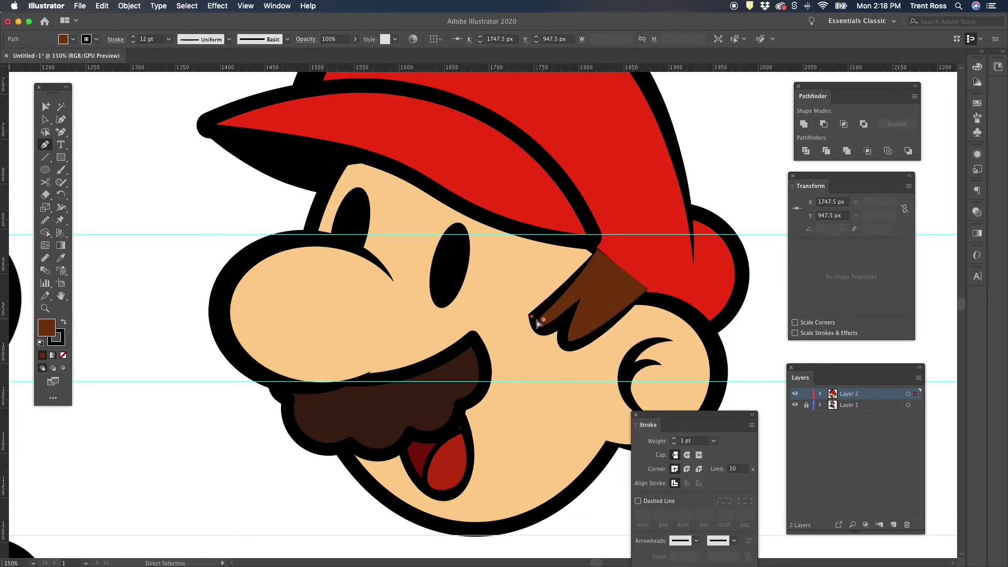
pyautogui.hotkey('ctrl', 'z')
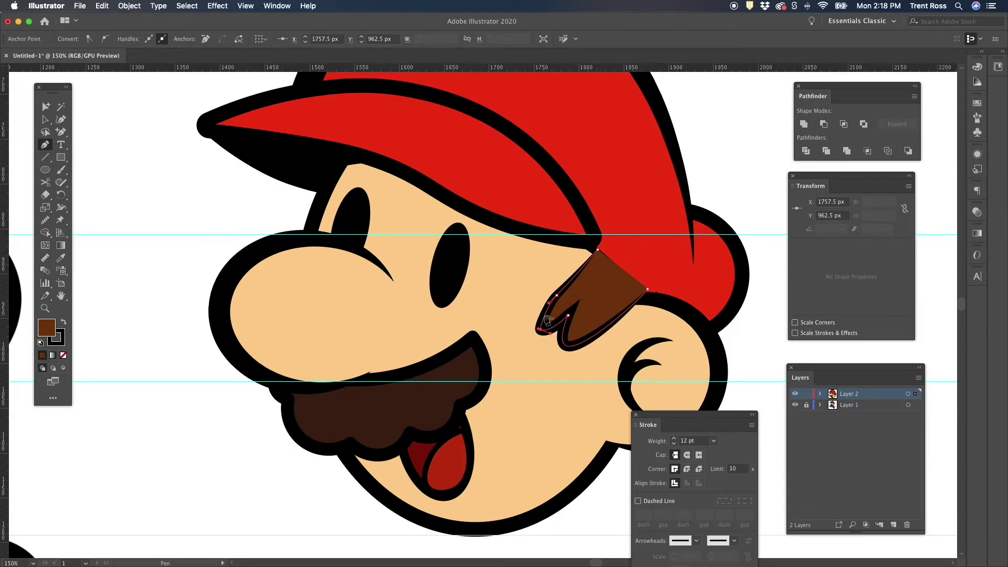
pyautogui.hotkey('shift', '`')
pyautogui.moveTo(545, 316); pyautogui.dragTo(557, 363)
pyautogui.moveTo(568, 315); pyautogui.dragTo(553, 298)
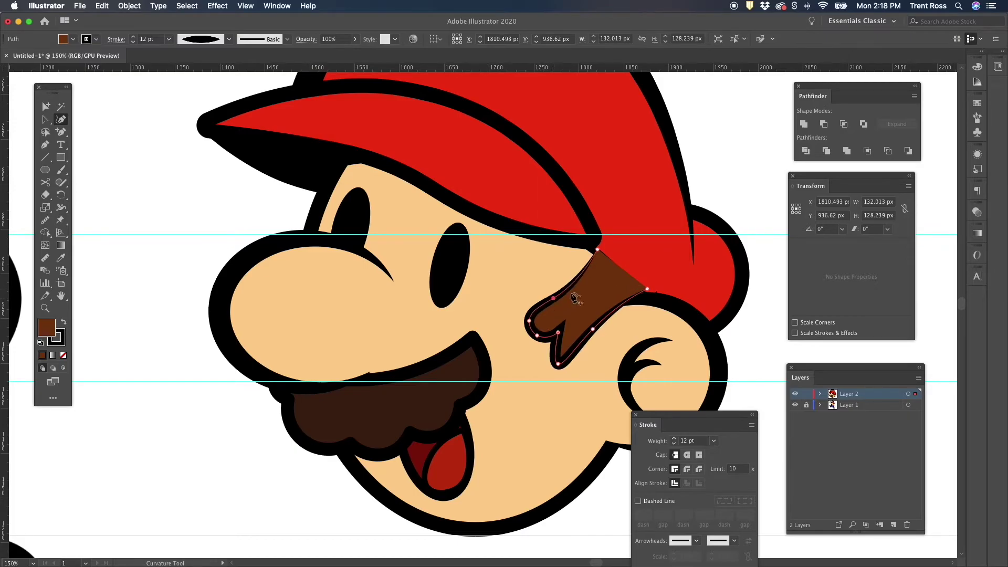
# Fit the sideburn's upper corners to the cap's edge, curve its back along the ear and round the rear prong's tip, about 134 by 124 px overall
pyautogui.moveTo(597, 250); pyautogui.dragTo(591, 251)
pyautogui.moveTo(646, 289)
pyautogui.mouseDown()
pyautogui.moveTo(630, 292)
pyautogui.moveTo(646, 294)
pyautogui.mouseUp()
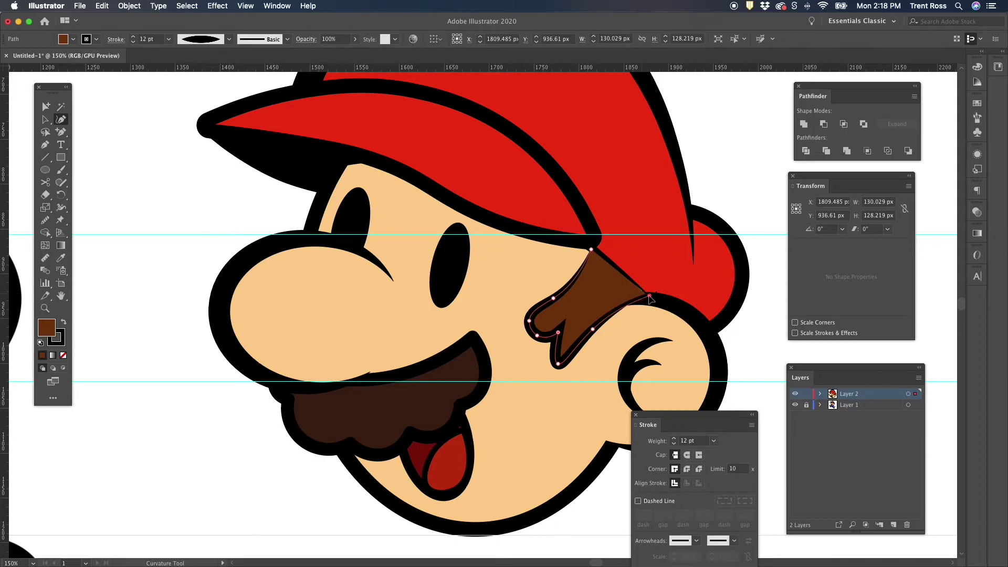
pyautogui.moveTo(646, 294); pyautogui.dragTo(650, 296)
pyautogui.moveTo(592, 329); pyautogui.dragTo(604, 319)
pyautogui.moveTo(569, 355)
pyautogui.mouseDown()
pyautogui.moveTo(574, 363)
pyautogui.moveTo(559, 362)
pyautogui.moveTo(576, 366)
pyautogui.moveTo(561, 359)
pyautogui.mouseUp()
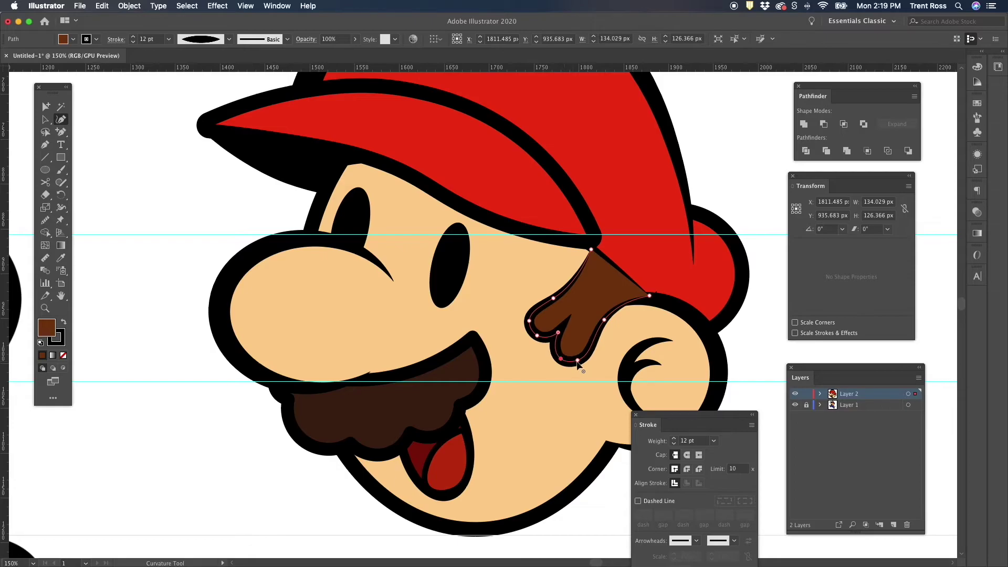
pyautogui.click(579, 358)
pyautogui.press('v')
pyautogui.click(757, 322)
pyautogui.scroll(-3, 748, 324)
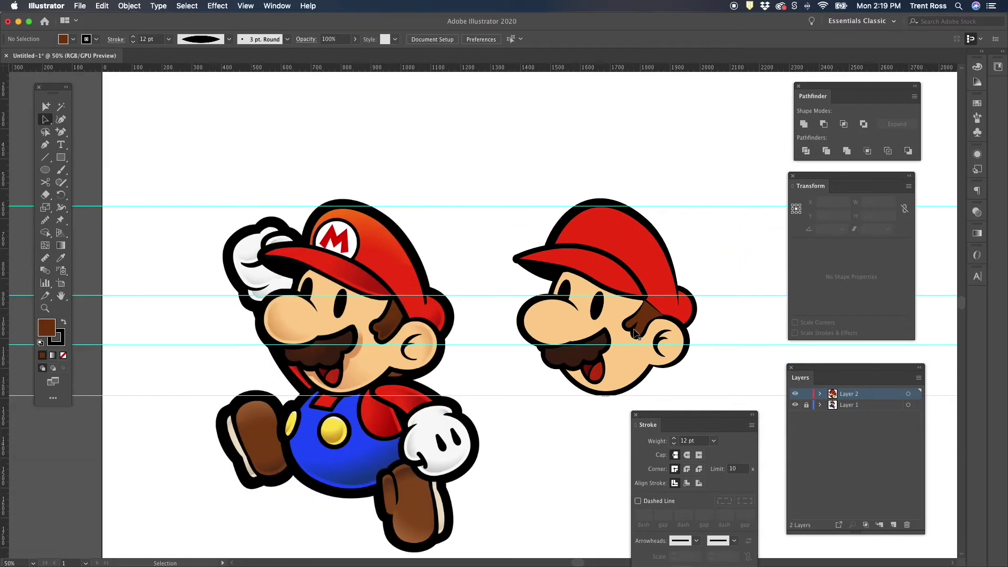
pyautogui.scroll(1, 635, 331)
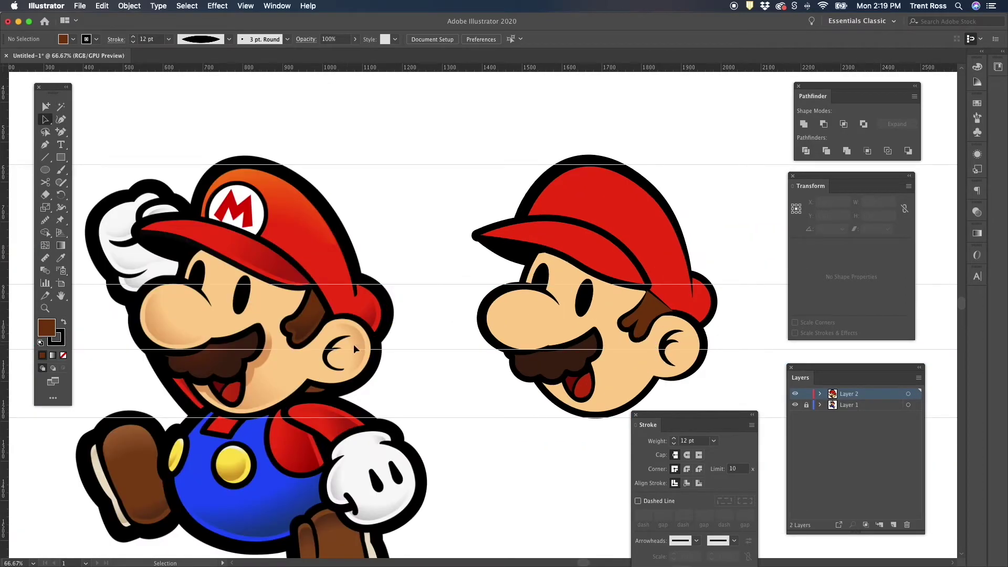
# Round the notch between the sideburn's two prongs with a 1.89 px corner radius
pyautogui.scroll(5, 646, 324)
pyautogui.click(560, 313)
pyautogui.press('a')
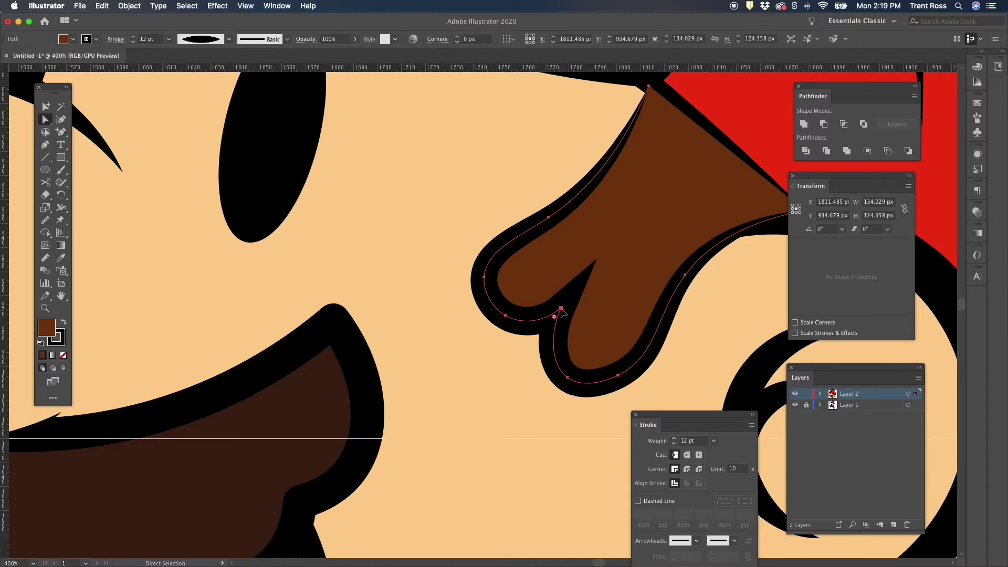
pyautogui.click(552, 318)
pyautogui.keyDown('alt'); pyautogui.click(552, 320); pyautogui.keyUp('alt')
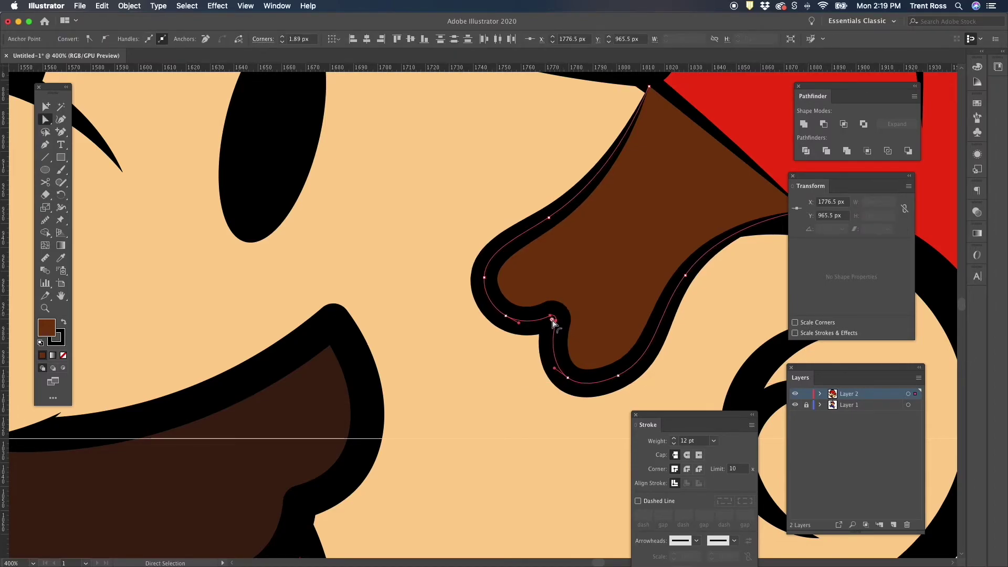
pyautogui.scroll(-4, 585, 325)
pyautogui.click(581, 327)
pyautogui.scroll(4, 580, 327)
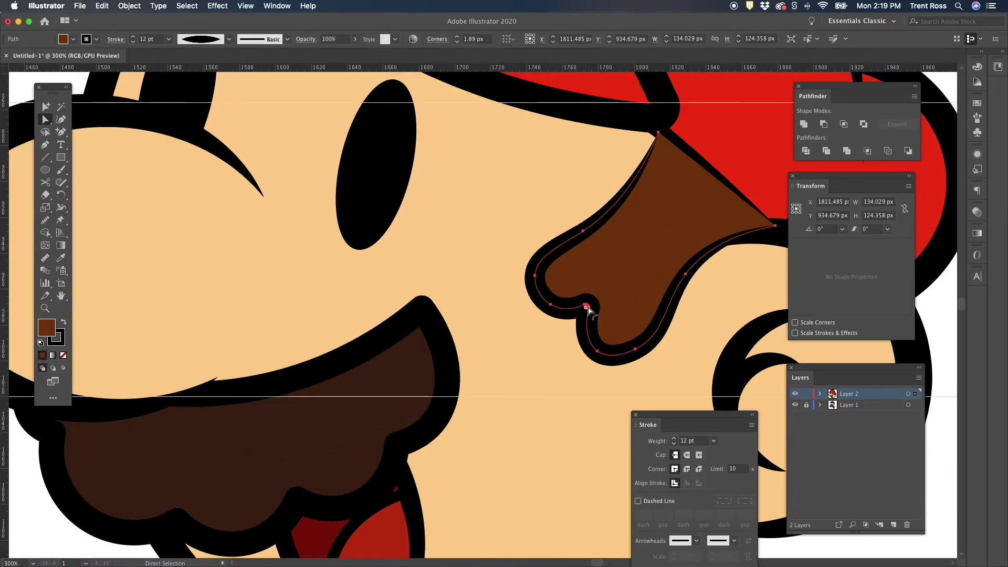
pyautogui.scroll(-2, 622, 327)
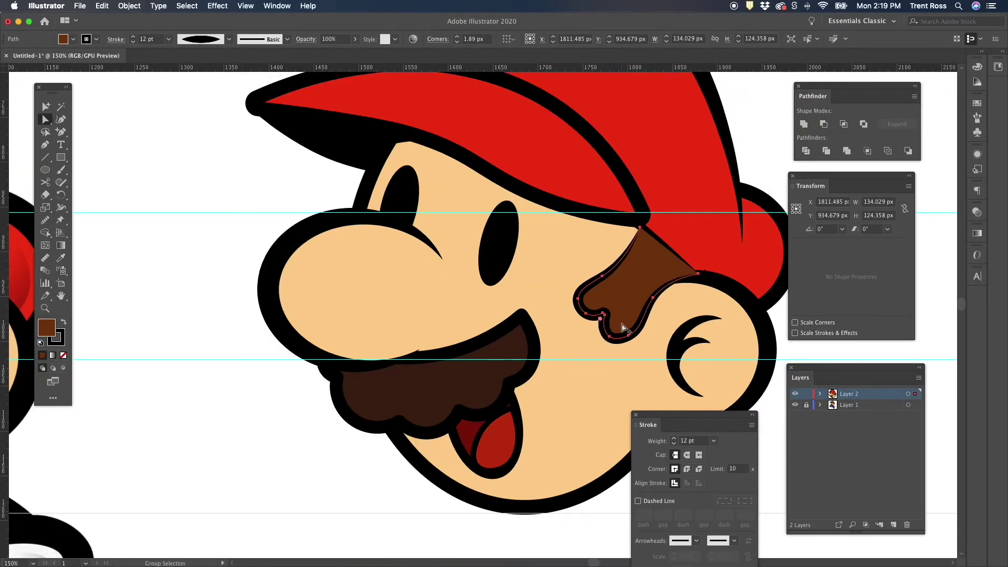
pyautogui.scroll(-2, 623, 328)
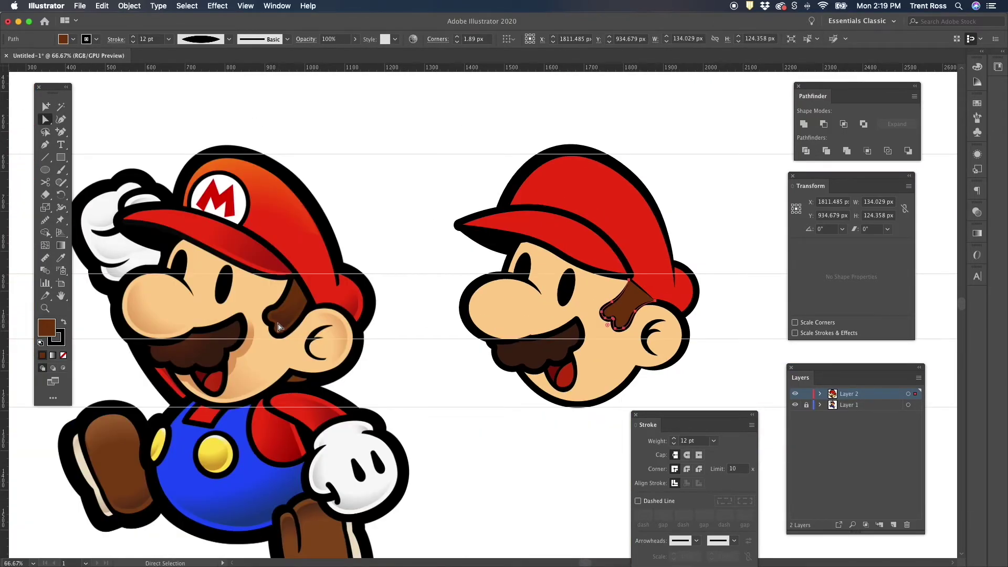
pyautogui.keyDown('super'); pyautogui.click(735, 300); pyautogui.keyUp('super')
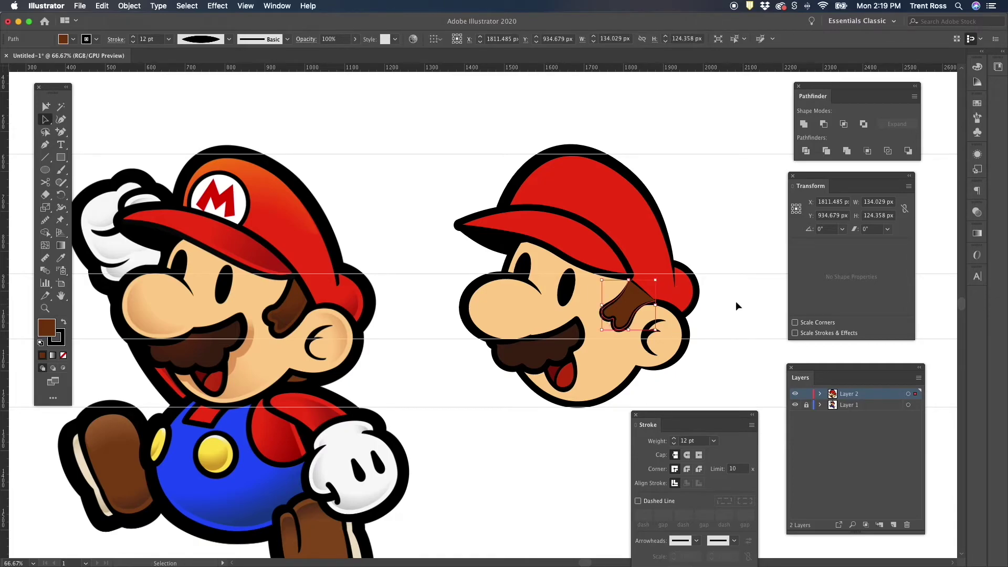
pyautogui.scroll(1, 634, 314)
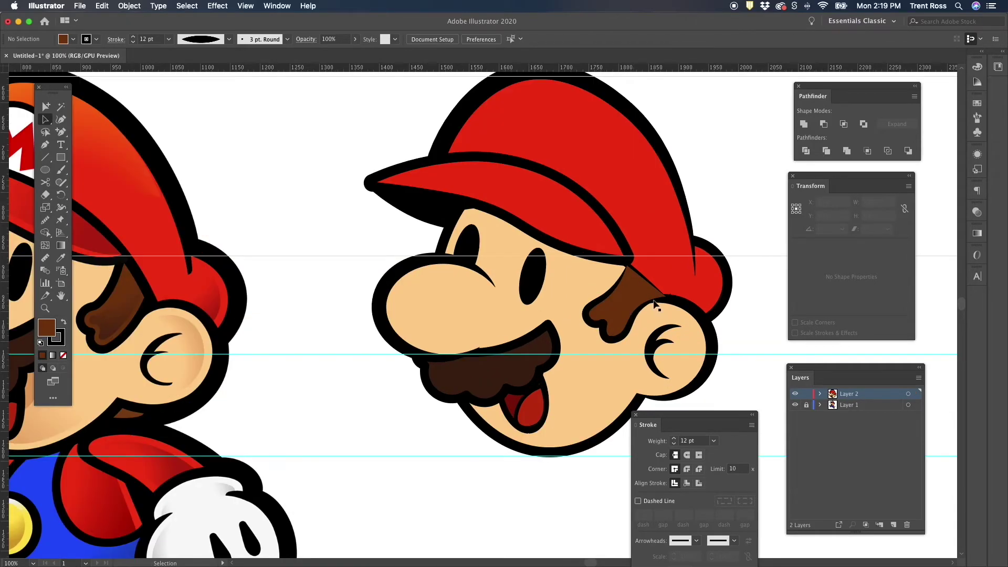
# Rotate the sideburn about 2° clockwise and nudge it up and toward the back of the head, to about X 1812 px, Y 932 px
pyautogui.click(632, 281)
pyautogui.scroll(2, 633, 281)
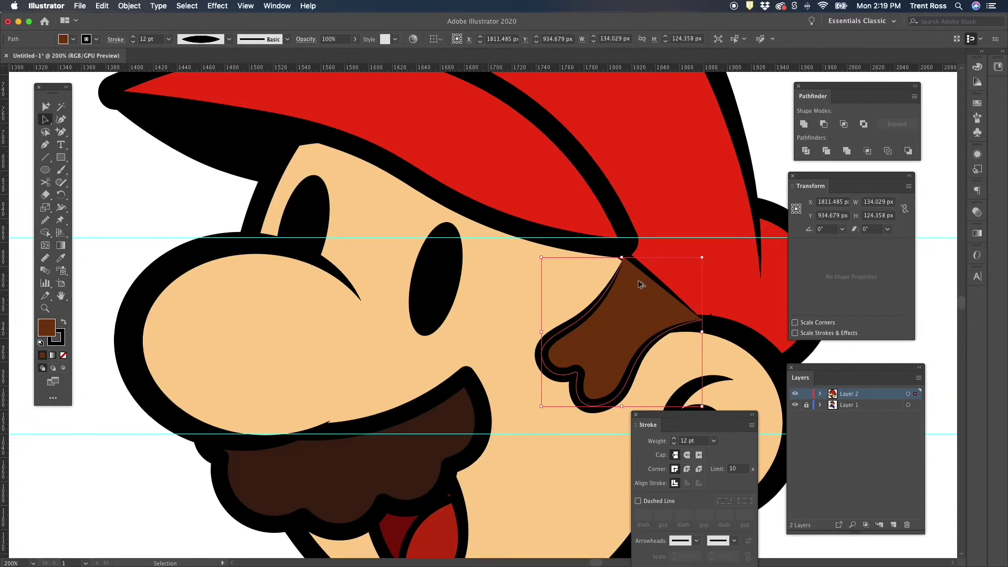
pyautogui.scroll(-1, 639, 284)
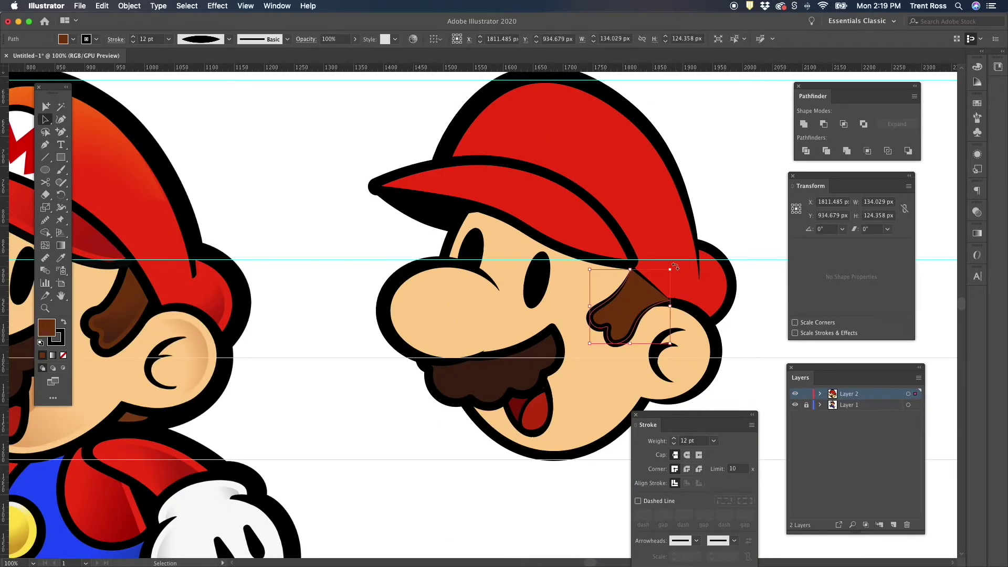
pyautogui.moveTo(675, 266); pyautogui.dragTo(678, 271)
pyautogui.press('Up')
pyautogui.press('Up')
pyautogui.press('Right')
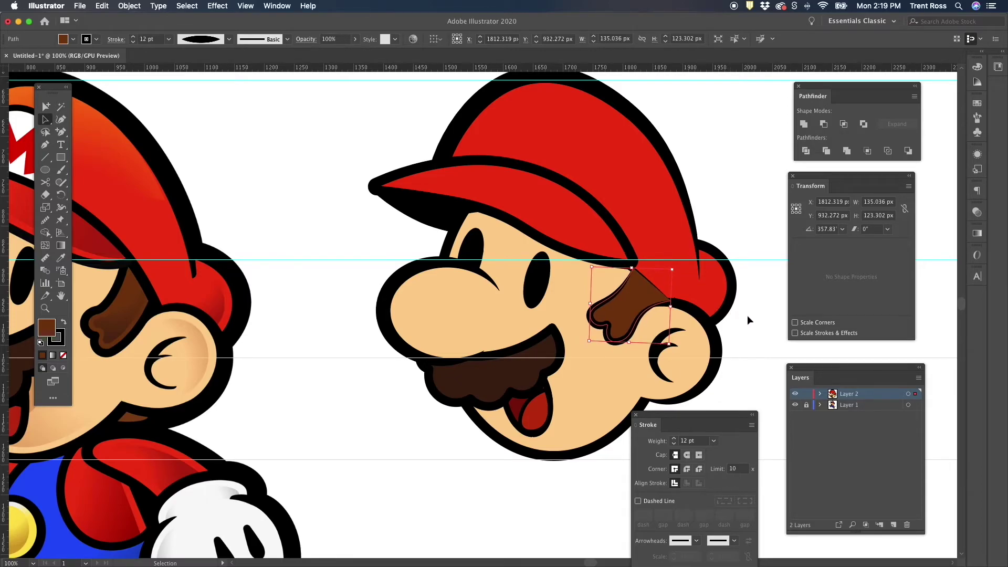
pyautogui.click(747, 315)
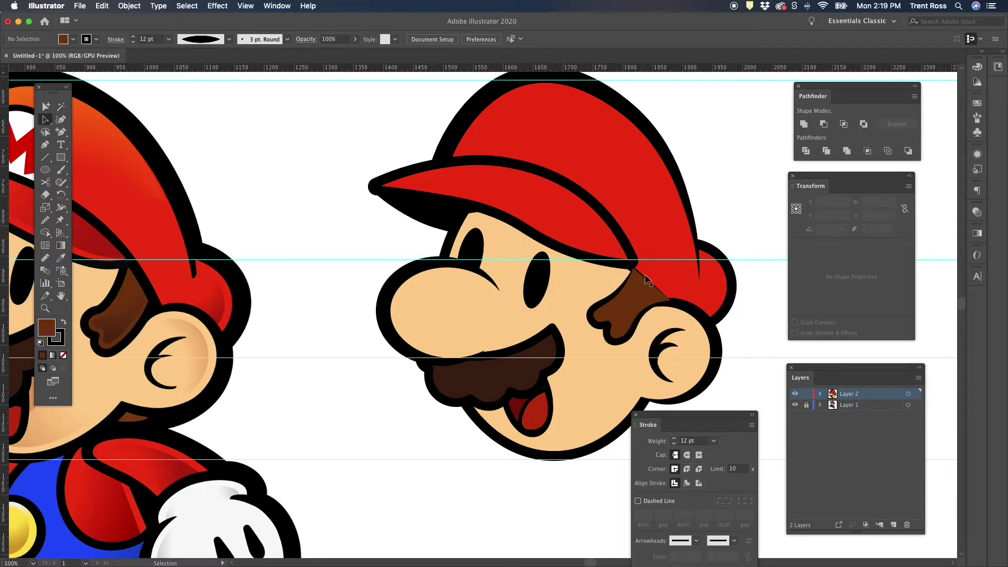
# Draw a straight line along the cap's edge above the sideburn with the Pen tool, about 91 by 86 px
pyautogui.click(45, 145)
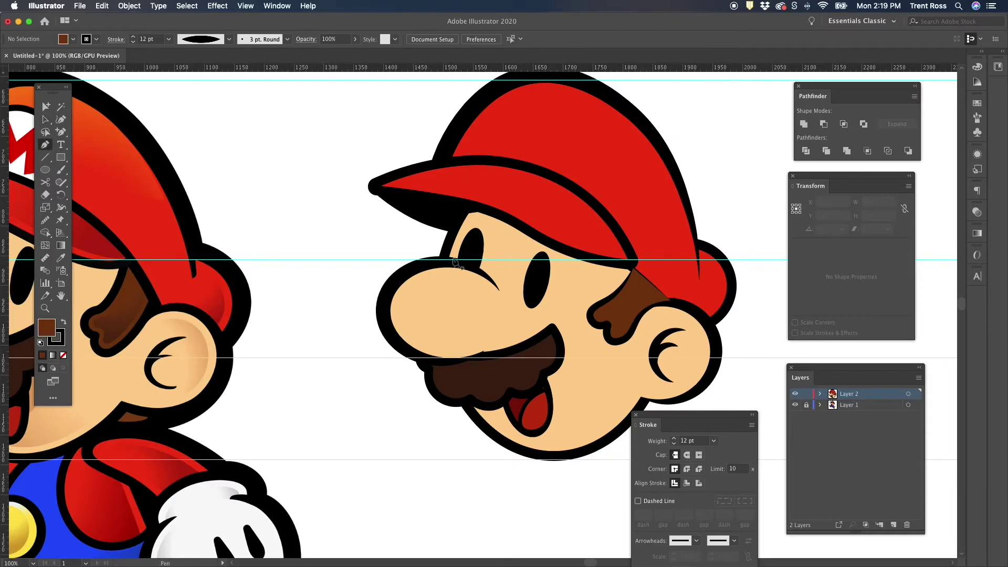
pyautogui.click(624, 255)
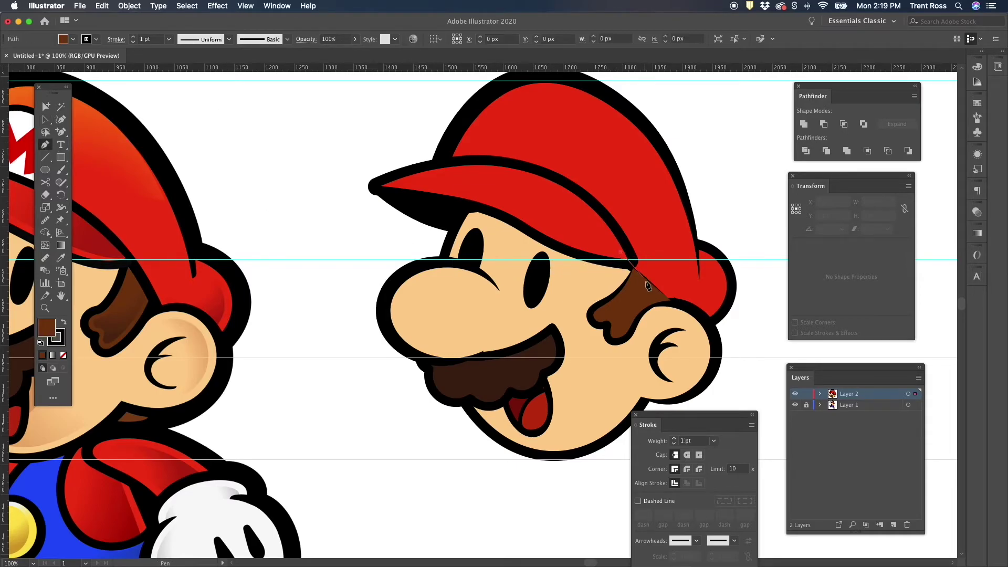
pyautogui.click(676, 304)
pyautogui.press('v')
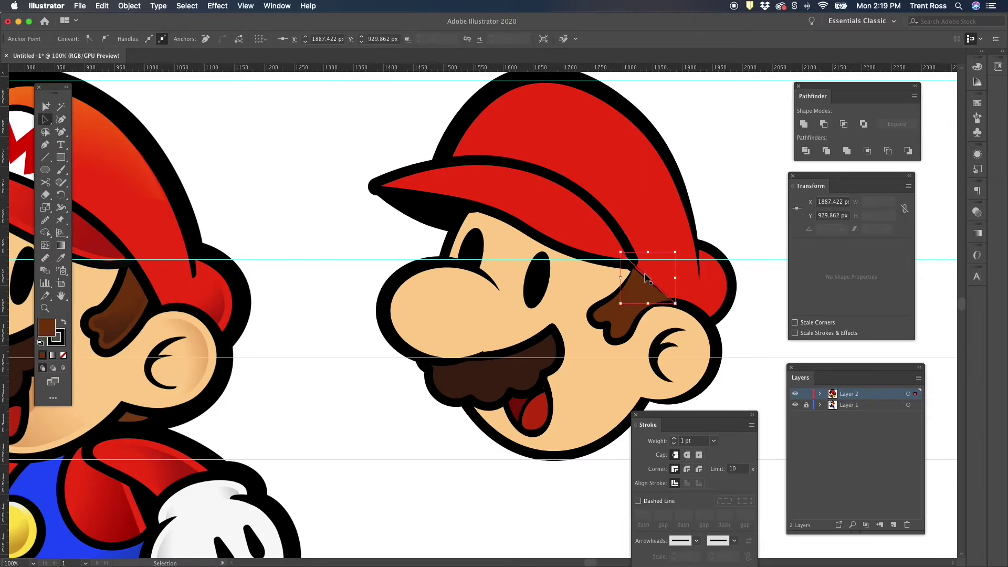
# Give the cap-edge line the brim's 16 pt black stroke with the Eyedropper and set its fill to none
pyautogui.press('i')
pyautogui.click(577, 224)
pyautogui.press('v')
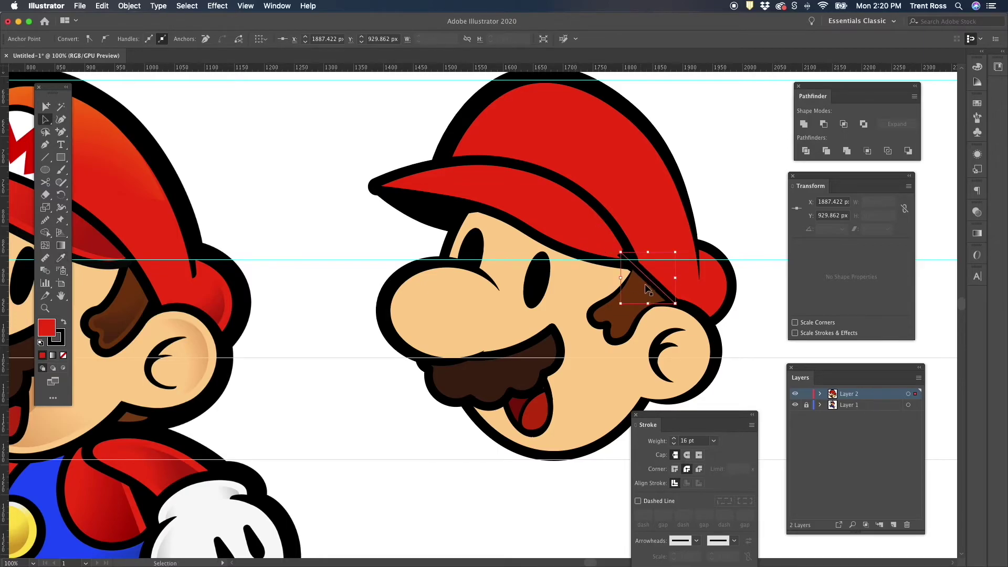
pyautogui.click(73, 39)
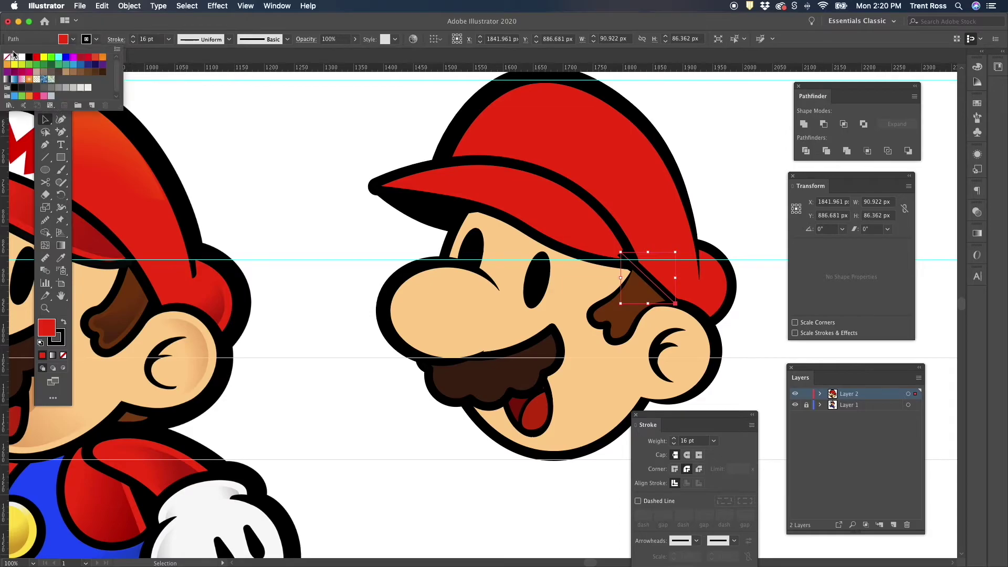
pyautogui.click(6, 57)
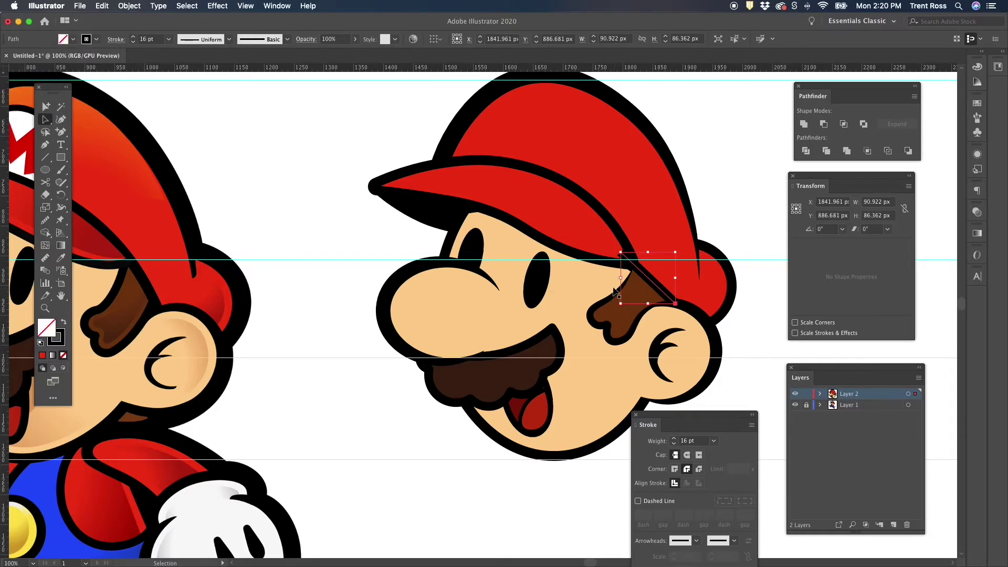
# Pull in both ends of the cap-edge line and bend it with the Curvature tool, to about 45 by 78 px
pyautogui.scroll(3, 644, 286)
pyautogui.hotkey('shift', '`')
pyautogui.moveTo(601, 224); pyautogui.dragTo(622, 235)
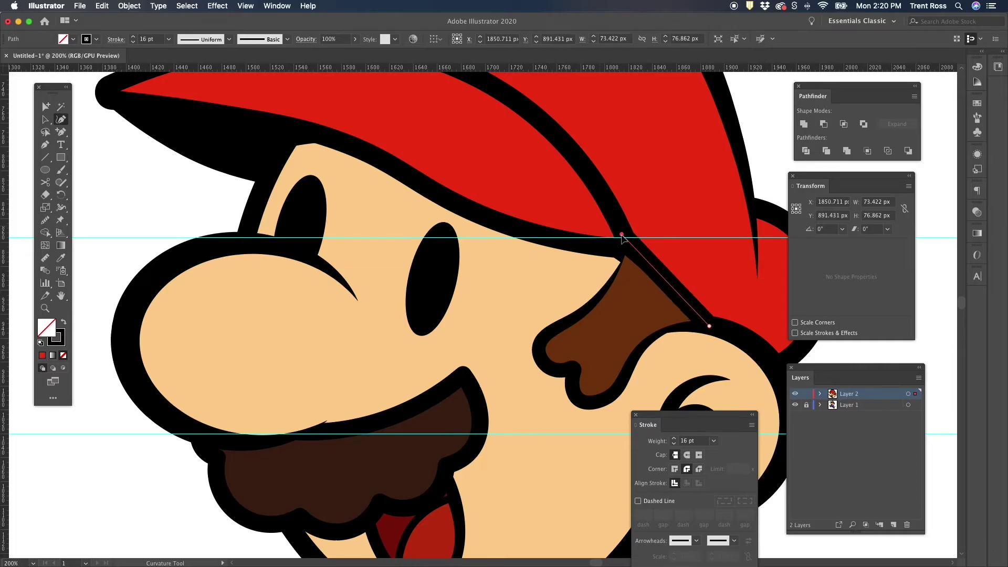
pyautogui.moveTo(709, 326); pyautogui.dragTo(687, 323)
pyautogui.click(661, 286)
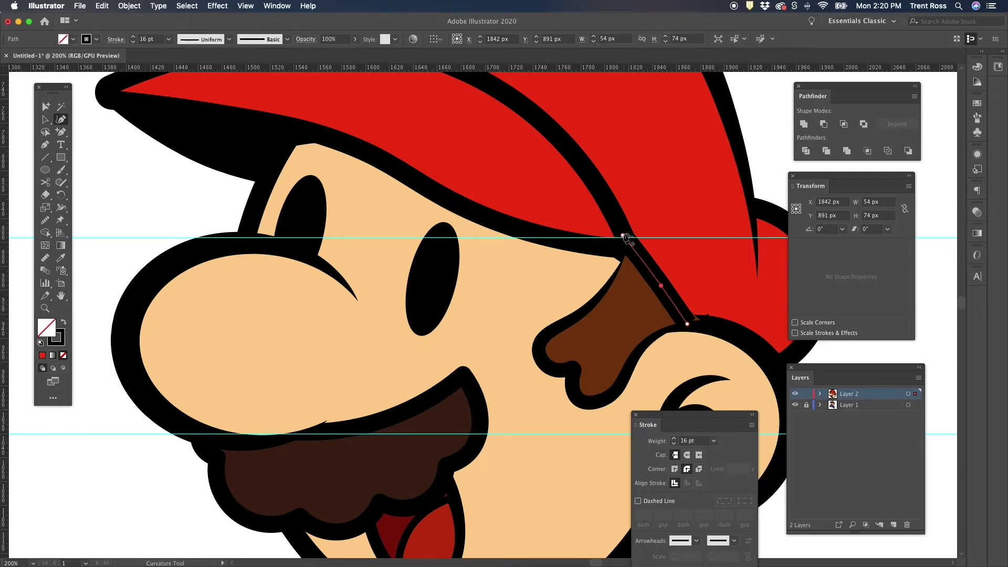
pyautogui.click(687, 323)
pyautogui.moveTo(688, 325); pyautogui.dragTo(673, 324)
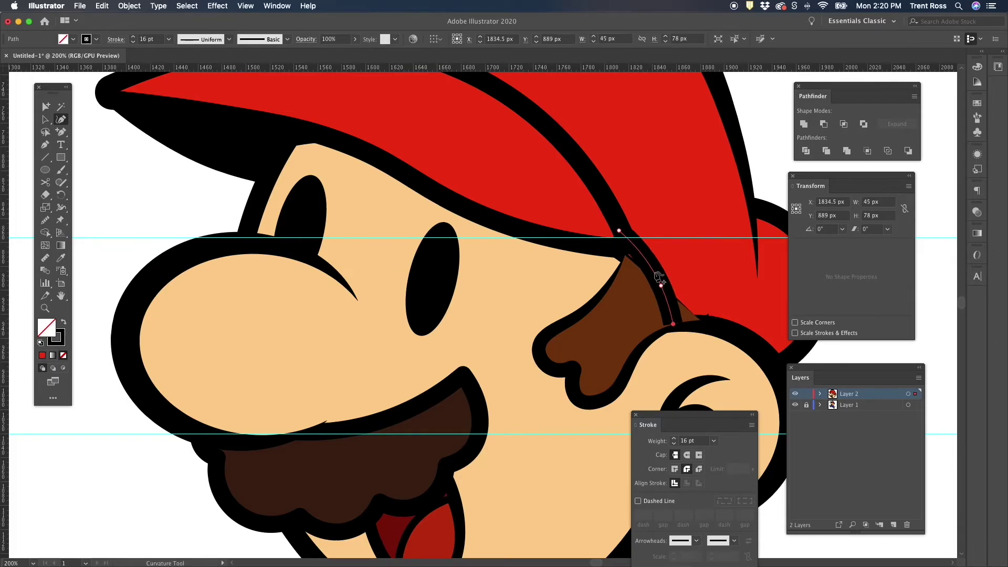
# Soften the line's curve and run it from the brim's corner to the ear's outline, about 36 by 88 px overall
pyautogui.moveTo(661, 285); pyautogui.dragTo(655, 287)
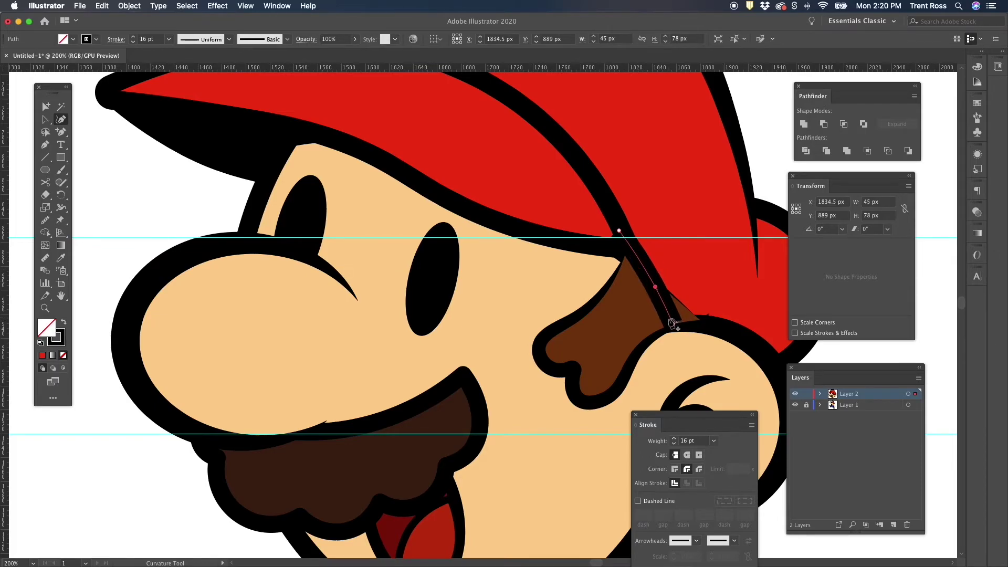
pyautogui.moveTo(673, 326); pyautogui.dragTo(667, 328)
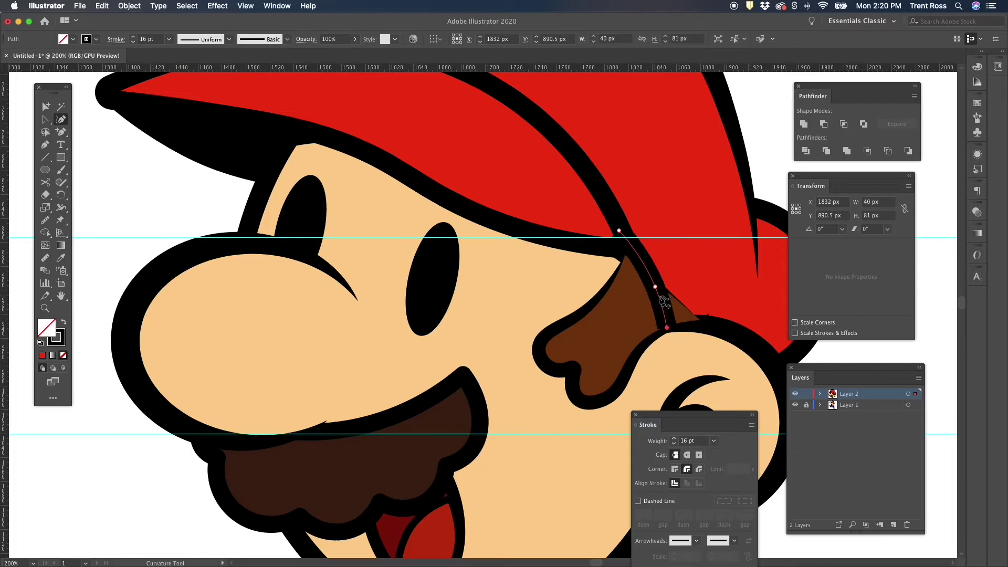
pyautogui.moveTo(656, 288); pyautogui.dragTo(653, 290)
pyautogui.moveTo(666, 328); pyautogui.dragTo(662, 330)
pyautogui.moveTo(618, 230); pyautogui.dragTo(619, 226)
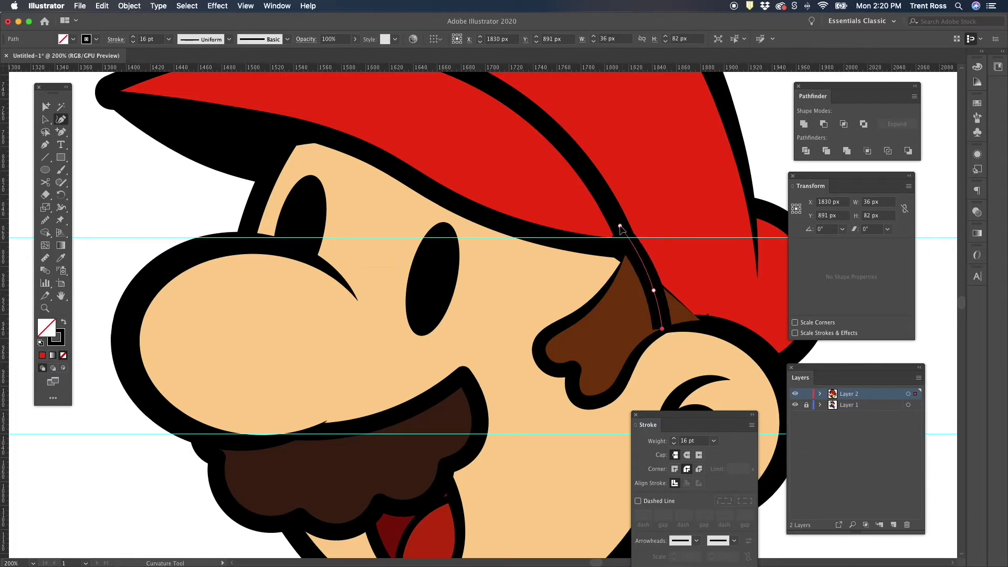
pyautogui.moveTo(654, 291); pyautogui.dragTo(650, 285)
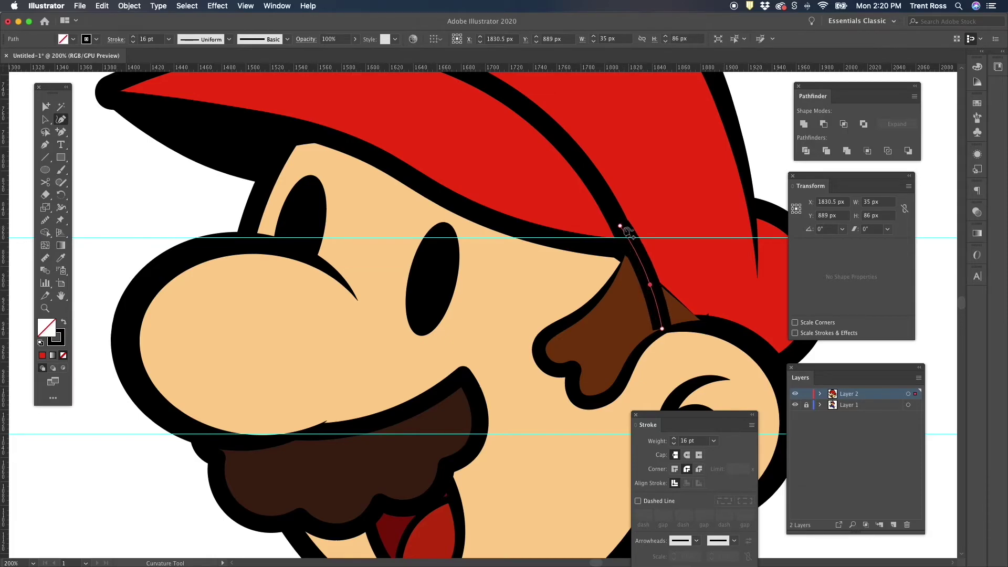
pyautogui.moveTo(619, 227); pyautogui.dragTo(619, 227)
pyautogui.press('v')
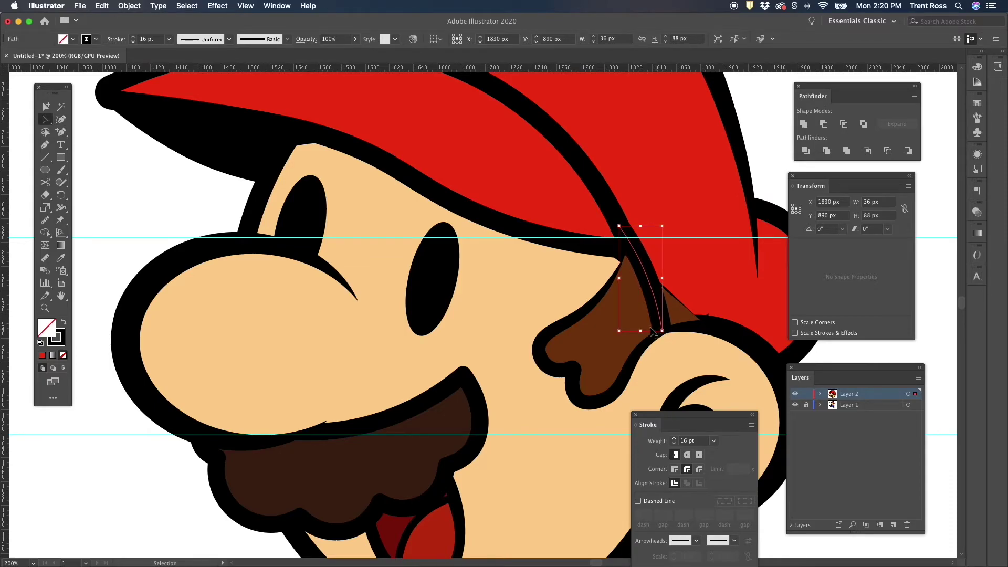
# Pull the sideburn's rear upper corner in under the cap-edge line with the Curvature tool, to about 109 by 123 px overall
pyautogui.click(610, 372)
pyautogui.hotkey('shift', '`')
pyautogui.moveTo(701, 322); pyautogui.dragTo(670, 332)
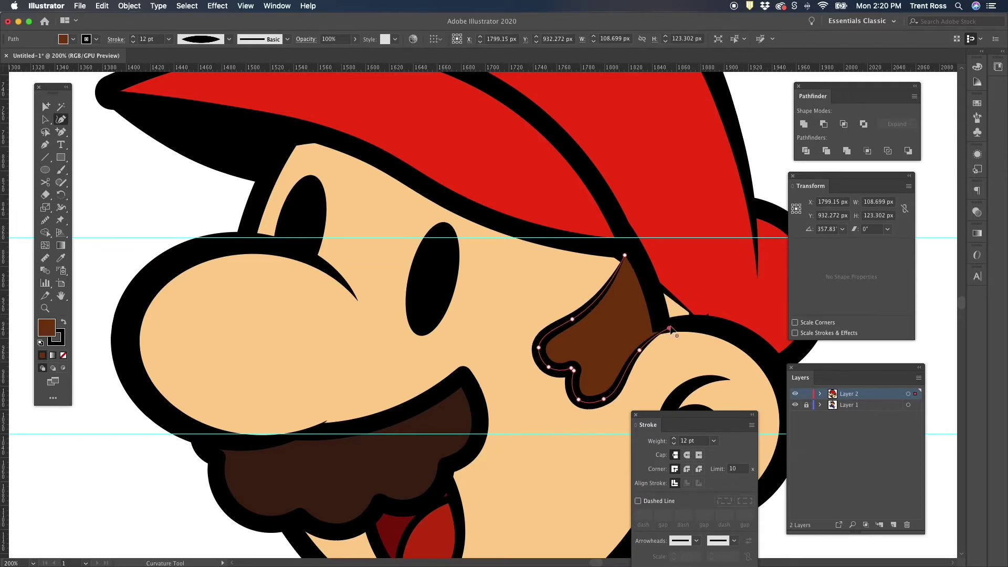
pyautogui.press('v')
# Move the red cap shape's lower corner onto the lower end of the cap-edge line, making the shape about 443 by 384 px
pyautogui.click(706, 291)
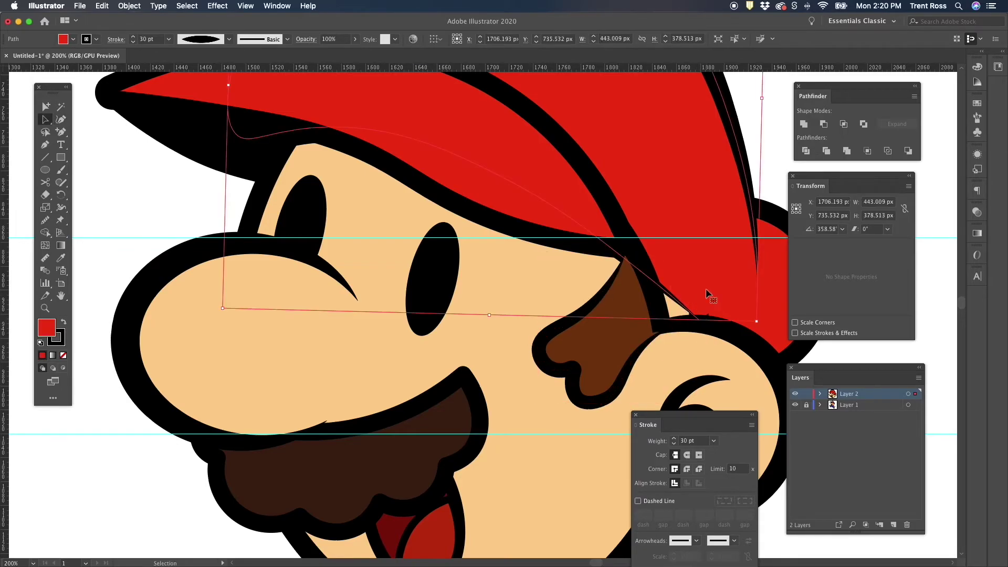
pyautogui.hotkey('shift', '`')
pyautogui.moveTo(698, 320); pyautogui.dragTo(667, 327)
pyautogui.press('v')
pyautogui.click(698, 300)
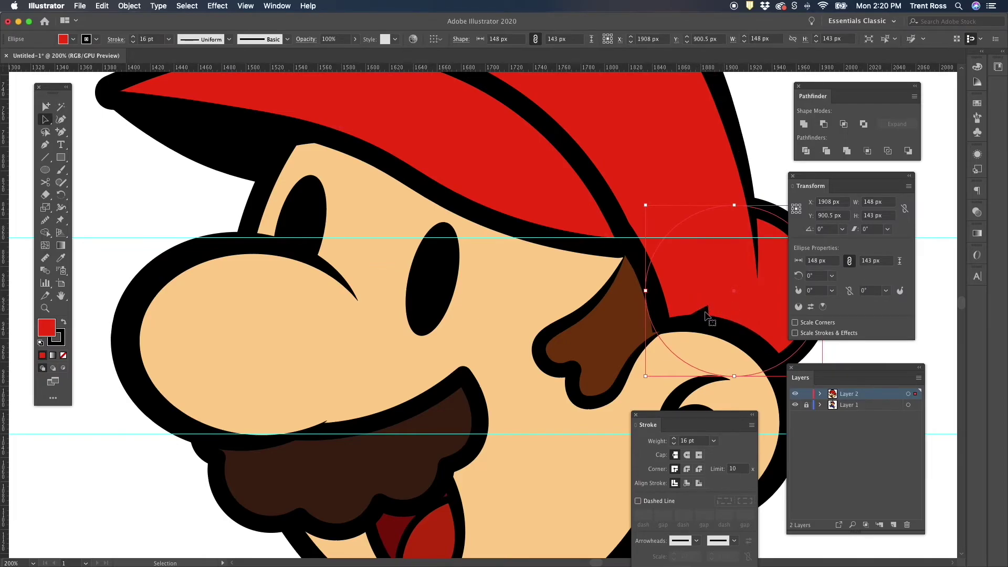
pyautogui.click(628, 368)
pyautogui.click(668, 338)
pyautogui.click(656, 310)
pyautogui.click(713, 282)
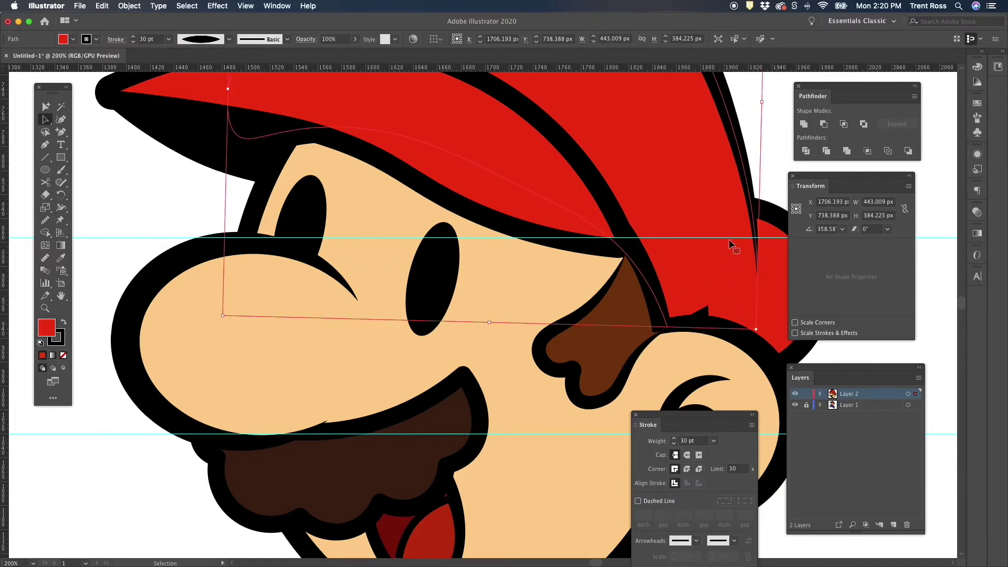
pyautogui.click(760, 310)
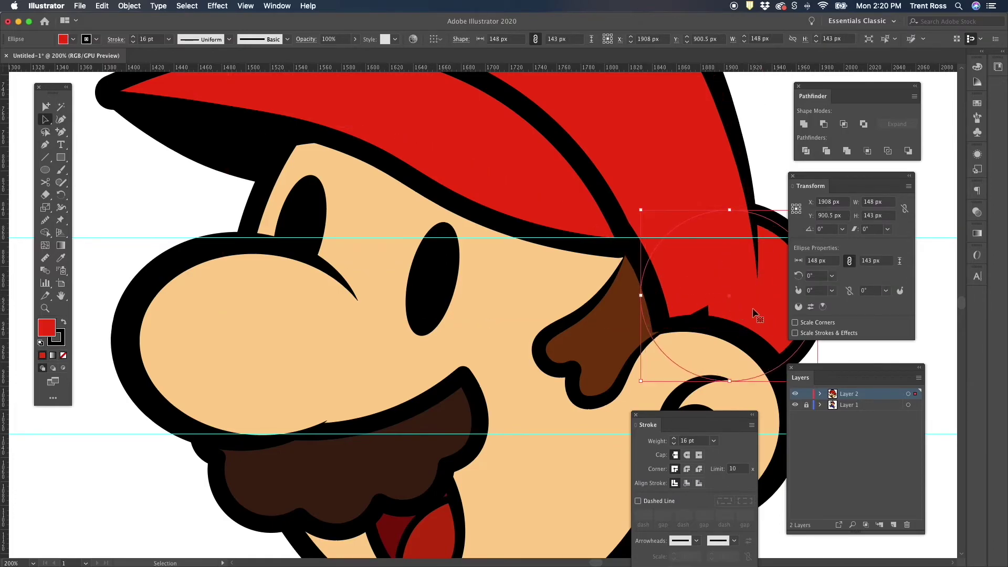
pyautogui.moveTo(757, 308); pyautogui.dragTo(761, 303)
pyautogui.scroll(-1, 704, 316)
pyautogui.click(653, 354)
pyautogui.click(707, 316)
pyautogui.scroll(1, 706, 316)
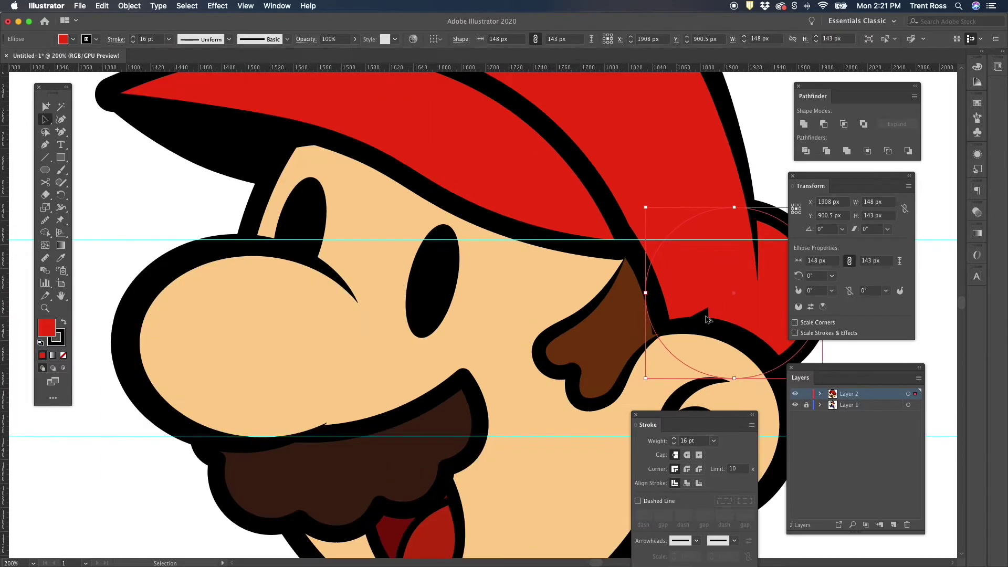
# Nudge the ear up over the cap's lower corner, to about X 1878 px, Y 1002 px
pyautogui.click(705, 331)
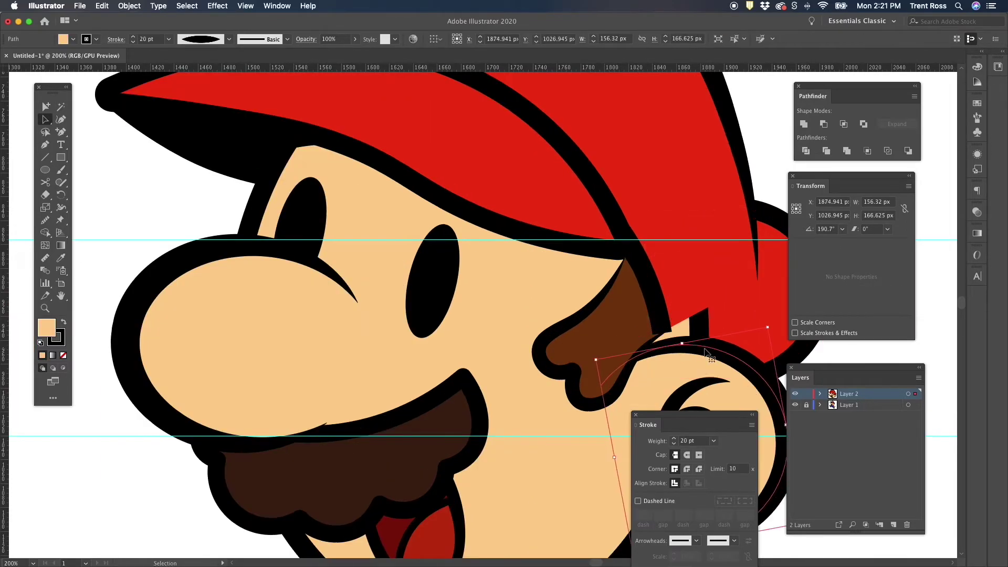
pyautogui.moveTo(704, 334); pyautogui.dragTo(707, 315)
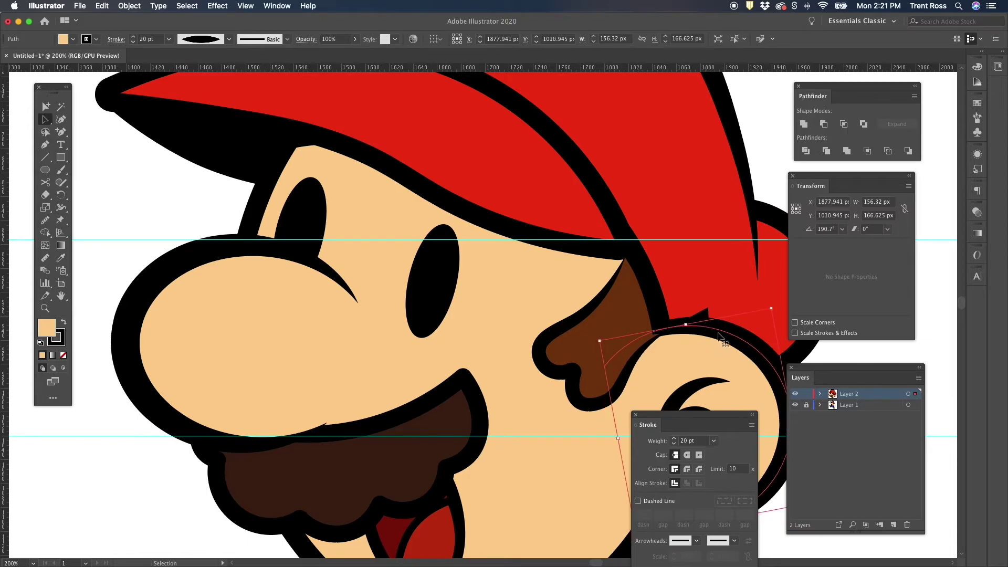
pyautogui.press('Up')
pyautogui.press('Up')
pyautogui.press('Up')
pyautogui.press('Up')
pyautogui.press('Up')
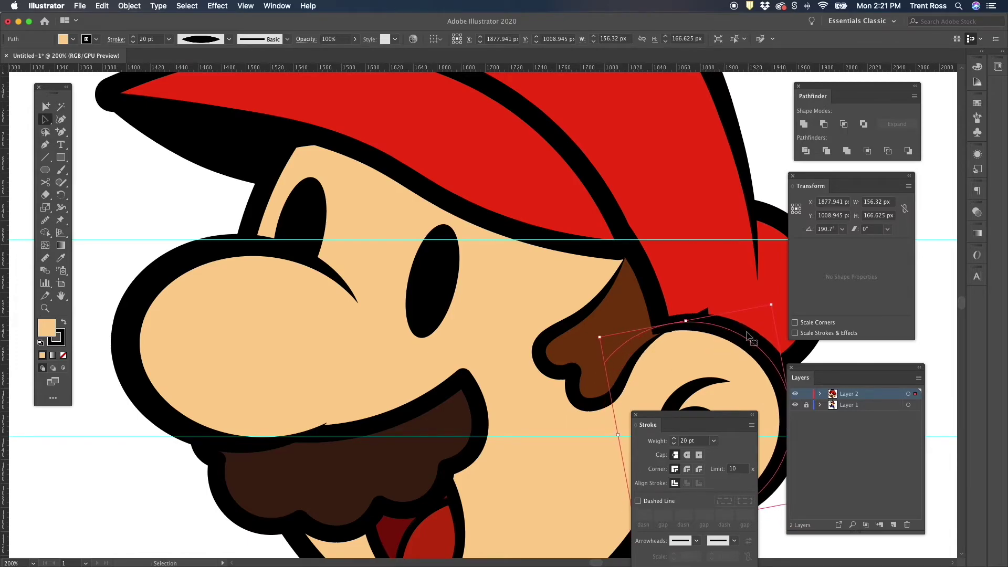
pyautogui.press('Up')
pyautogui.press('Up')
pyautogui.press('Up')
pyautogui.press('Up')
pyautogui.hscroll(5, 713, 335)
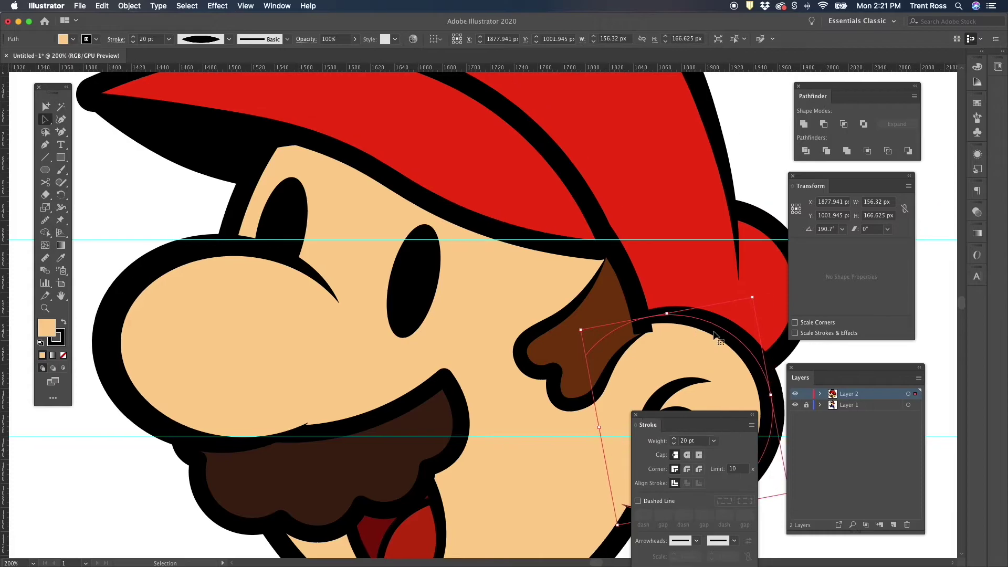
pyautogui.hscroll(1, 660, 363)
# Shorten the cap-edge line's lower end to meet the ear's outline with the Curvature tool, about 38 by 81 px overall
pyautogui.click(743, 370)
pyautogui.click(583, 321)
pyautogui.click(576, 318)
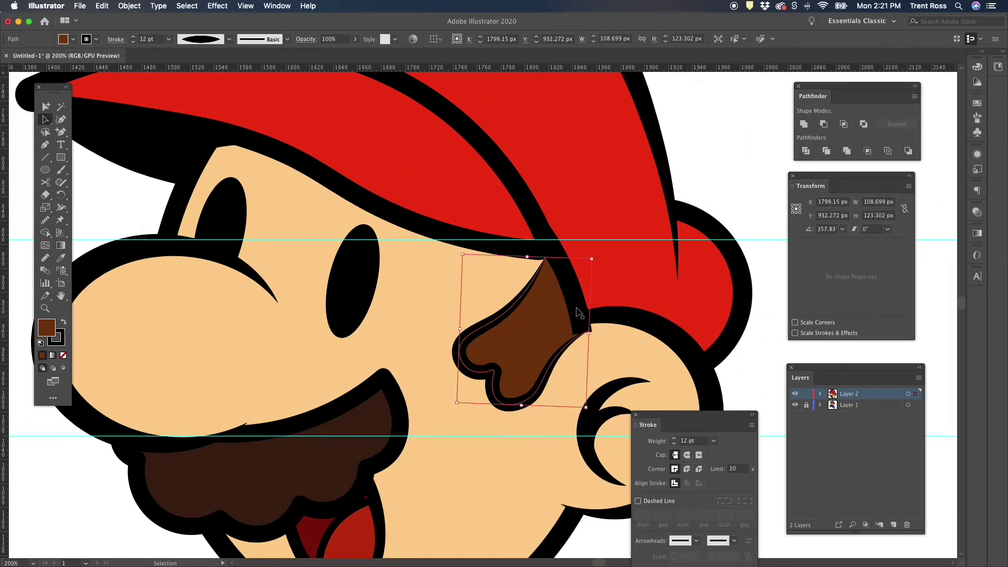
pyautogui.click(577, 308)
pyautogui.hotkey('shift', '`')
pyautogui.moveTo(583, 330); pyautogui.dragTo(585, 325)
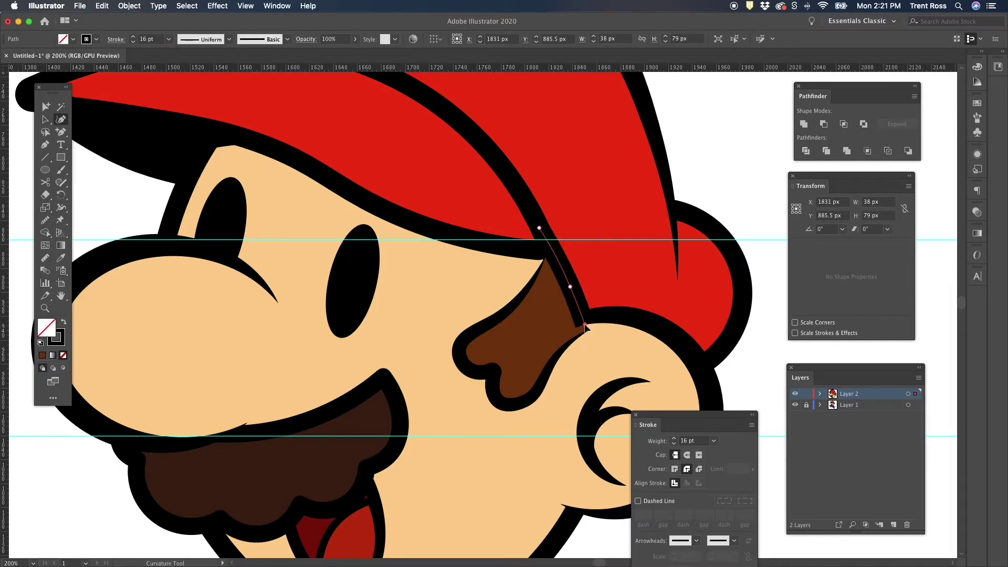
pyautogui.click(585, 325)
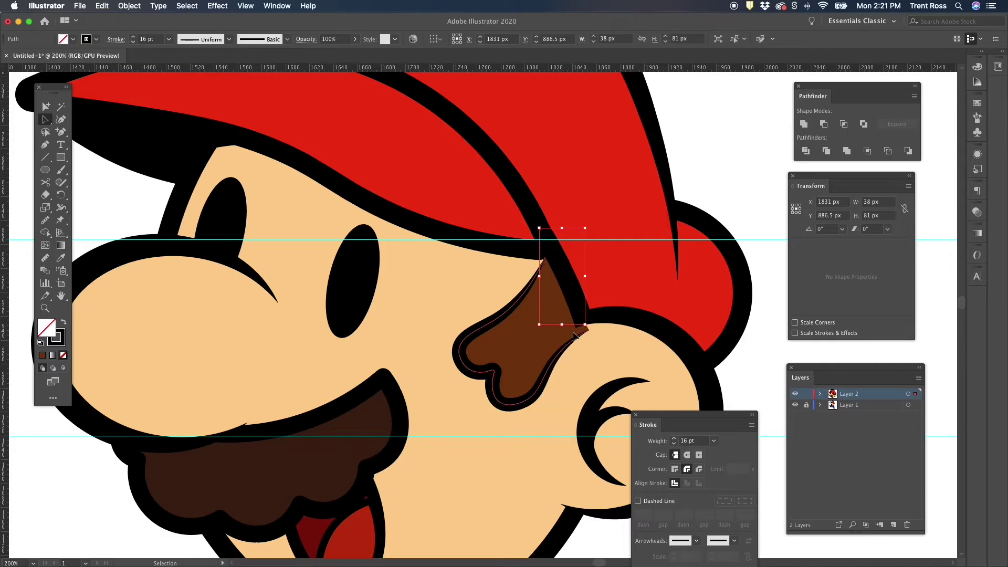
# Raise the sideburn's rear upper corner to the line's end and adjust its back edge and rear prong, about 108 by 123 px overall
pyautogui.keyDown('super'); pyautogui.click(568, 343); pyautogui.keyUp('super')
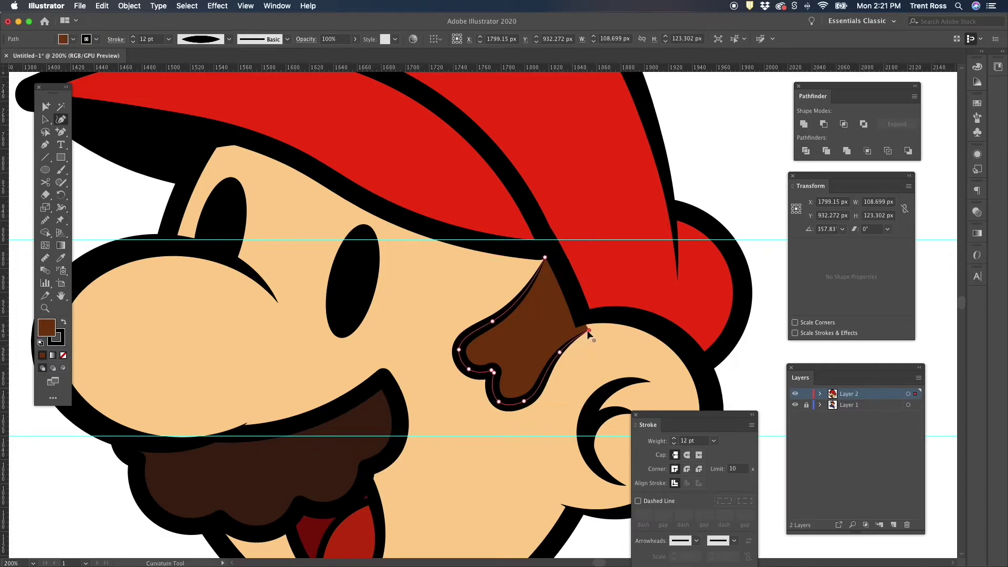
pyautogui.moveTo(588, 331); pyautogui.dragTo(587, 321)
pyautogui.click(559, 347)
pyautogui.moveTo(524, 401); pyautogui.dragTo(529, 399)
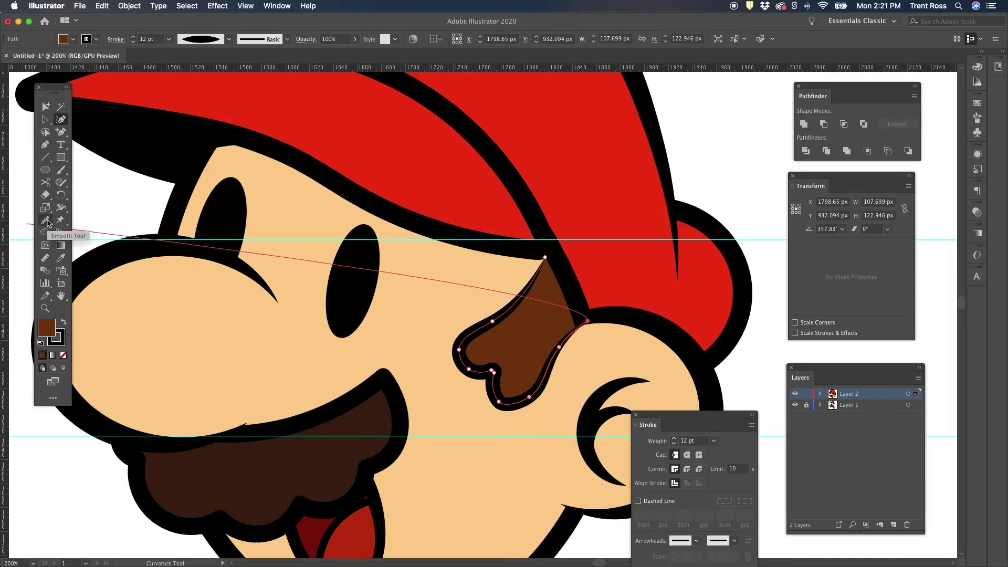
# Smooth the sideburn's outline around its prongs with the Smooth tool
pyautogui.click(45, 221)
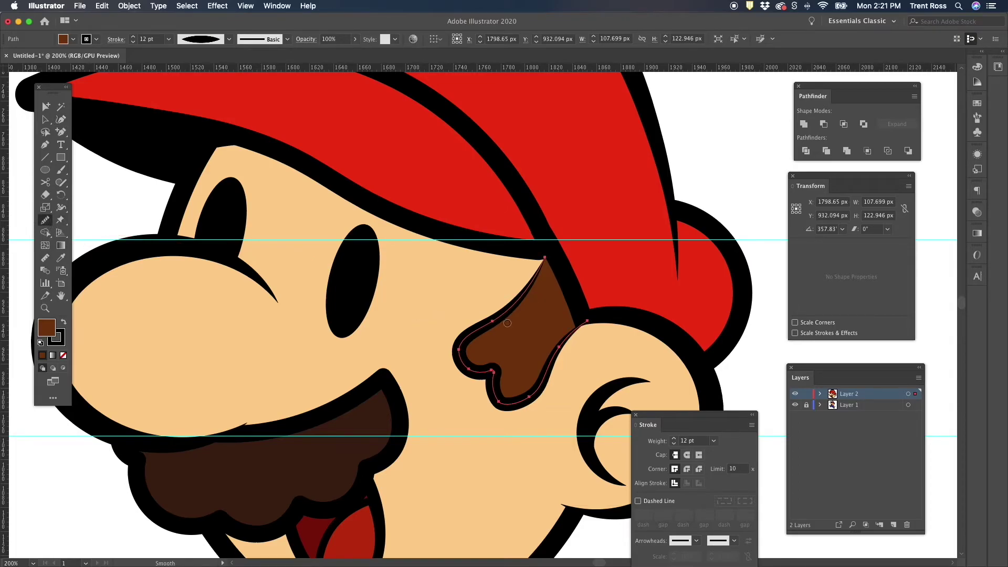
pyautogui.moveTo(498, 319)
pyautogui.mouseDown()
pyautogui.moveTo(459, 349)
pyautogui.moveTo(496, 396)
pyautogui.moveTo(531, 402)
pyautogui.moveTo(501, 400)
pyautogui.moveTo(515, 403)
pyautogui.moveTo(557, 356)
pyautogui.mouseUp()
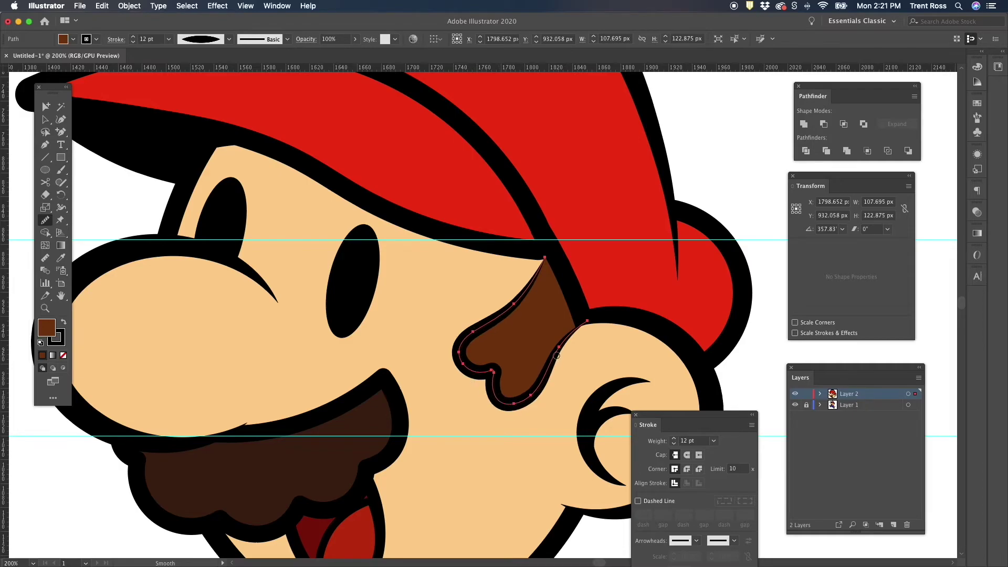
pyautogui.press('v')
pyautogui.click(737, 210)
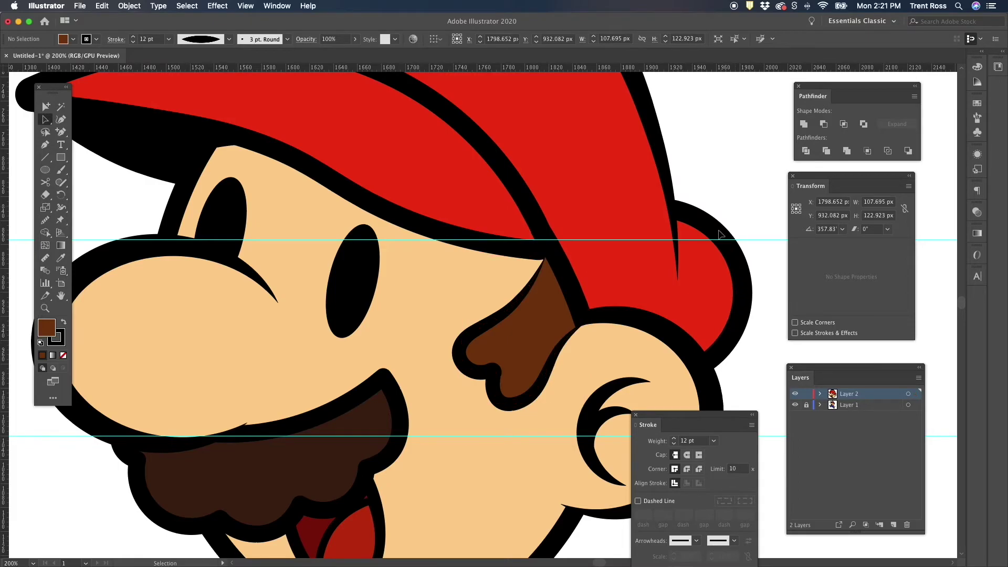
# Compare the redrawn head and sideburn with the reference figure
pyautogui.click(545, 283)
pyautogui.scroll(-5, 546, 283)
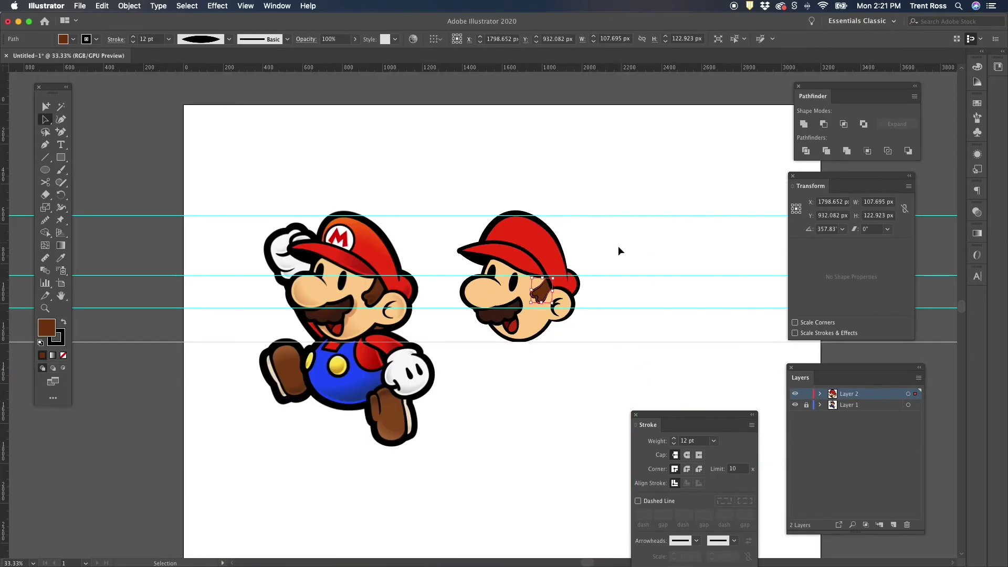
pyautogui.click(620, 246)
pyautogui.scroll(1, 515, 309)
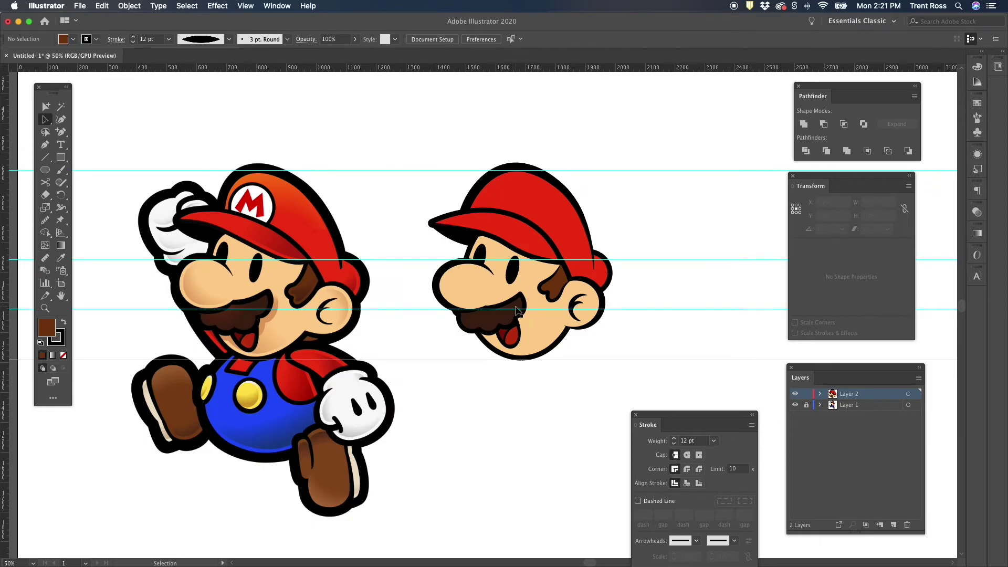
pyautogui.click(553, 293)
pyautogui.scroll(2, 553, 293)
pyautogui.moveTo(527, 309); pyautogui.dragTo(523, 310)
pyautogui.click(641, 251)
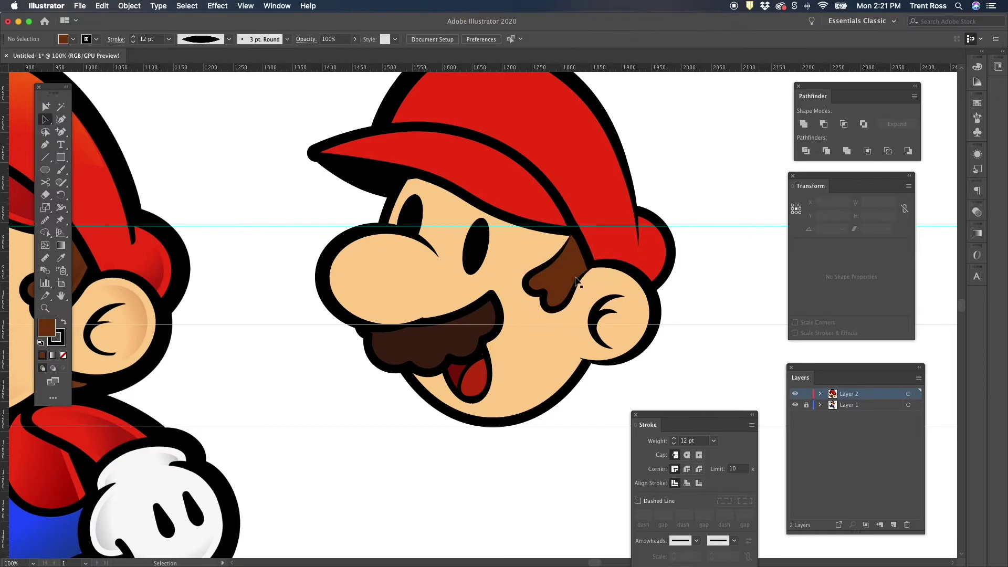
# Fine-tune the sideburn's overall size by stretching it slightly outward at its front prong and rear lower corner
pyautogui.click(580, 294)
pyautogui.moveTo(594, 316); pyautogui.dragTo(593, 317)
pyautogui.moveTo(526, 308); pyautogui.dragTo(523, 311)
pyautogui.click(722, 257)
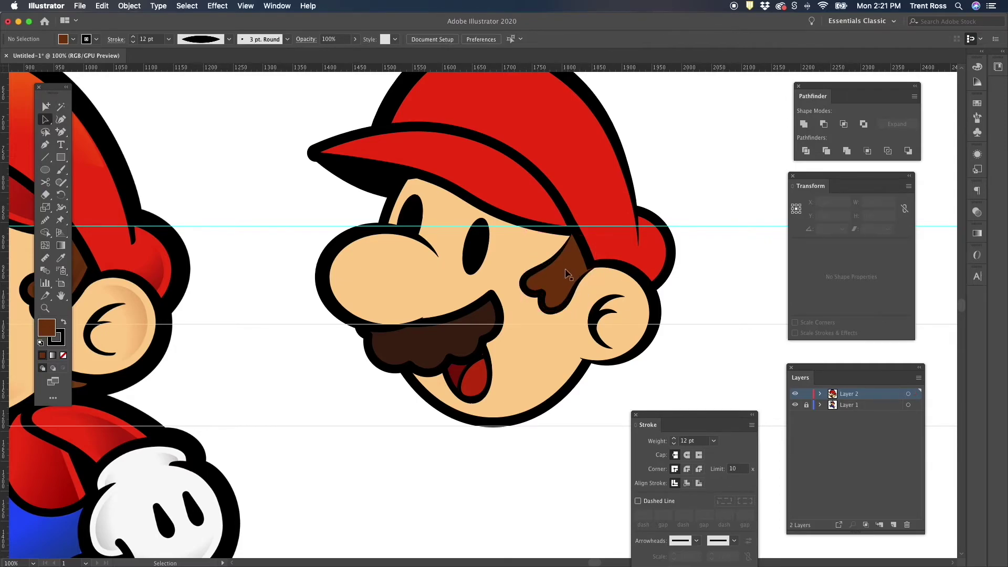
pyautogui.scroll(-2, 567, 273)
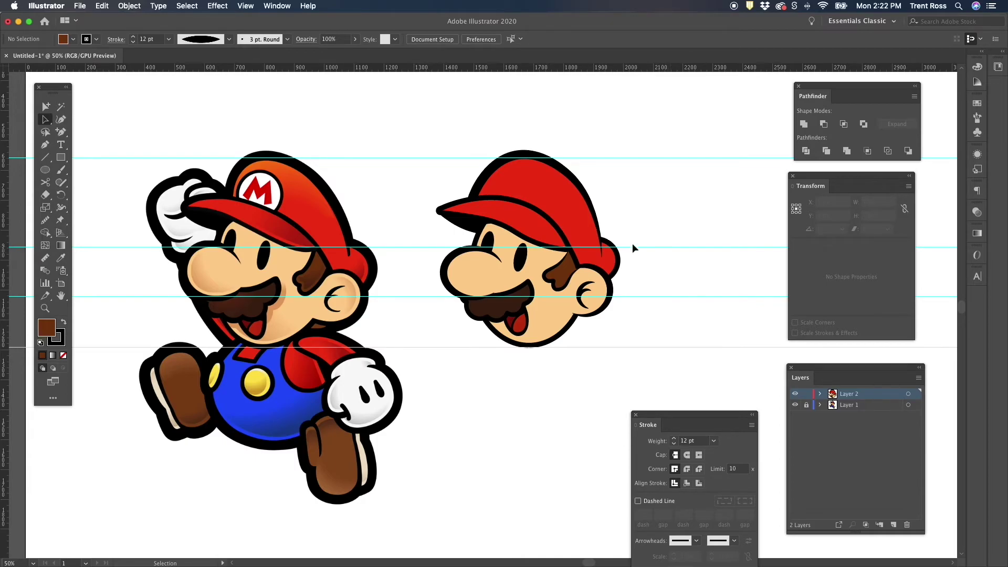
# Stretch the nose vertically at its upper edge to about 195 by 177 px and nudge it into line with the reference
pyautogui.click(470, 272)
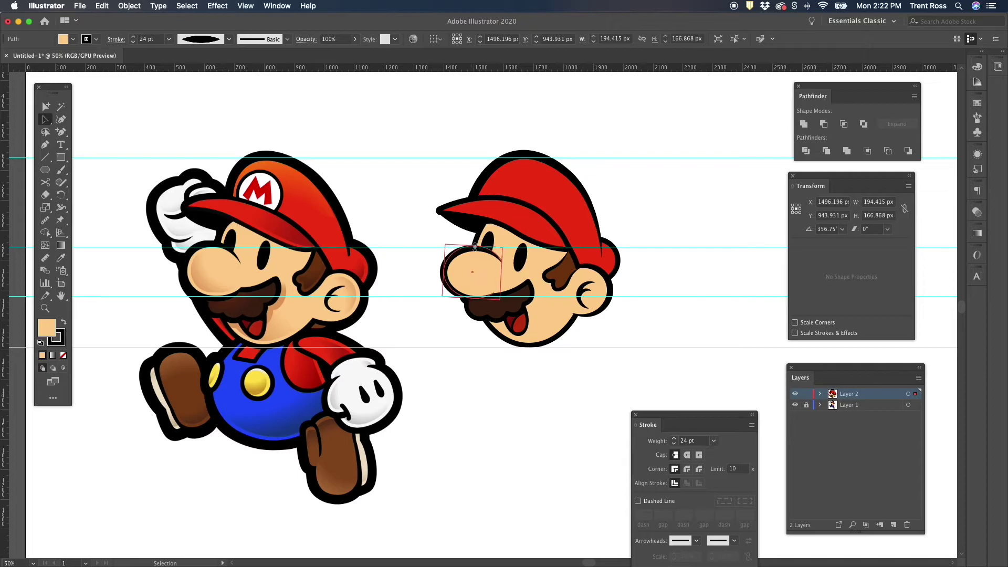
pyautogui.moveTo(474, 248); pyautogui.dragTo(473, 245)
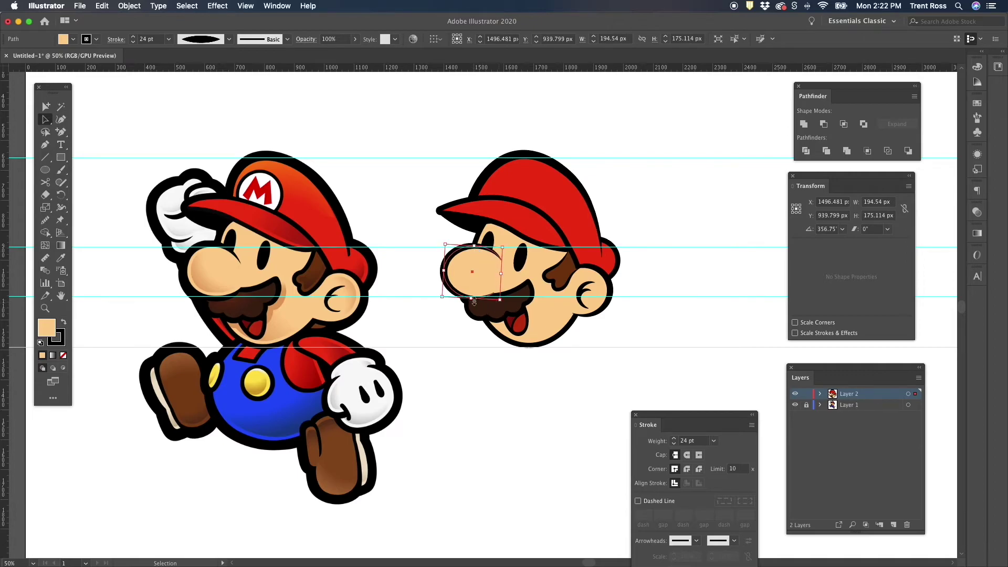
pyautogui.press('Down')
pyautogui.press('Down')
pyautogui.press('Down')
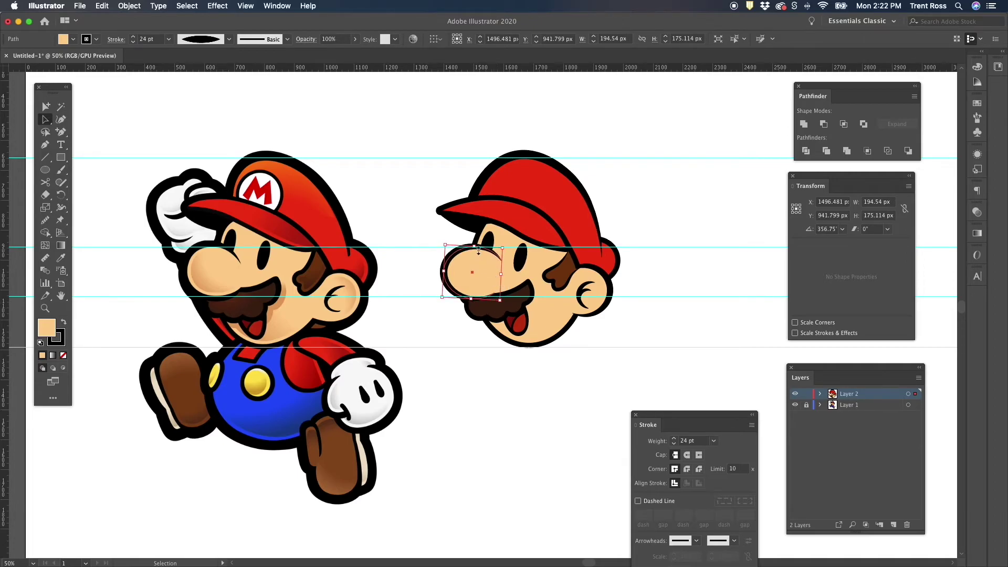
pyautogui.moveTo(474, 247); pyautogui.dragTo(474, 246)
pyautogui.scroll(2, 446, 306)
pyautogui.hscroll(-2, 445, 306)
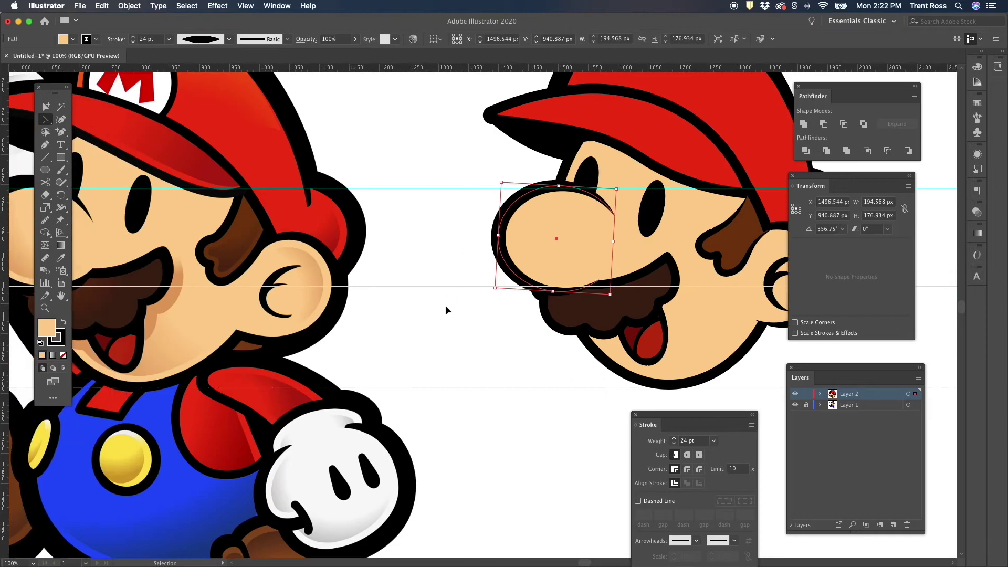
pyautogui.scroll(-1, 445, 306)
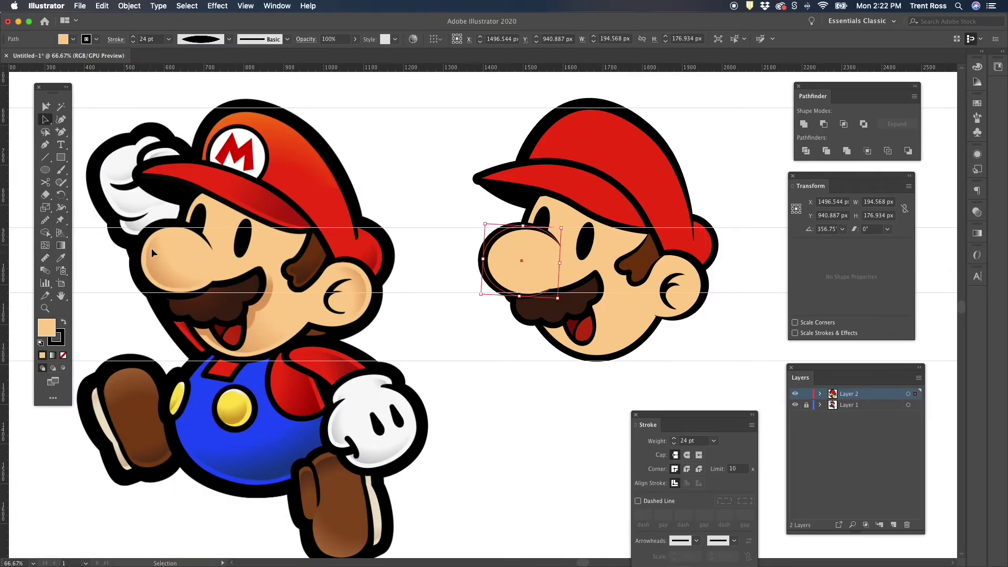
# Pull the nose's front edge inward and slightly up with the Curvature tool, making the nose about 184 px wide
pyautogui.hotkey('shift', '`')
pyautogui.moveTo(483, 260); pyautogui.dragTo(486, 261)
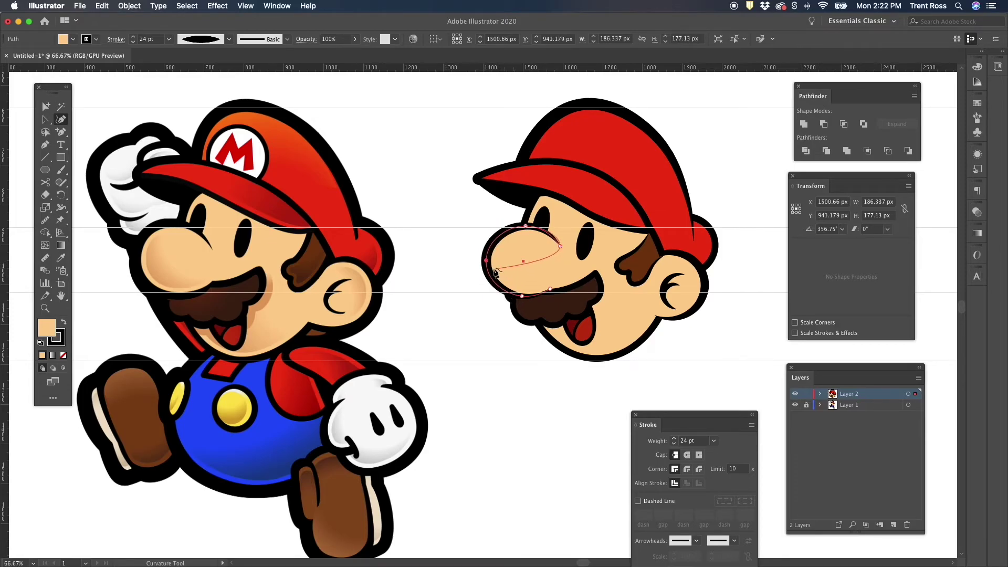
pyautogui.moveTo(486, 261); pyautogui.dragTo(487, 255)
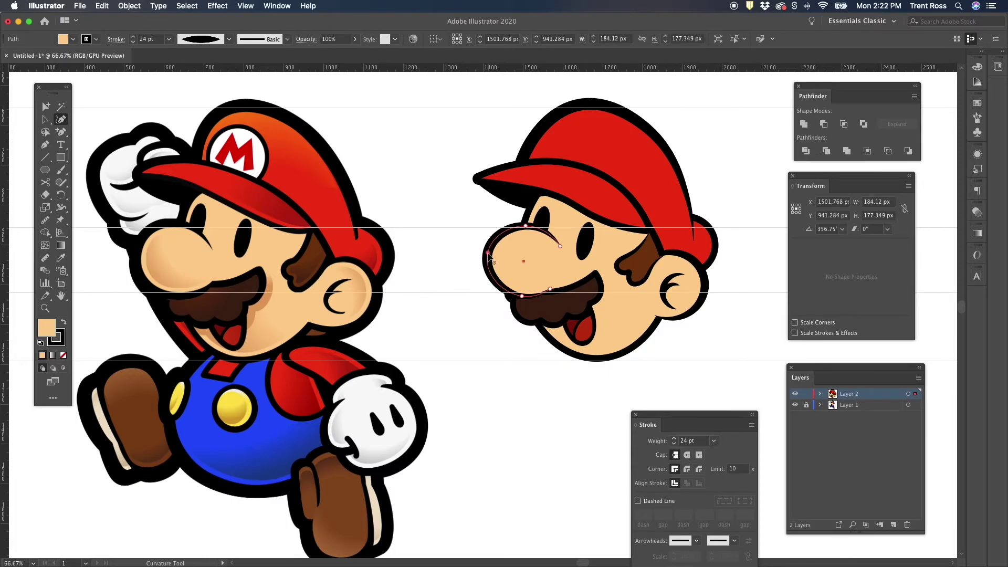
pyautogui.press('a')
pyautogui.click(477, 331)
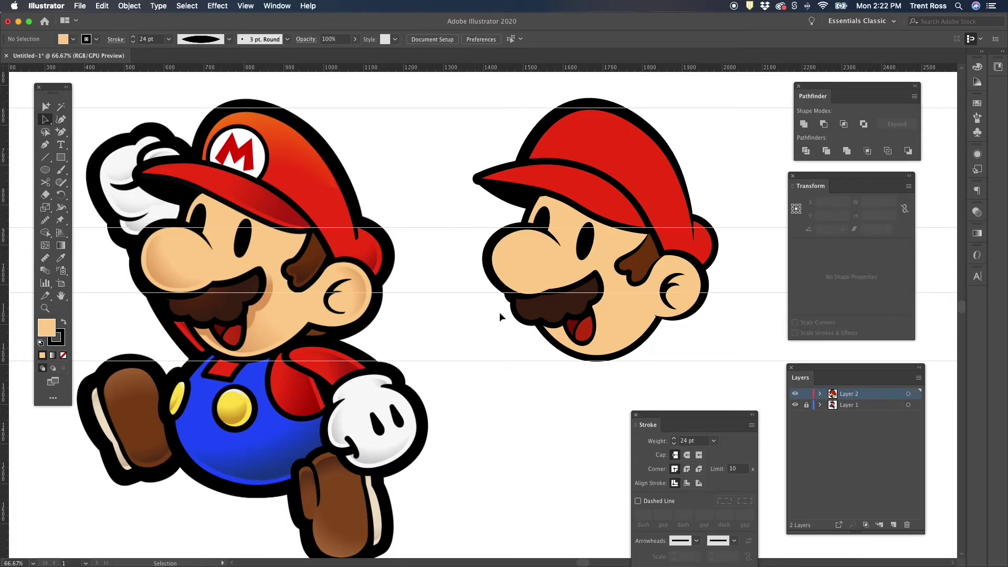
# Adjust the lower curve of the nose above the moustache with the Curvature tool, about 184 by 178 px overall
pyautogui.click(509, 299)
pyautogui.press('super+equal')
pyautogui.hotkey('shift', '`')
pyautogui.moveTo(515, 299); pyautogui.dragTo(515, 302)
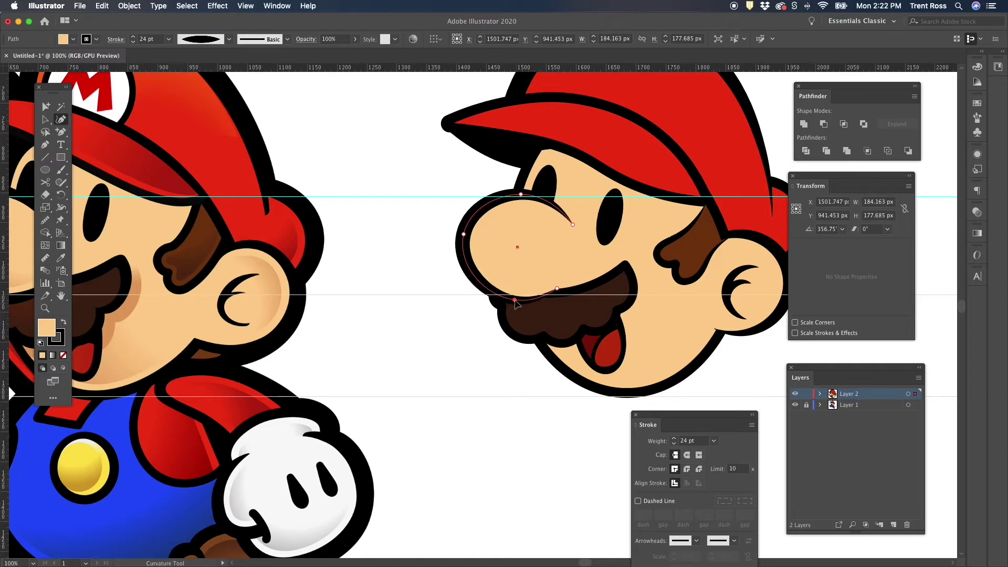
pyautogui.press('v')
pyautogui.click(401, 393)
pyautogui.scroll(-3, 512, 339)
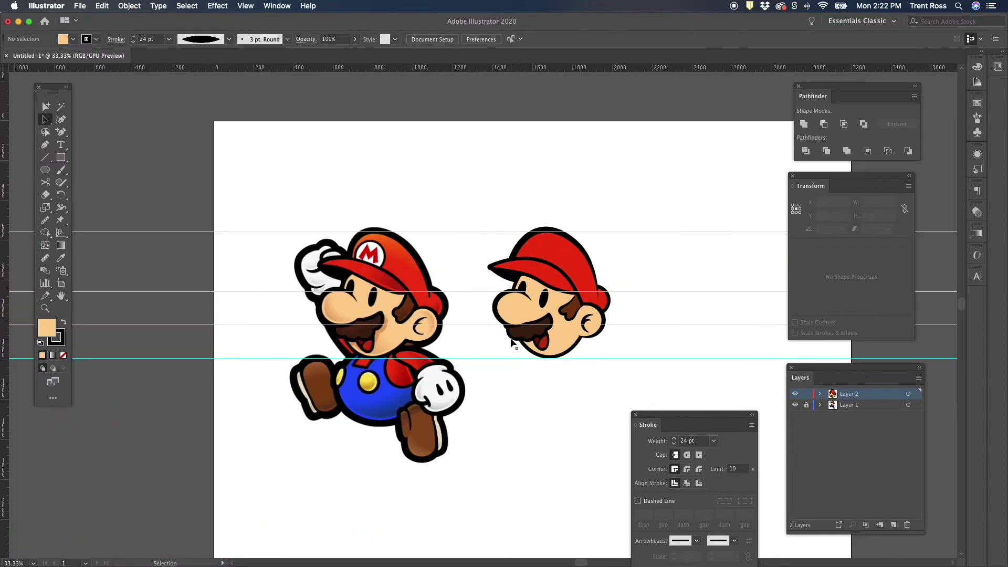
pyautogui.scroll(1, 526, 335)
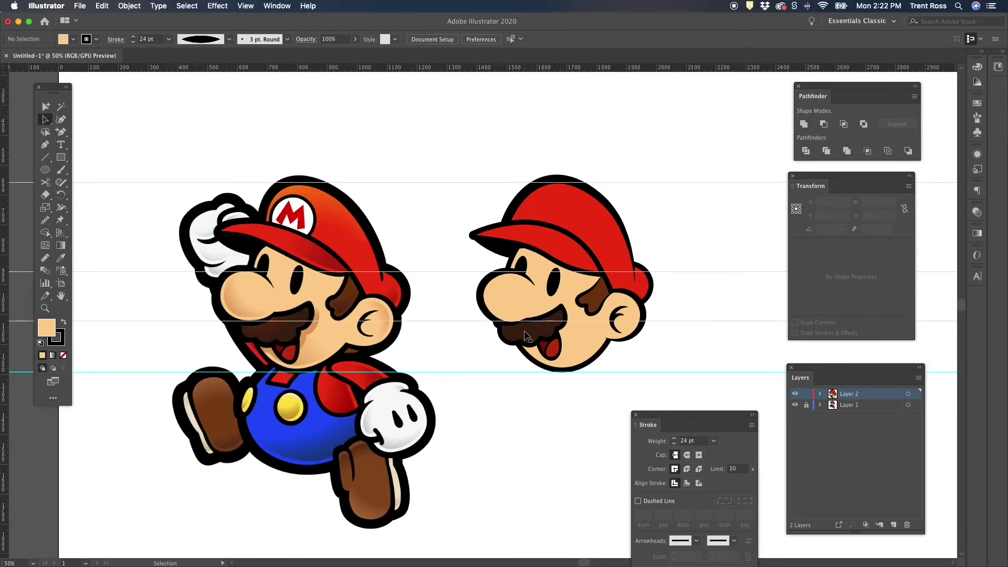
pyautogui.hscroll(1, 526, 336)
pyautogui.hscroll(3, 526, 336)
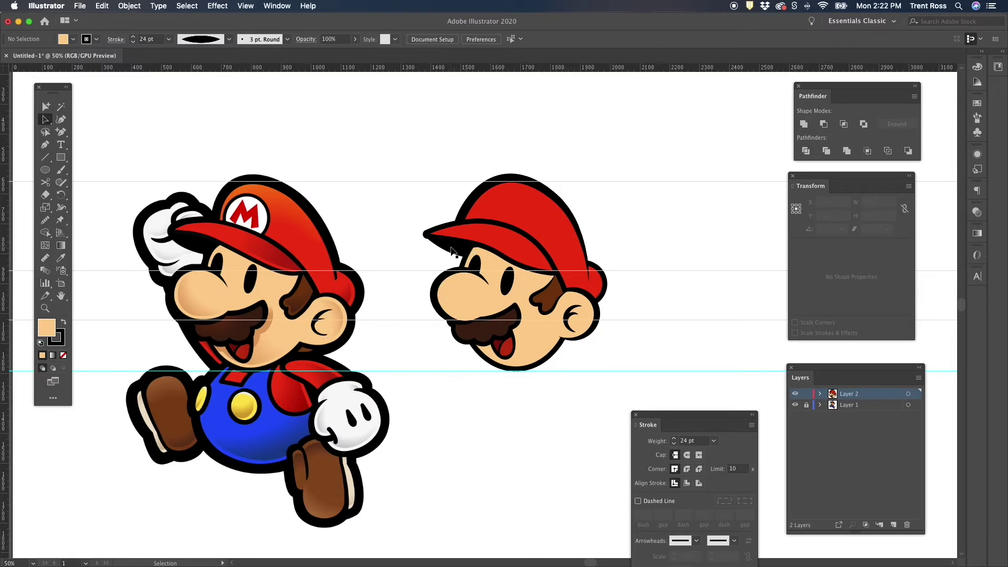
pyautogui.click(451, 248)
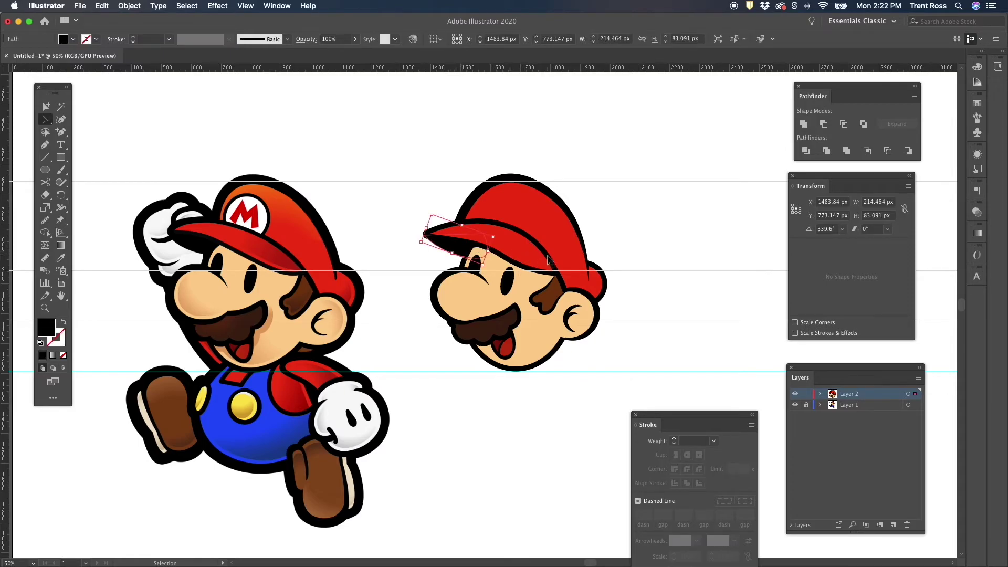
pyautogui.click(646, 251)
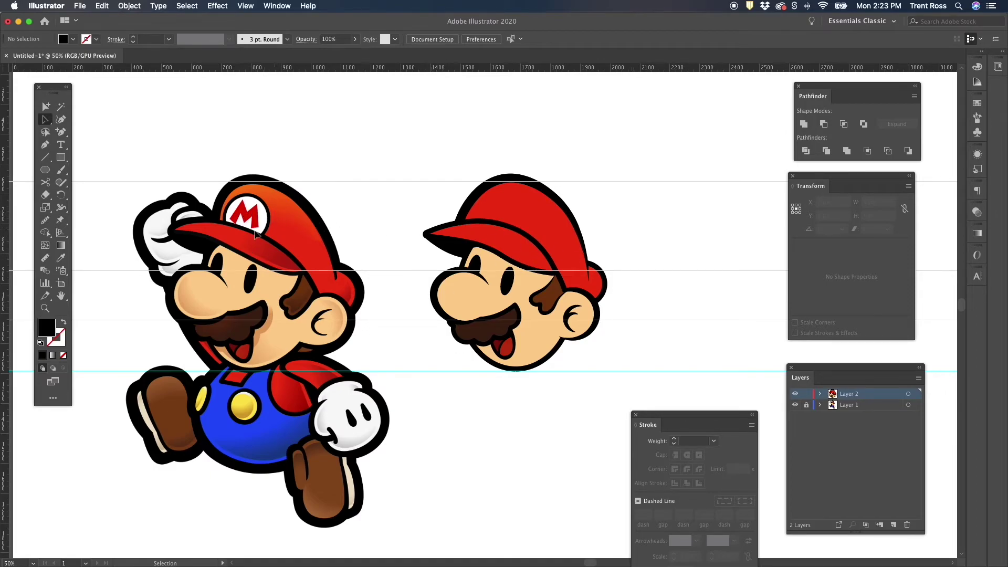
# Draw an ellipse about 163 by 151 px, fill it white with the Eyedropper, and place it on the front of the cap
pyautogui.click(46, 170)
pyautogui.moveTo(371, 188); pyautogui.dragTo(421, 234)
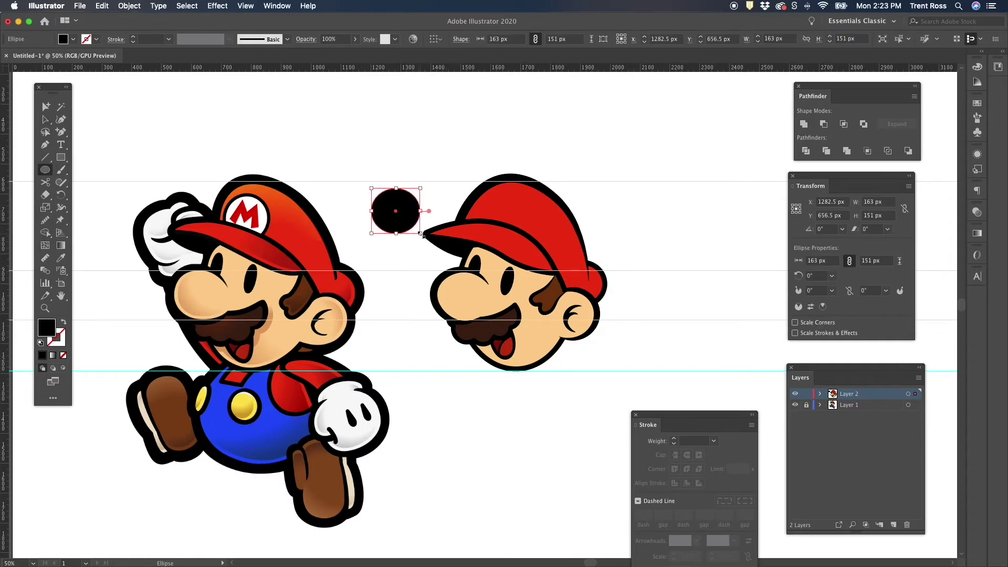
pyautogui.press('i')
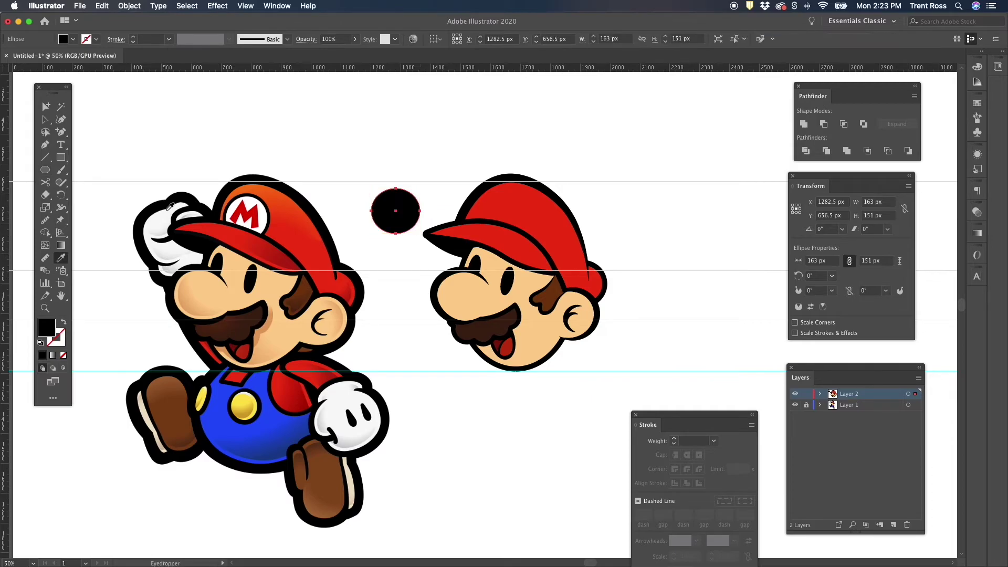
pyautogui.click(411, 229)
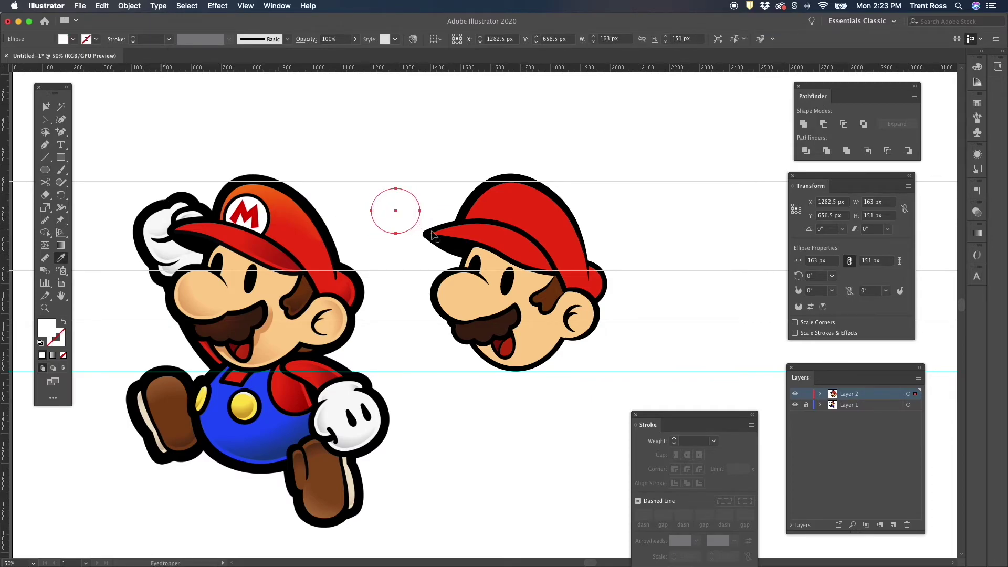
pyautogui.press('a')
pyautogui.moveTo(413, 223); pyautogui.dragTo(514, 229)
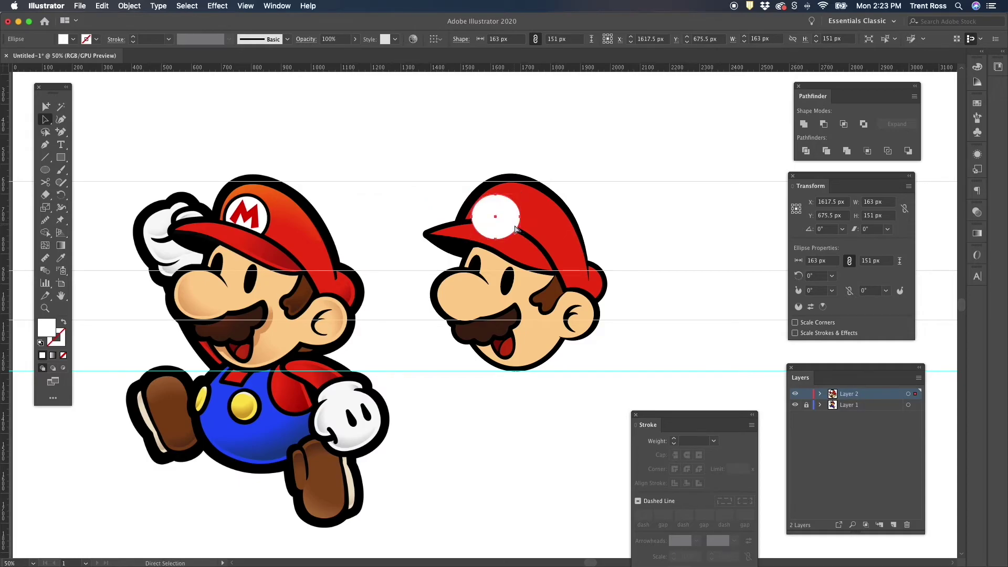
# Cut the white ellipse, paste it in isolation with the cap's crown so the brim overlaps it, and narrow it to about 149 px
pyautogui.press('Delete')
pyautogui.doubleClick(511, 211)
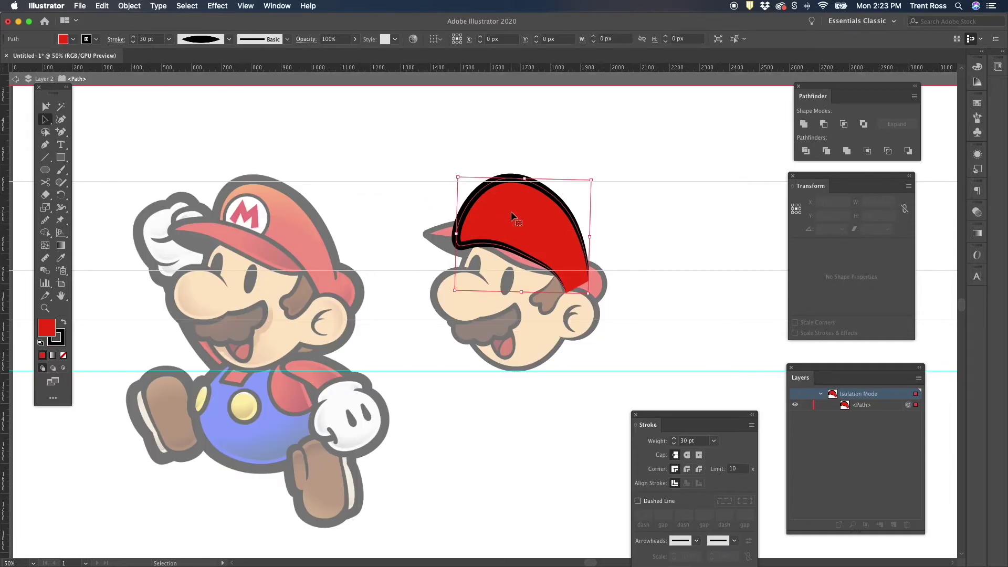
pyautogui.hotkey('ctrl', 'v')
pyautogui.moveTo(493, 322); pyautogui.dragTo(512, 227)
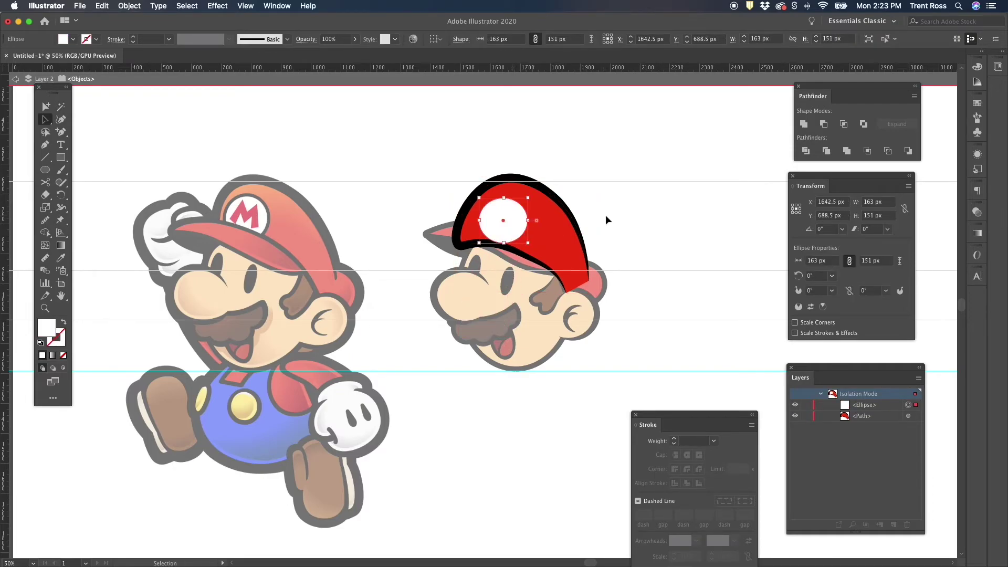
pyautogui.doubleClick(617, 215)
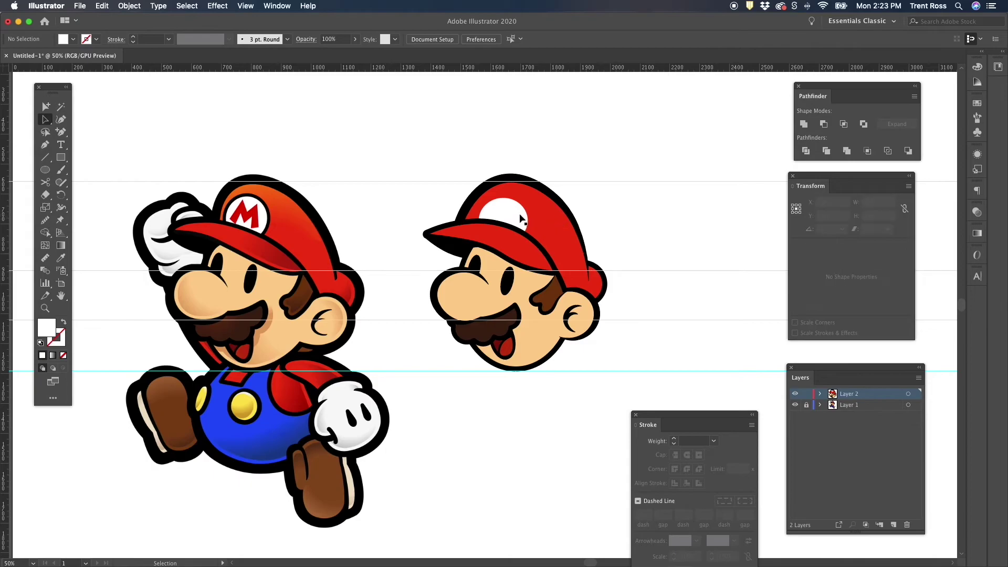
pyautogui.click(522, 213)
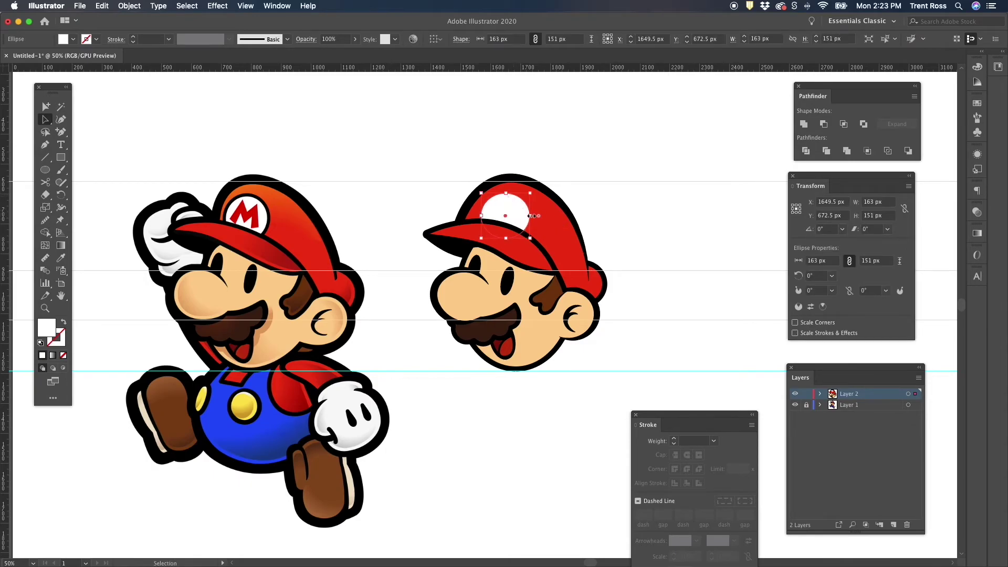
pyautogui.moveTo(515, 216); pyautogui.dragTo(516, 215)
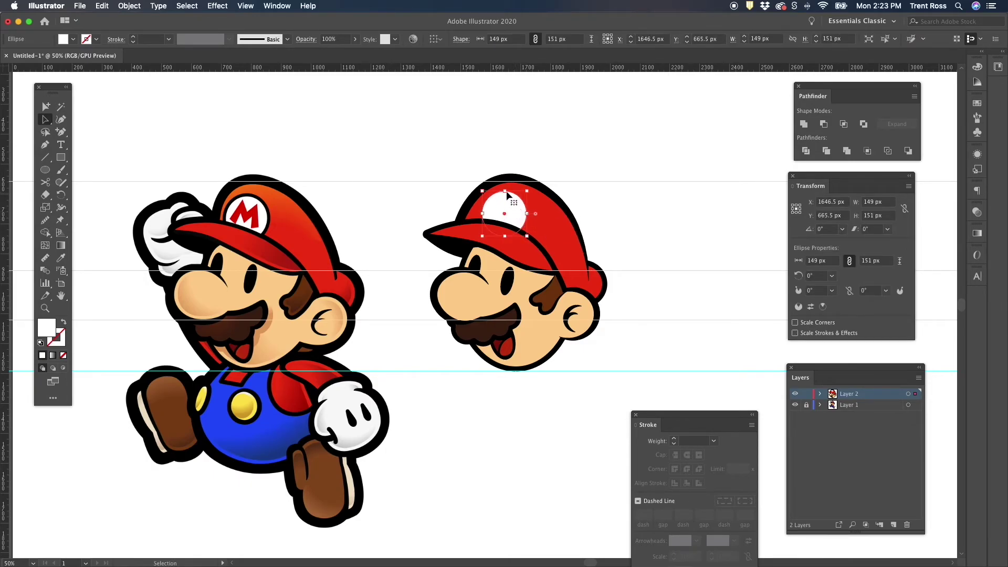
# Outline the white cap emblem with a 10 pt black stroke and adjust its placement on the crown
pyautogui.click(96, 38)
pyautogui.click(29, 57)
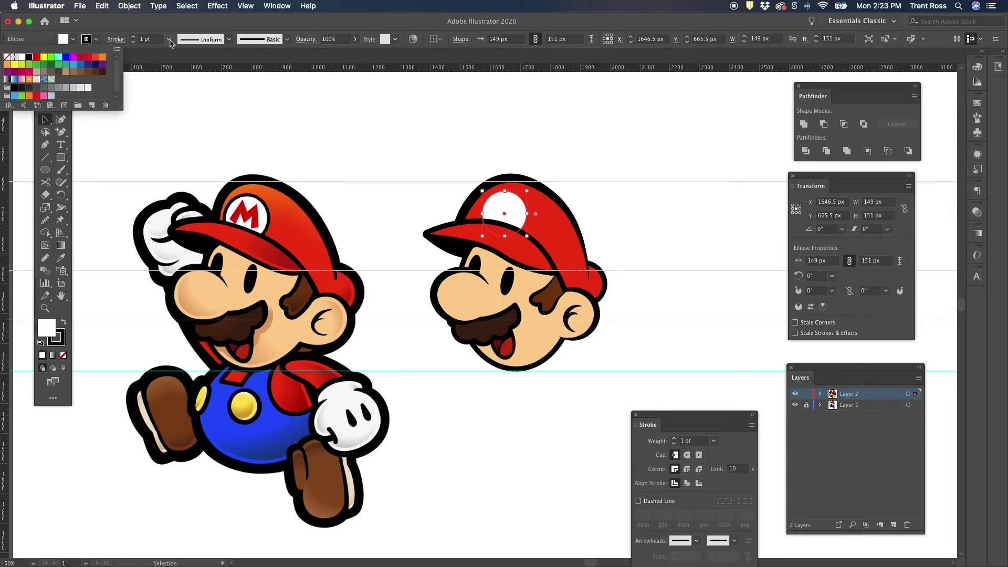
pyautogui.click(168, 39)
pyautogui.click(179, 194)
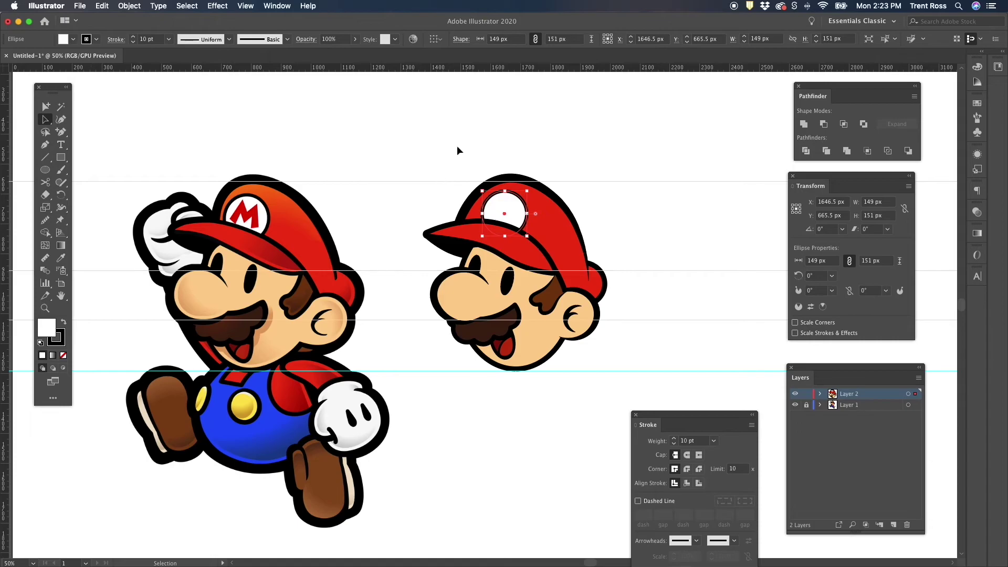
pyautogui.click(457, 151)
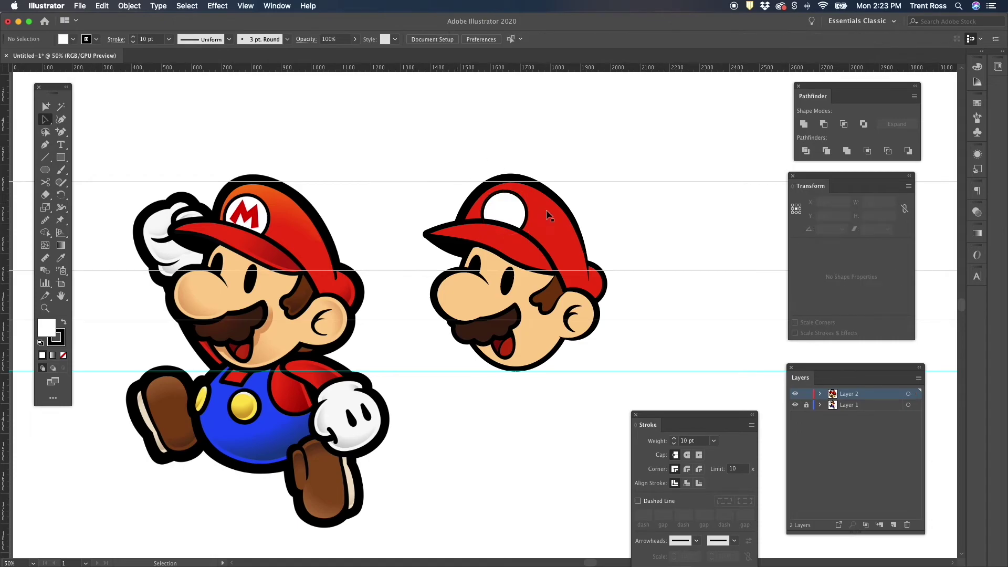
pyautogui.click(514, 215)
pyautogui.press('super+bracketleft')
pyautogui.click(534, 128)
# Reshape the crown's front edge, top and rear curve around the emblem with the Curvature tool, about 414 by 389 px overall
pyautogui.click(476, 212)
pyautogui.hotkey('shift', '`')
pyautogui.moveTo(457, 245); pyautogui.dragTo(465, 239)
pyautogui.moveTo(498, 181); pyautogui.dragTo(497, 175)
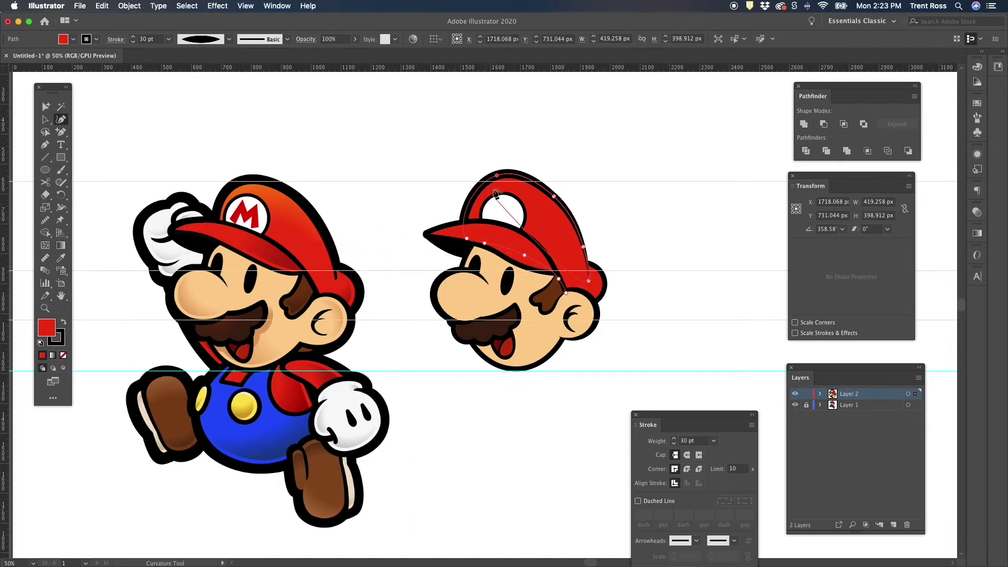
pyautogui.moveTo(497, 175); pyautogui.dragTo(497, 179)
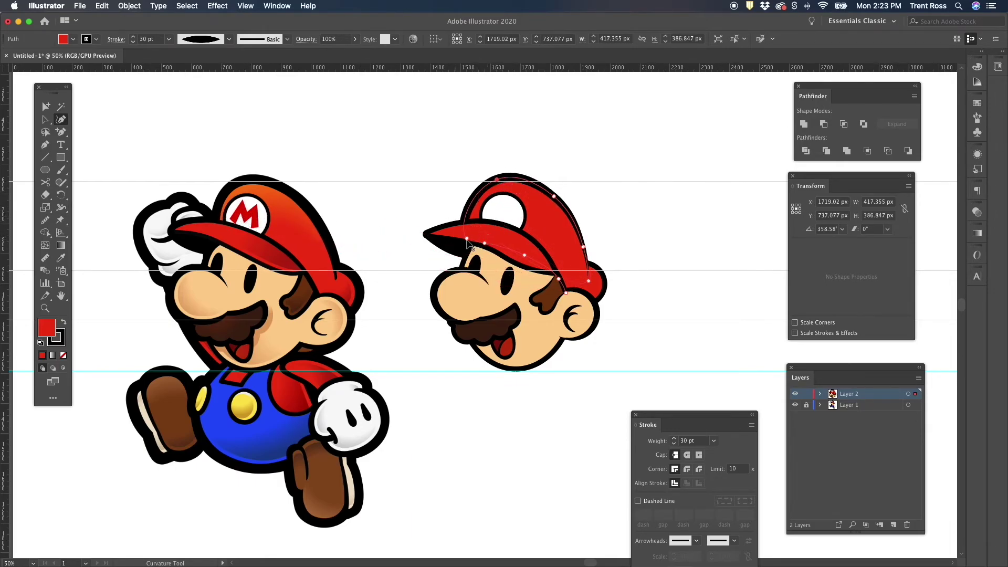
pyautogui.moveTo(484, 243)
pyautogui.mouseDown()
pyautogui.moveTo(496, 239)
pyautogui.moveTo(468, 239)
pyautogui.mouseUp()
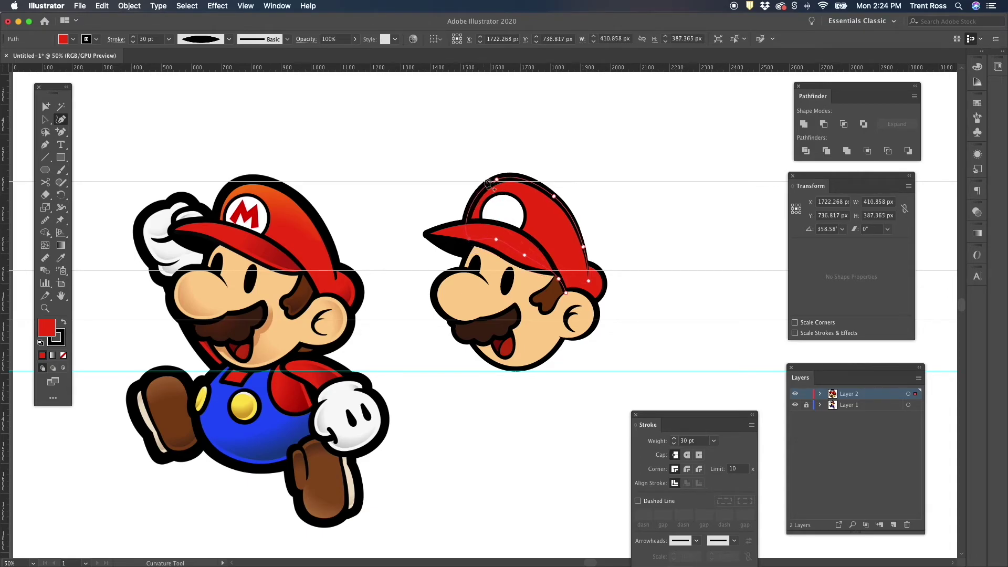
pyautogui.moveTo(496, 181); pyautogui.dragTo(490, 180)
pyautogui.moveTo(554, 197); pyautogui.dragTo(556, 201)
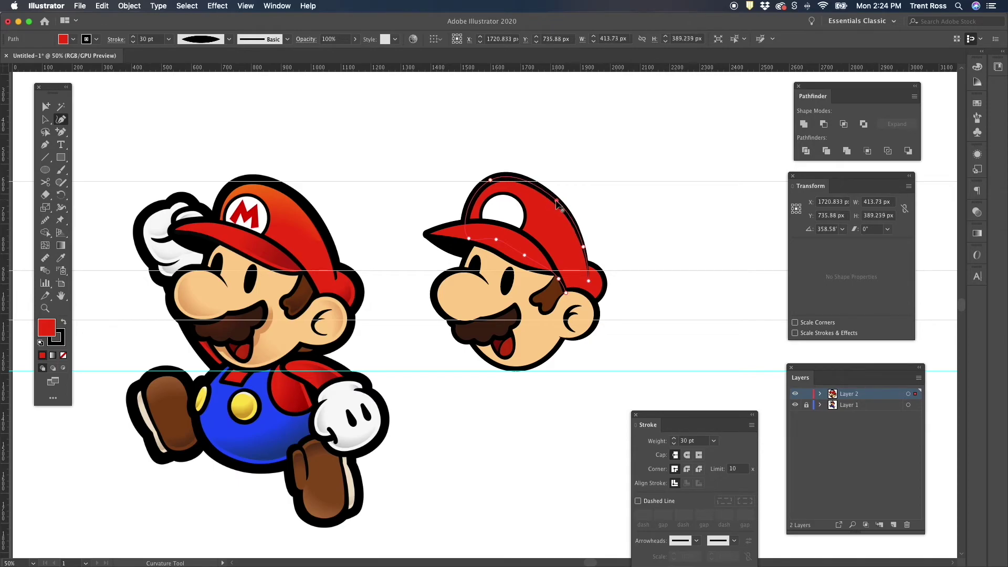
pyautogui.press('v')
pyautogui.click(687, 198)
# Smooth the crown's rear outline with the Smooth tool, about 414 by 393 px overall
pyautogui.click(562, 226)
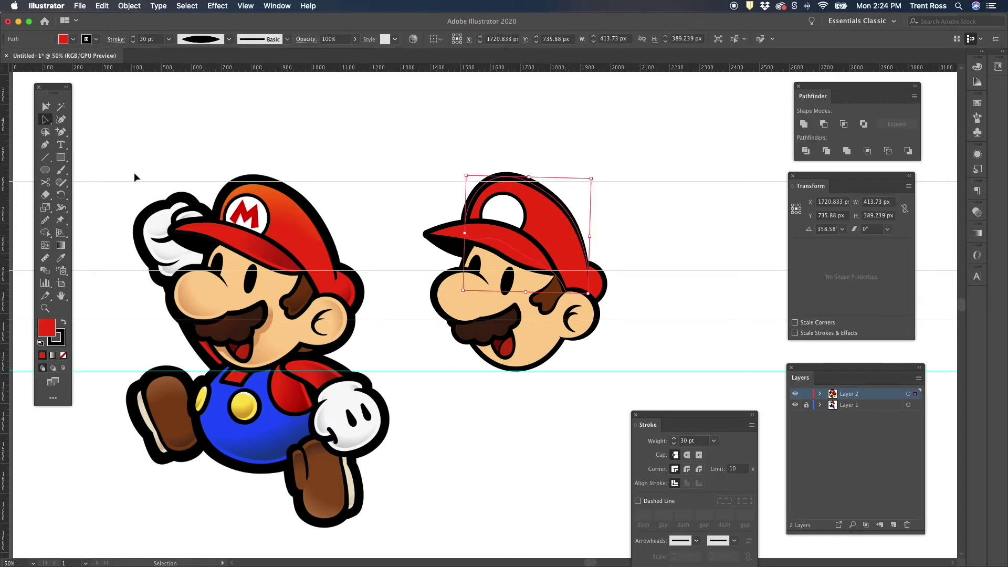
pyautogui.click(46, 219)
pyautogui.moveTo(581, 236); pyautogui.dragTo(575, 230)
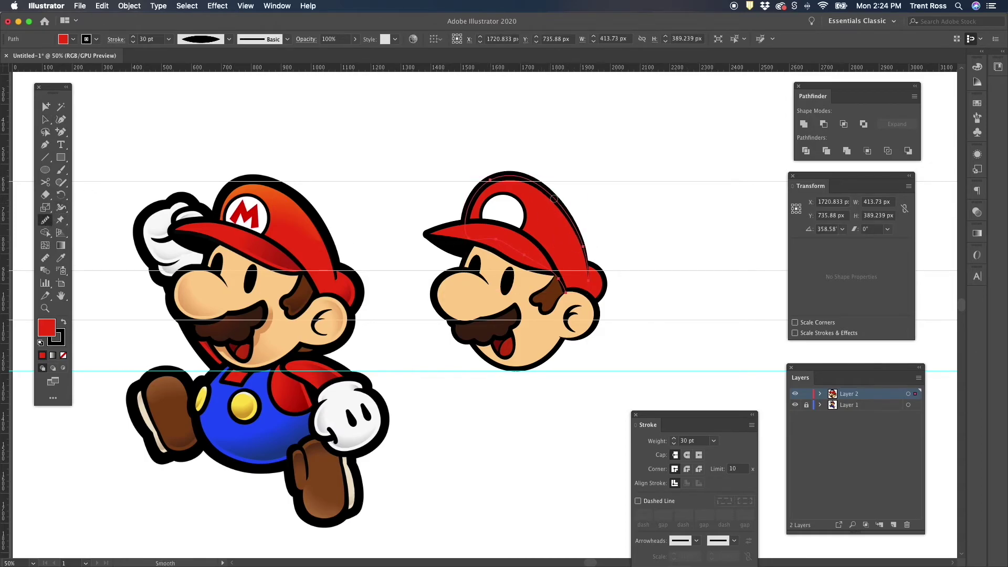
pyautogui.press('a')
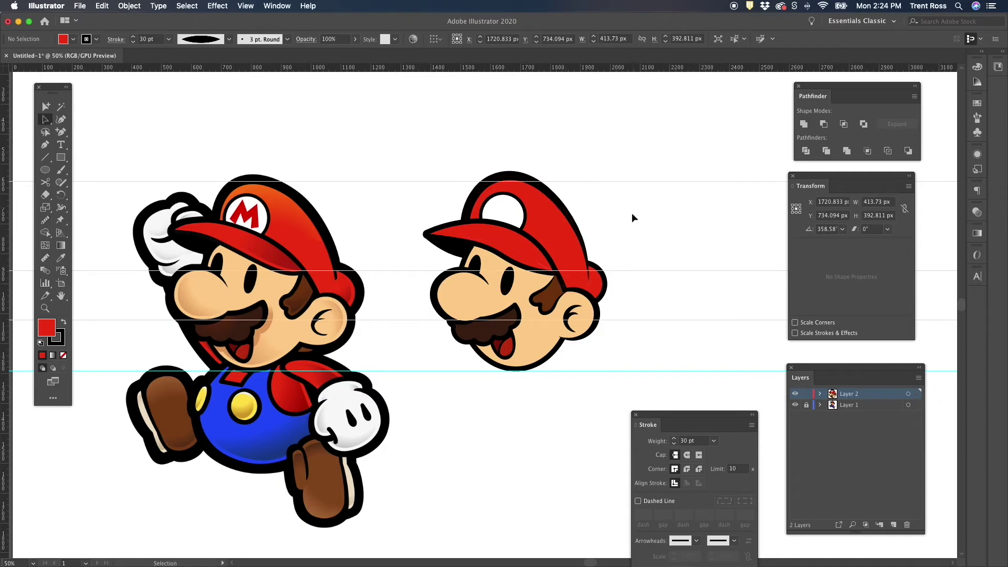
# Reposition the white cap emblem on the crown and reshape its curve with the Curvature tool, about 161 px across
pyautogui.click(632, 212)
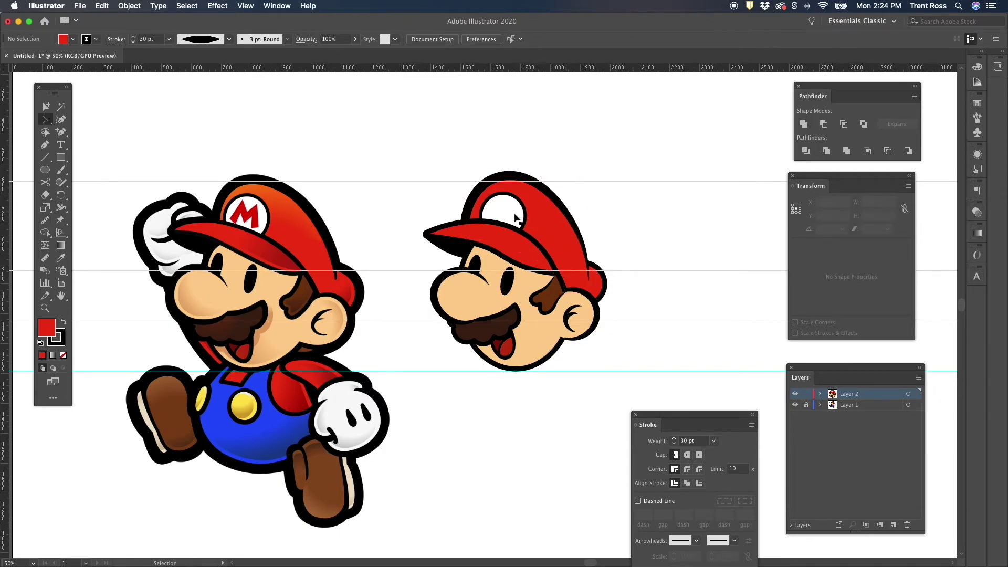
pyautogui.click(481, 215)
pyautogui.moveTo(499, 211); pyautogui.dragTo(496, 212)
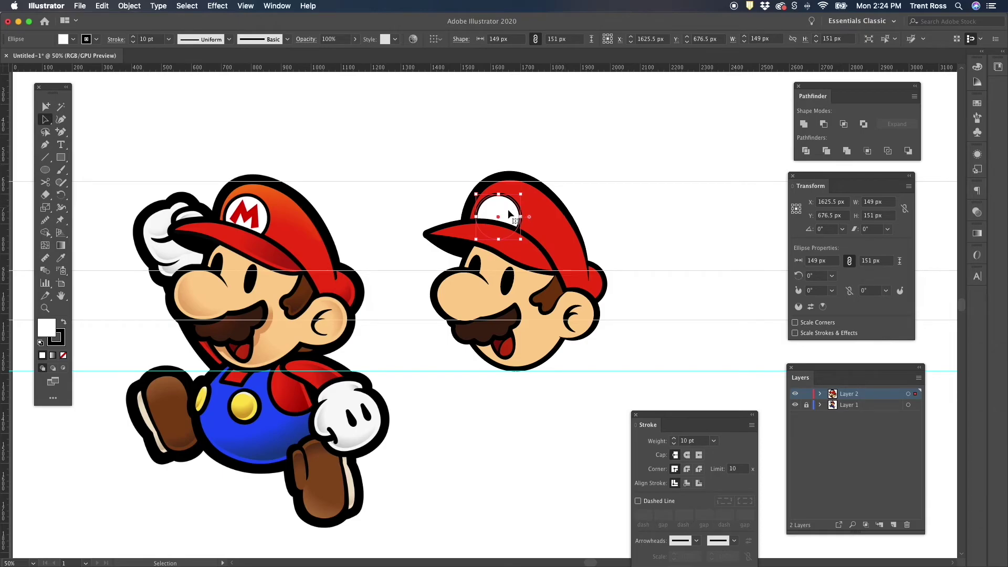
pyautogui.moveTo(499, 194); pyautogui.dragTo(503, 193)
pyautogui.hotkey('shift', '`')
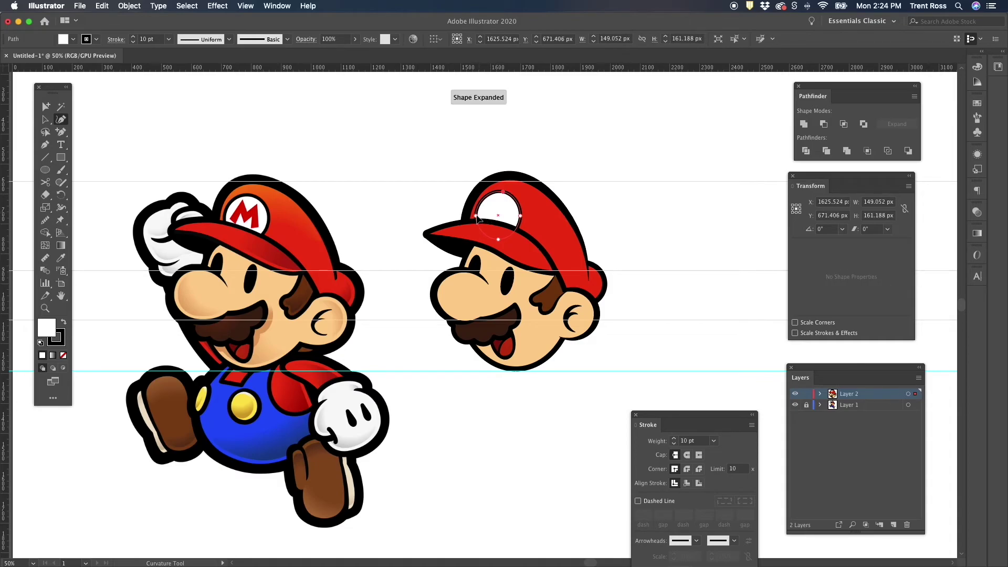
pyautogui.moveTo(505, 192); pyautogui.dragTo(505, 192)
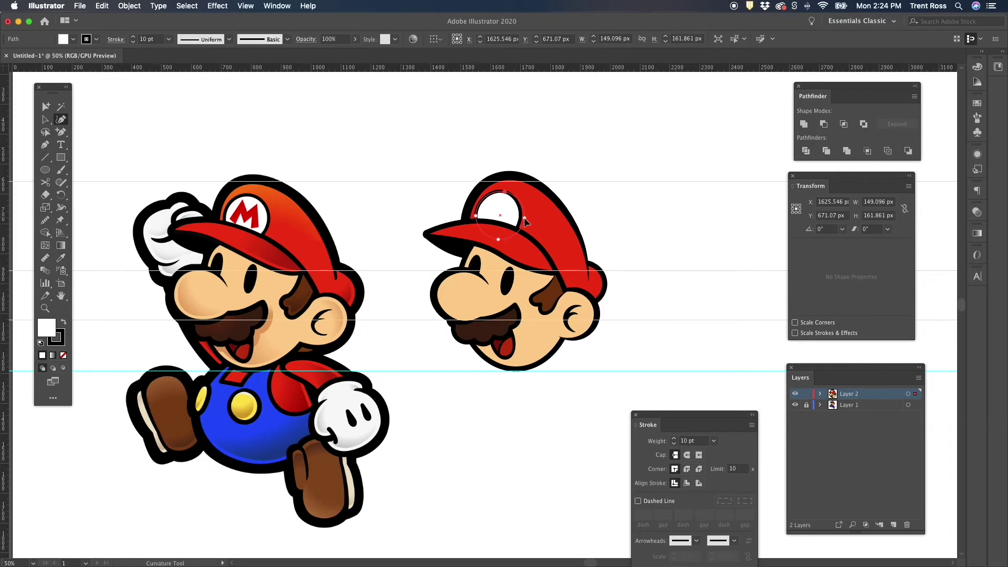
pyautogui.press('a')
pyautogui.click(625, 214)
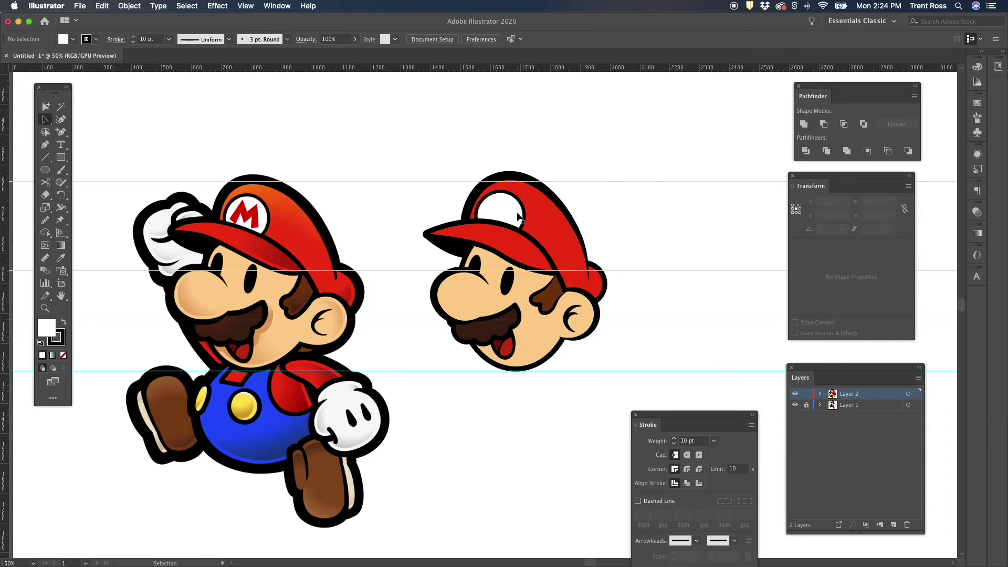
pyautogui.click(519, 215)
pyautogui.click(642, 220)
# Draw a closed, slanted letter M with the Pen tool in the empty space between the reference and the redrawn head
pyautogui.scroll(1, 488, 210)
pyautogui.hscroll(-1, 489, 210)
pyautogui.scroll(1, 488, 210)
pyautogui.hscroll(-2, 489, 210)
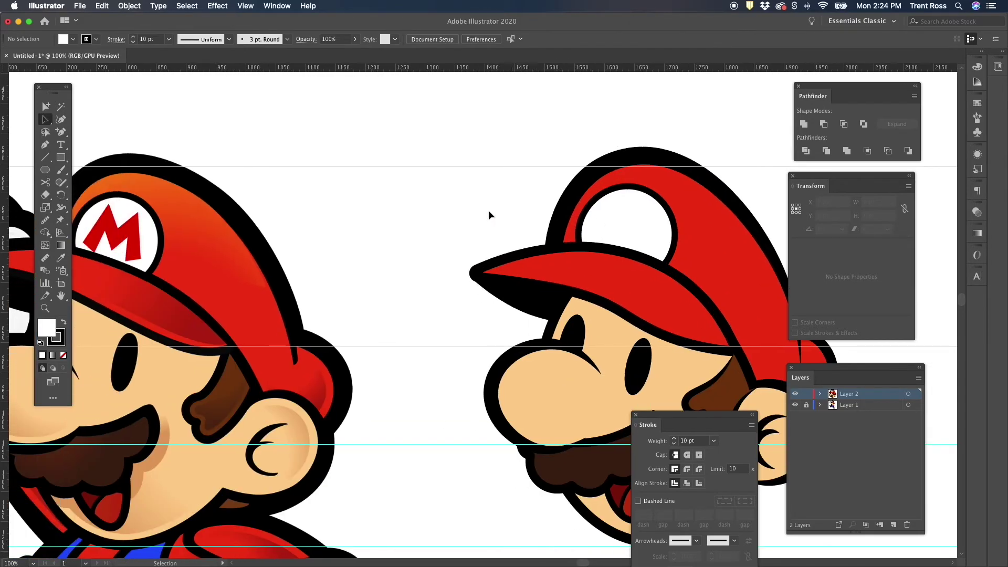
pyautogui.press('p')
pyautogui.click(404, 229)
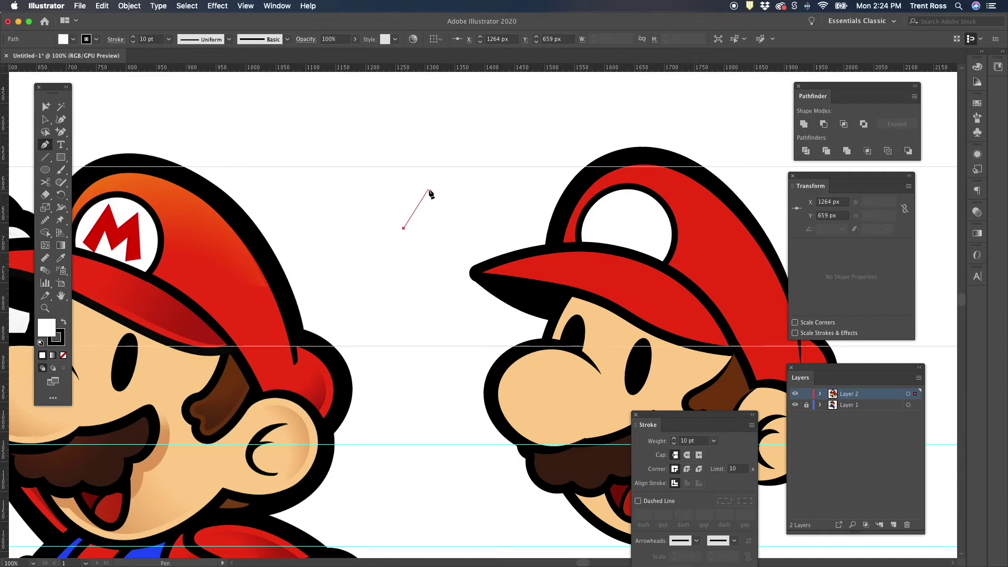
pyautogui.click(427, 189)
pyautogui.click(440, 210)
pyautogui.click(461, 189)
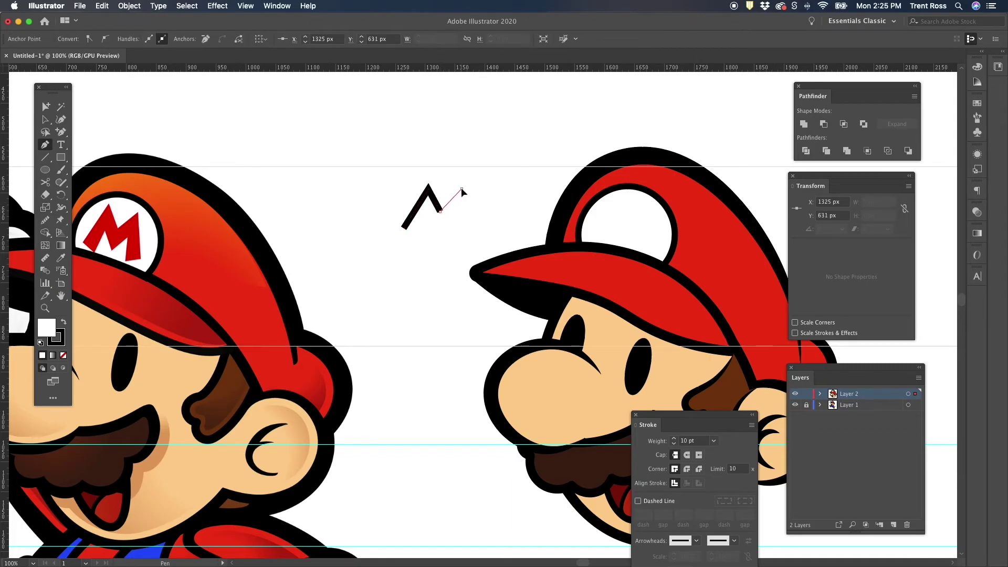
pyautogui.keyDown('super'); pyautogui.click(467, 245); pyautogui.keyUp('super')
pyautogui.click(466, 242)
pyautogui.click(444, 242)
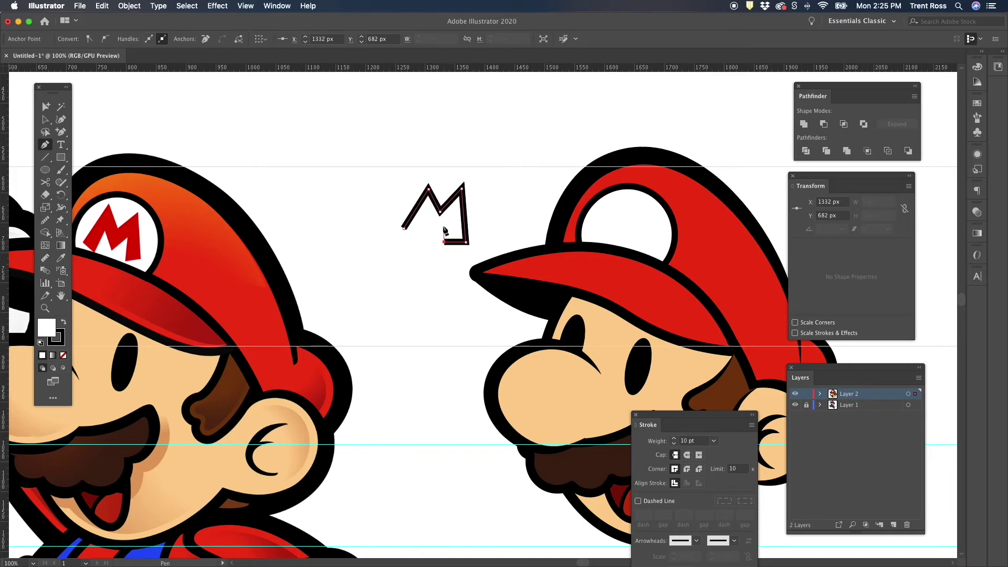
pyautogui.click(443, 224)
pyautogui.click(435, 230)
pyautogui.click(432, 220)
pyautogui.click(414, 243)
pyautogui.click(403, 228)
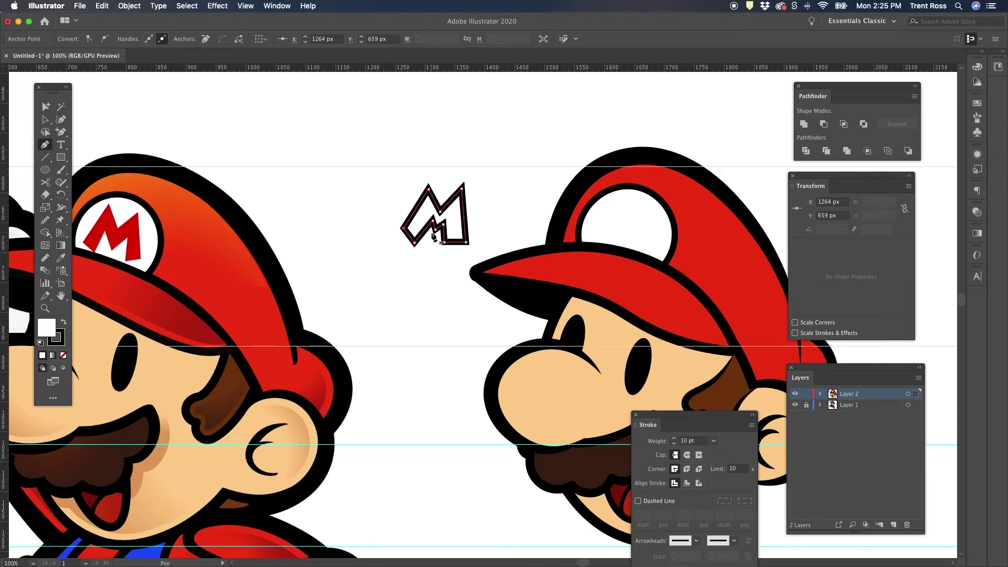
# Fill the M with the red sampled from the reference cap's letter, with no stroke
pyautogui.press('i')
pyautogui.click(134, 233)
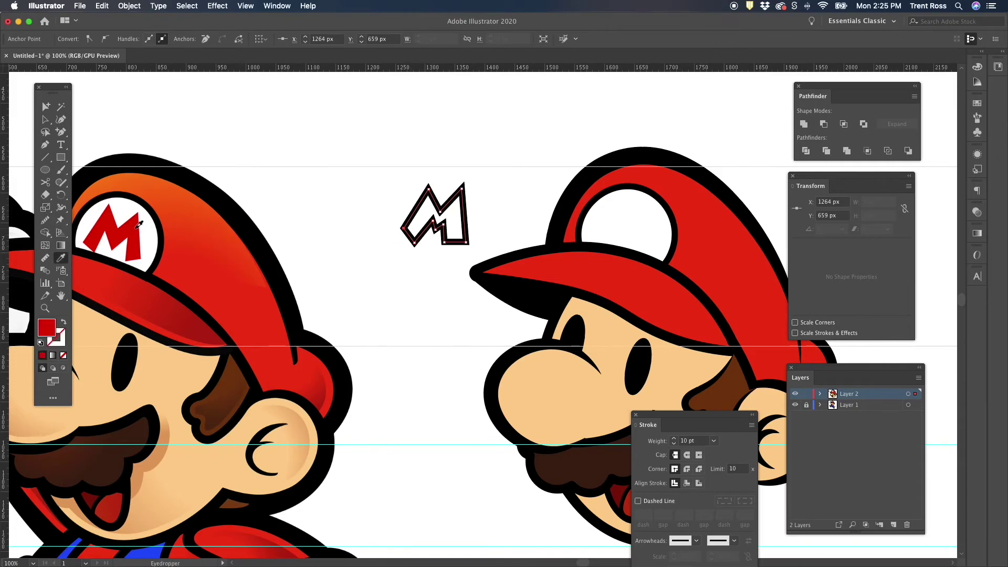
pyautogui.press('v')
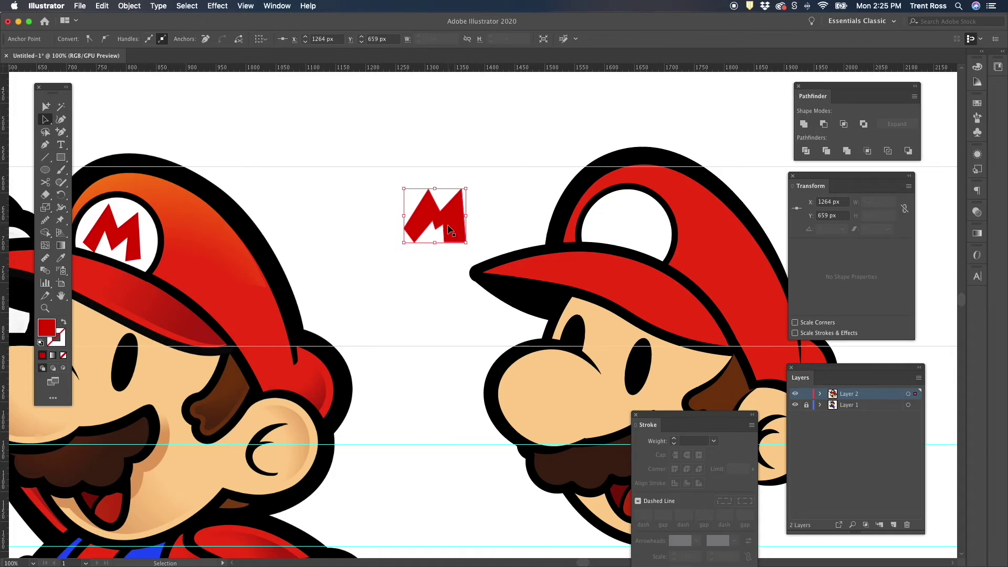
# Refine the M's peak, inner corners and slanted final leg by moving its anchor points, about 111 by 103 px overall
pyautogui.press('a')
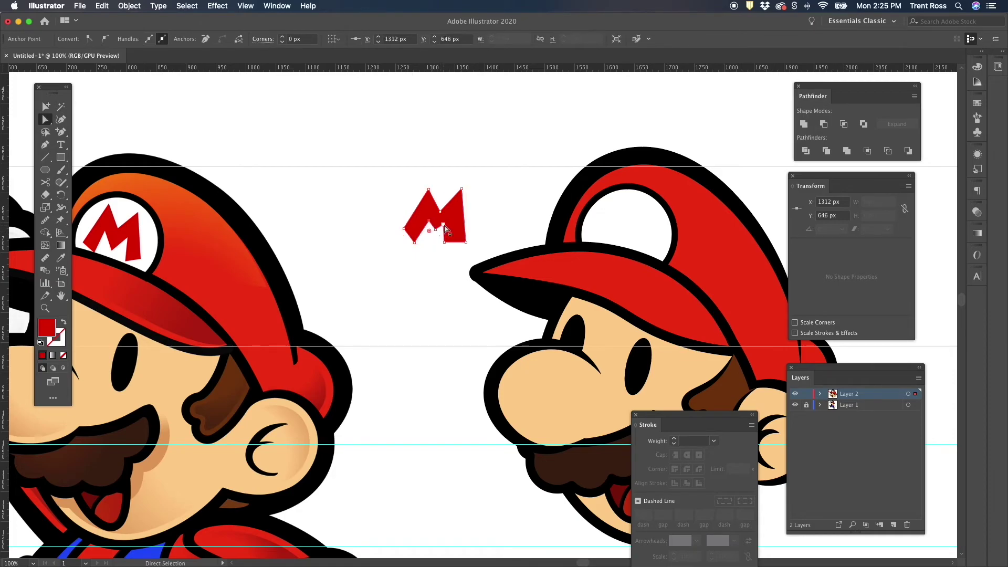
pyautogui.moveTo(427, 190); pyautogui.dragTo(429, 186)
pyautogui.moveTo(444, 224); pyautogui.dragTo(469, 243)
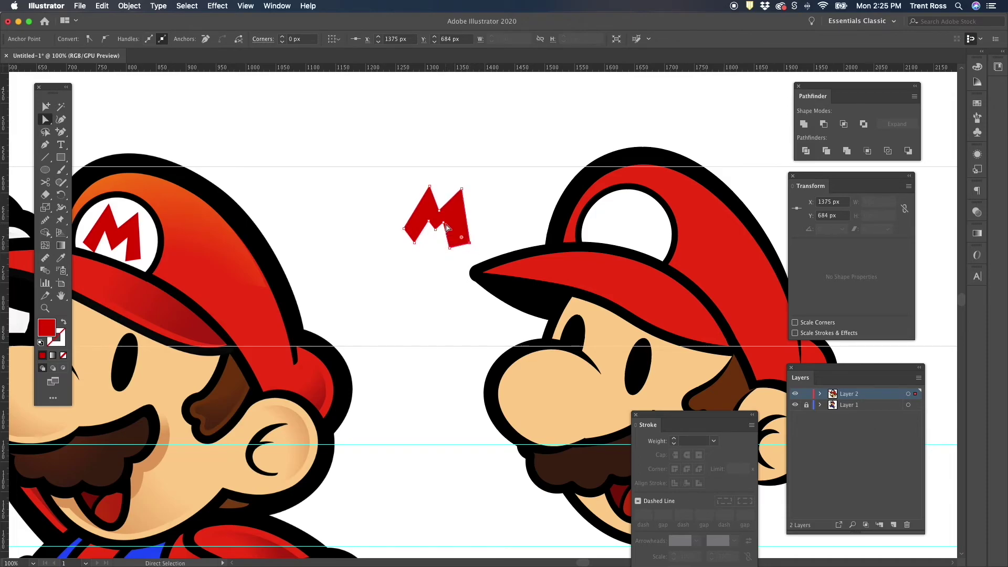
pyautogui.click(443, 263)
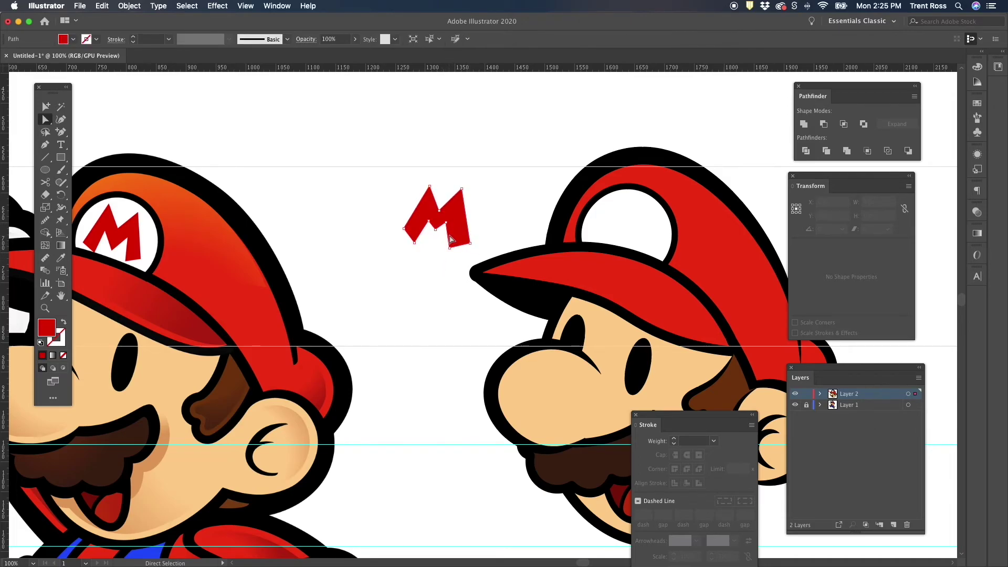
pyautogui.click(466, 242)
pyautogui.click(498, 238)
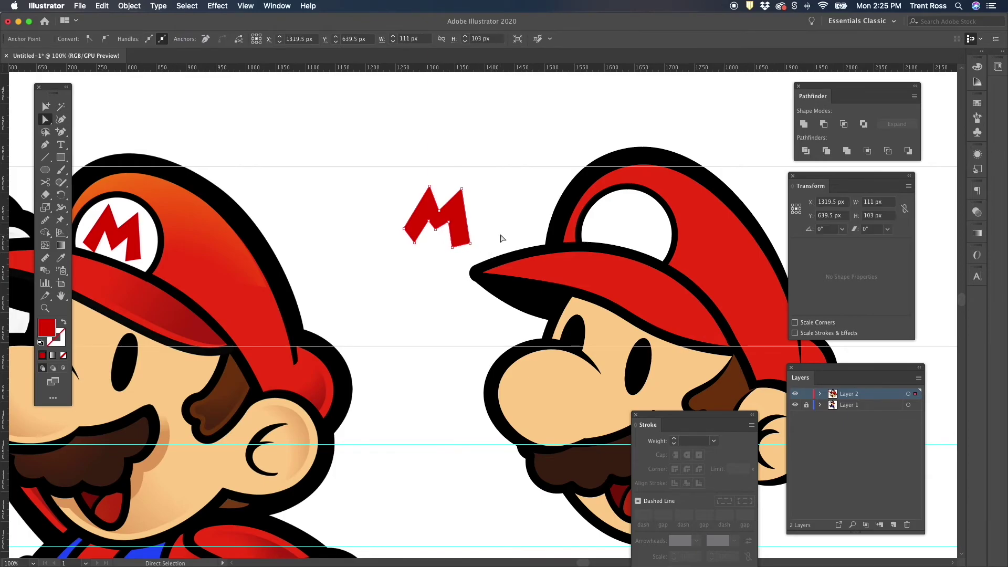
pyautogui.click(440, 229)
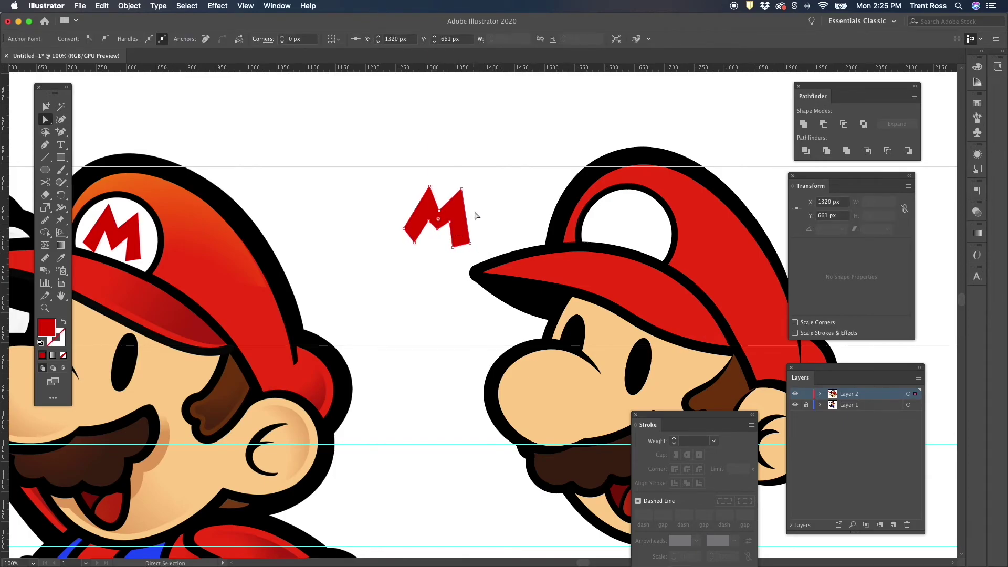
pyautogui.click(499, 217)
# Cut the red M and paste it in isolation with the white emblem, placed over the circle so the brim overlaps it
pyautogui.moveTo(465, 232); pyautogui.dragTo(646, 247)
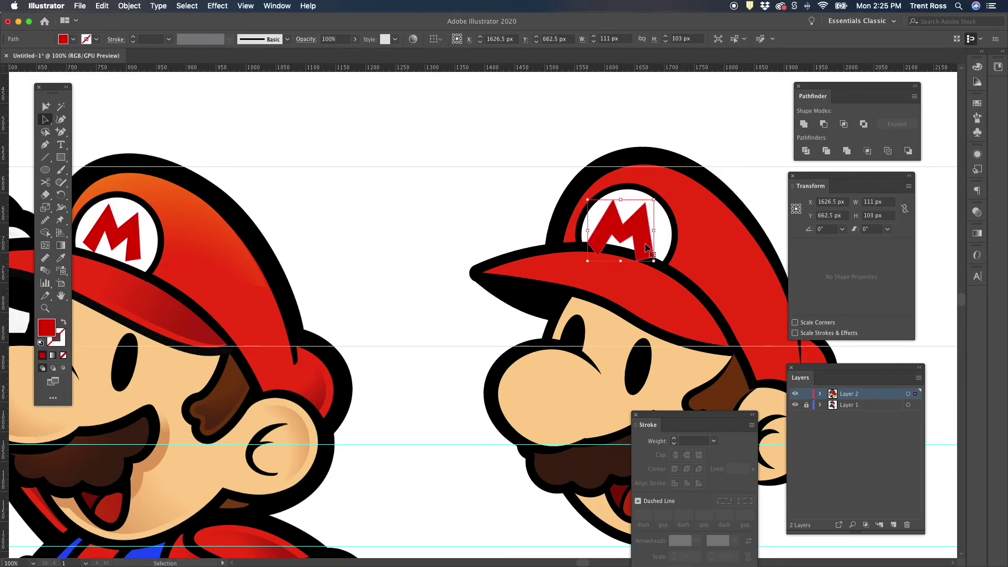
pyautogui.press('Delete')
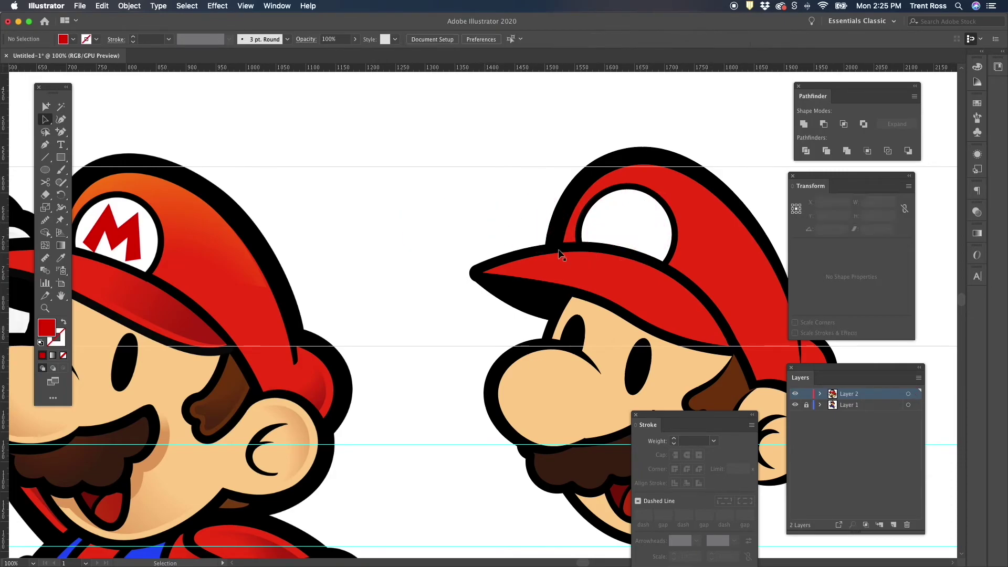
pyautogui.doubleClick(602, 232)
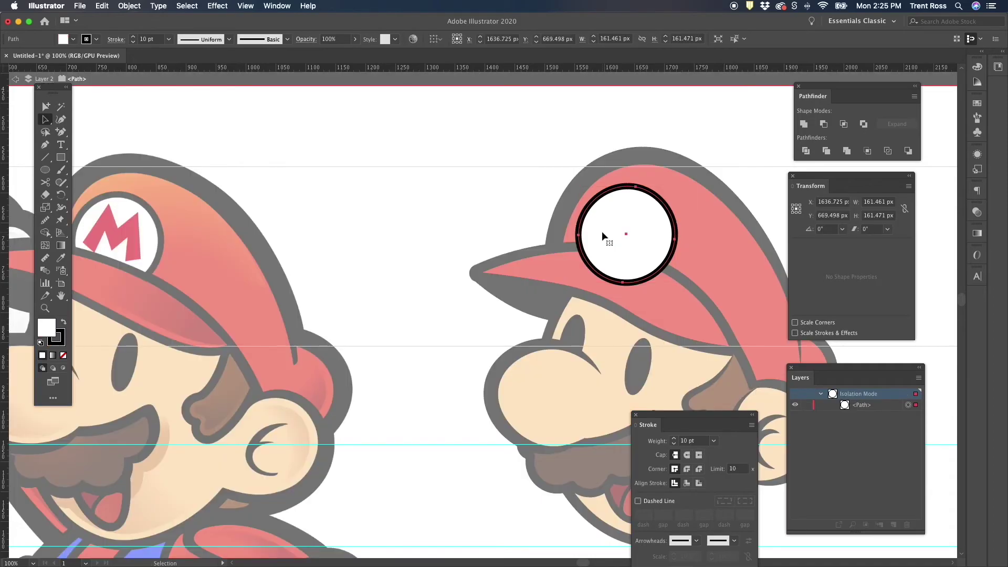
pyautogui.press('cmd+v')
pyautogui.moveTo(510, 319); pyautogui.dragTo(646, 228)
pyautogui.doubleClick(450, 219)
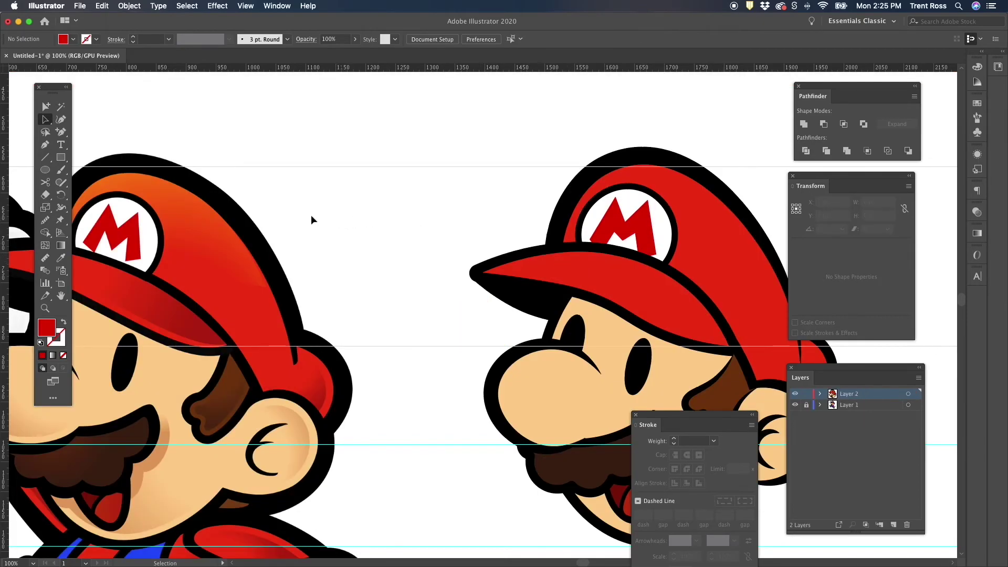
# Scale the M down to about 103 by 95 px, rotate it to about 354.66°, and nudge it into position on the emblem
pyautogui.click(643, 242)
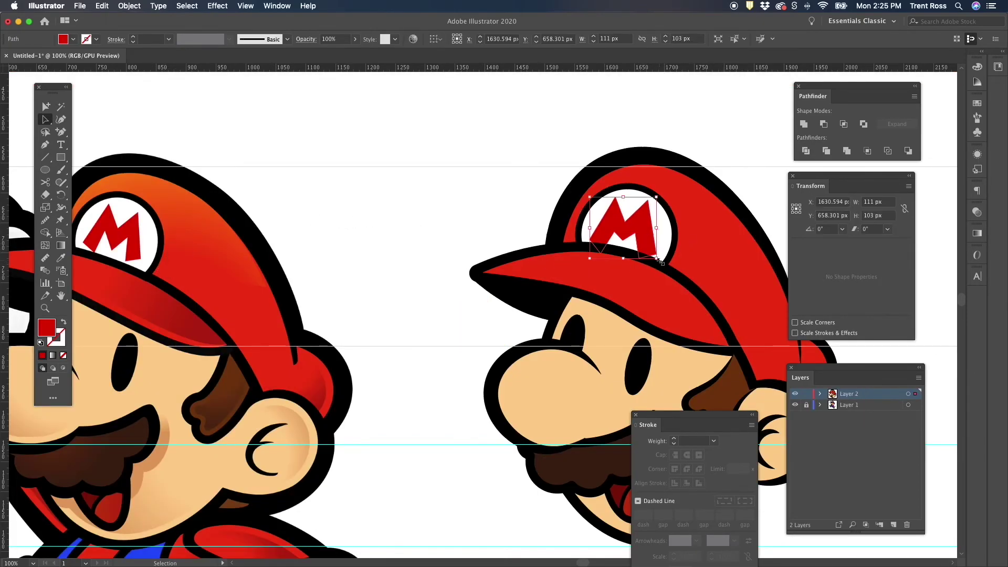
pyautogui.moveTo(657, 258); pyautogui.dragTo(654, 255)
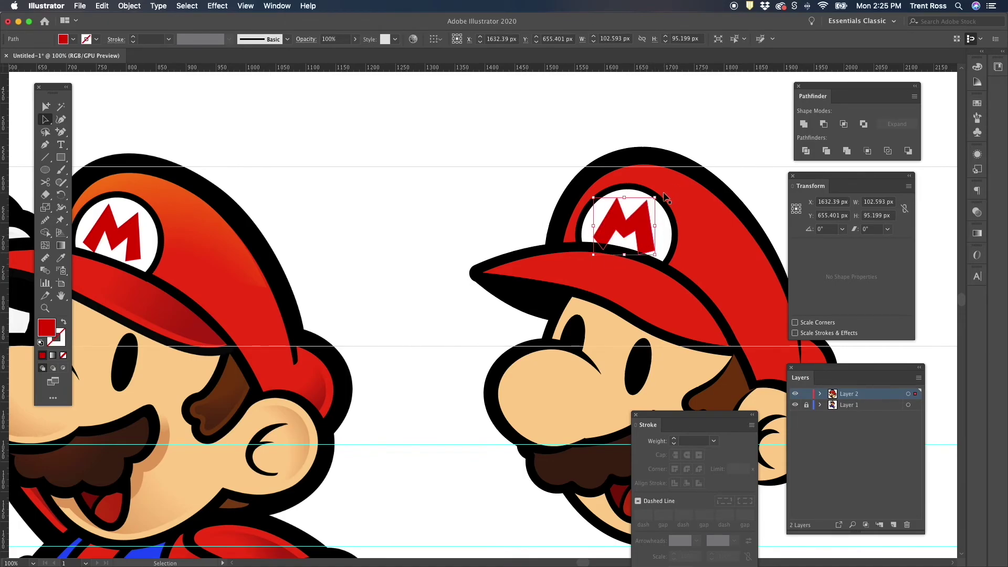
pyautogui.moveTo(659, 192); pyautogui.dragTo(649, 231)
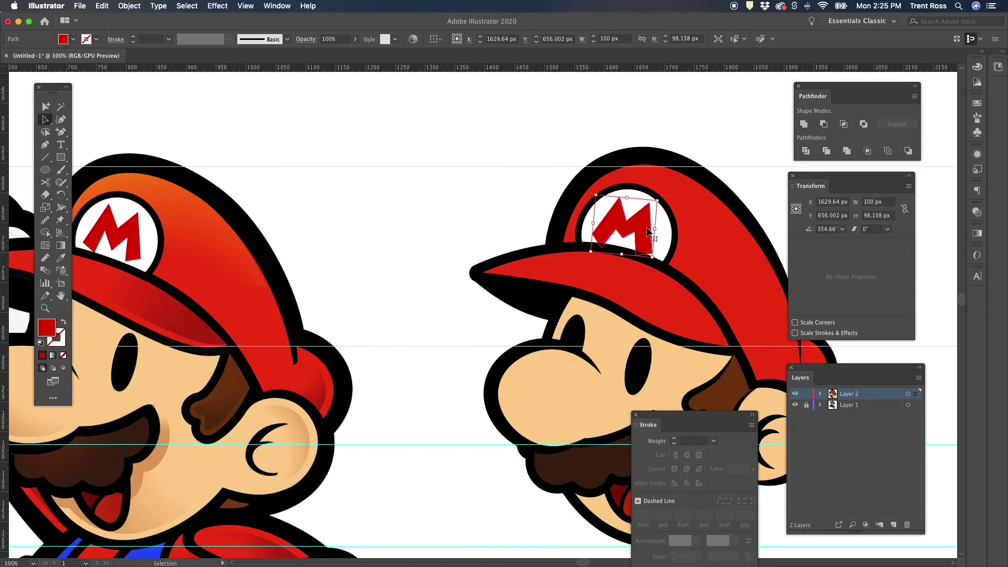
pyautogui.press('Left')
pyautogui.press('Left')
pyautogui.press('Left')
pyautogui.press('Left')
pyautogui.press('Up')
pyautogui.press('Up')
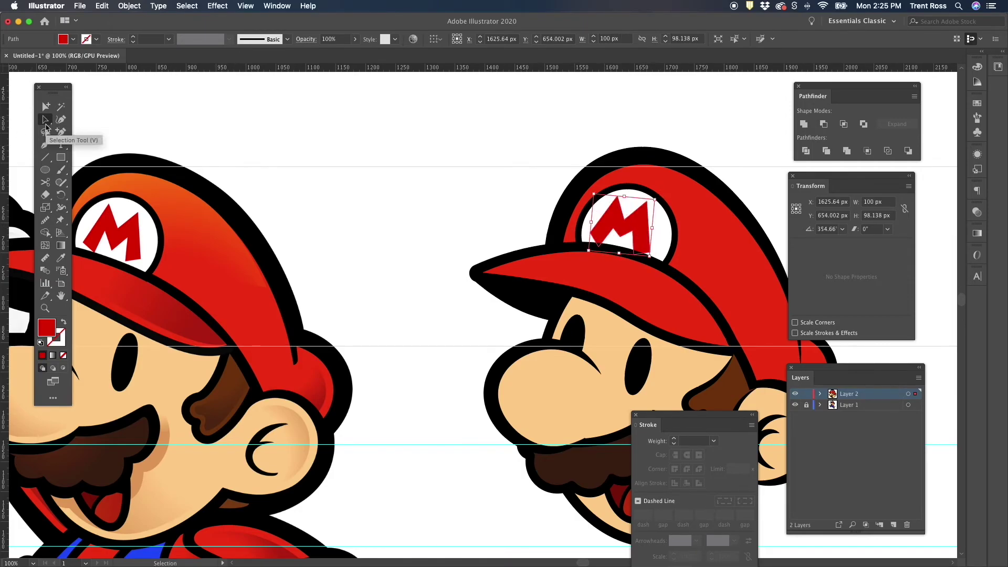
# Fine-tune the M's rotation to about 354.99° and shift it slightly within the white emblem
pyautogui.click(511, 209)
pyautogui.click(650, 214)
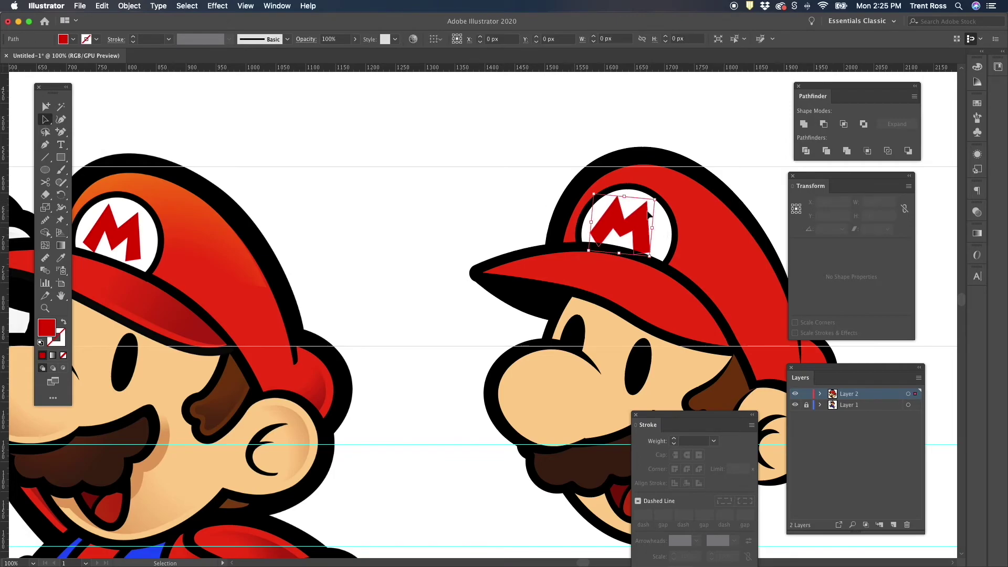
pyautogui.moveTo(659, 198); pyautogui.dragTo(659, 198)
pyautogui.moveTo(650, 235); pyautogui.dragTo(649, 236)
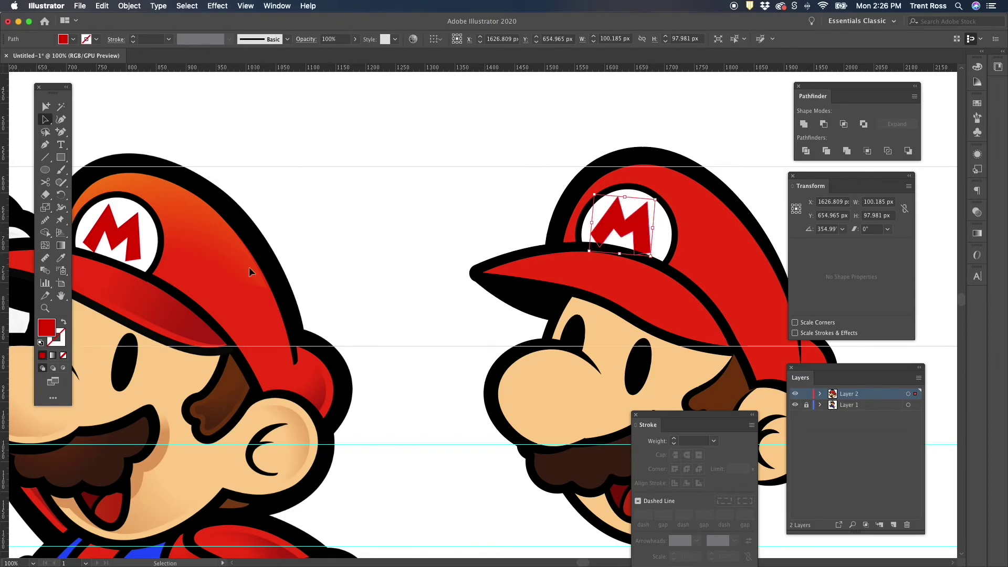
pyautogui.click(484, 202)
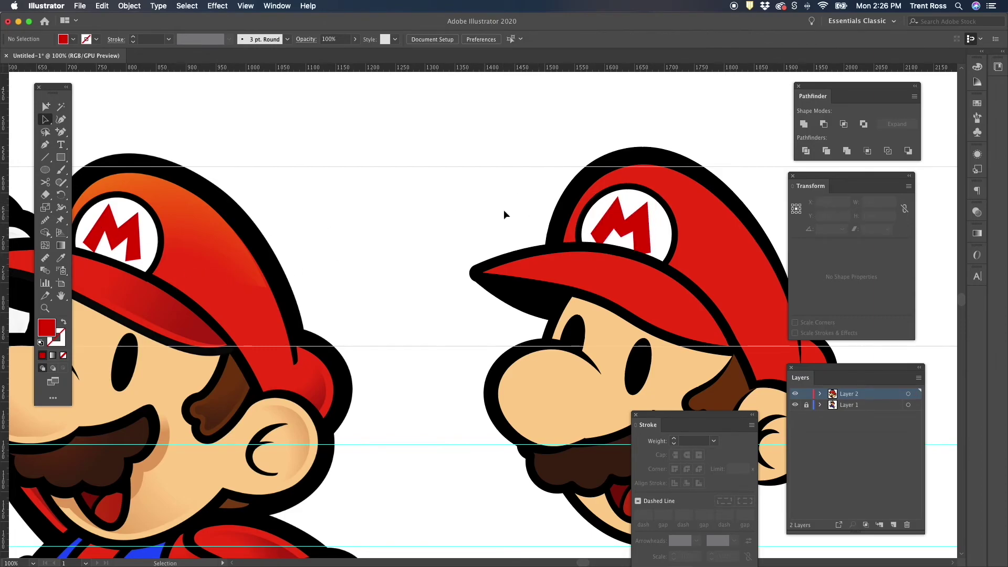
# Duplicate the redrawn head's nose shape and place the copy beside the face, overlapping the original nose
pyautogui.scroll(-2, 518, 241)
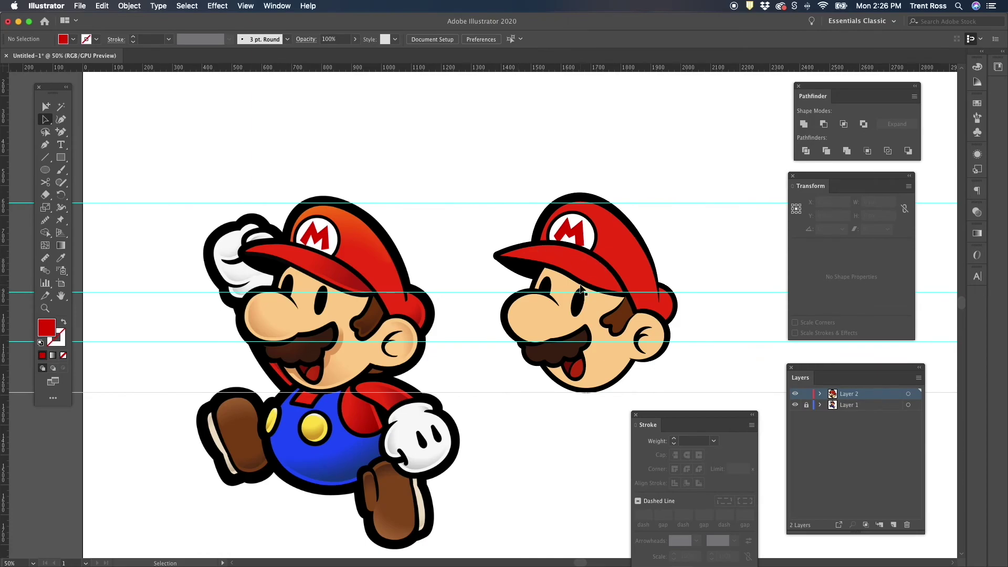
pyautogui.scroll(-1, 586, 290)
pyautogui.scroll(1, 587, 290)
pyautogui.scroll(-1, 579, 280)
pyautogui.hscroll(1, 580, 280)
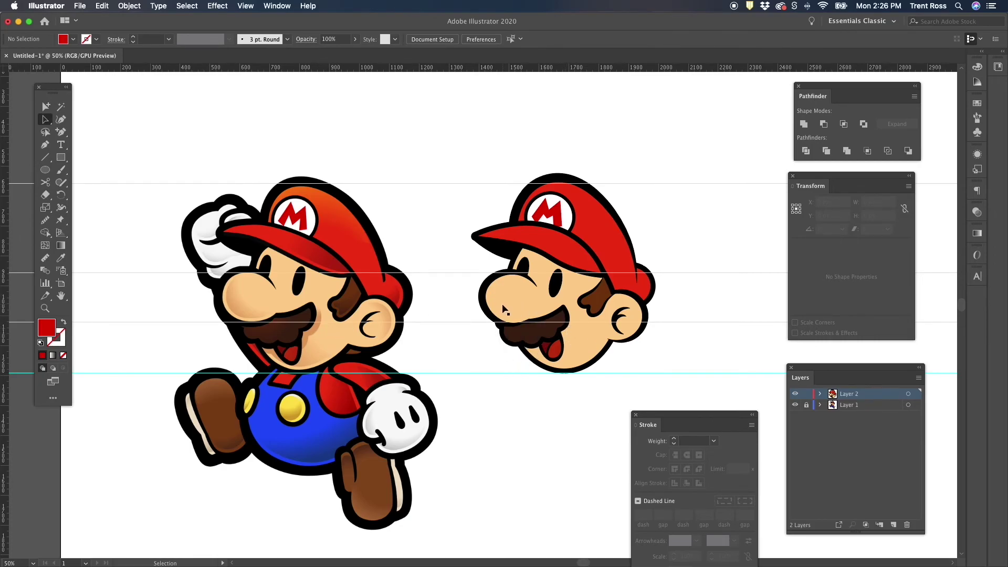
pyautogui.scroll(1, 503, 305)
pyautogui.scroll(1, 520, 301)
pyautogui.click(521, 301)
pyautogui.hscroll(-2, 520, 301)
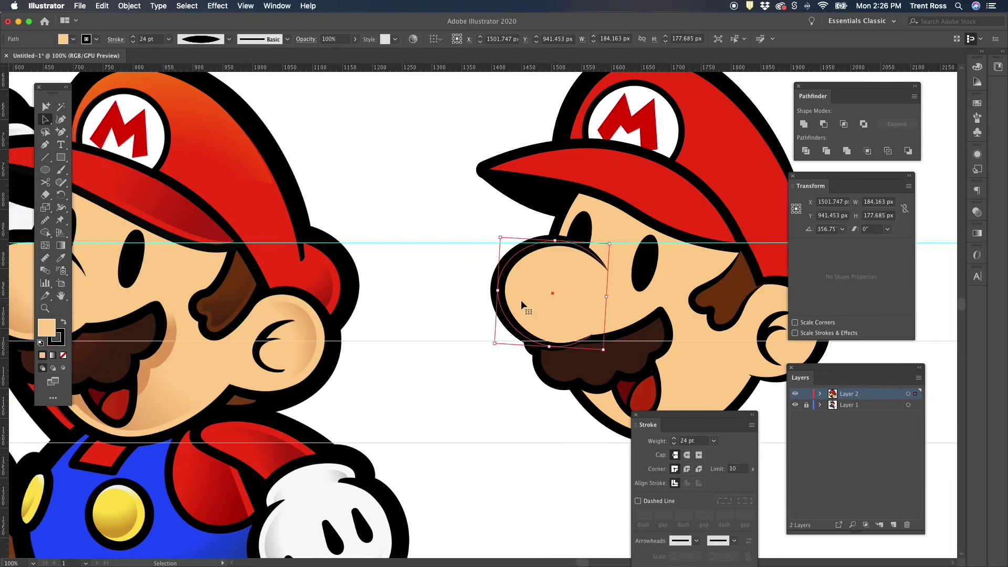
pyautogui.moveTo(521, 300); pyautogui.dragTo(499, 310)
pyautogui.hscroll(-2, 503, 303)
# Fill the nose copy with the darker tan sampled from the reference nose's edge and save that color as a swatch
pyautogui.press('i')
pyautogui.hscroll(-5, 424, 297)
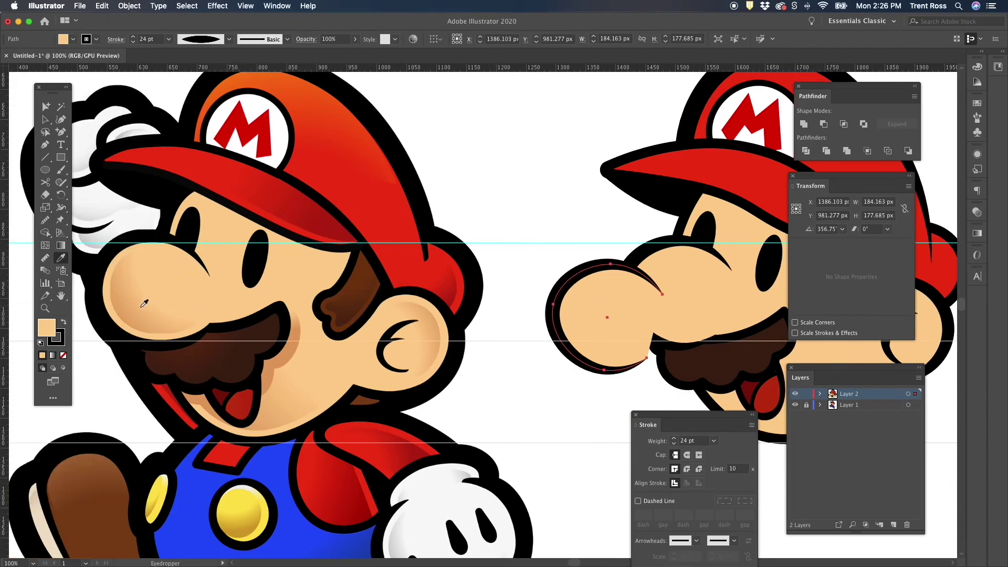
pyautogui.click(125, 310)
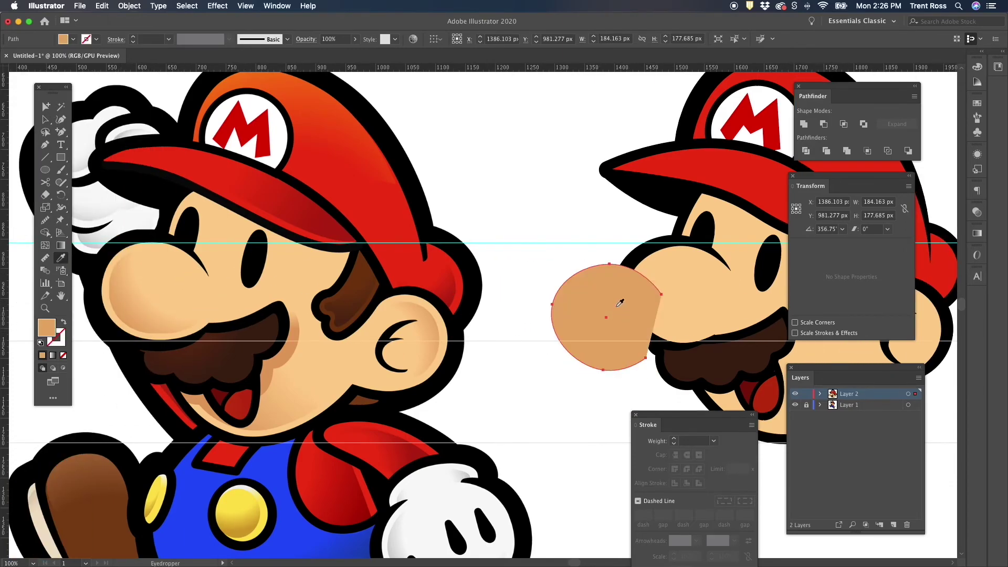
pyautogui.press('v')
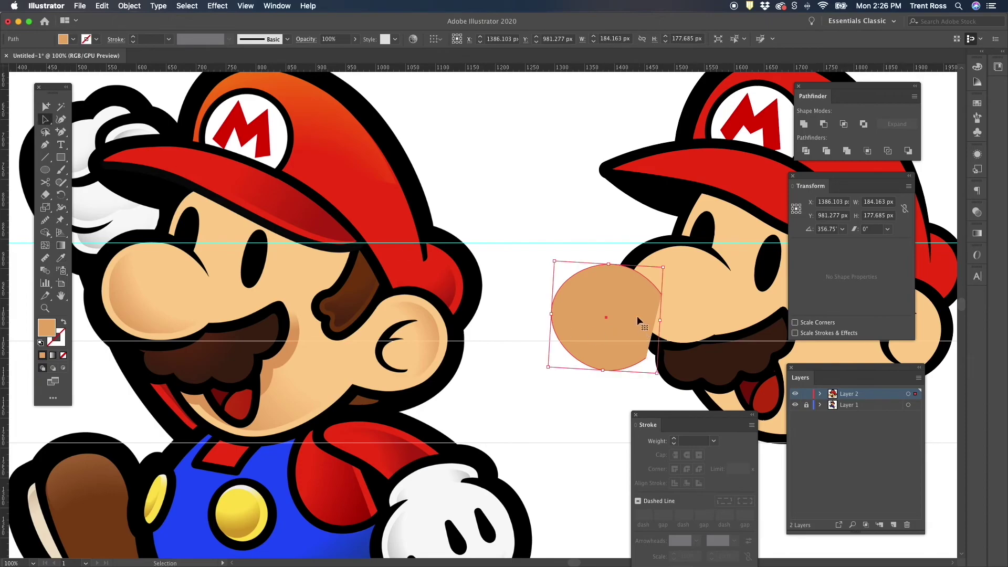
pyautogui.click(73, 40)
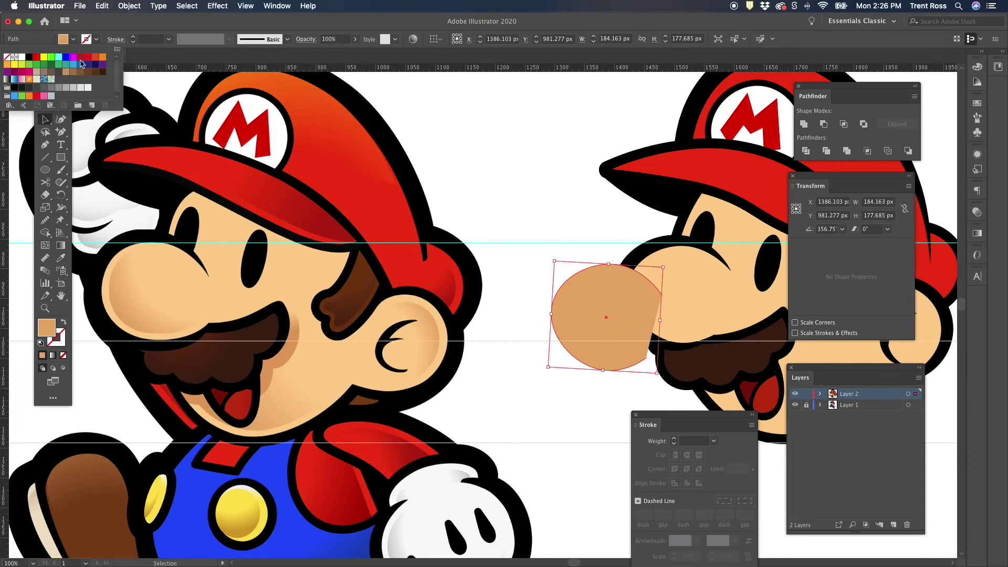
pyautogui.click(96, 107)
pyautogui.click(130, 245)
pyautogui.click(564, 232)
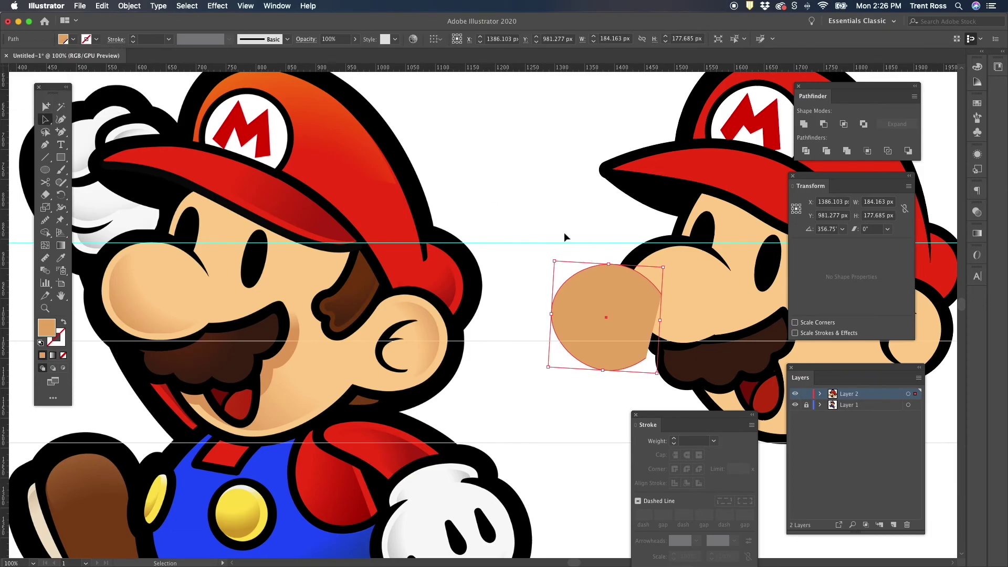
# Close the nose copy's open path with a straight segment and shift the shape slightly farther away from the original nose
pyautogui.hscroll(3, 564, 314)
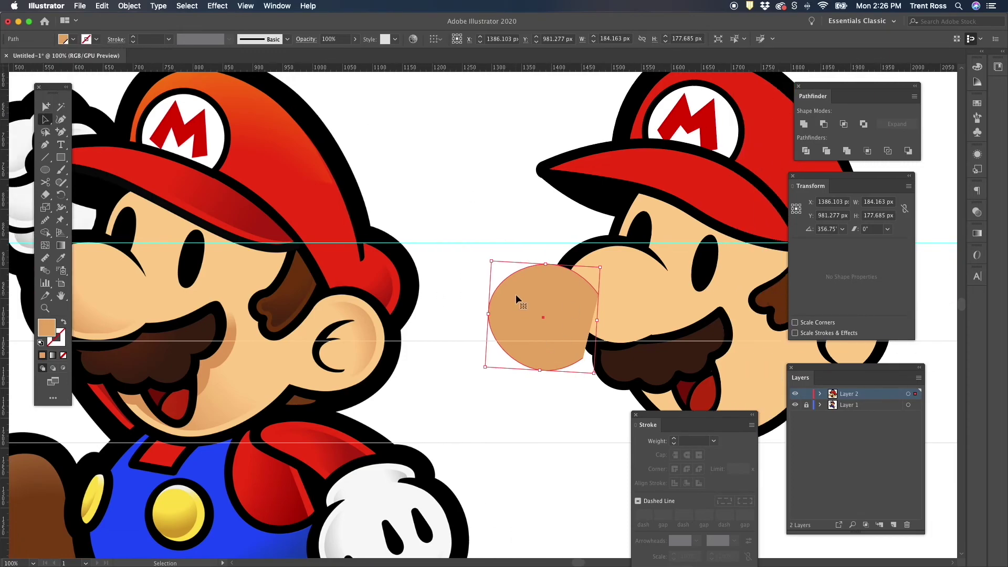
pyautogui.press('p')
pyautogui.click(598, 294)
pyautogui.click(582, 357)
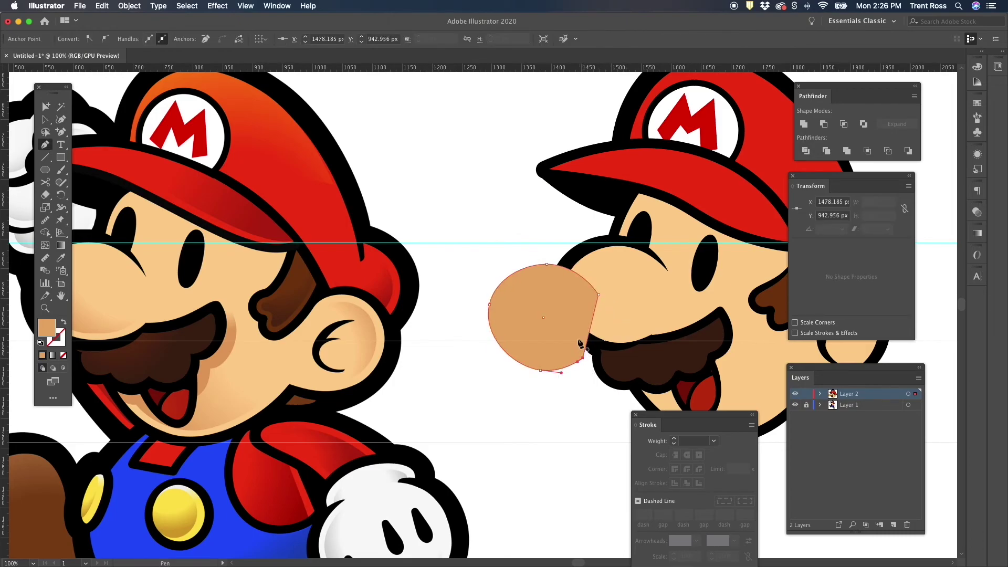
pyautogui.press('v')
pyautogui.moveTo(554, 317); pyautogui.dragTo(541, 320)
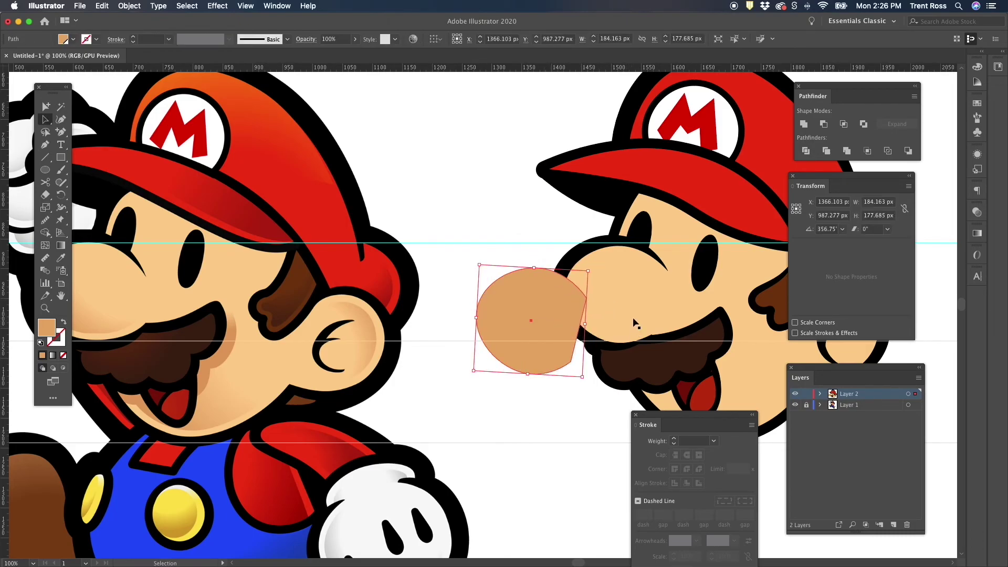
# Save the original nose's light skin fill as a new color swatch
pyautogui.click(634, 324)
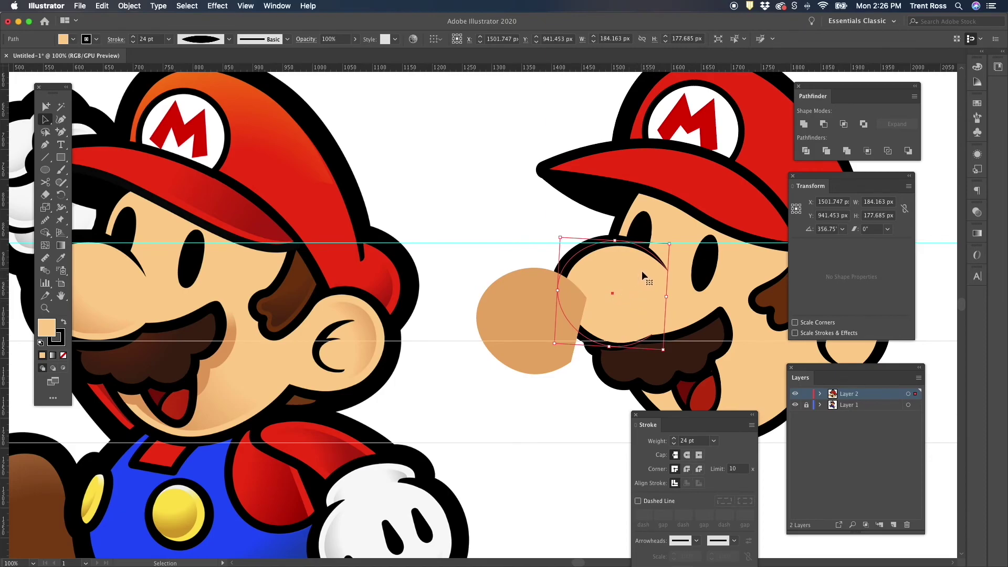
pyautogui.click(73, 39)
pyautogui.click(92, 107)
pyautogui.click(140, 246)
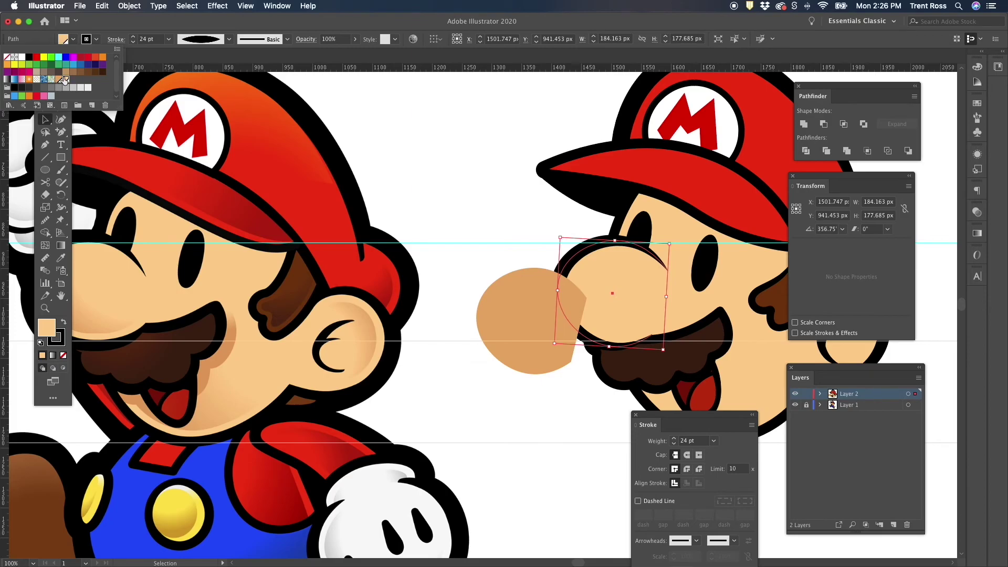
pyautogui.click(408, 169)
pyautogui.click(475, 251)
# Place the darker copy over the nose, scale it to about 145 by 140 px, and nudge it inside the outline
pyautogui.moveTo(588, 278)
pyautogui.mouseDown()
pyautogui.moveTo(563, 304)
pyautogui.moveTo(609, 290)
pyautogui.moveTo(599, 288)
pyautogui.mouseUp()
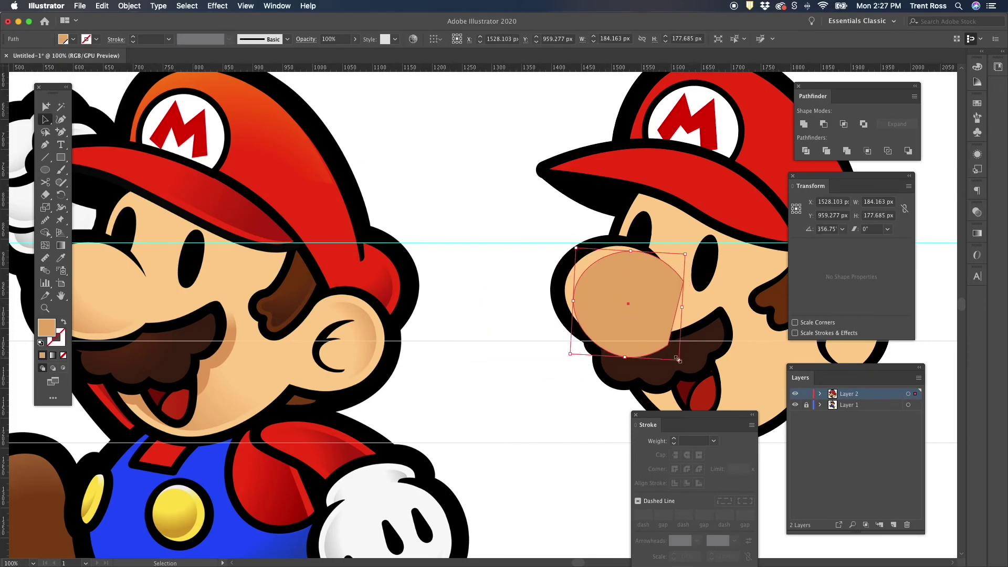
pyautogui.moveTo(681, 362); pyautogui.dragTo(657, 341)
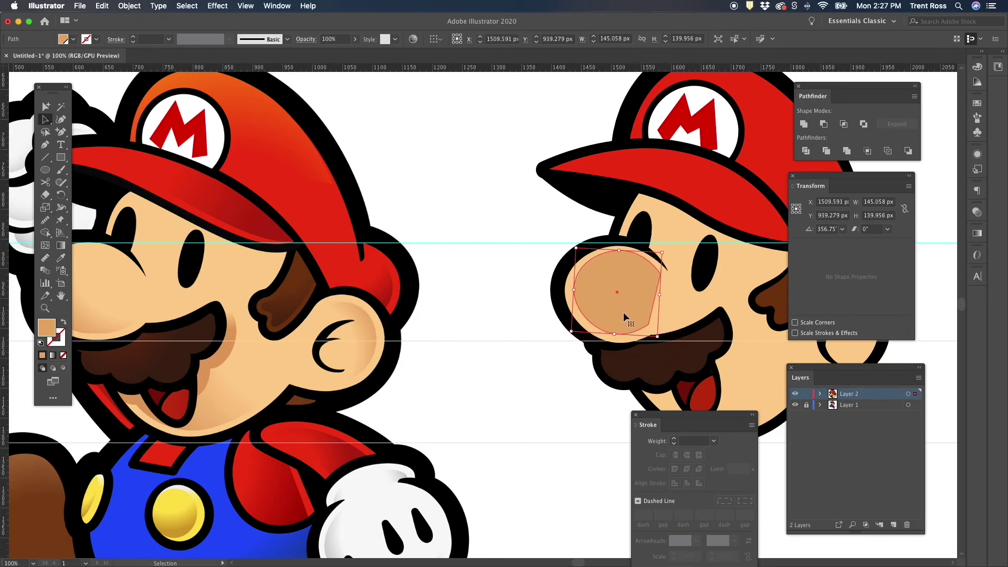
pyautogui.hscroll(-3, 471, 304)
pyautogui.press('Left')
pyautogui.press('Down')
pyautogui.hscroll(3, 543, 304)
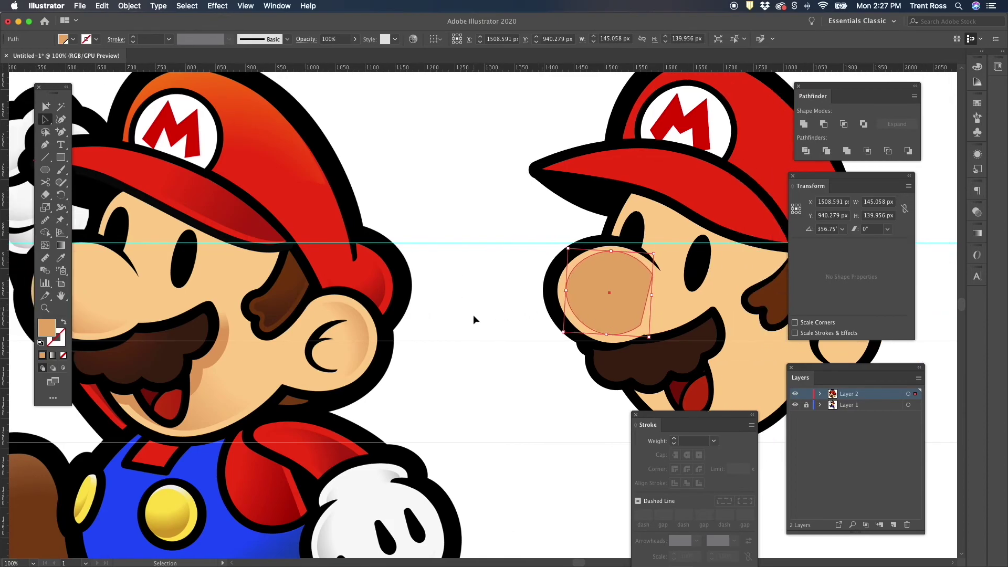
pyautogui.hscroll(2, 600, 320)
pyautogui.hscroll(2, 609, 312)
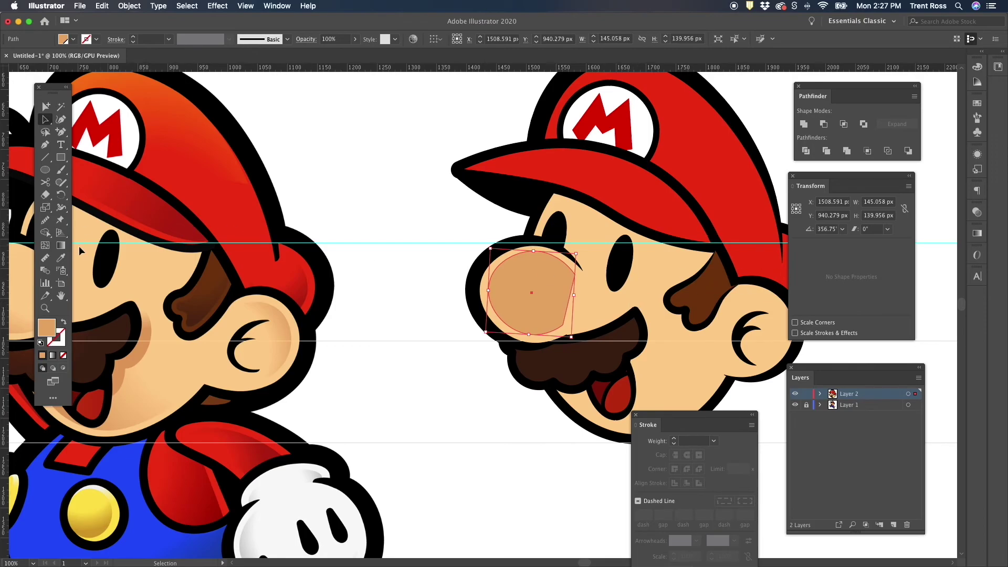
# Apply a linear gradient to the nose shading, running from the saved dark tan swatch to the saved light skin swatch
pyautogui.click(977, 233)
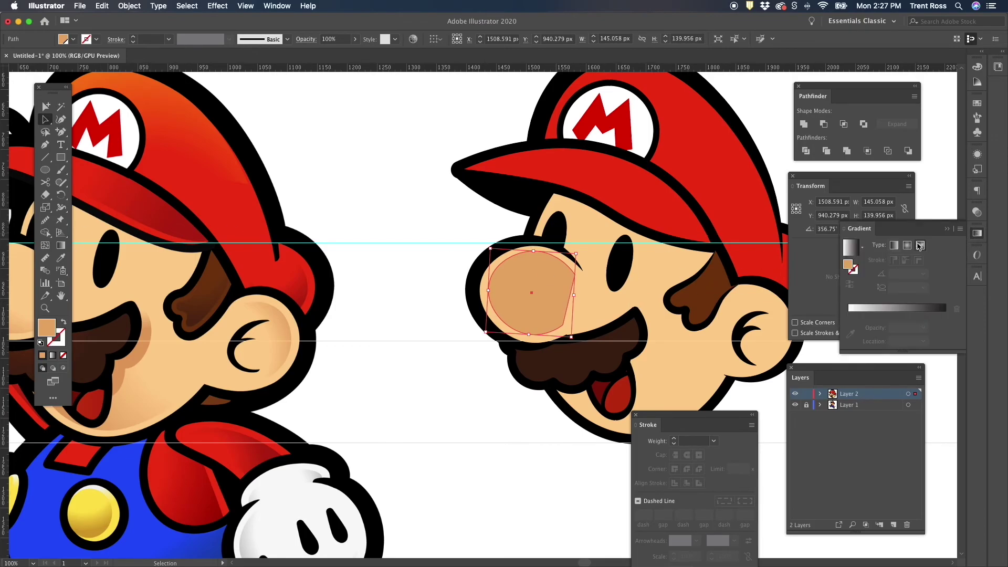
pyautogui.click(894, 245)
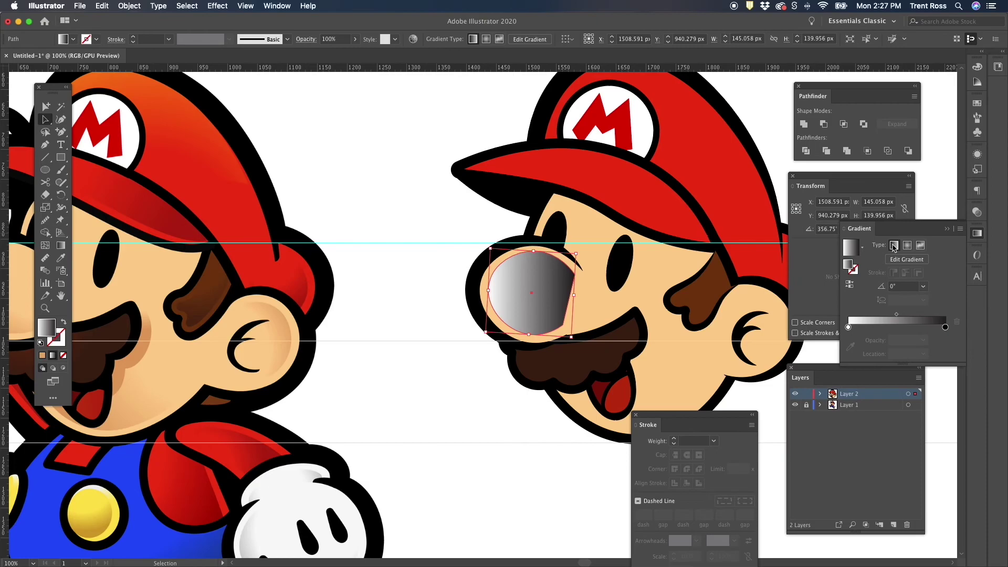
pyautogui.doubleClick(847, 327)
pyautogui.click(883, 377)
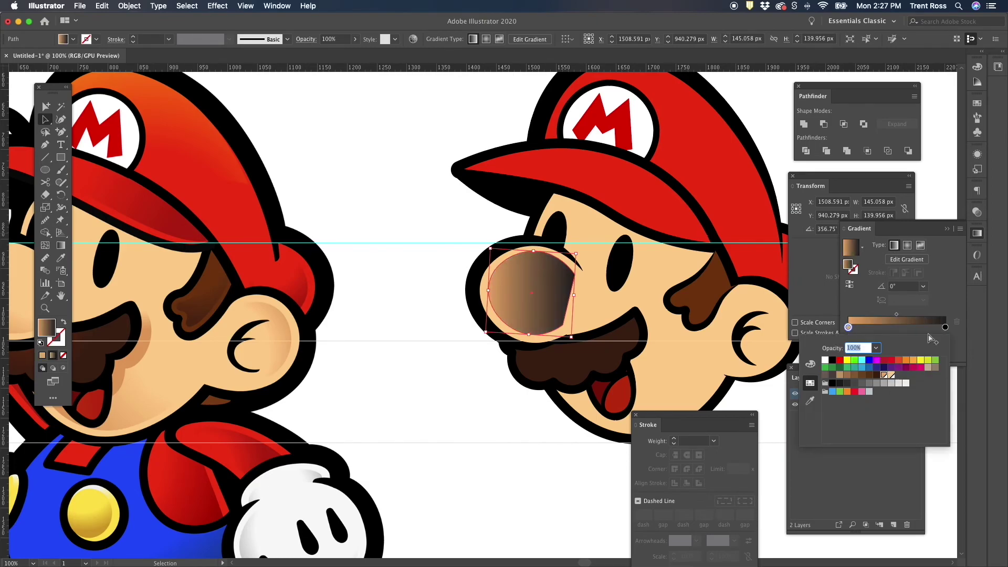
pyautogui.click(945, 328)
pyautogui.doubleClick(945, 328)
pyautogui.click(890, 376)
pyautogui.click(498, 406)
pyautogui.click(481, 403)
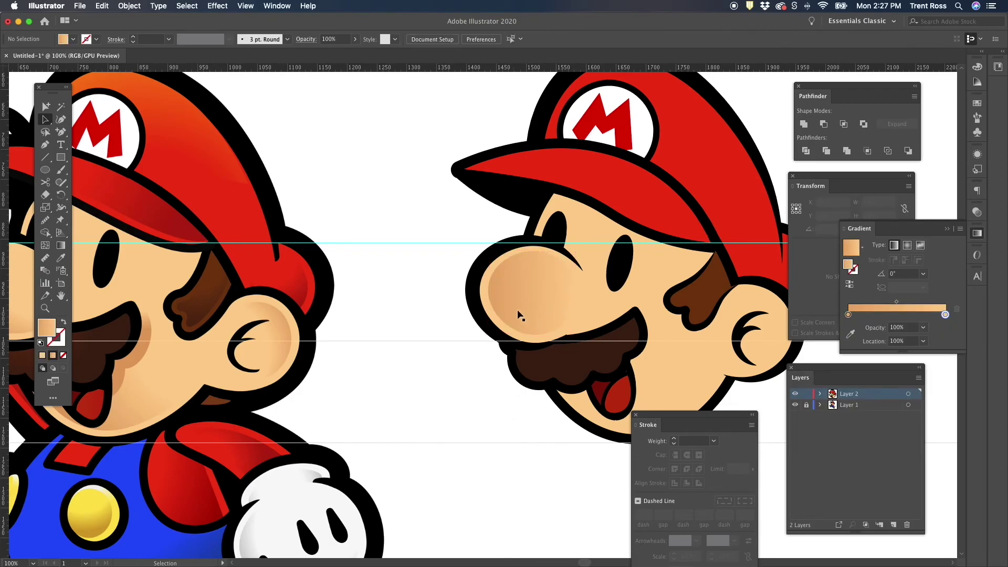
# Adjust the nose shading's gradient so its light end stop sits at about 66.41%
pyautogui.click(543, 302)
pyautogui.click(61, 245)
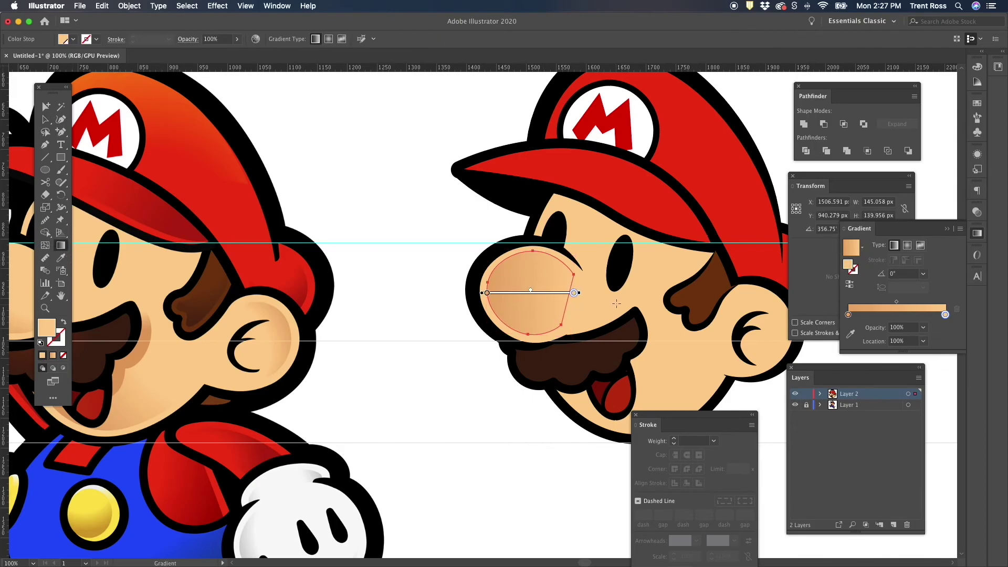
pyautogui.moveTo(547, 291)
pyautogui.mouseDown()
pyautogui.moveTo(598, 293)
pyautogui.moveTo(560, 295)
pyautogui.moveTo(597, 292)
pyautogui.moveTo(569, 293)
pyautogui.mouseUp()
pyautogui.press('v')
pyautogui.click(443, 427)
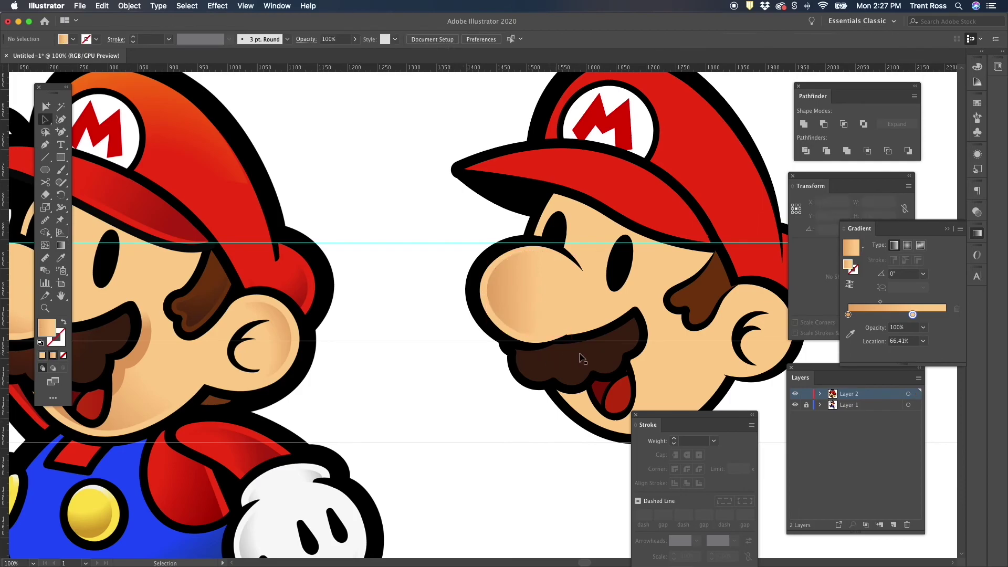
# Move the light end stop of the nose shading's gradient to about 85.74% and set its opacity to 0%
pyautogui.click(506, 297)
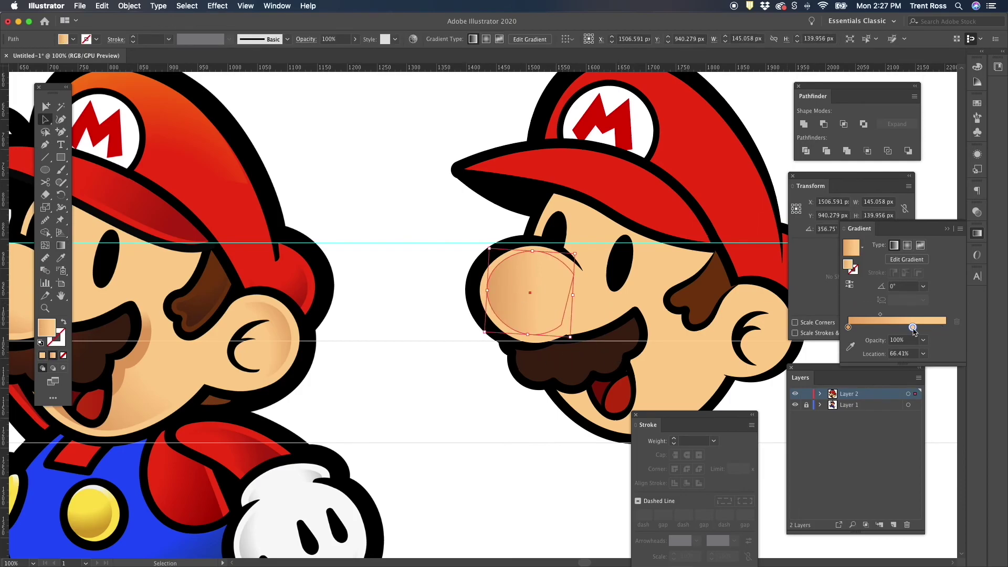
pyautogui.moveTo(913, 329)
pyautogui.mouseDown()
pyautogui.moveTo(949, 333)
pyautogui.moveTo(931, 330)
pyautogui.mouseUp()
pyautogui.click(922, 340)
pyautogui.click(937, 473)
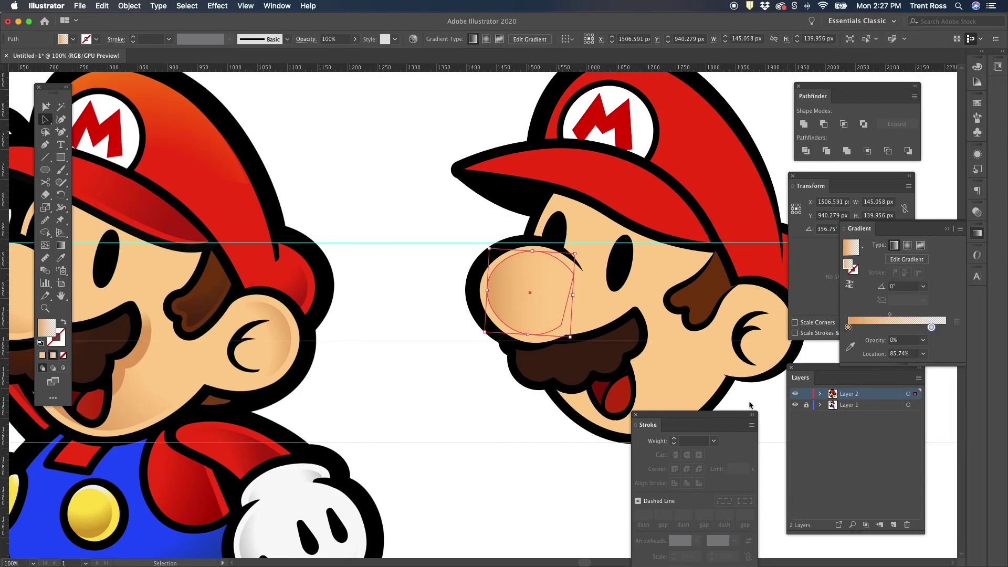
pyautogui.click(461, 408)
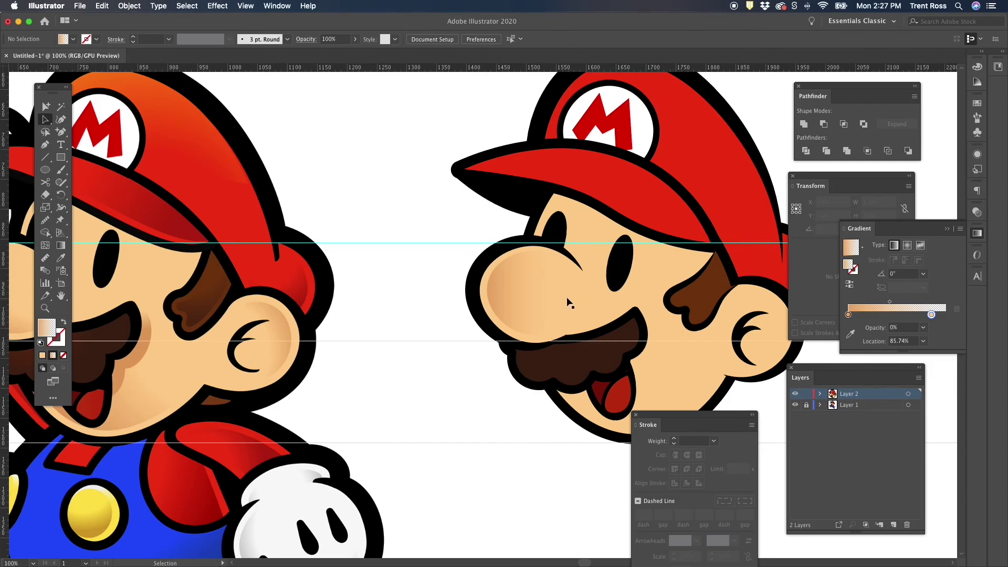
# Duplicate the nose shading, cut the copy, and paste it in isolation with the redrawn ear
pyautogui.hscroll(-5, 501, 326)
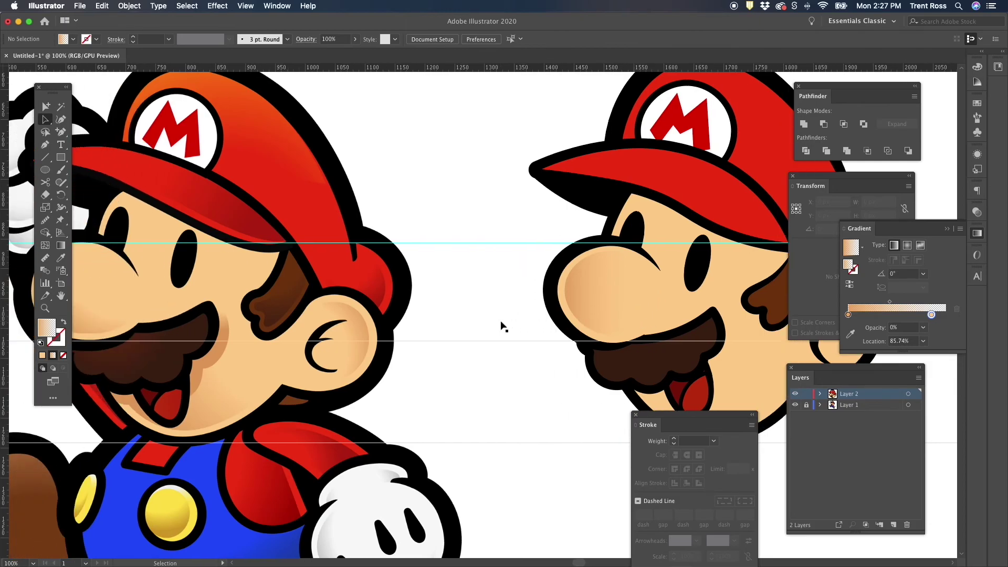
pyautogui.scroll(-3, 501, 325)
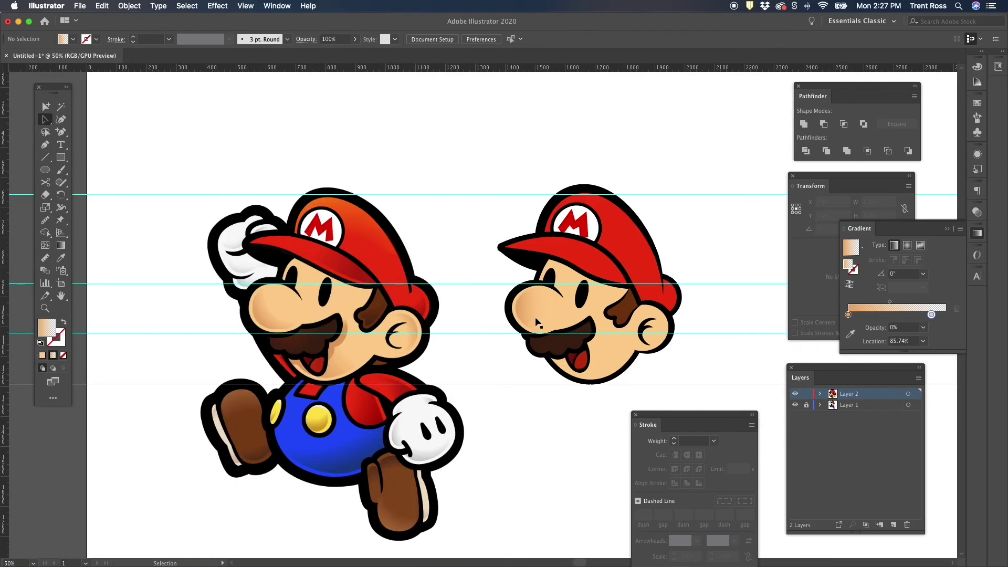
pyautogui.hscroll(5, 536, 322)
pyautogui.scroll(1, 538, 321)
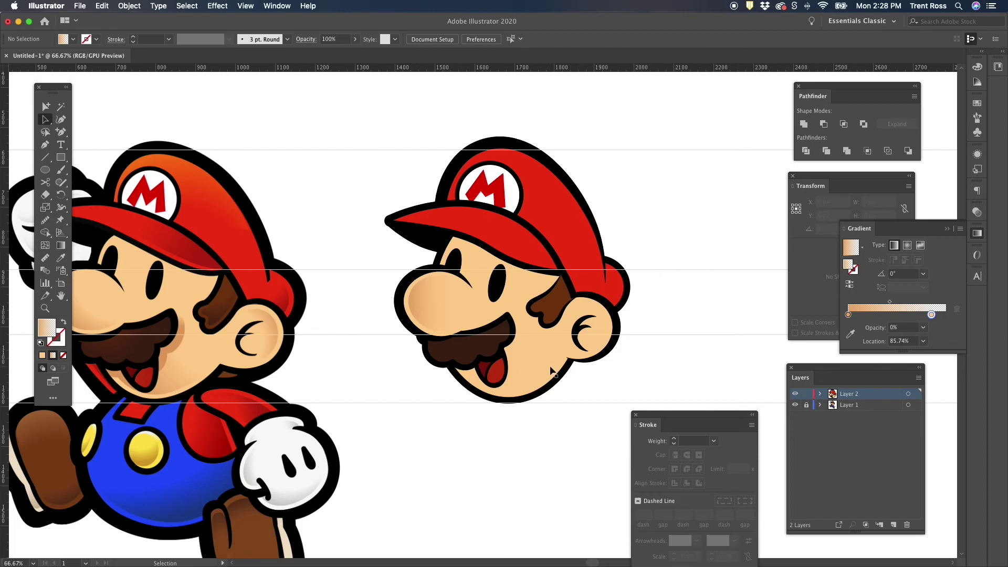
pyautogui.scroll(2, 517, 347)
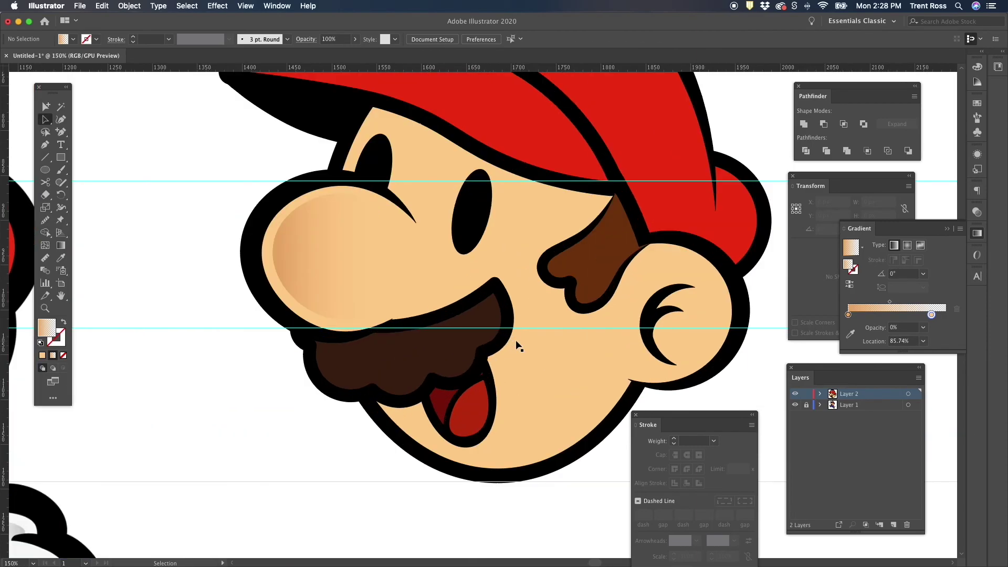
pyautogui.click(354, 269)
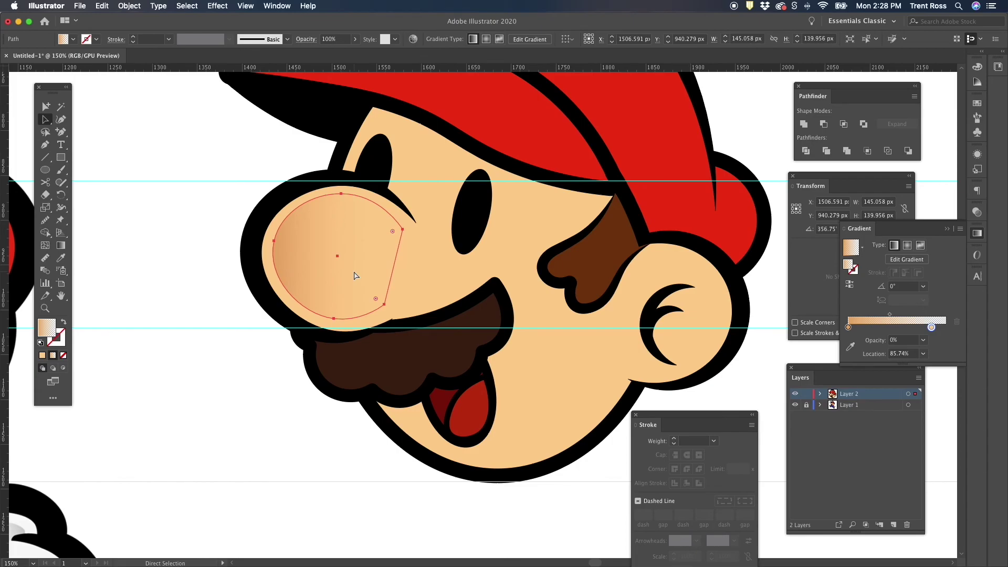
pyautogui.moveTo(354, 275); pyautogui.dragTo(575, 335)
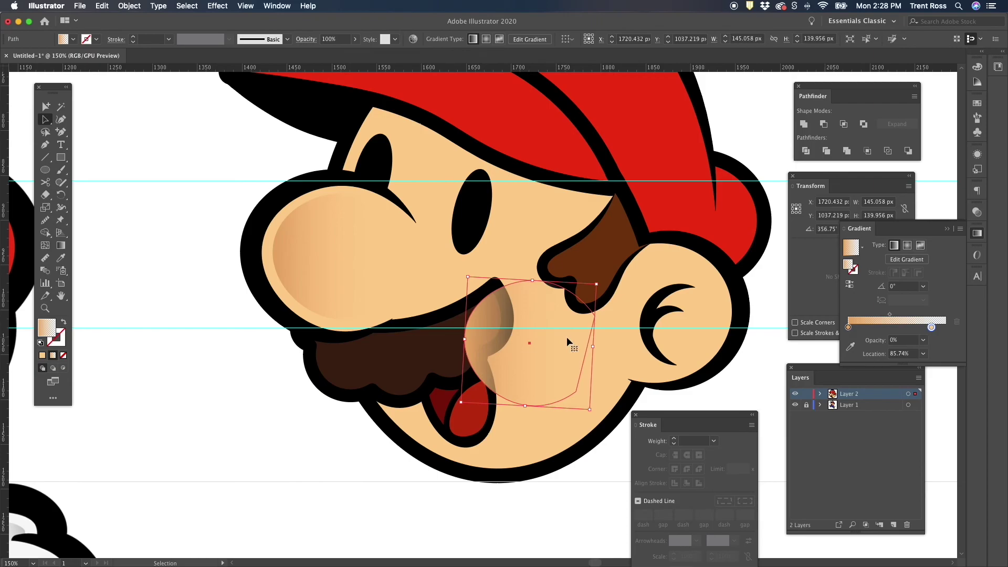
pyautogui.press('Delete')
pyautogui.doubleClick(720, 315)
pyautogui.hscroll(3, 721, 315)
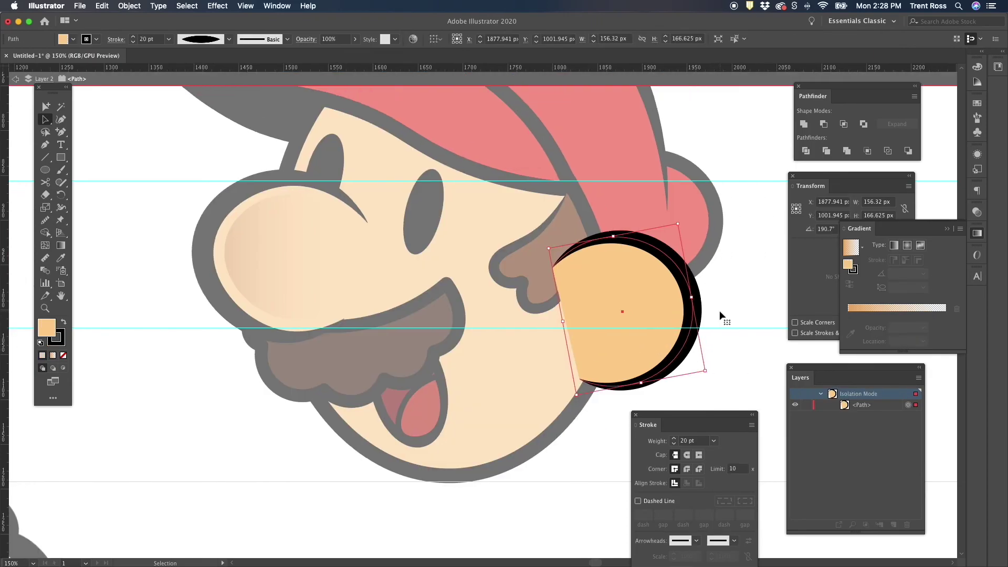
pyautogui.press('super+v')
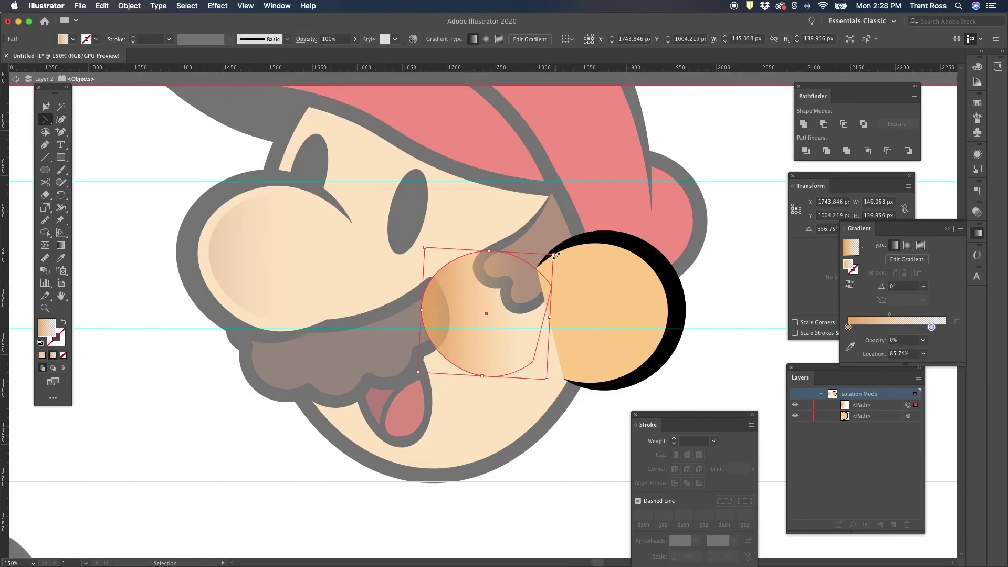
# Rotate the pasted shading to about 186.08°, fit it inside the ear's outer edge, and exit isolation
pyautogui.moveTo(558, 252); pyautogui.dragTo(430, 381)
pyautogui.moveTo(511, 340); pyautogui.dragTo(616, 338)
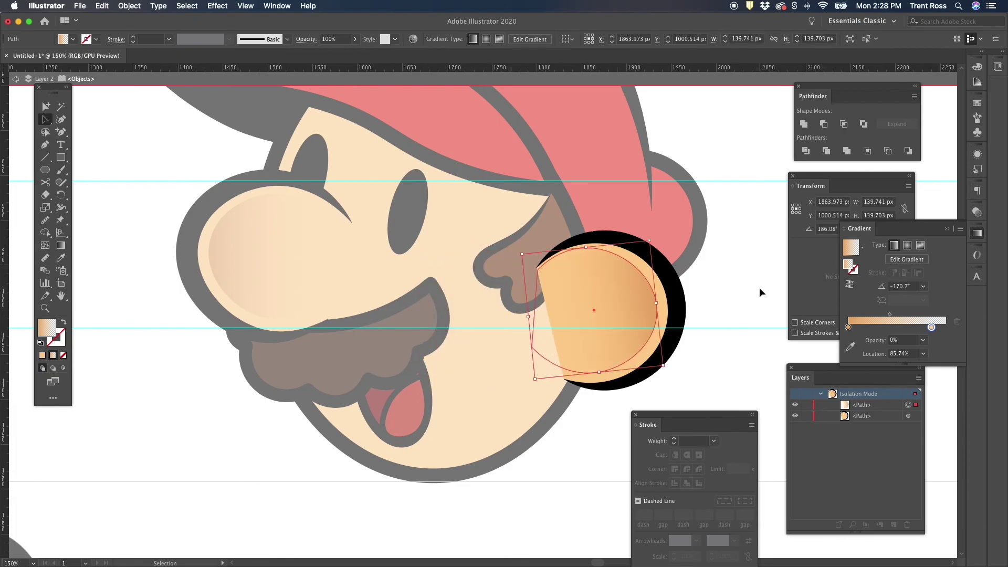
pyautogui.doubleClick(735, 303)
pyautogui.moveTo(649, 310); pyautogui.dragTo(651, 313)
pyautogui.click(705, 329)
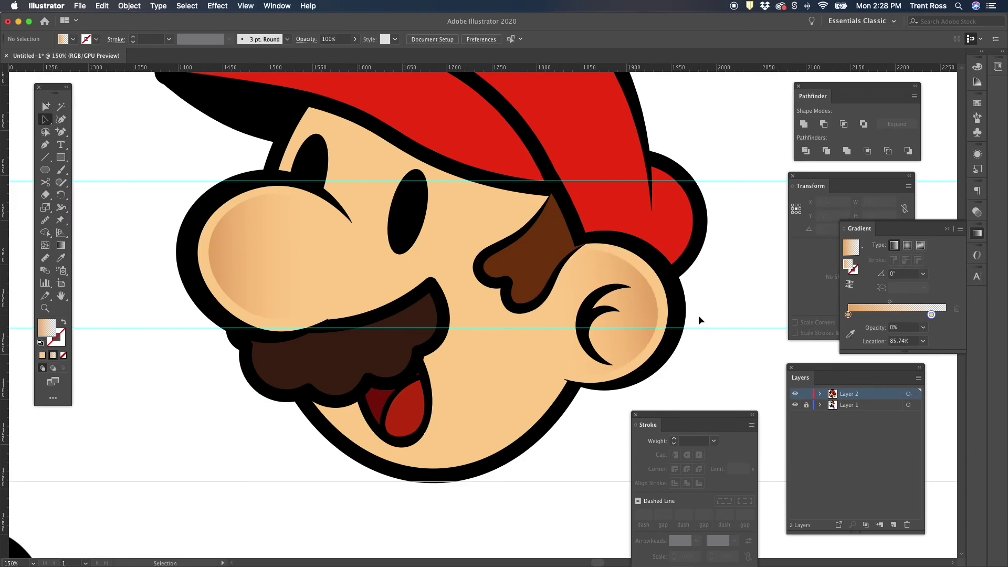
# Rotate the ear's gradient shading to about 197.62° so its dark side turns toward the upper outer edge
pyautogui.scroll(-3, 692, 315)
pyautogui.scroll(1, 692, 315)
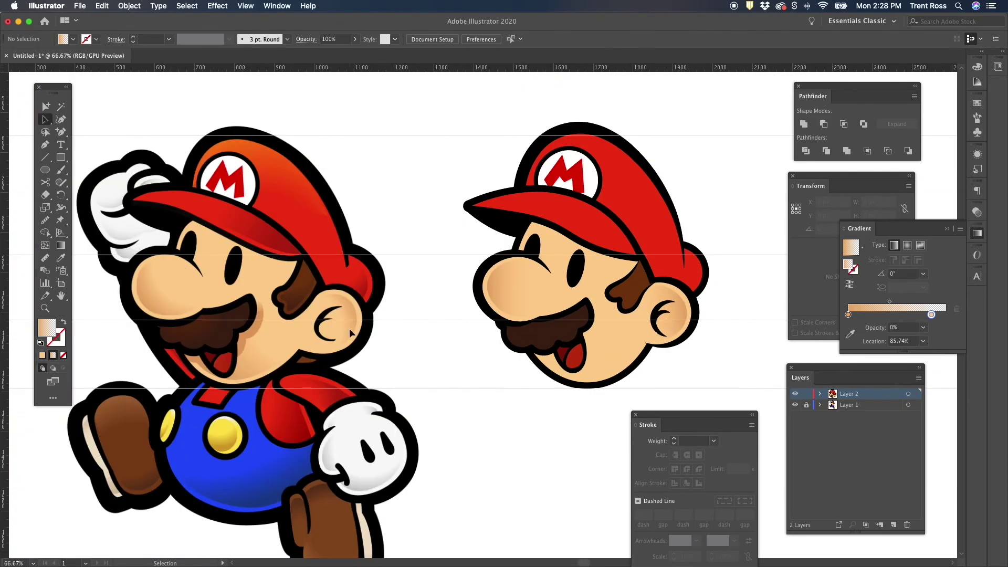
pyautogui.click(682, 315)
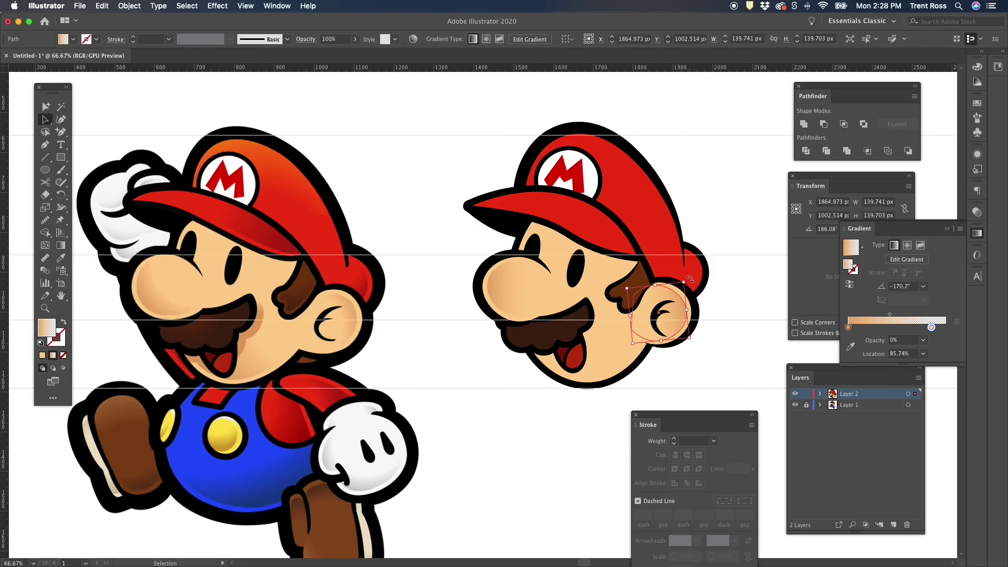
pyautogui.moveTo(685, 275); pyautogui.dragTo(677, 272)
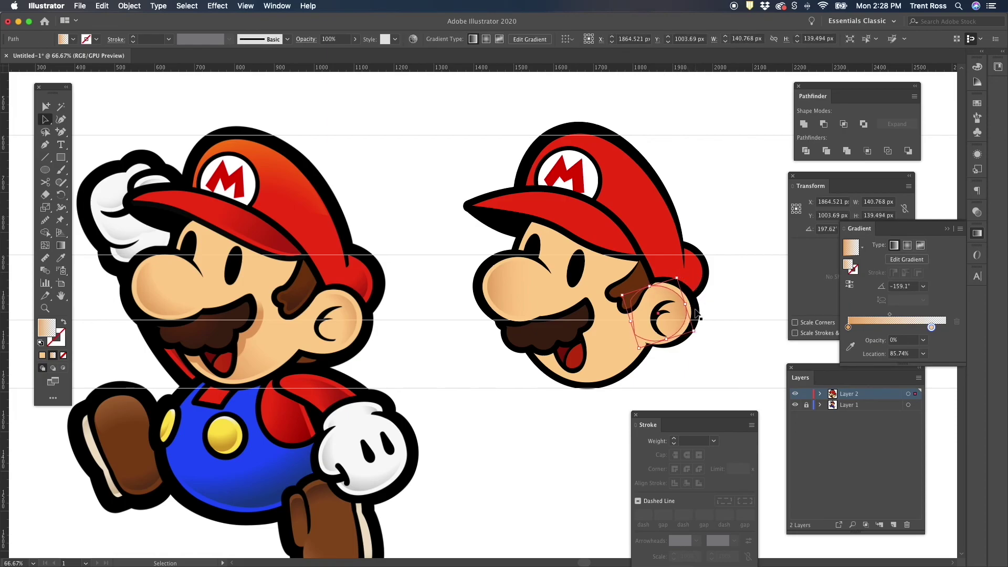
pyautogui.click(749, 332)
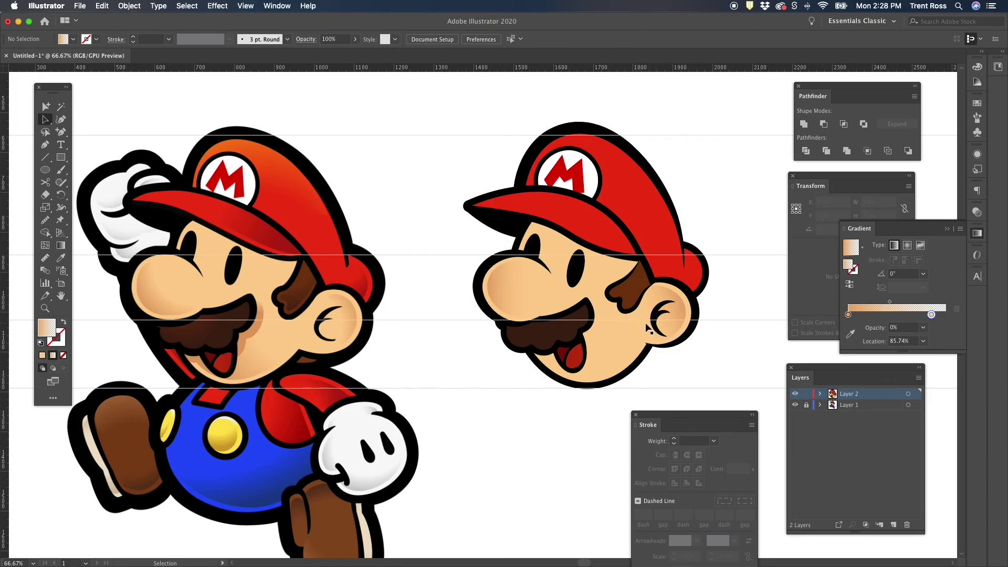
pyautogui.press('a')
pyautogui.press('super+s')
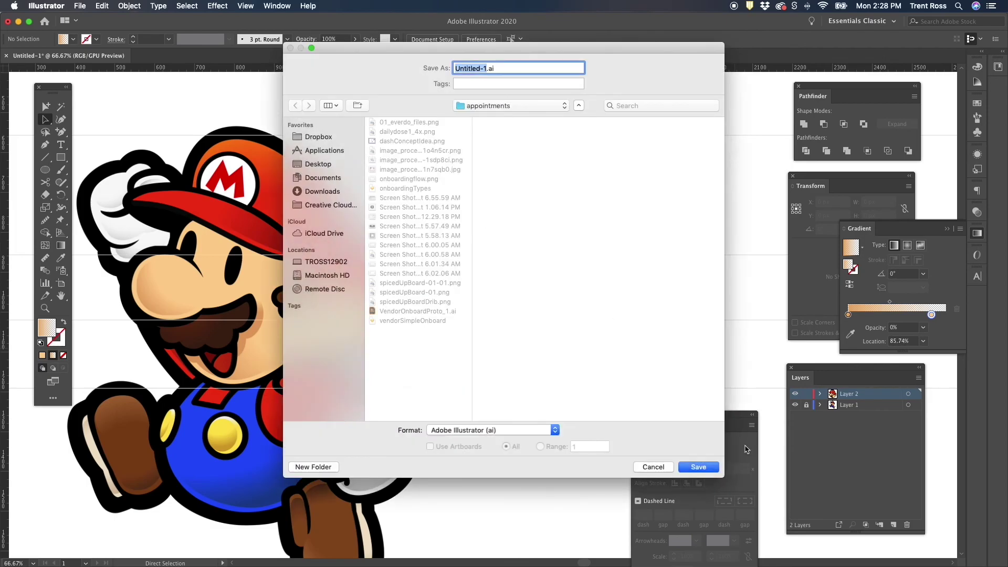
pyautogui.click(649, 468)
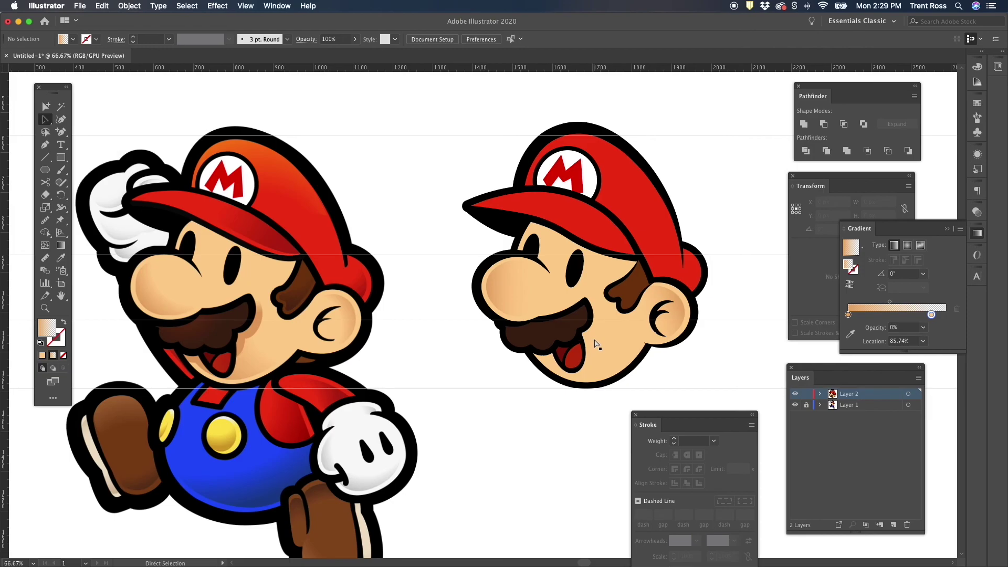
# Duplicate the redrawn mustache in isolation and place the copy behind the original, offset slightly down and toward the ear
pyautogui.scroll(2, 598, 346)
pyautogui.click(549, 319)
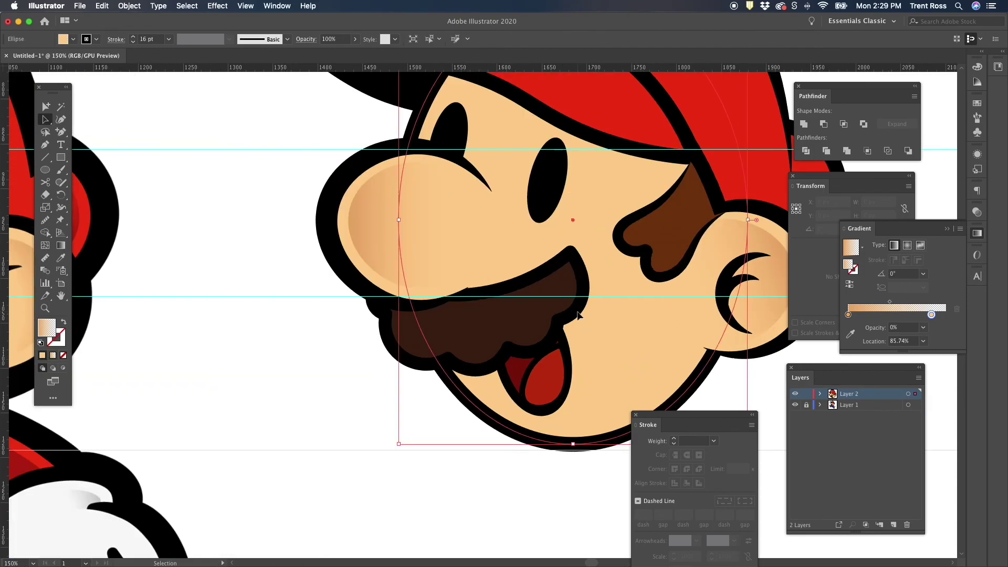
pyautogui.doubleClick(548, 319)
pyautogui.press('super+c')
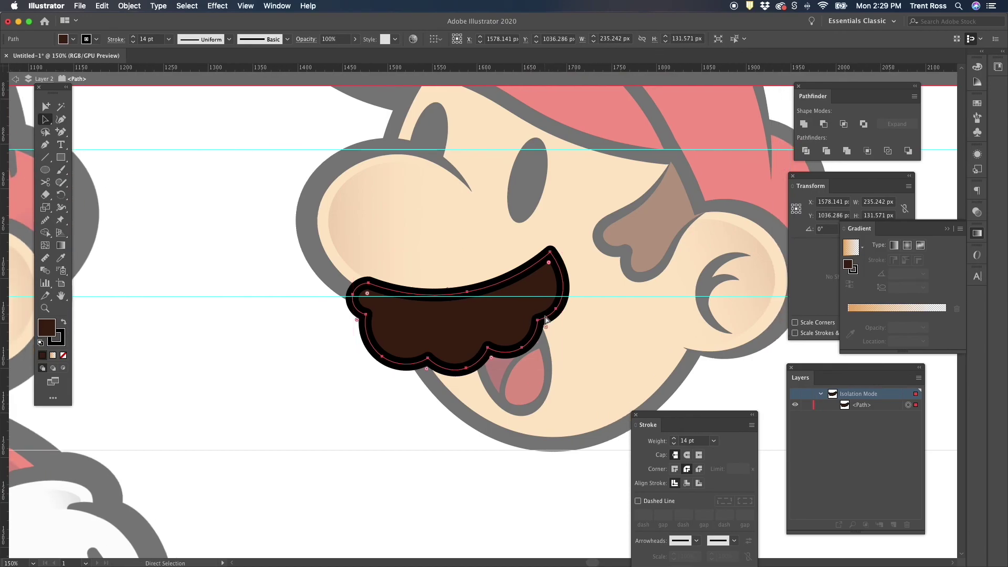
pyautogui.press('super+v')
pyautogui.moveTo(544, 339); pyautogui.dragTo(543, 352)
pyautogui.rightClick(546, 352)
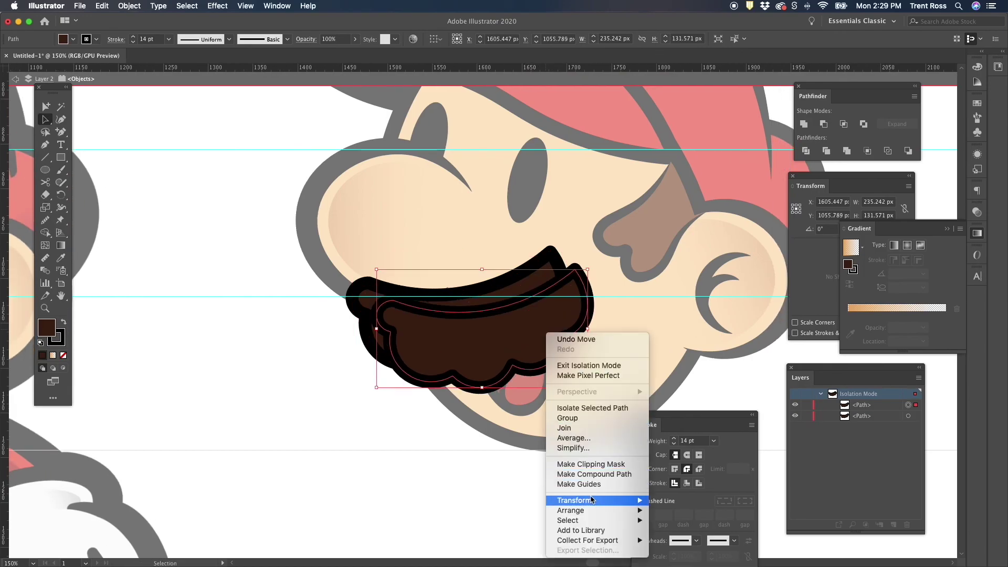
pyautogui.moveTo(601, 513)
pyautogui.click(683, 540)
# Cut the mustache copy with Scissors on its lower and upper edges and delete the nose-side piece
pyautogui.press('c')
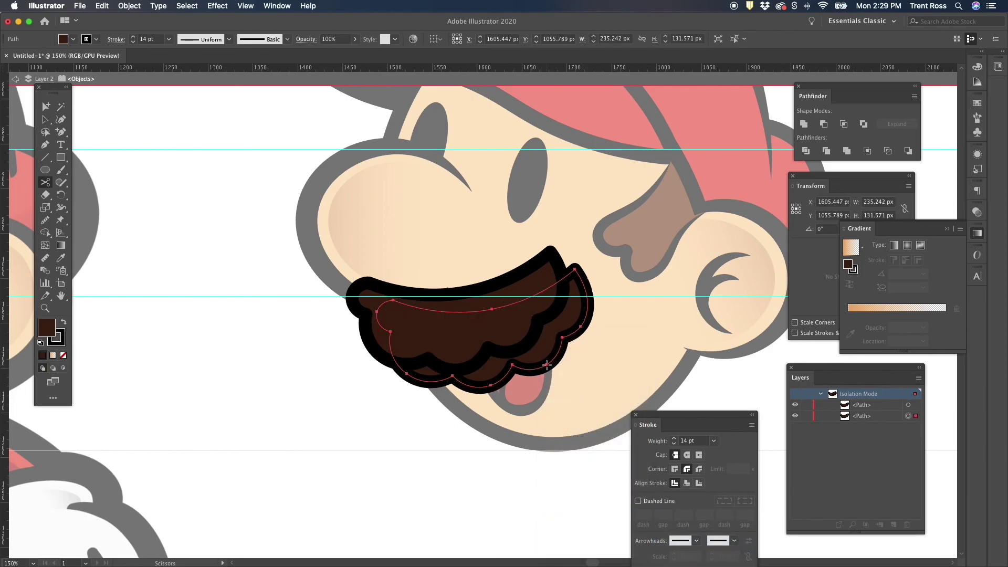
pyautogui.click(547, 364)
pyautogui.click(517, 301)
pyautogui.press('a')
pyautogui.click(503, 388)
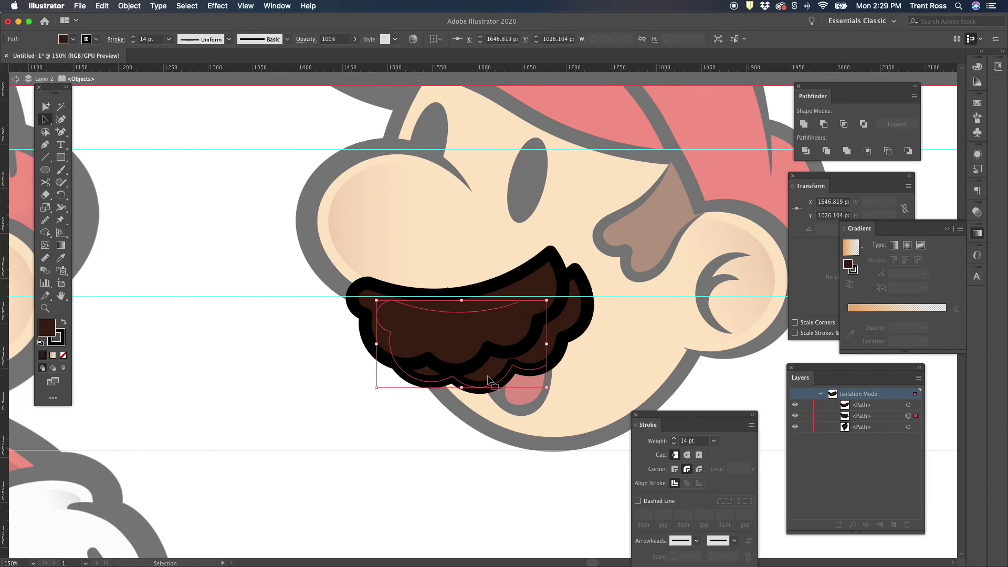
pyautogui.press('Delete')
# Close the remaining mustache copy piece by joining its two open ends with a straight Pen segment
pyautogui.click(562, 355)
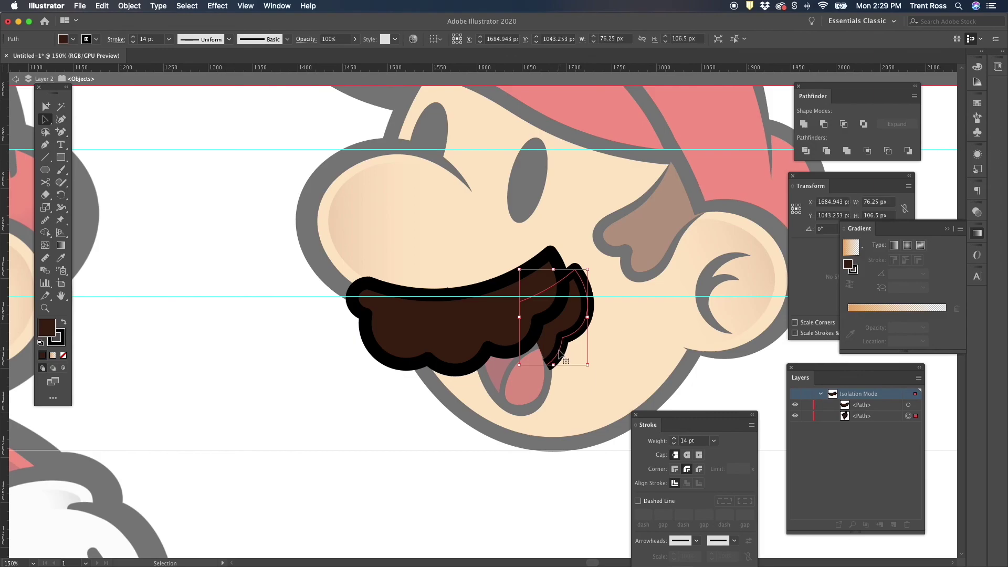
pyautogui.press('p')
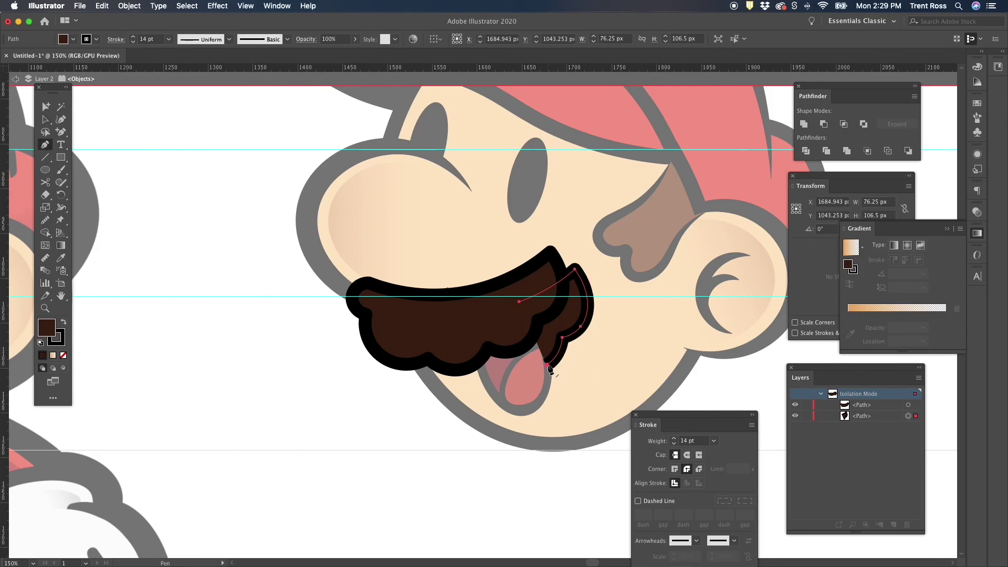
pyautogui.click(546, 365)
pyautogui.click(519, 301)
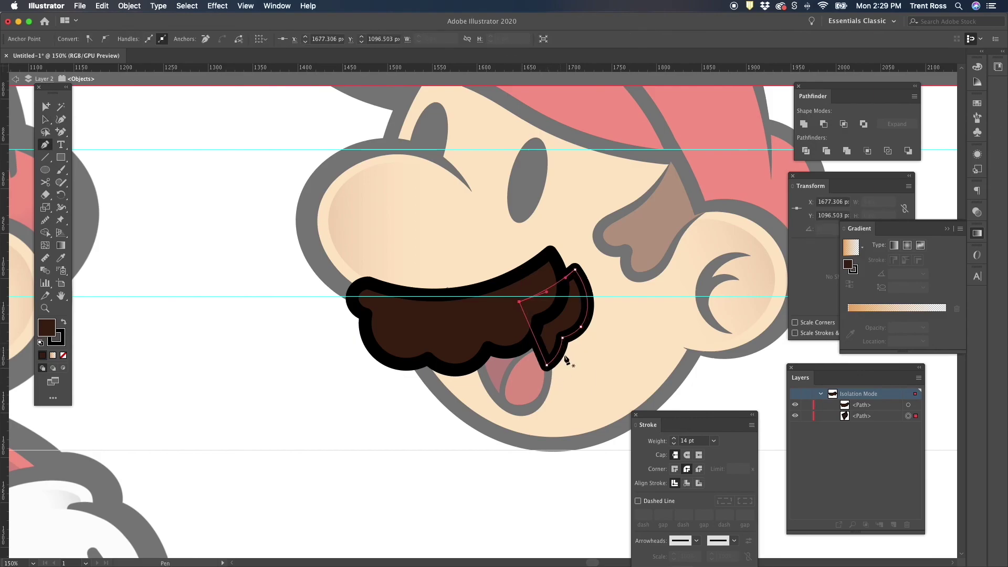
pyautogui.press('v')
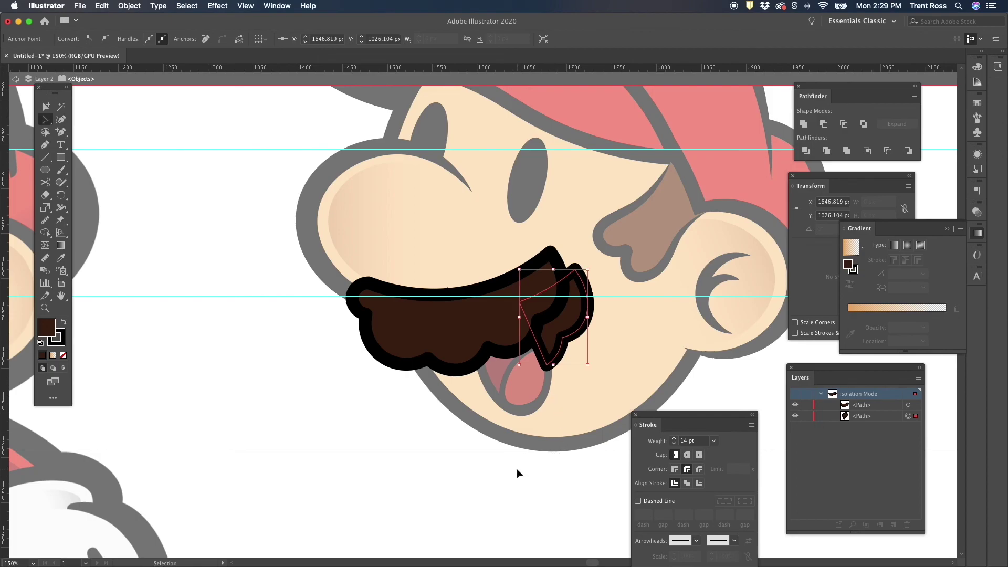
# Give the mustache shadow piece the tan fill swatch and no stroke, and move it closer to the mustache
pyautogui.click(73, 39)
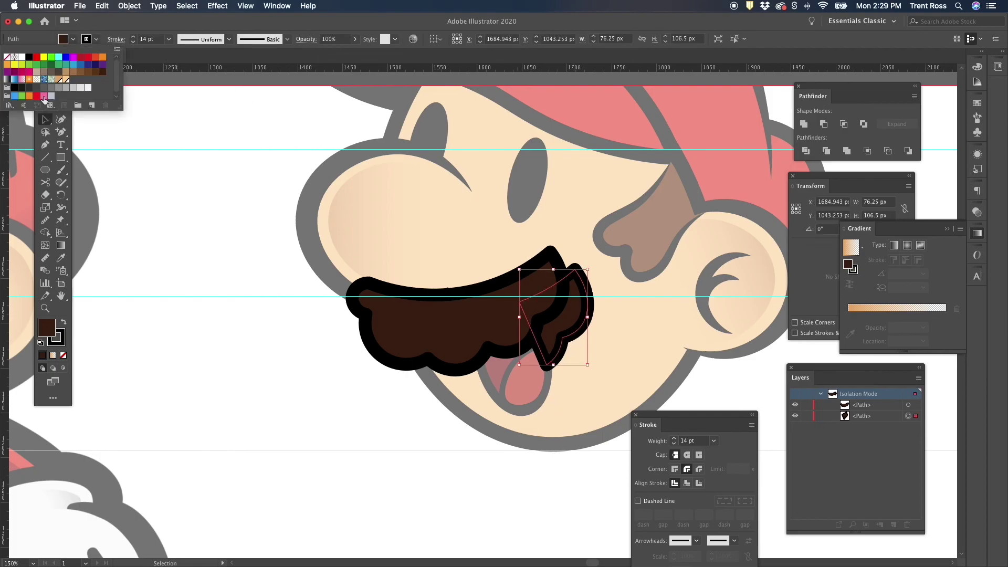
pyautogui.click(59, 79)
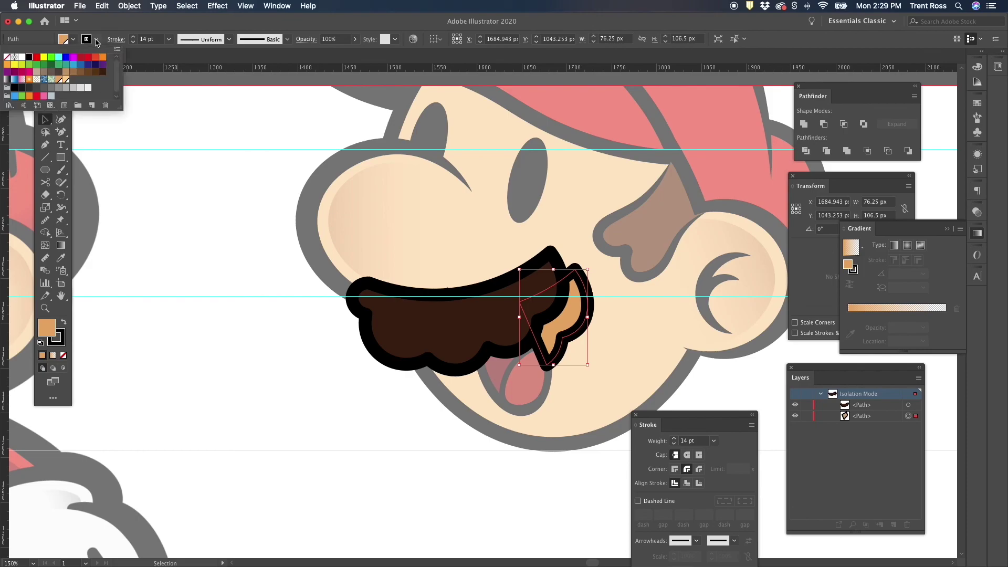
pyautogui.click(6, 58)
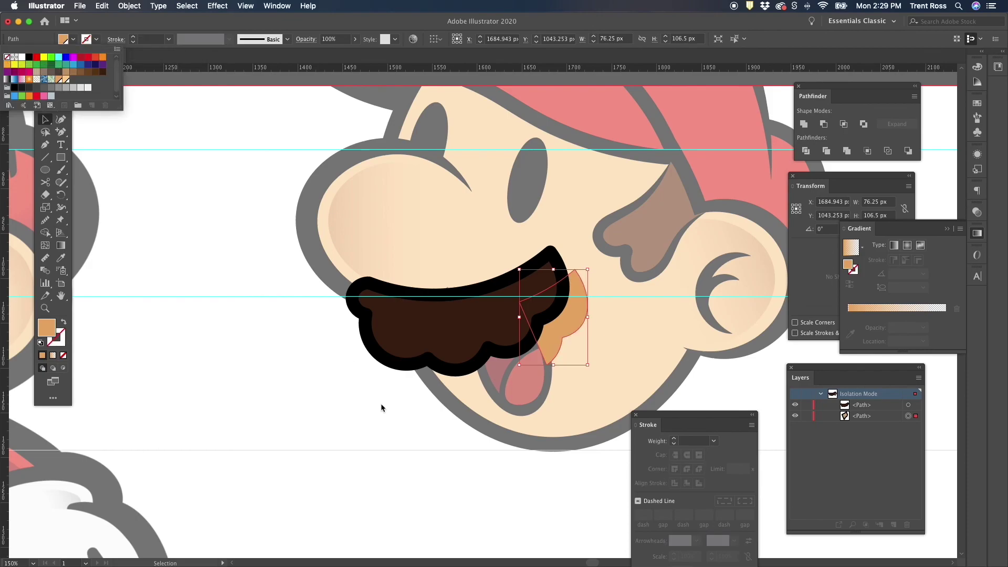
pyautogui.click(571, 313)
pyautogui.moveTo(577, 319); pyautogui.dragTo(568, 315)
pyautogui.doubleClick(414, 434)
# Send the mustache shadow backward so it sits behind the open mouth
pyautogui.press('a')
pyautogui.click(552, 330)
pyautogui.press('super+[')
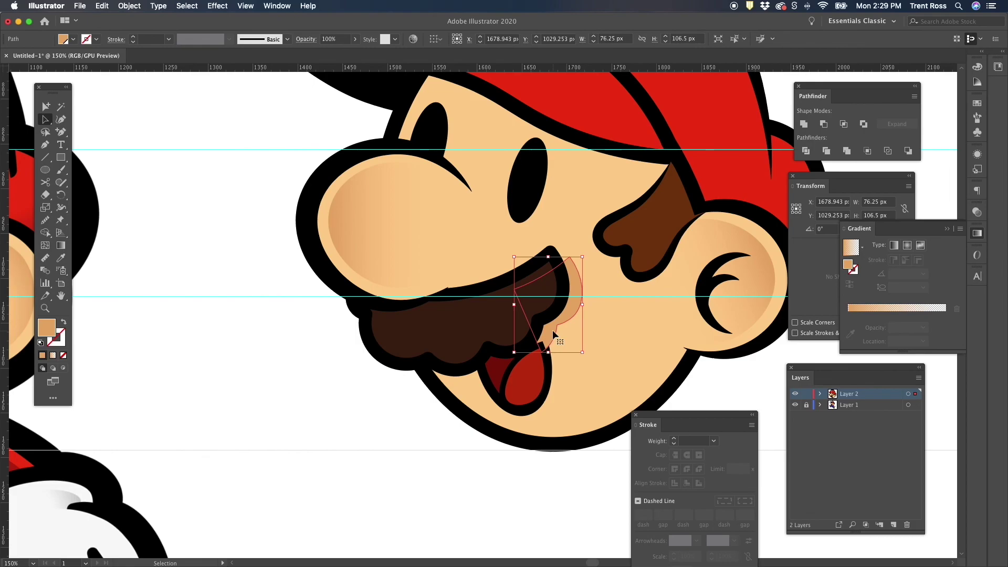
pyautogui.click(355, 433)
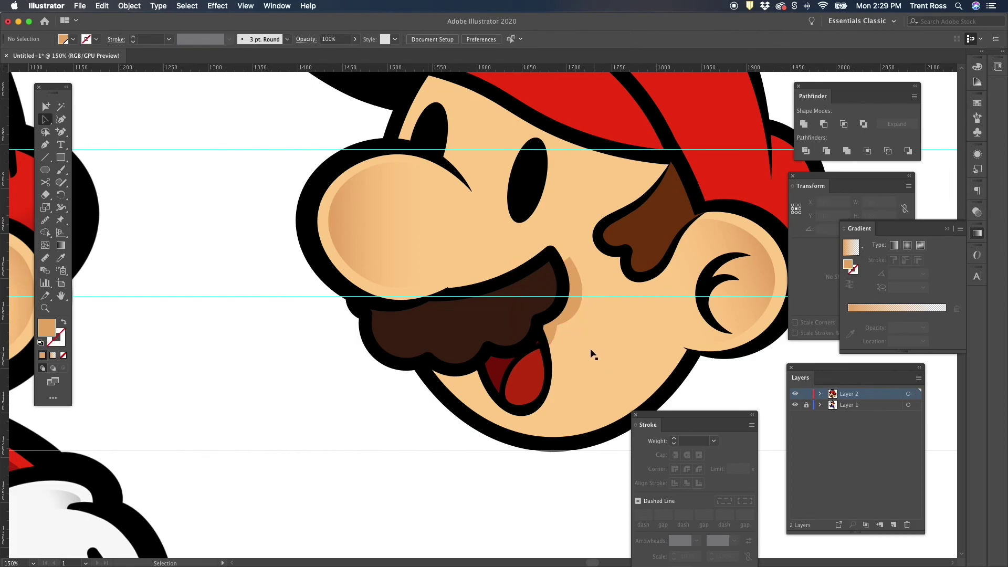
# Nudge the mustache shadow 2 px right and 2 px down, and deselect it
pyautogui.click(575, 316)
pyautogui.press('super+minus')
pyautogui.press('super+minus')
pyautogui.click(635, 377)
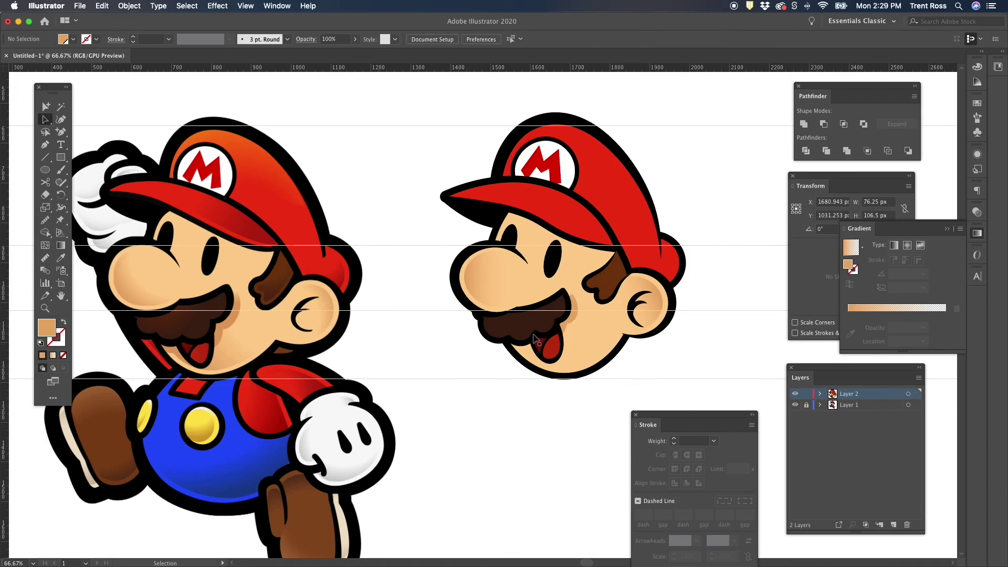
pyautogui.press('super+minus')
pyautogui.press('super+equal')
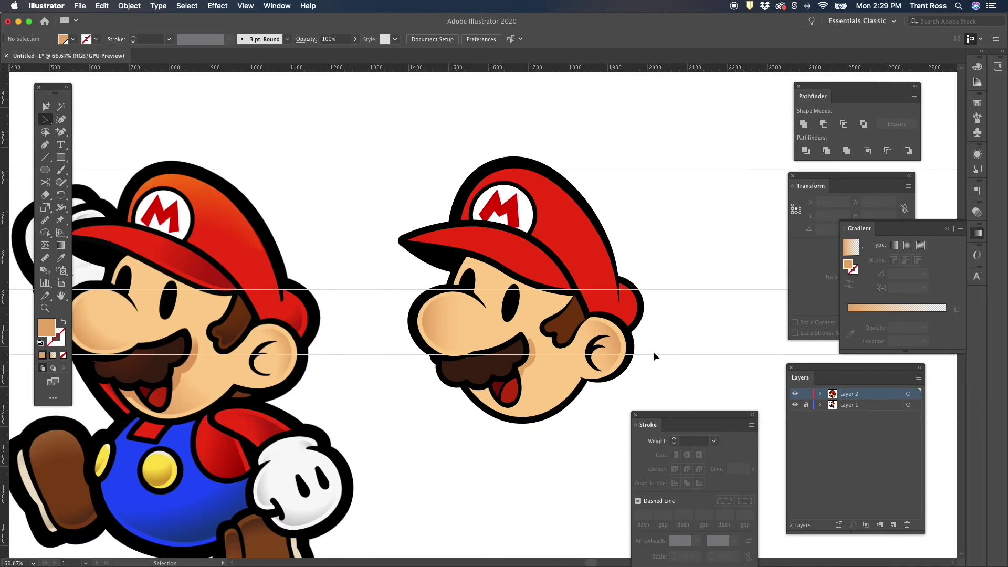
pyautogui.hscroll(3, 653, 351)
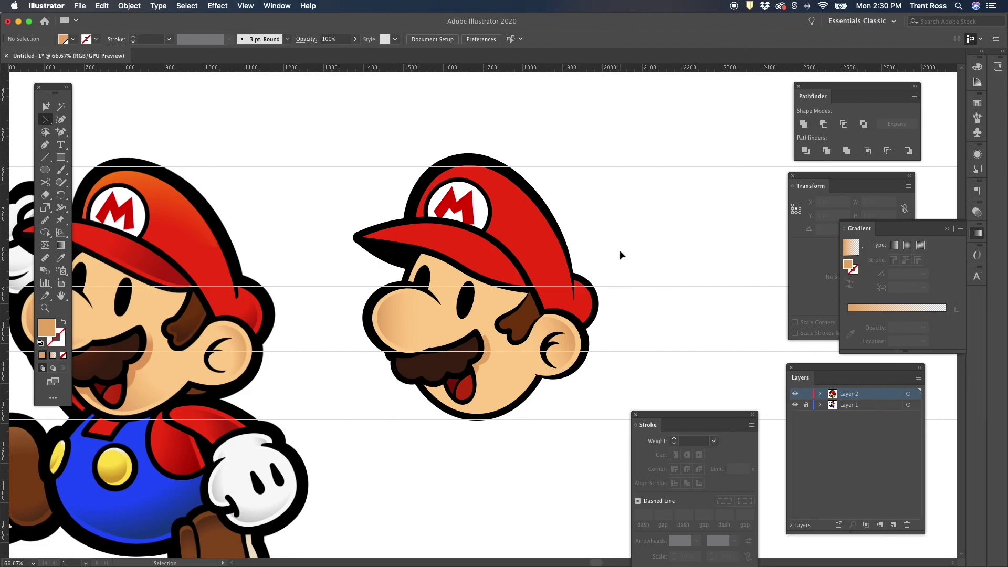
pyautogui.hscroll(-2, 620, 250)
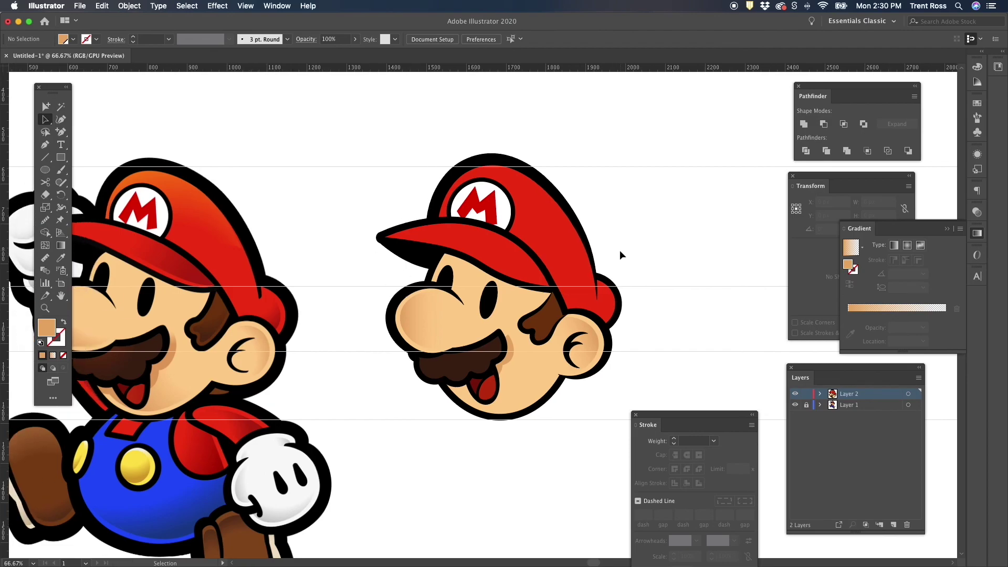